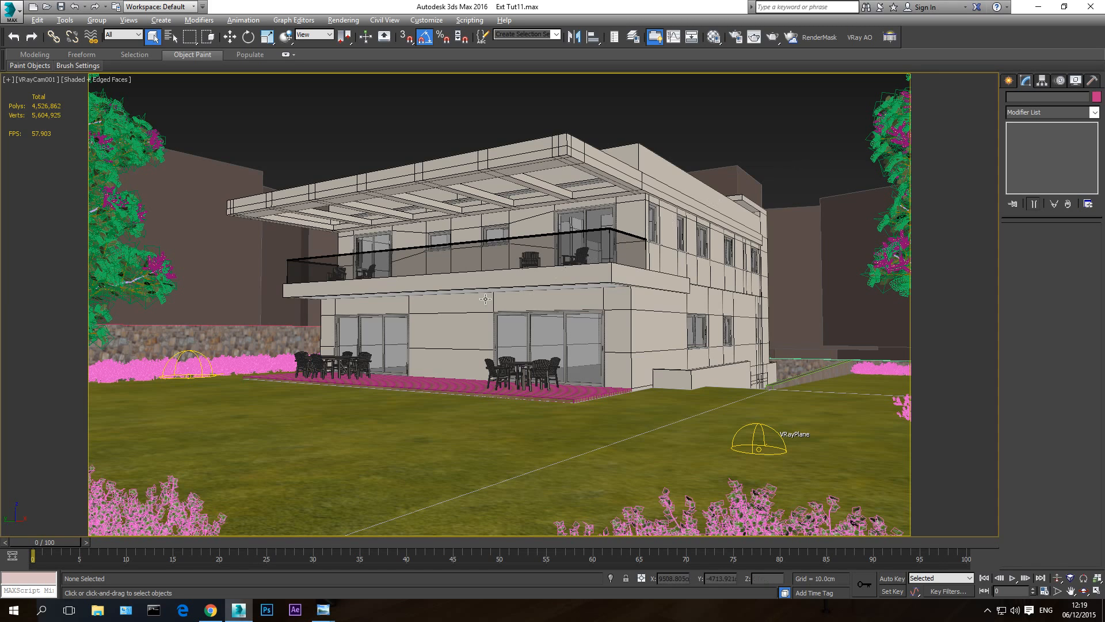
- Look at the Forest Pack product page in Chrome and return to 3ds Max
left_click(211, 609)
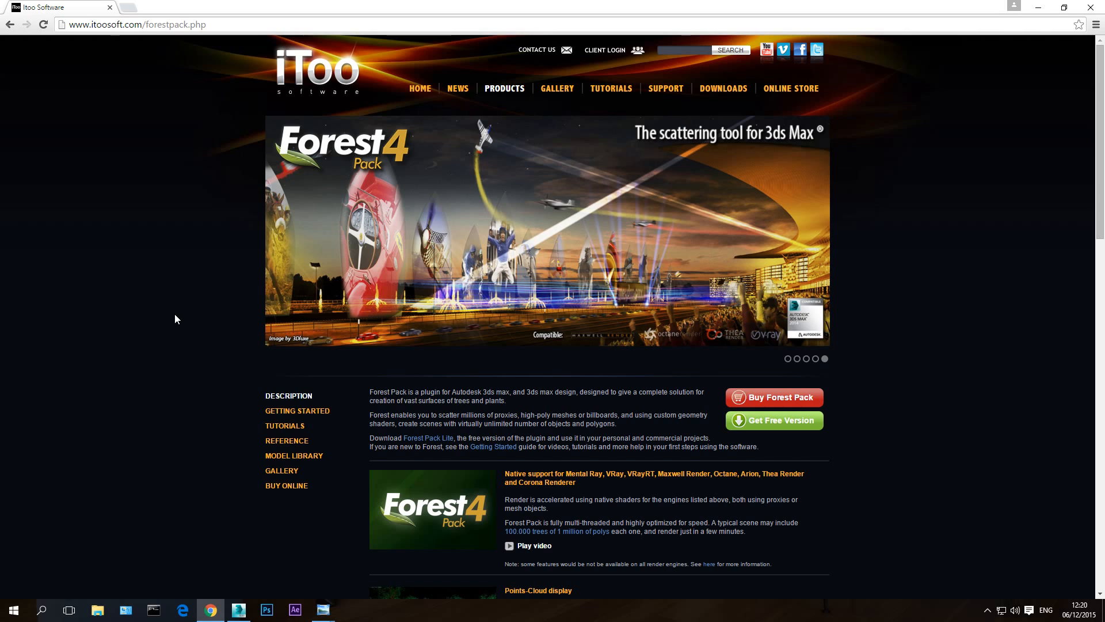
left_click(1037, 13)
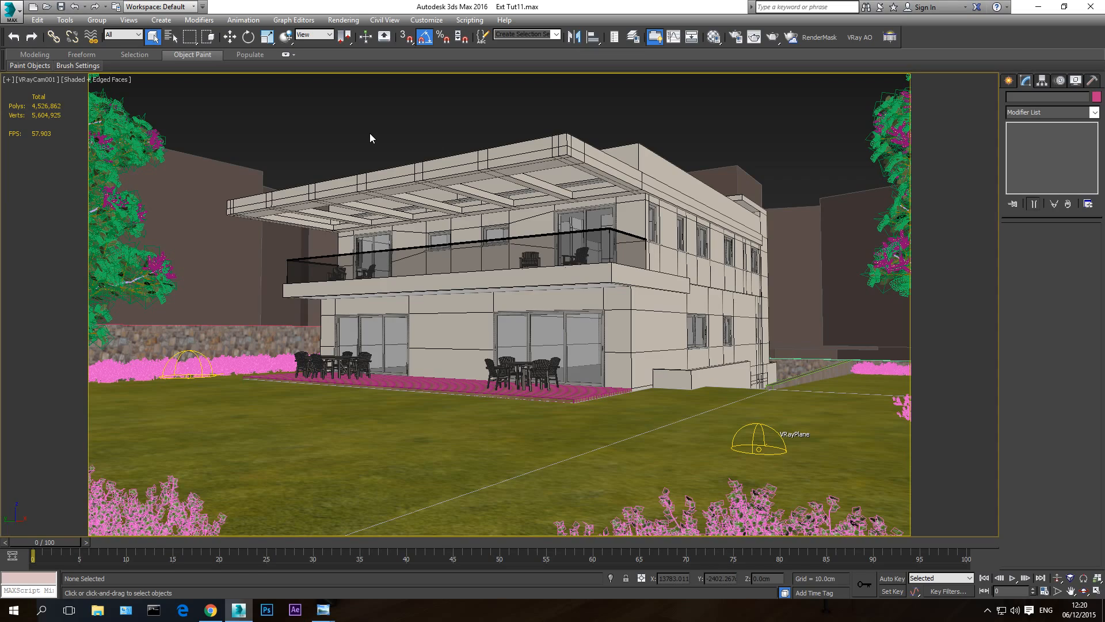
- Switch from the camera to the Perspective view and select the garden's Grass object
key("p")
left_click(1084, 591)
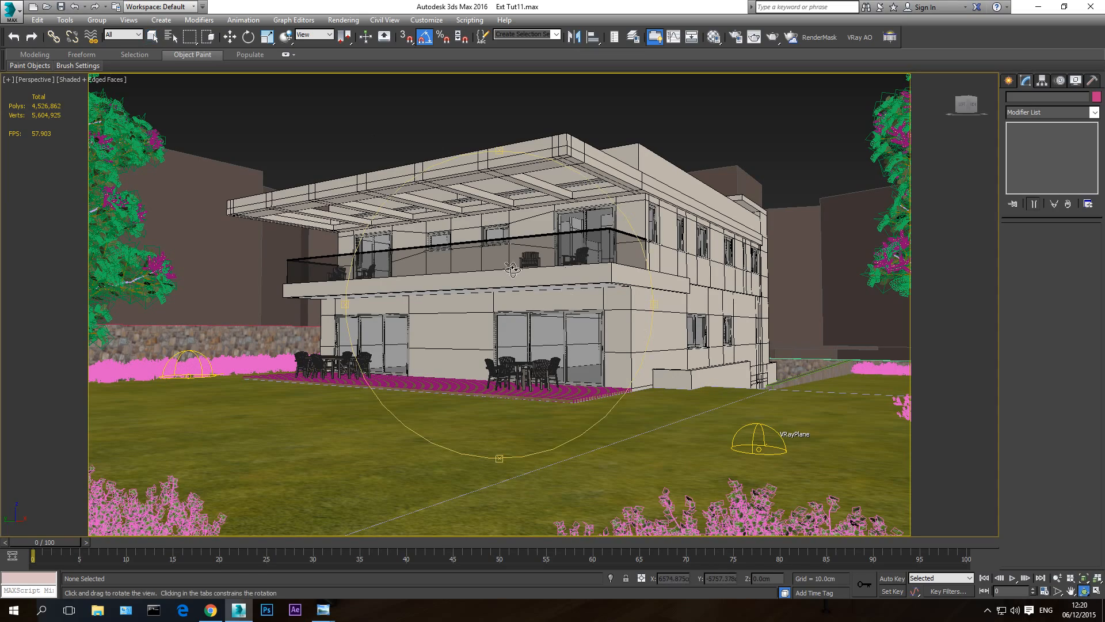
left_click_drag(512, 269, 499, 329)
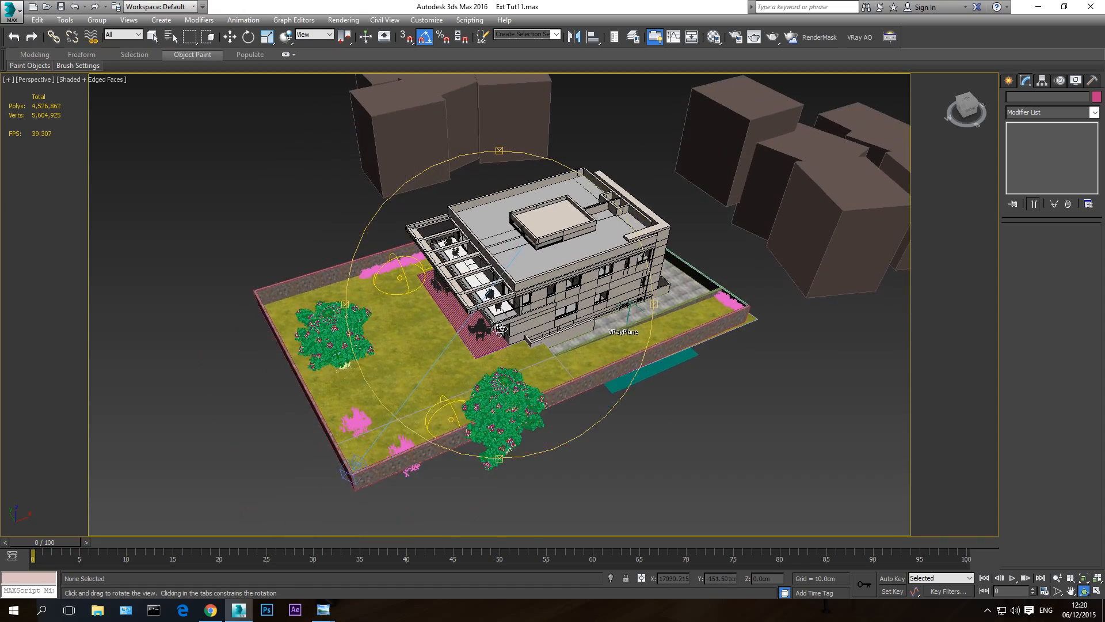
right_click(498, 328)
scroll(498, 331, "up", 6)
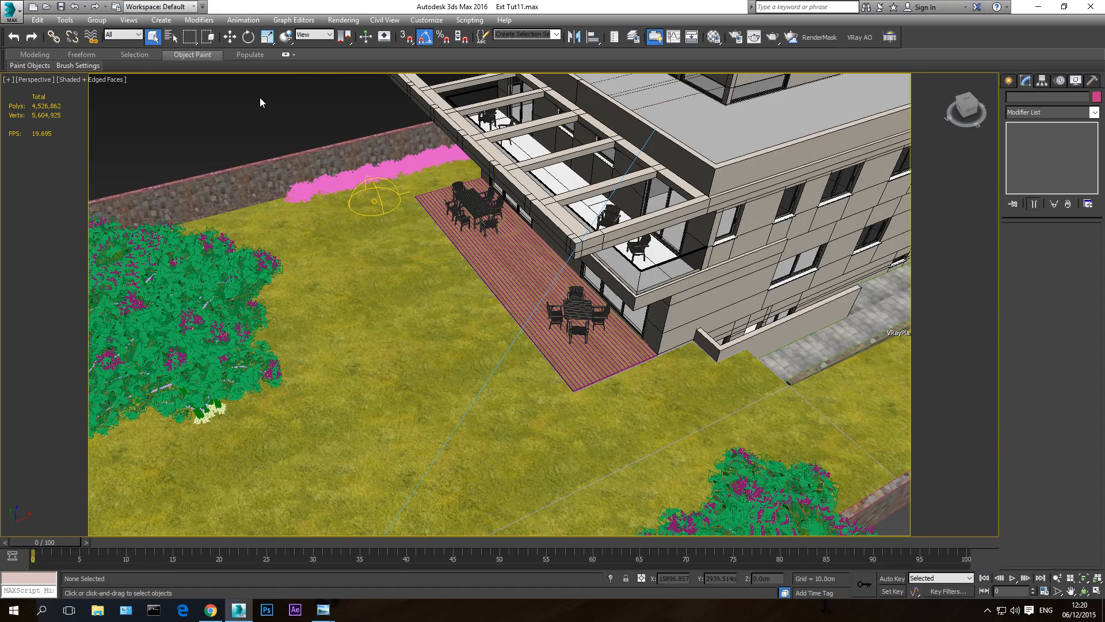
scroll(491, 364, "down", 8)
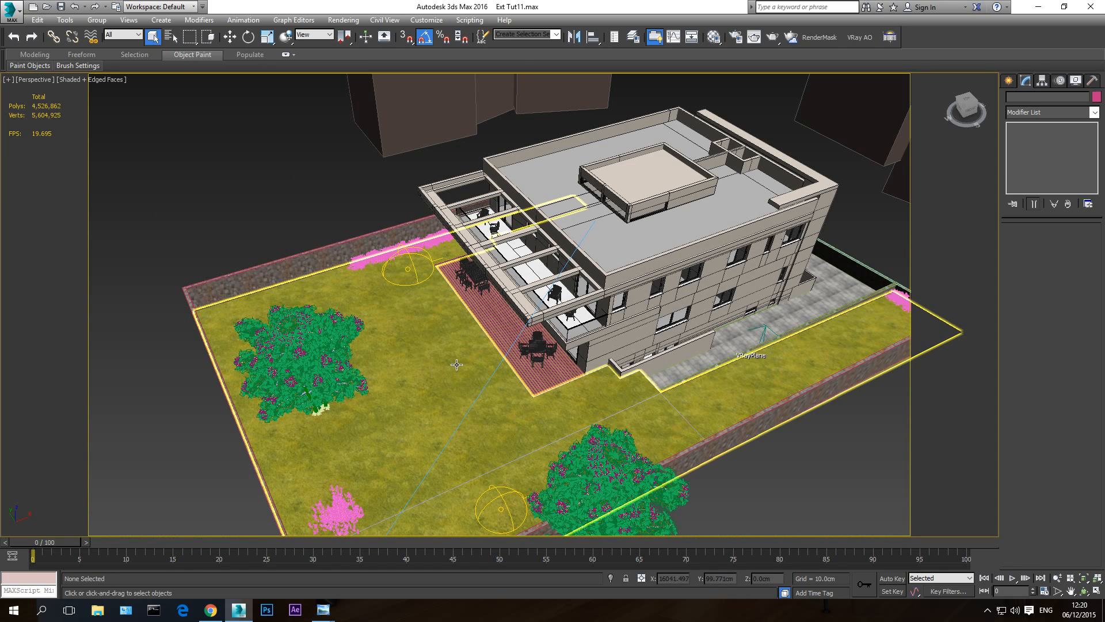
left_click(405, 349)
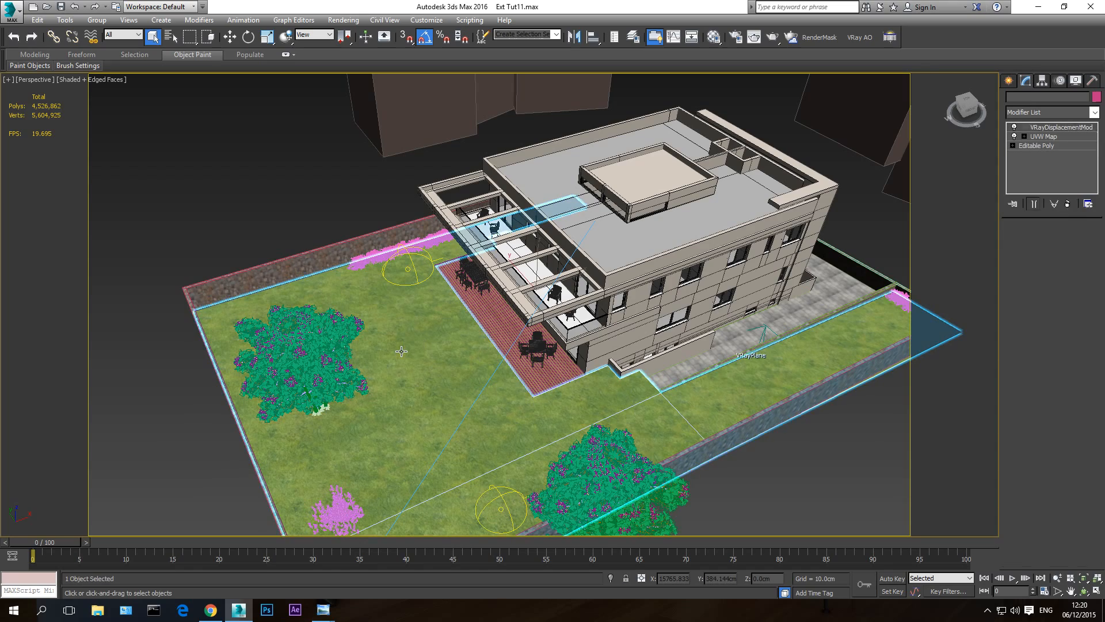
- View the reference render 1-end.jpg in Windows Photo Viewer and return to the 3ds Max scene
left_click(1084, 591)
left_click_drag(482, 367, 820, 262)
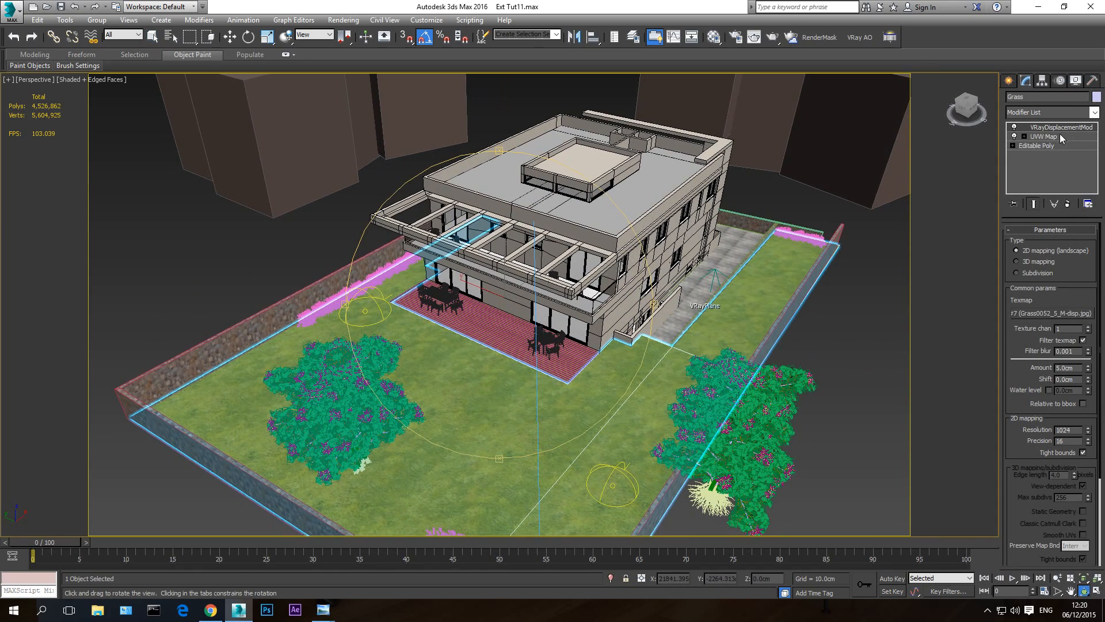
left_click_drag(578, 335, 570, 335)
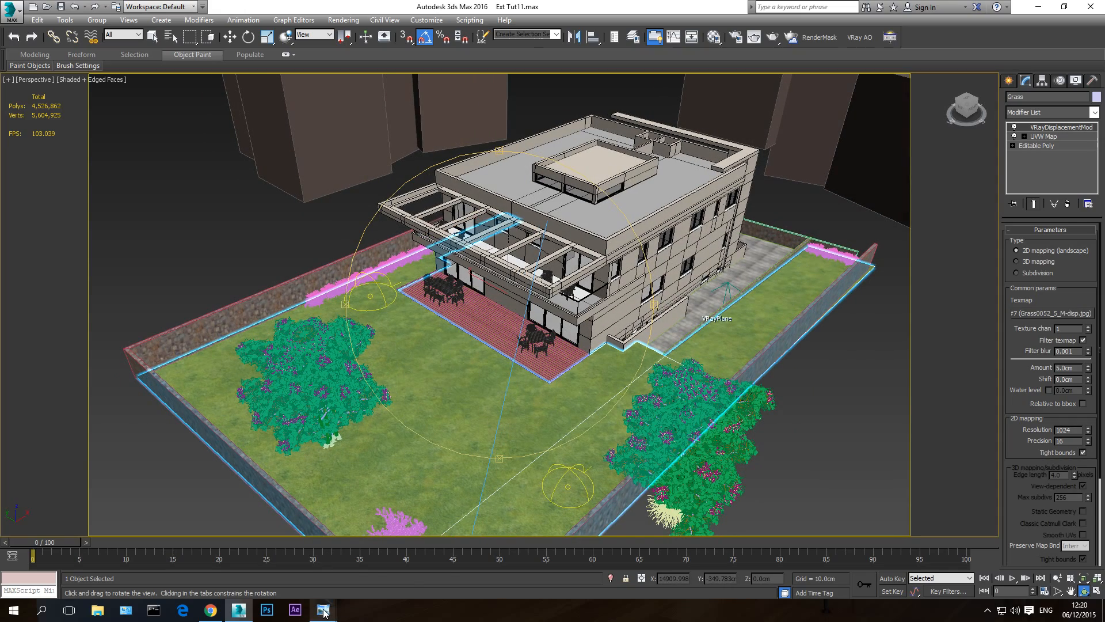
mouse_move(323, 609)
left_click(278, 565)
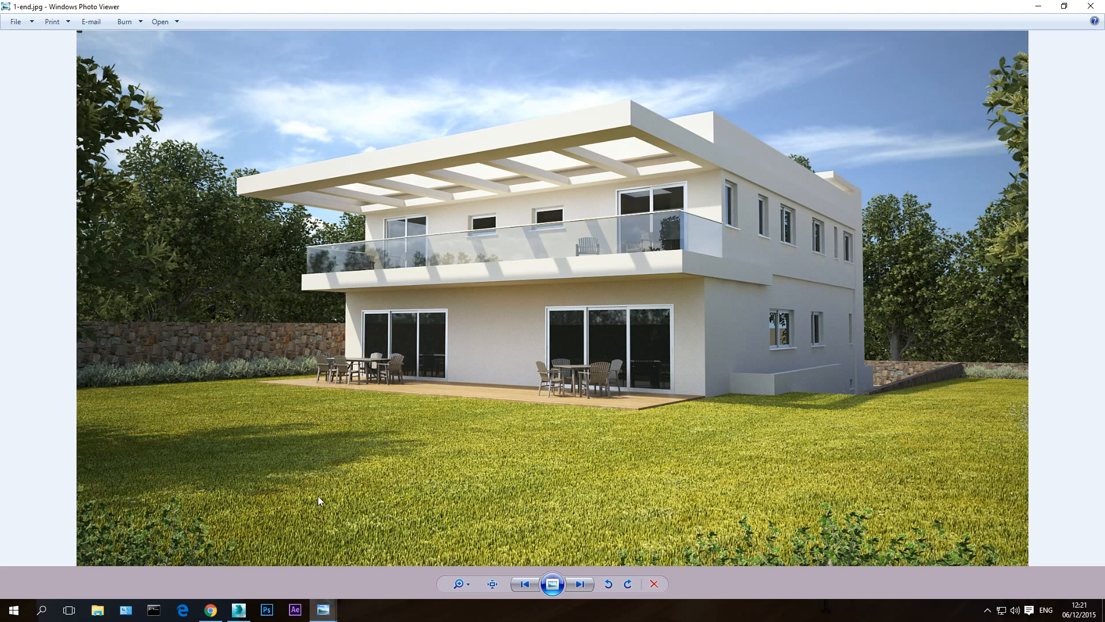
left_click(239, 610)
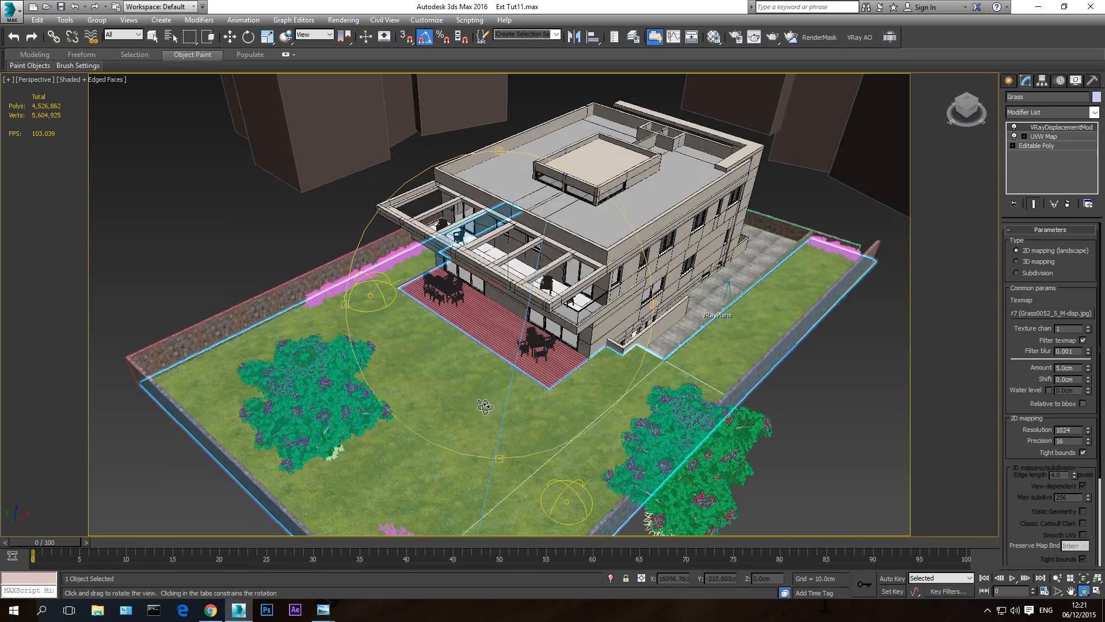
- Delete the VRayDisplacementMod modifier from the Grass object's modifier stack
scroll(485, 406, "up", 5)
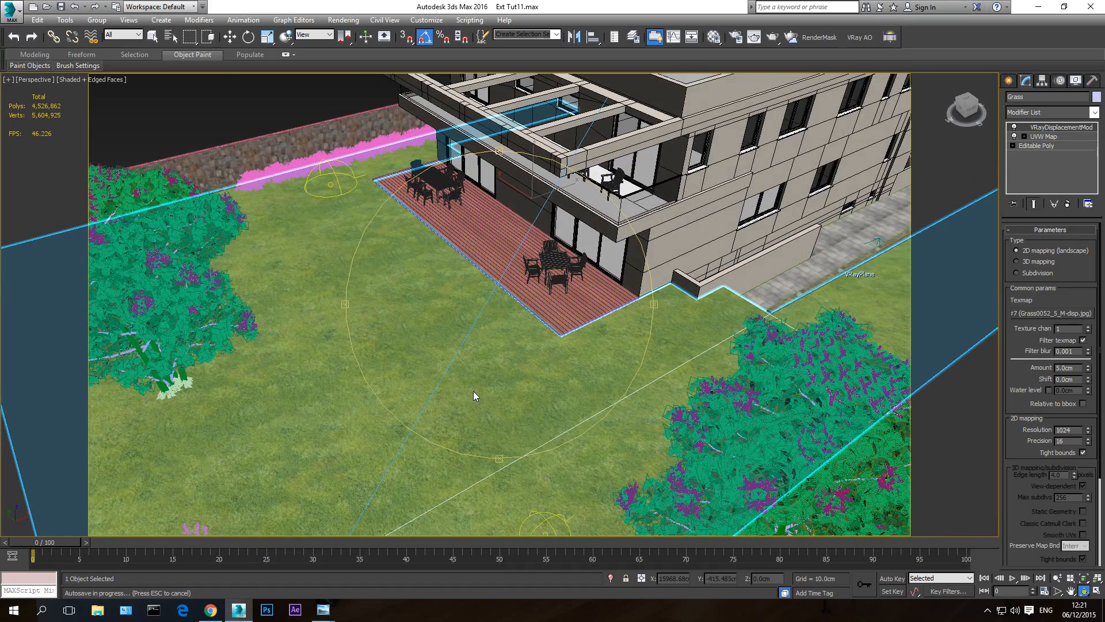
key("Escape")
left_click_drag(496, 392, 483, 393)
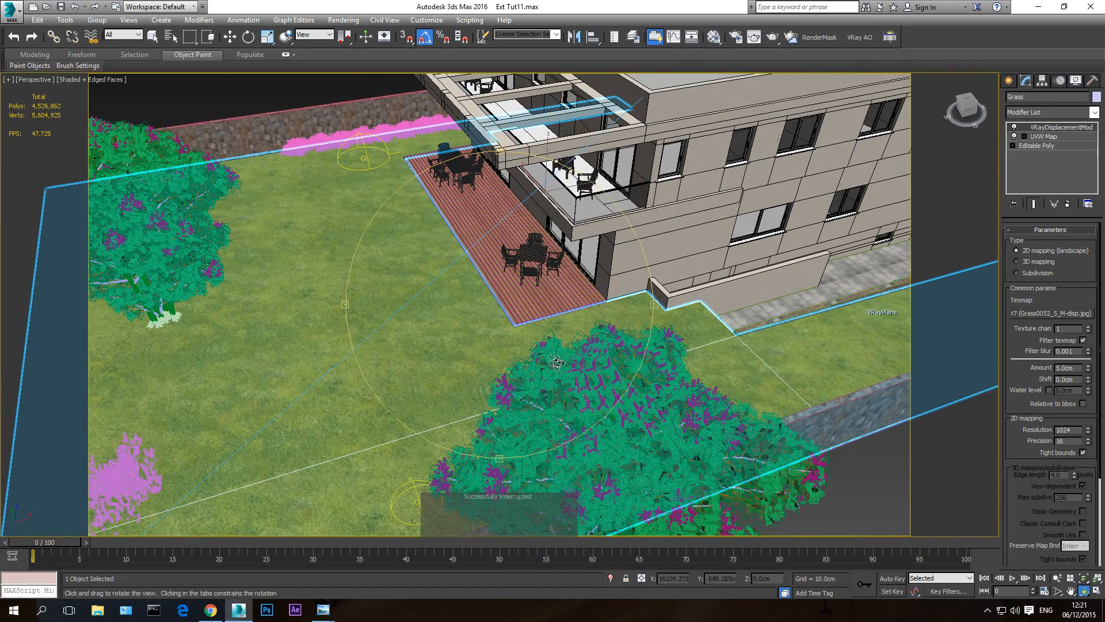
right_click(1048, 127)
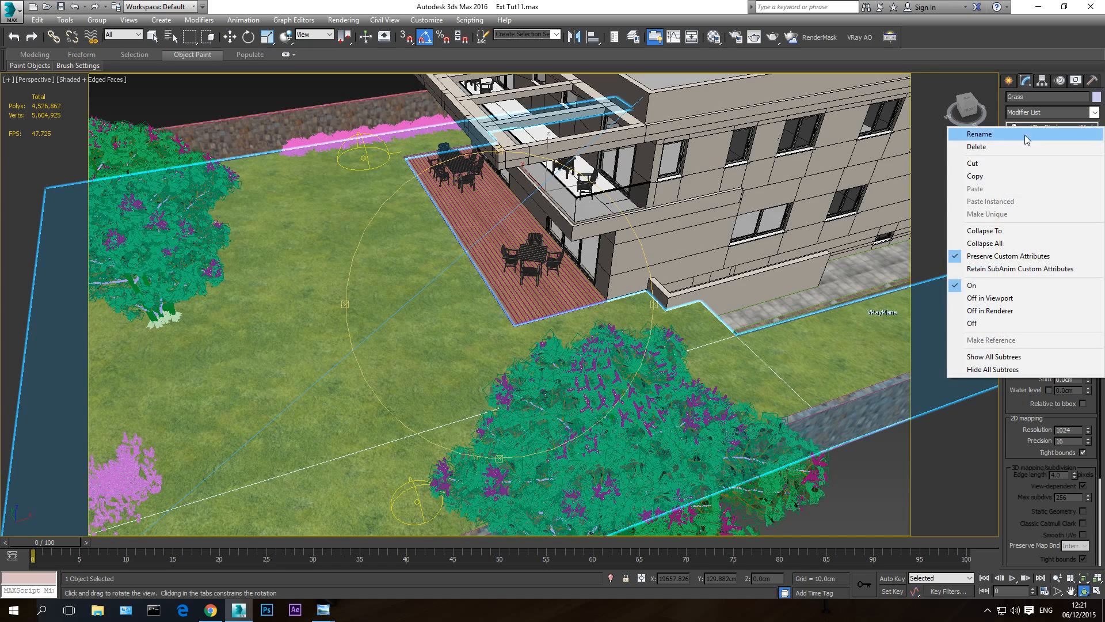
left_click(1014, 146)
left_click_drag(375, 328, 348, 344)
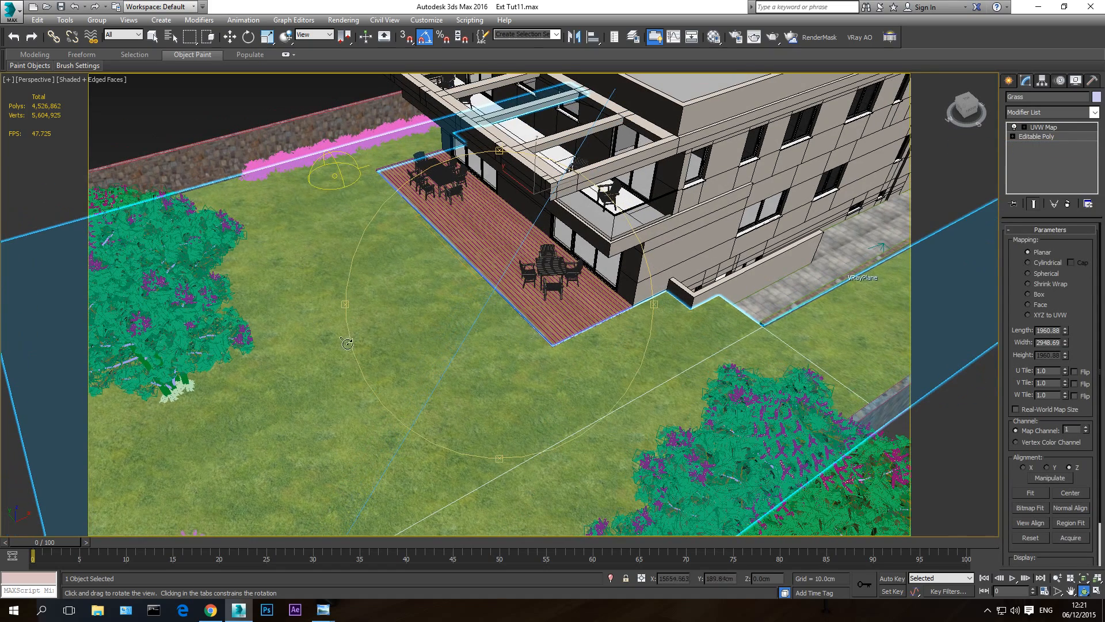
- Assign the grey "base" material to the Grass object, and close the Material Editor and the antivirus notification
left_click(715, 36)
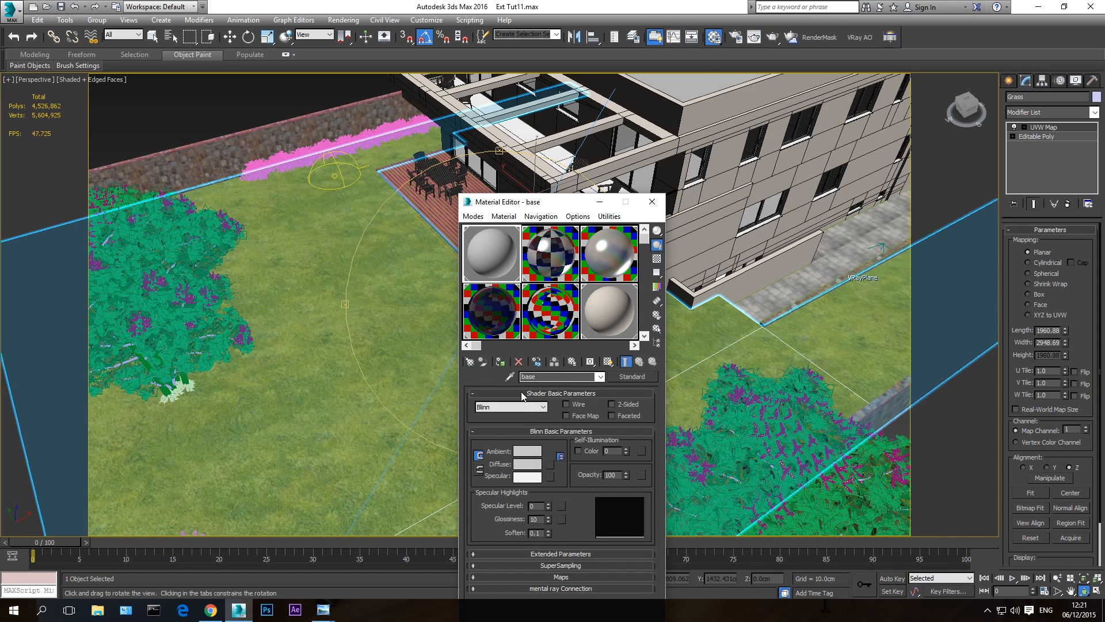
left_click(503, 365)
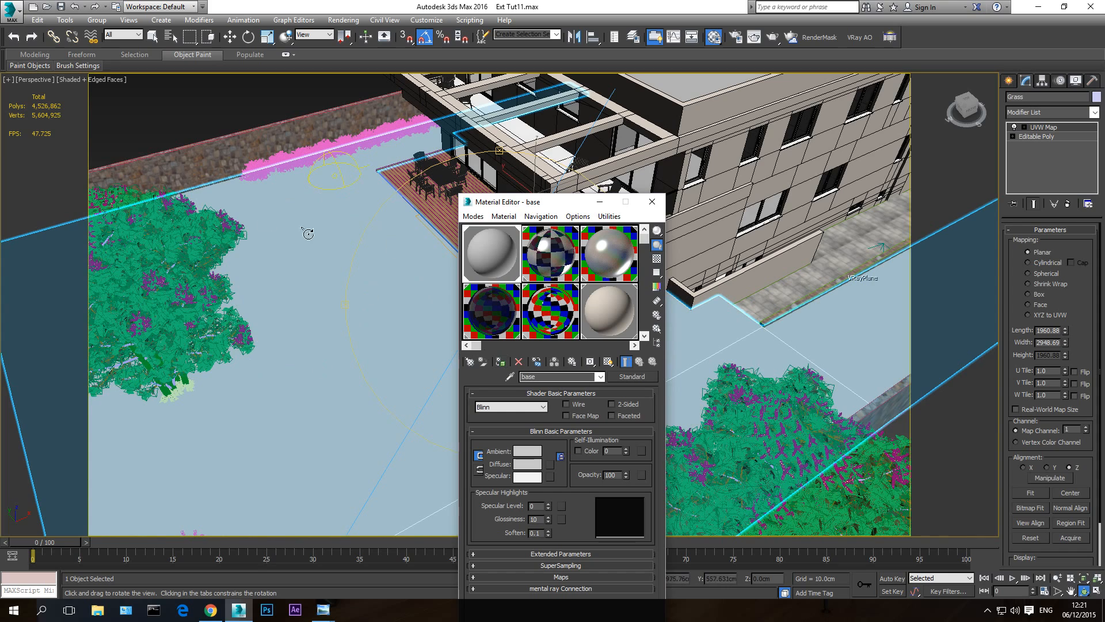
scroll(370, 298, "down", 5)
left_click(652, 203)
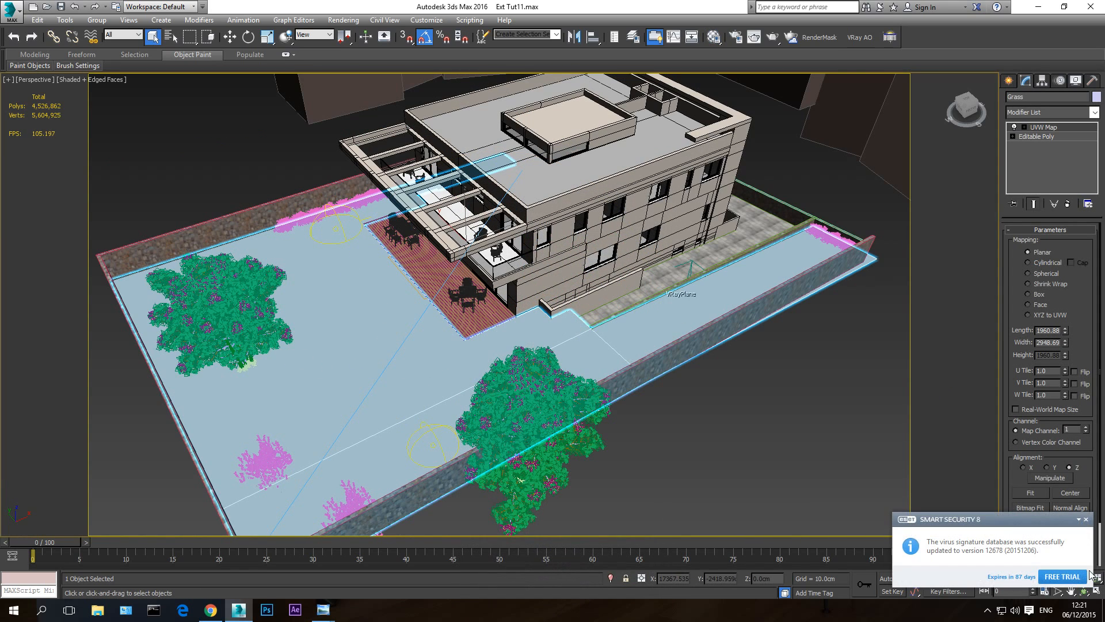
left_click(1085, 519)
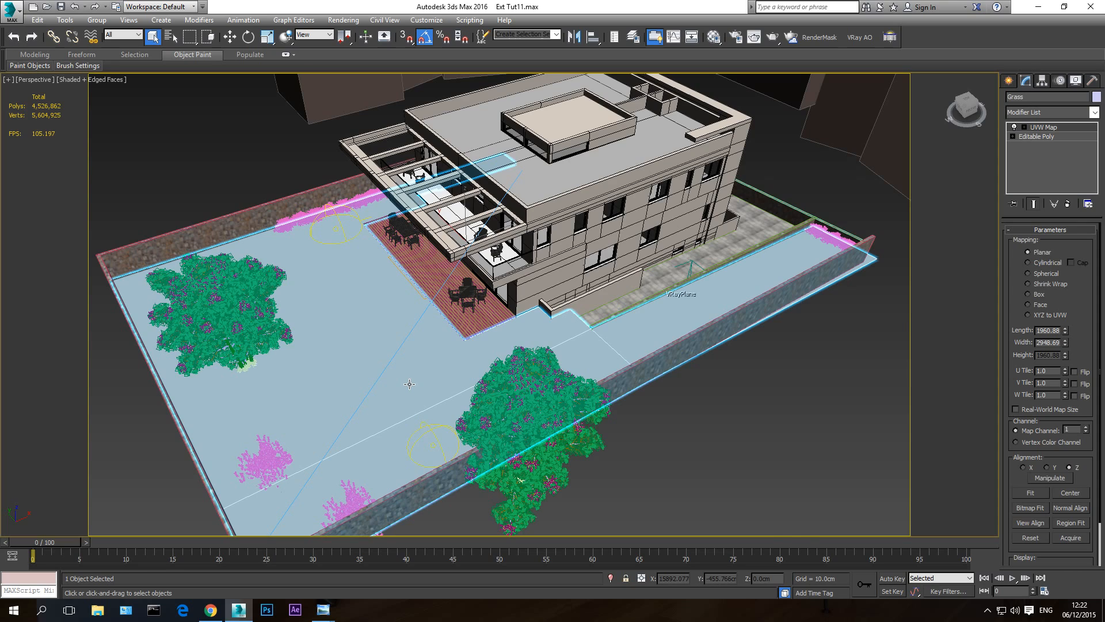
- Hide every object in the scene except the selected Grass
key("c")
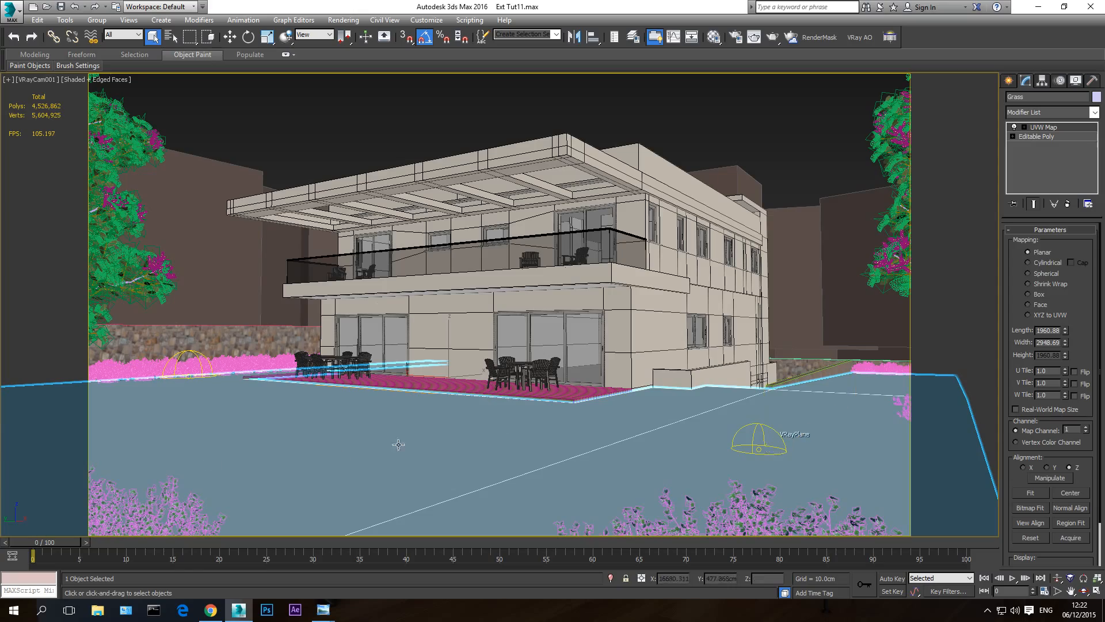
key("p")
left_click(1084, 591)
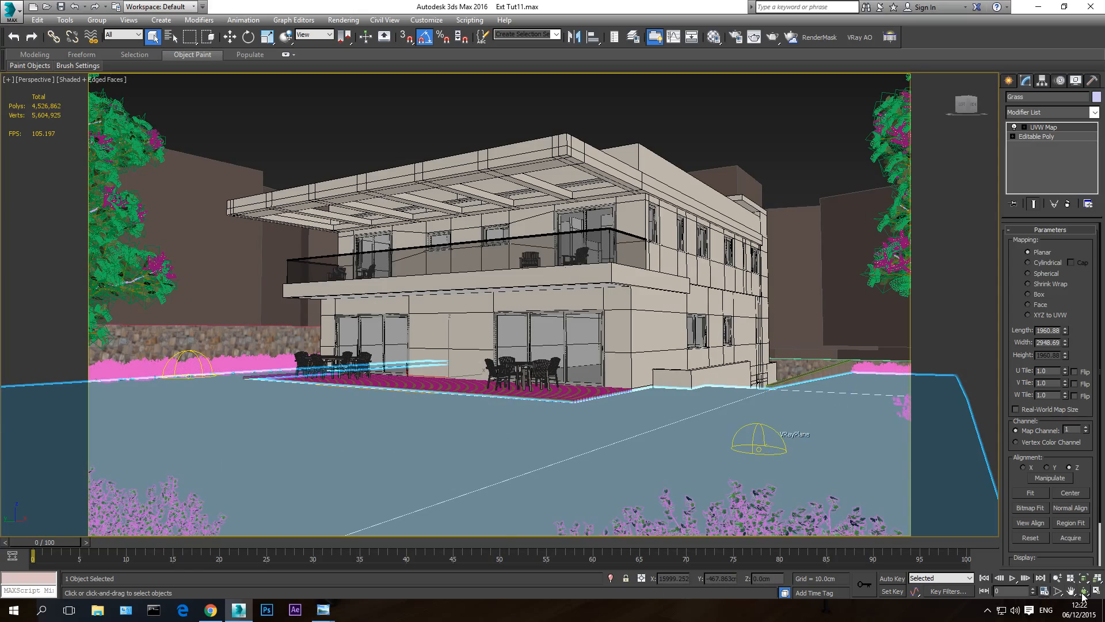
left_click_drag(449, 337, 501, 390)
scroll(472, 393, "down", 4)
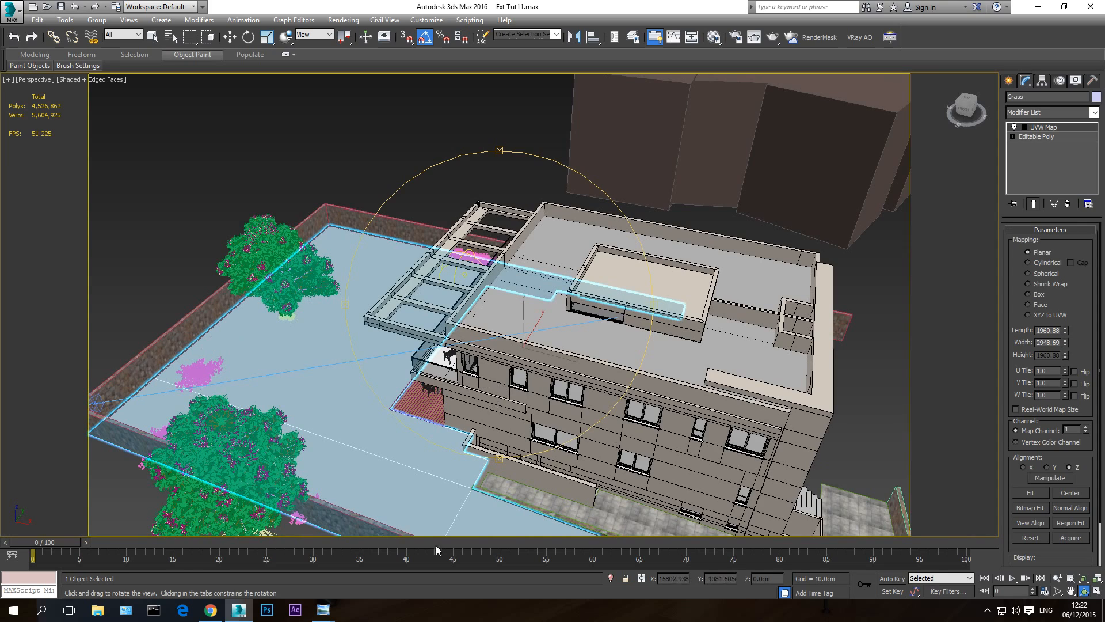
right_click(388, 415)
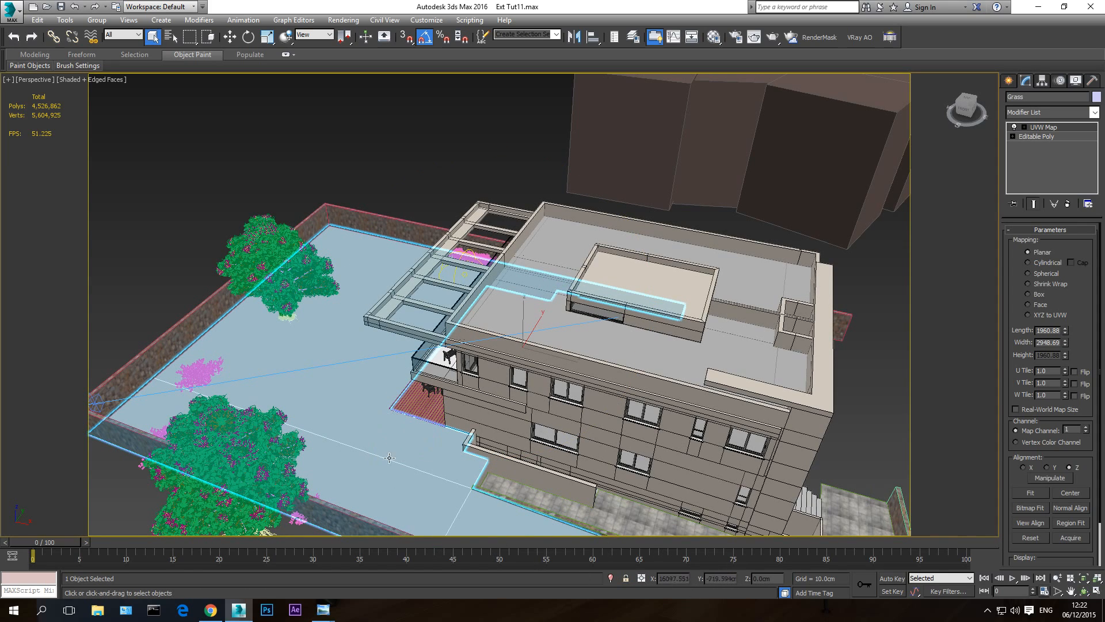
right_click(400, 422)
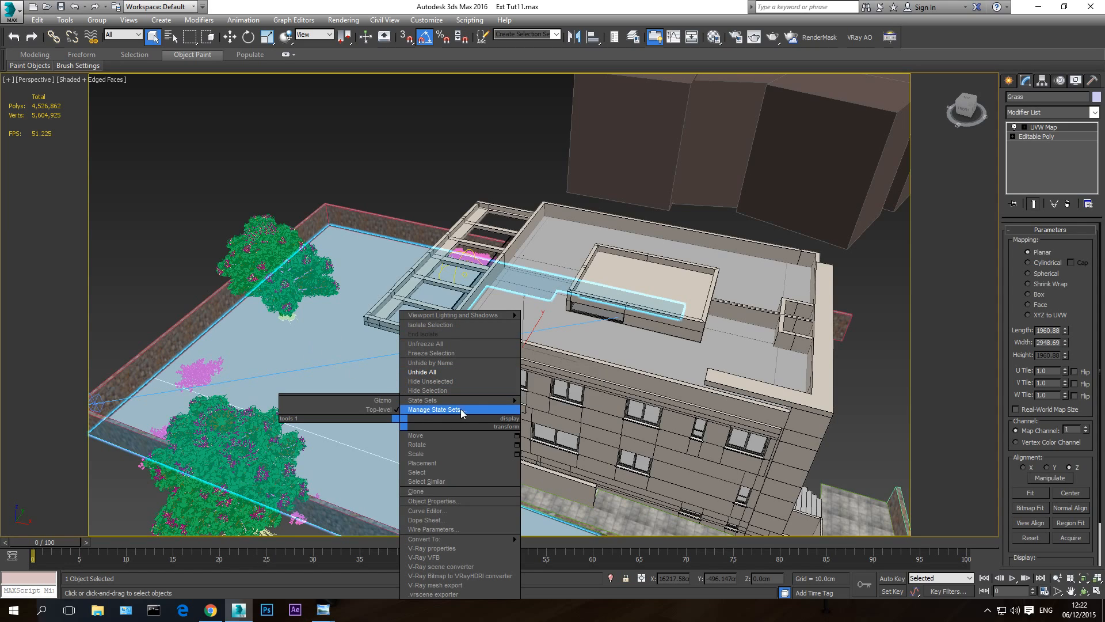
left_click(441, 381)
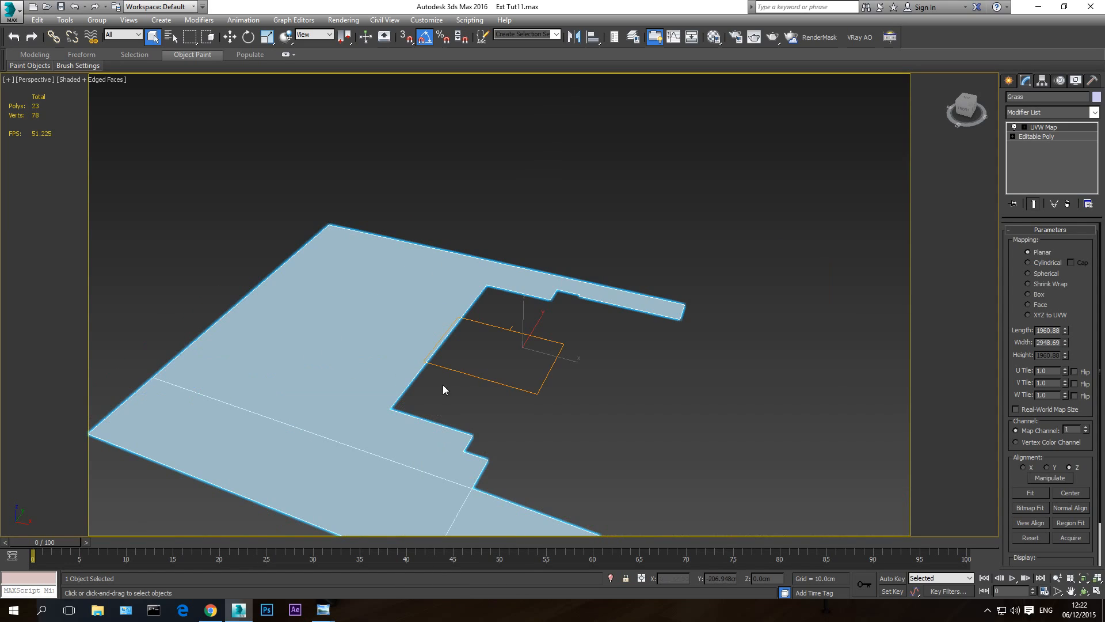
- In the Front view, level the Grass by raising the two vertices at its sloping end to the flat part's height, using vertex snapping
left_click(651, 441)
scroll(454, 369, "down", 3)
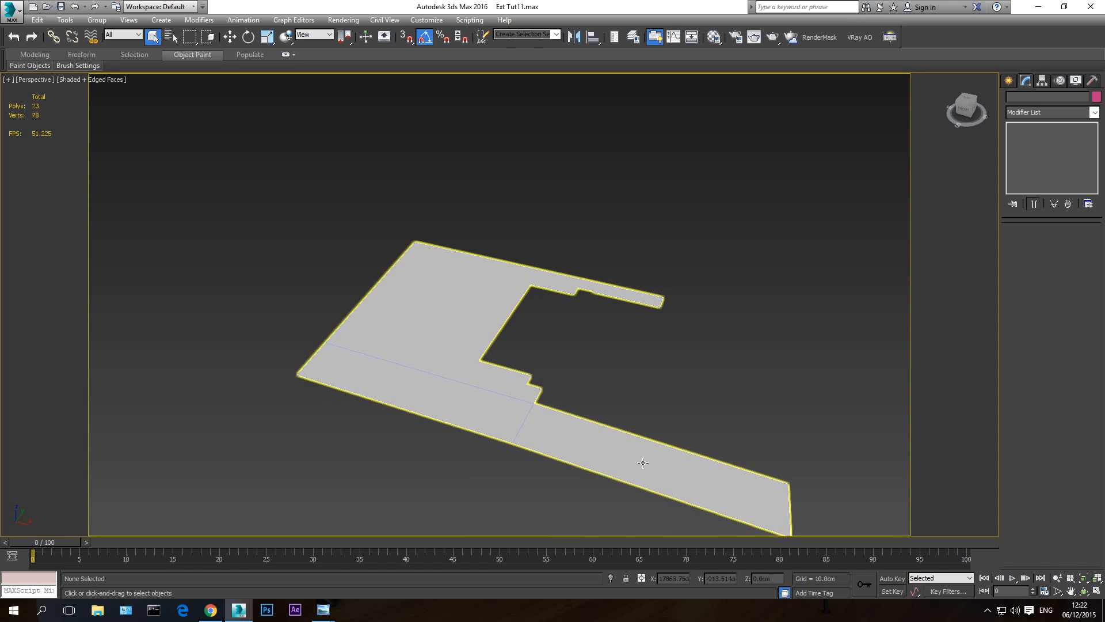
key("f")
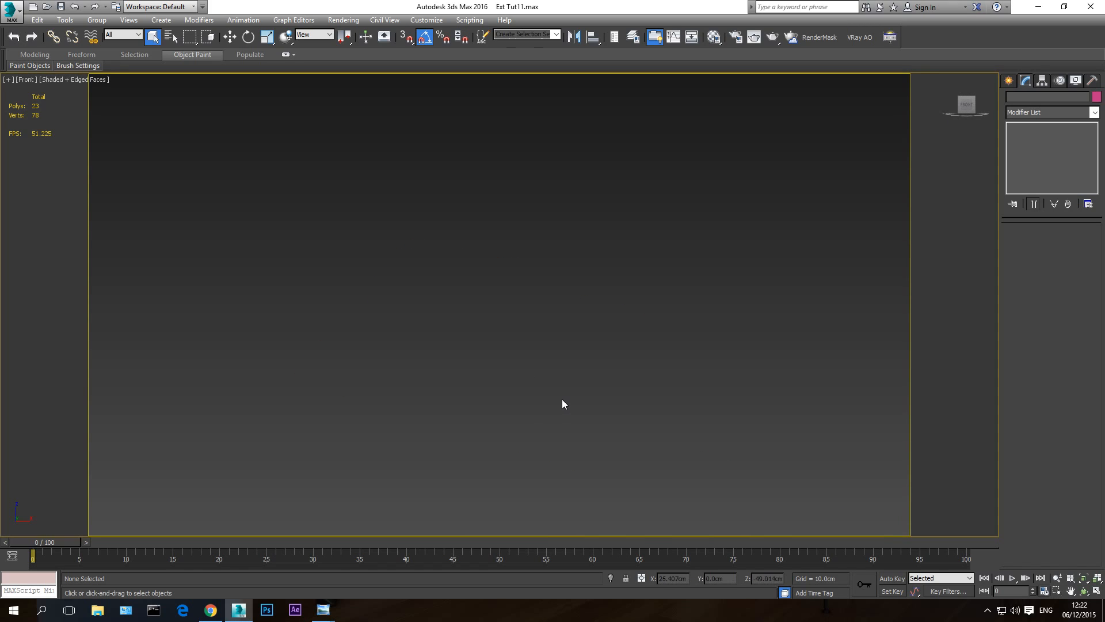
scroll(560, 396, "down", 10)
scroll(633, 395, "up", 8)
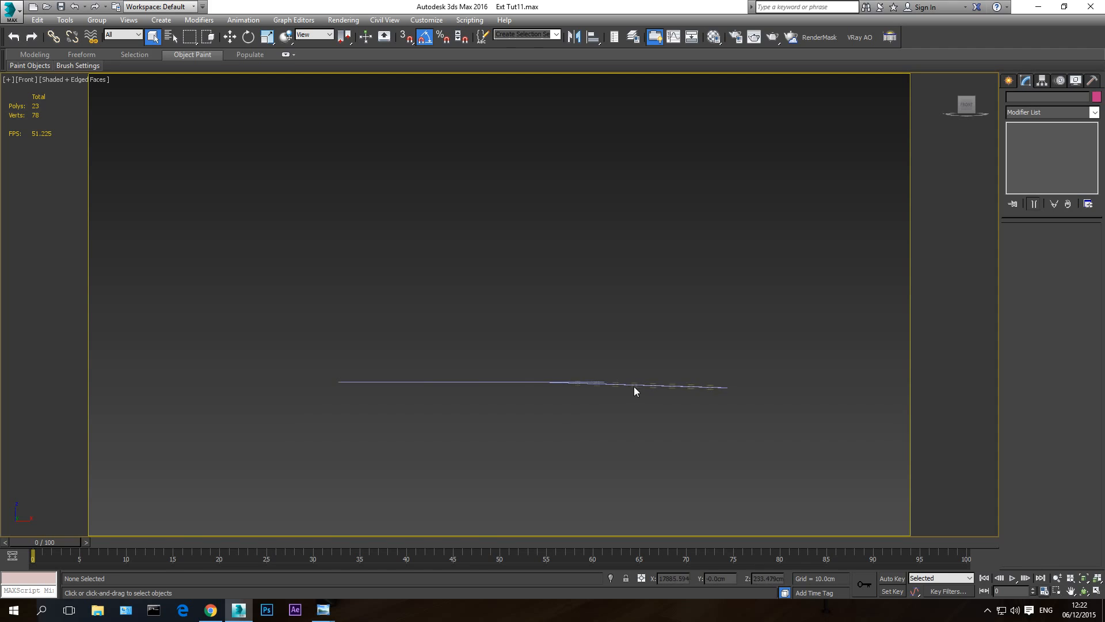
scroll(636, 393, "up", 3)
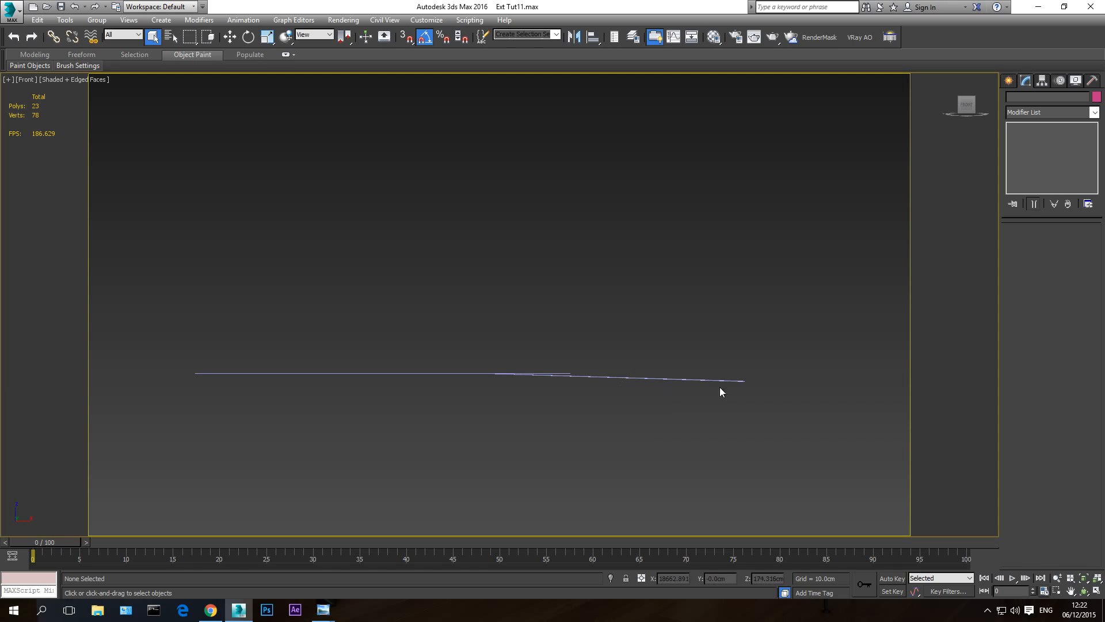
left_click(587, 374)
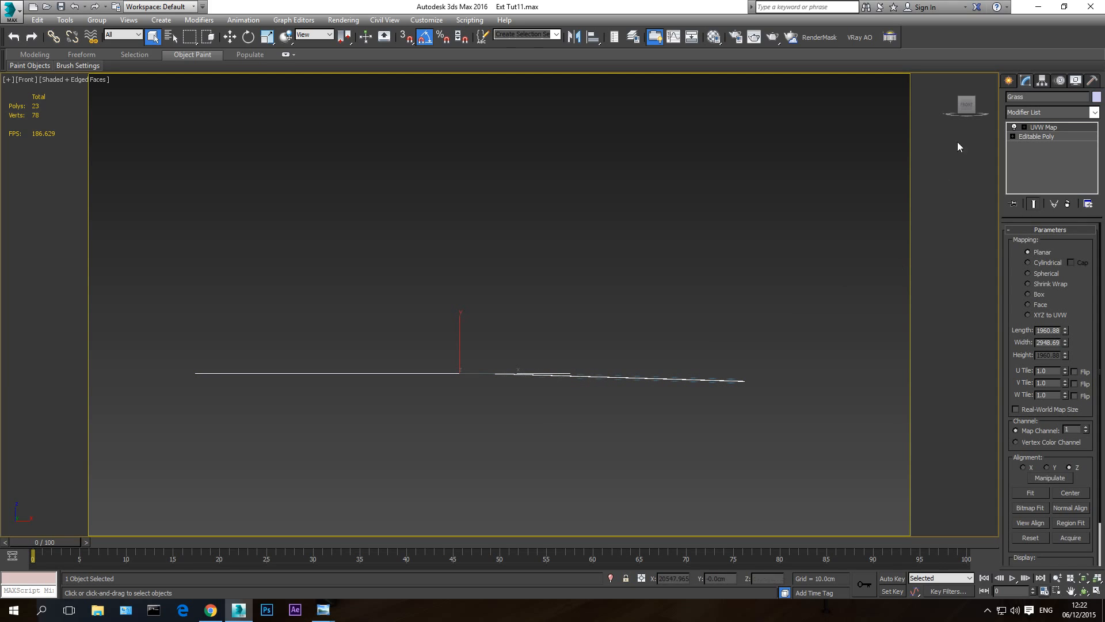
left_click(1042, 137)
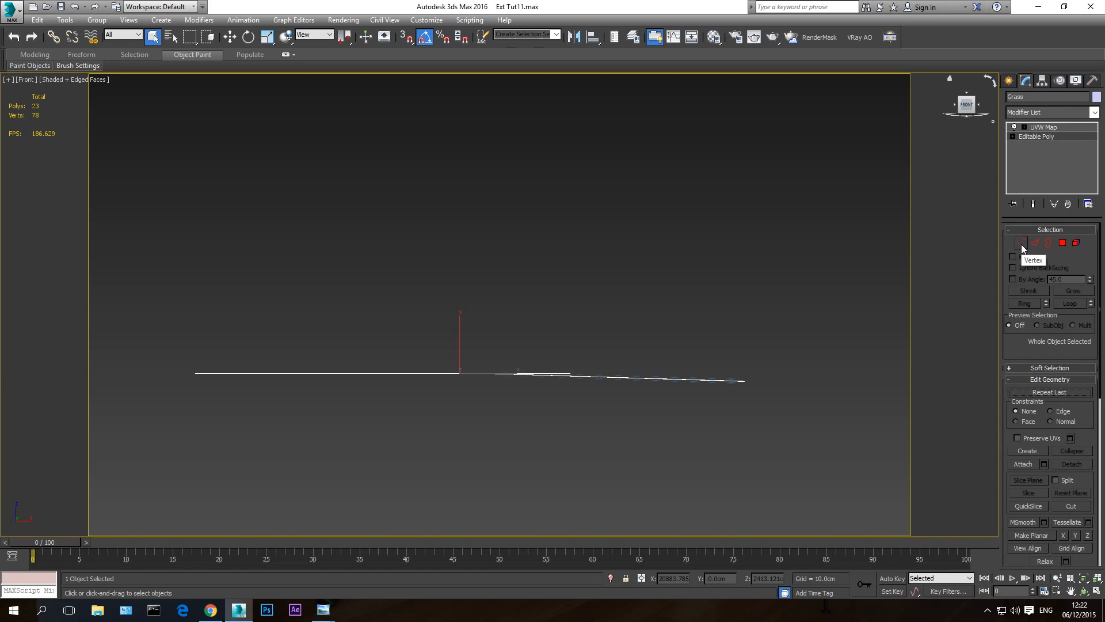
left_click(1021, 242)
left_click_drag(765, 370, 720, 420)
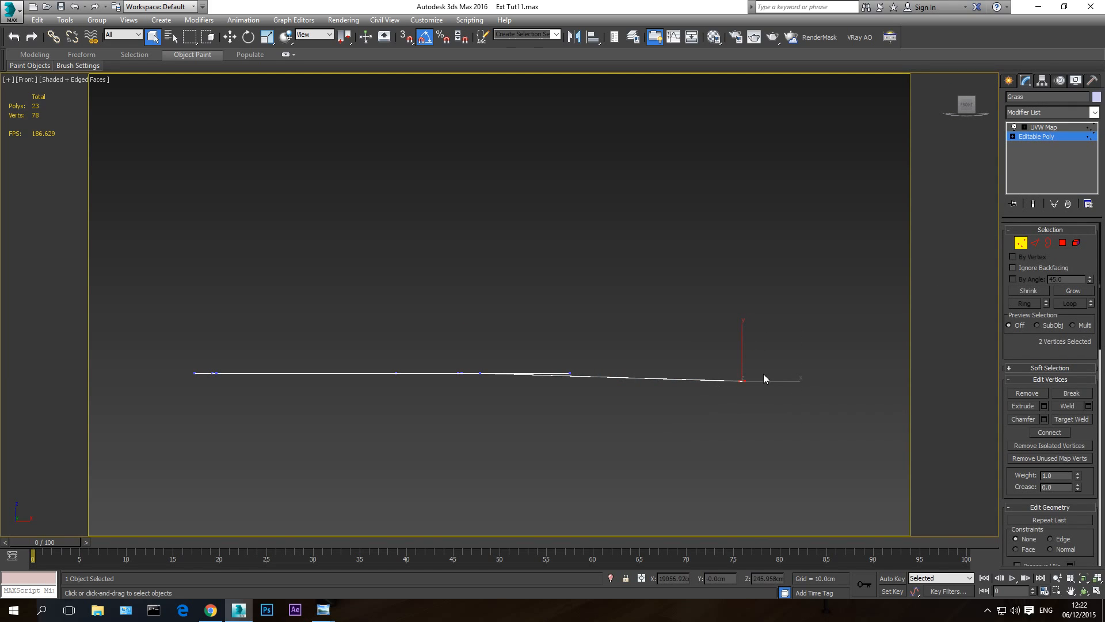
left_click(407, 38)
left_click(230, 38)
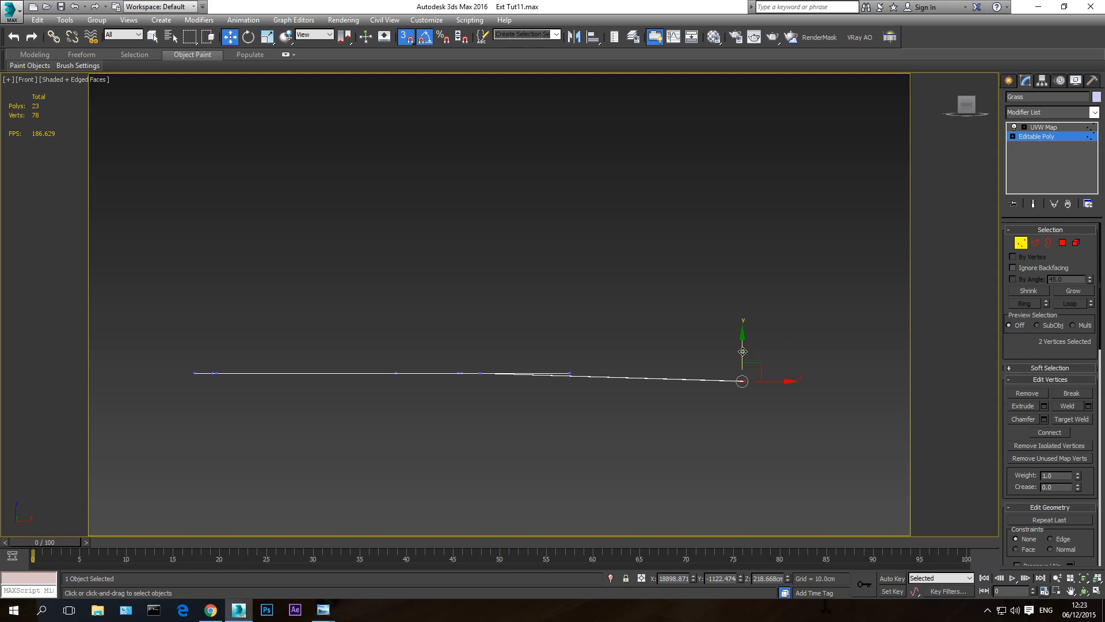
left_click_drag(742, 353, 567, 375)
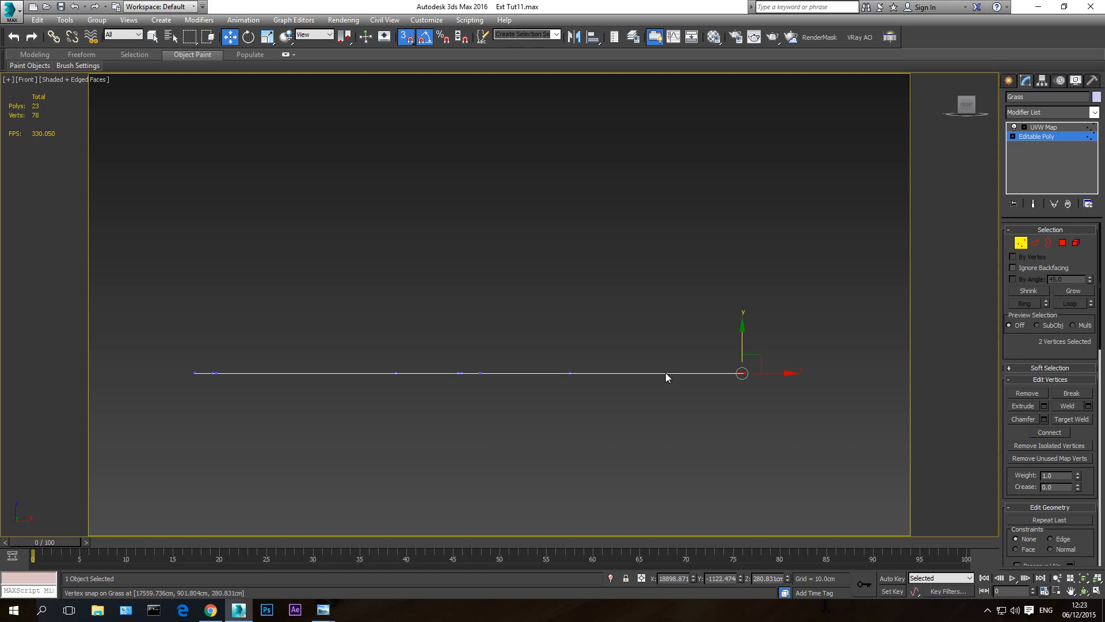
- Leave vertex editing on the Grass in the Perspective view and unhide all objects in the scene
key("p")
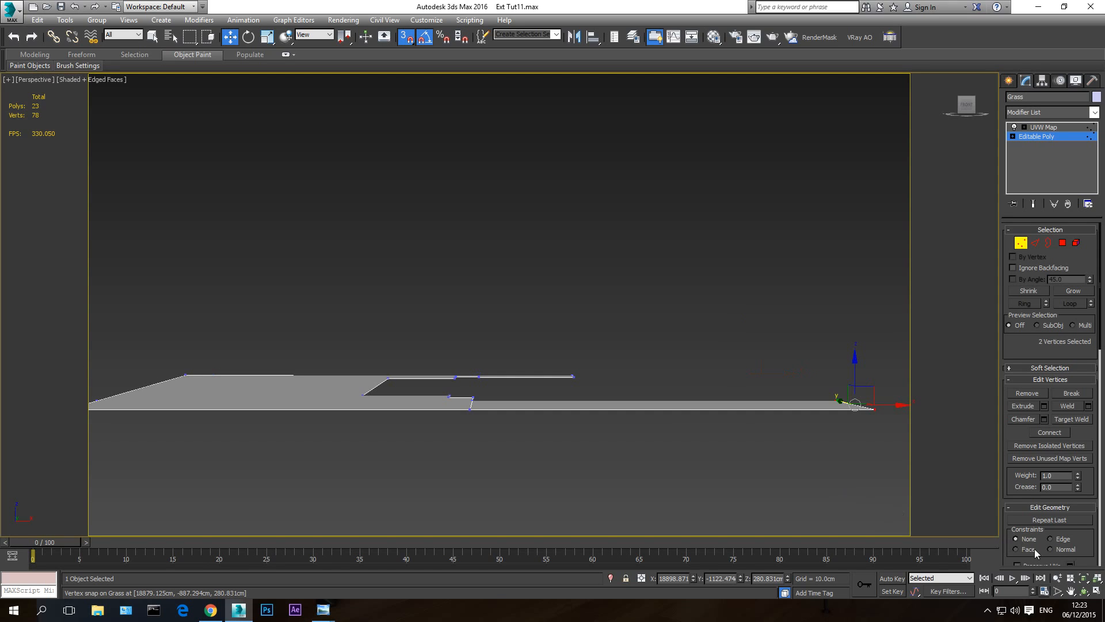
left_click(1084, 591)
left_click_drag(612, 375, 635, 386)
right_click(540, 314)
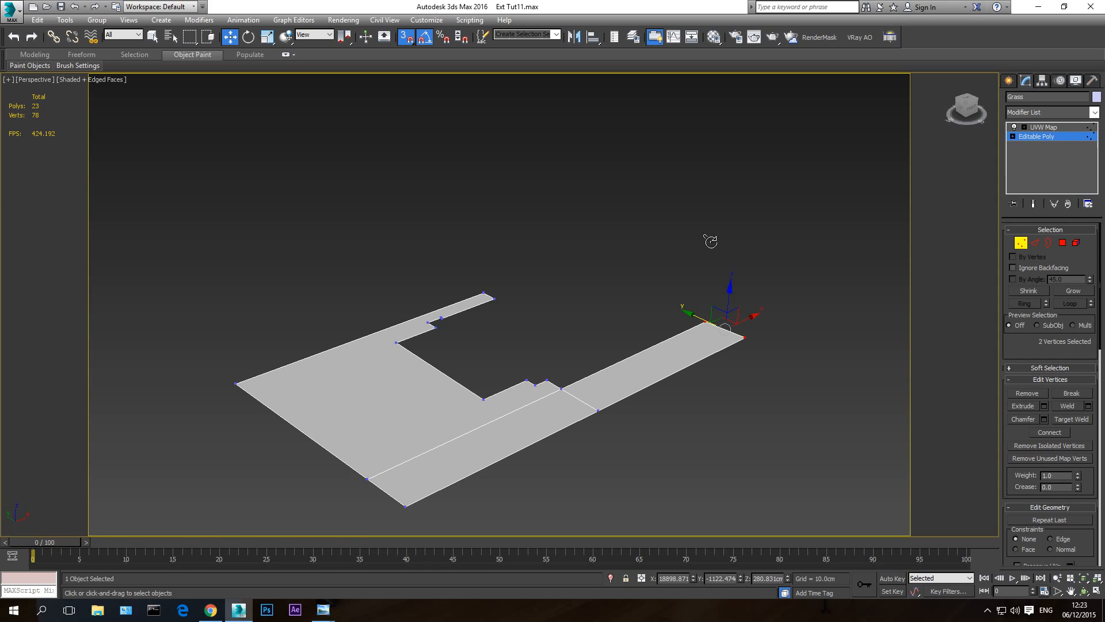
left_click(1065, 127)
right_click(704, 226)
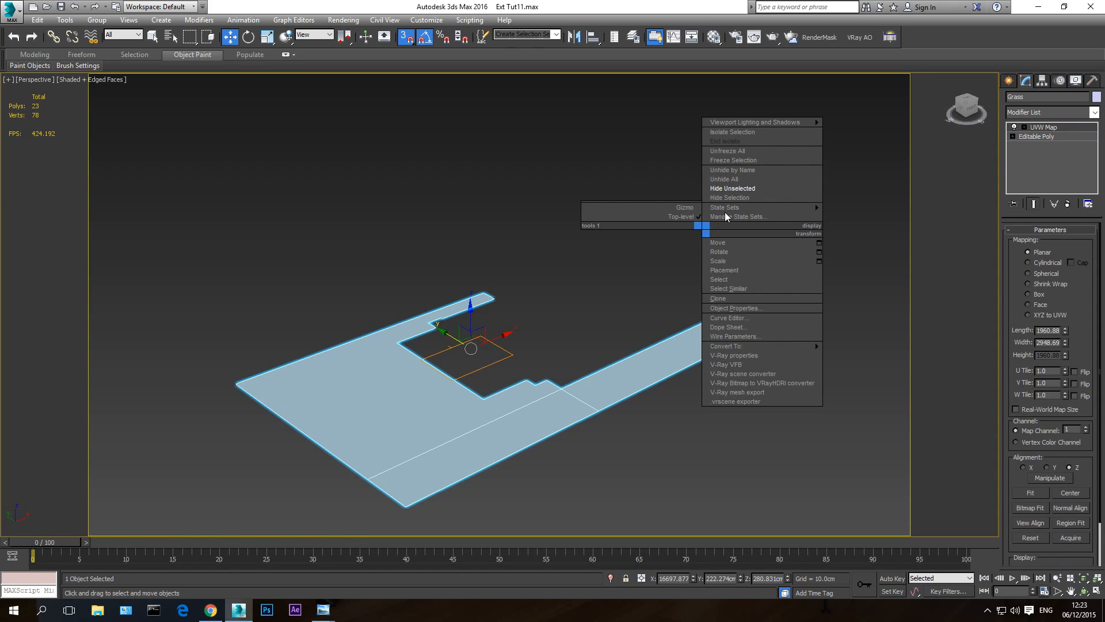
left_click(723, 179)
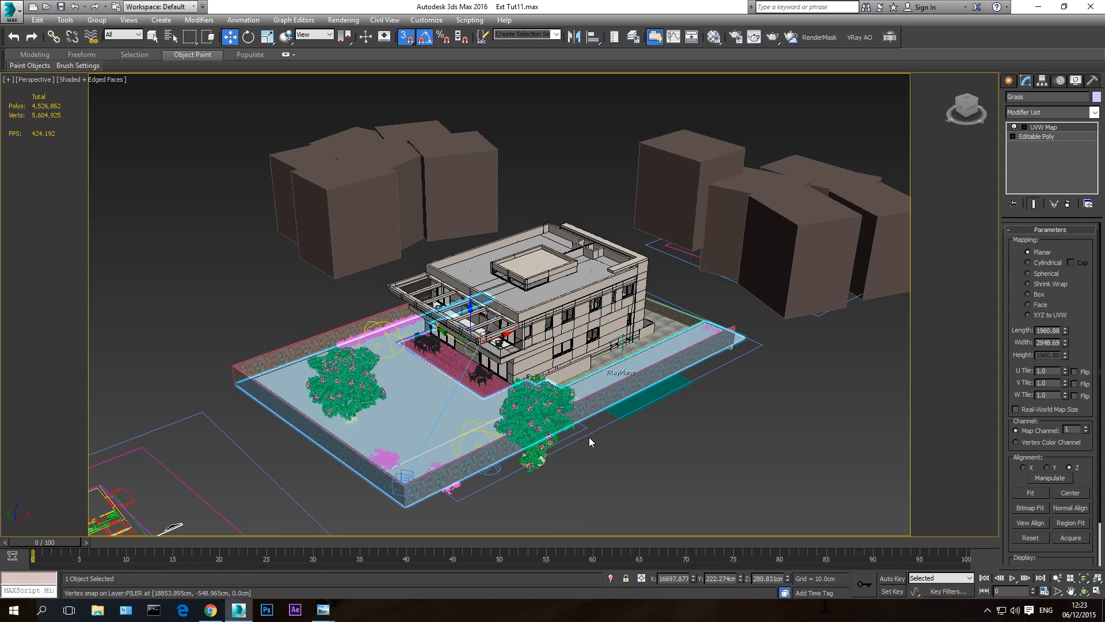
- Clear the Plan linework group from the scene display and switch to the VRayCam001 camera view
left_click(589, 442)
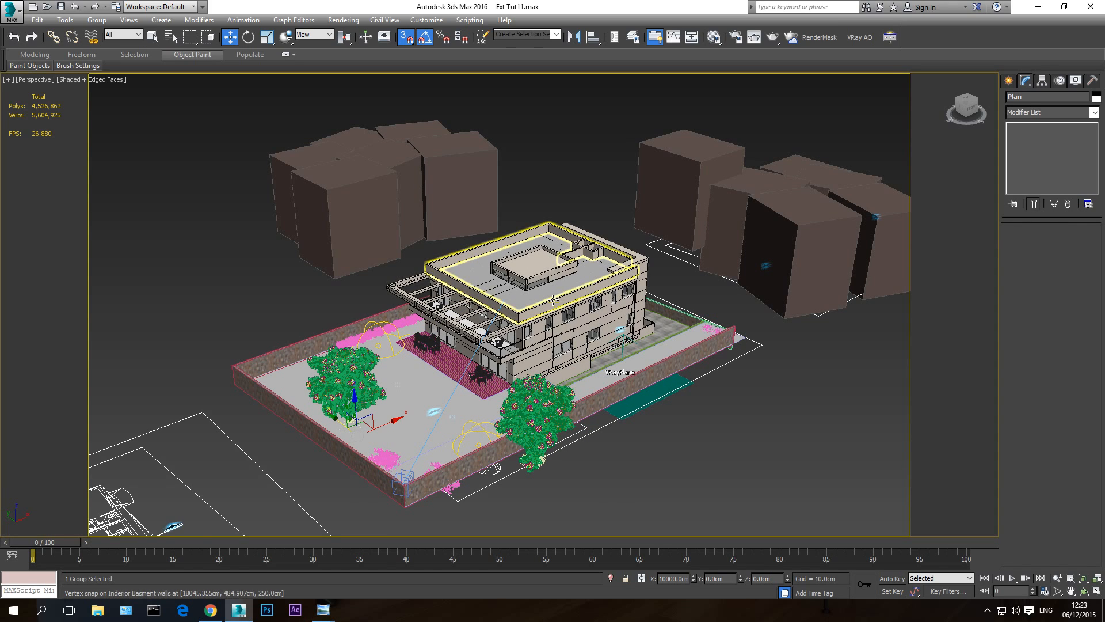
left_click(643, 444)
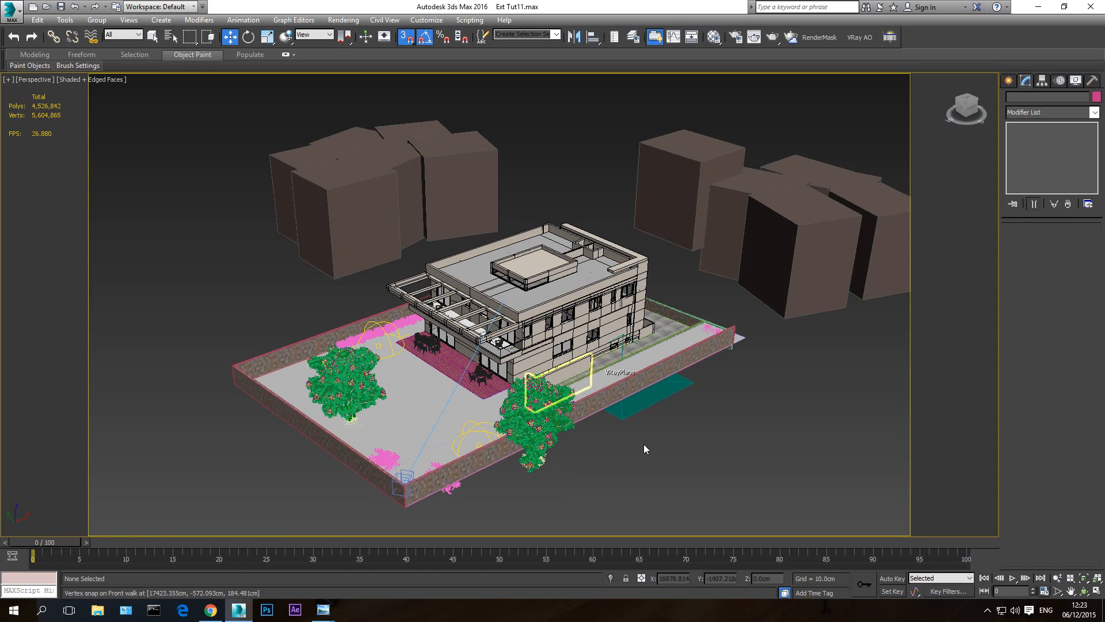
scroll(633, 451, "up", 3)
middle_click_drag(631, 456, 680, 461)
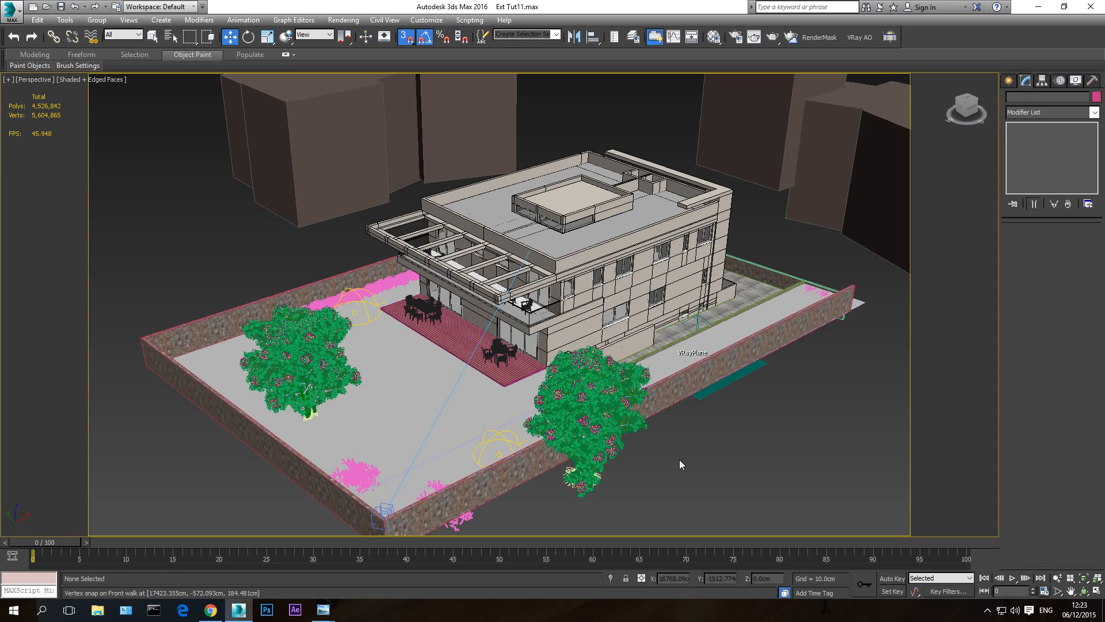
key("c")
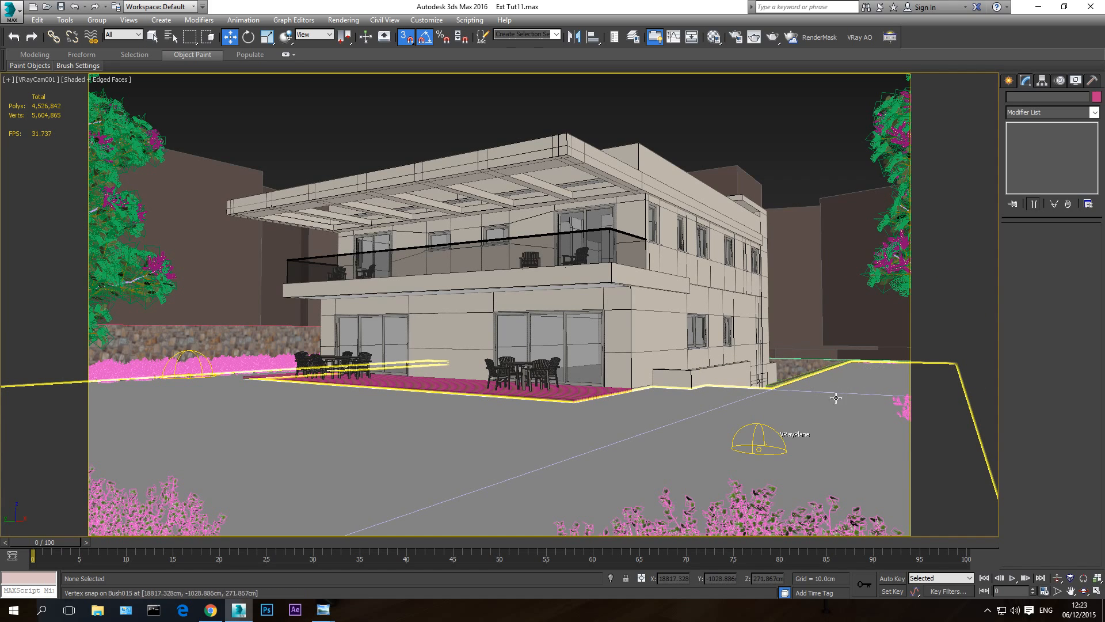
- With snapping turned off, raise the three sunken bushes at the far end of the side lawn strip above the grass surface
key("p")
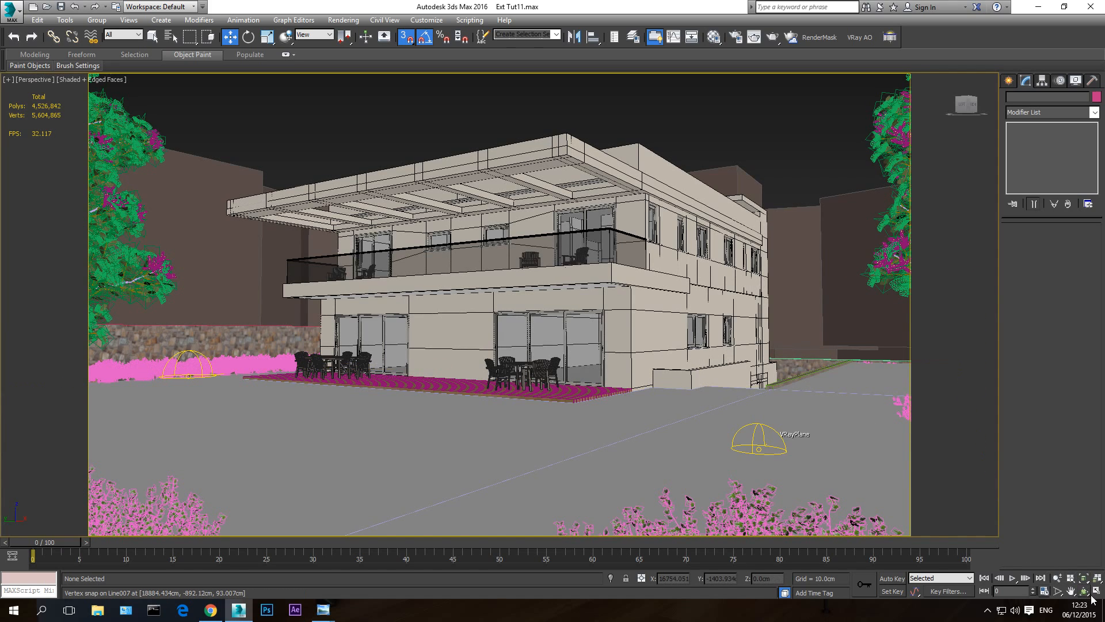
left_click(1085, 591)
left_click_drag(642, 322, 587, 365)
key("w")
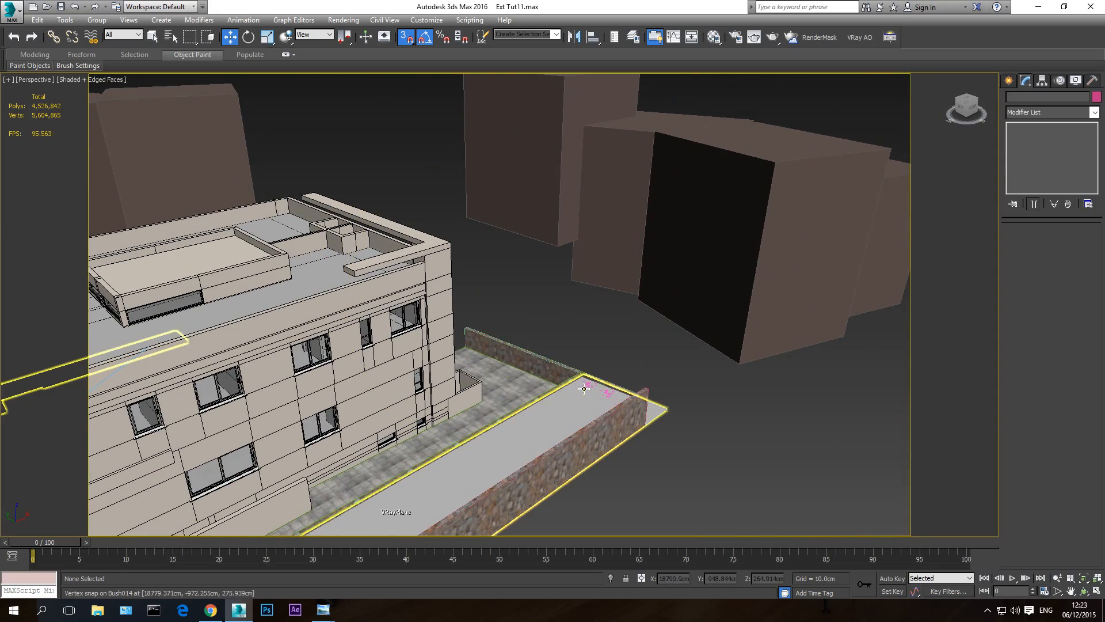
key("F3")
left_click(606, 395)
left_click(628, 406, "ctrl")
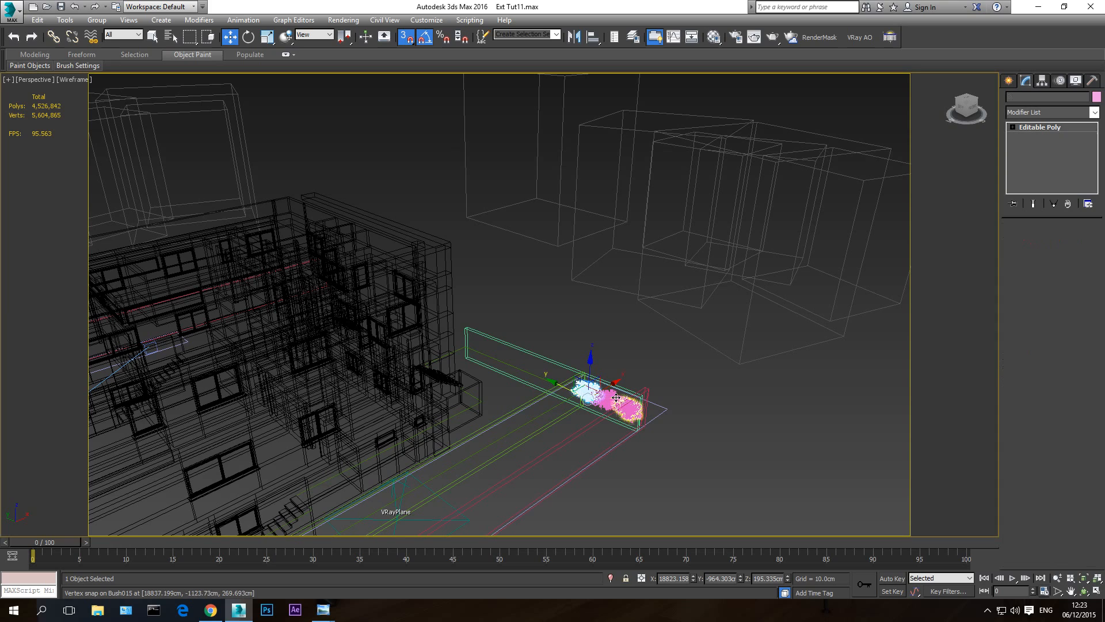
left_click(609, 397, "ctrl")
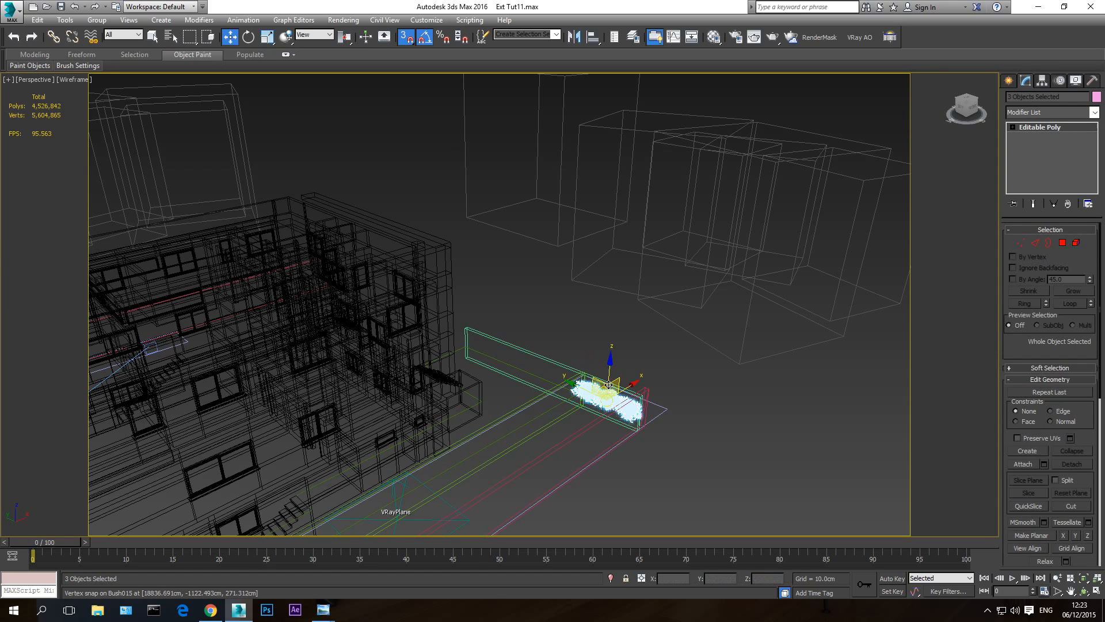
left_click(407, 38)
key("F3")
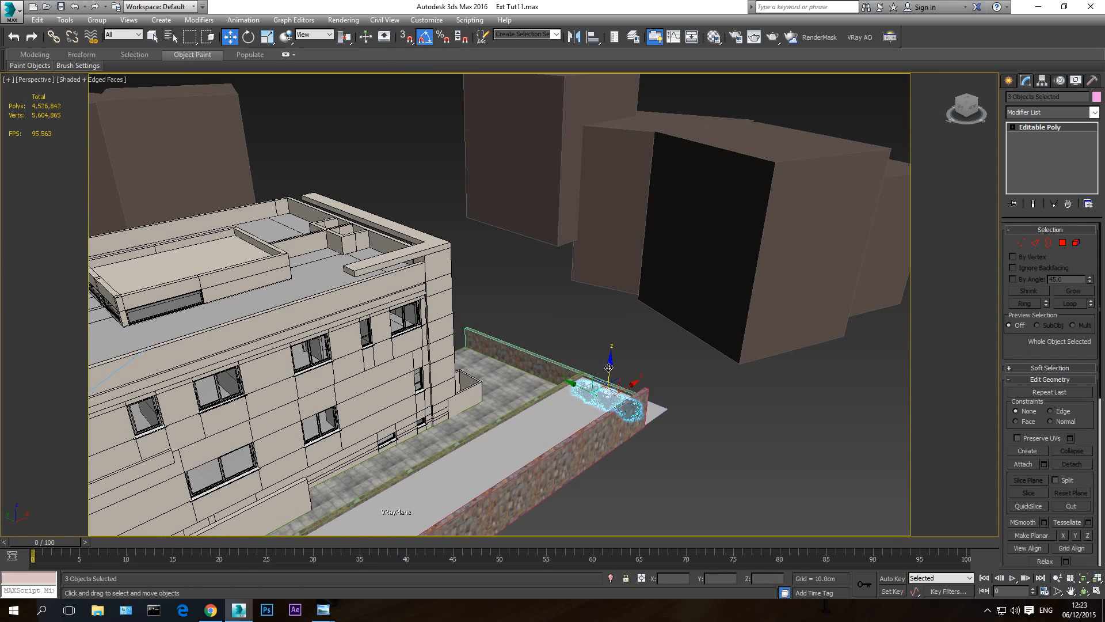
key("F3")
key("F3")
left_click(1057, 578)
scroll(610, 385, "up", 10)
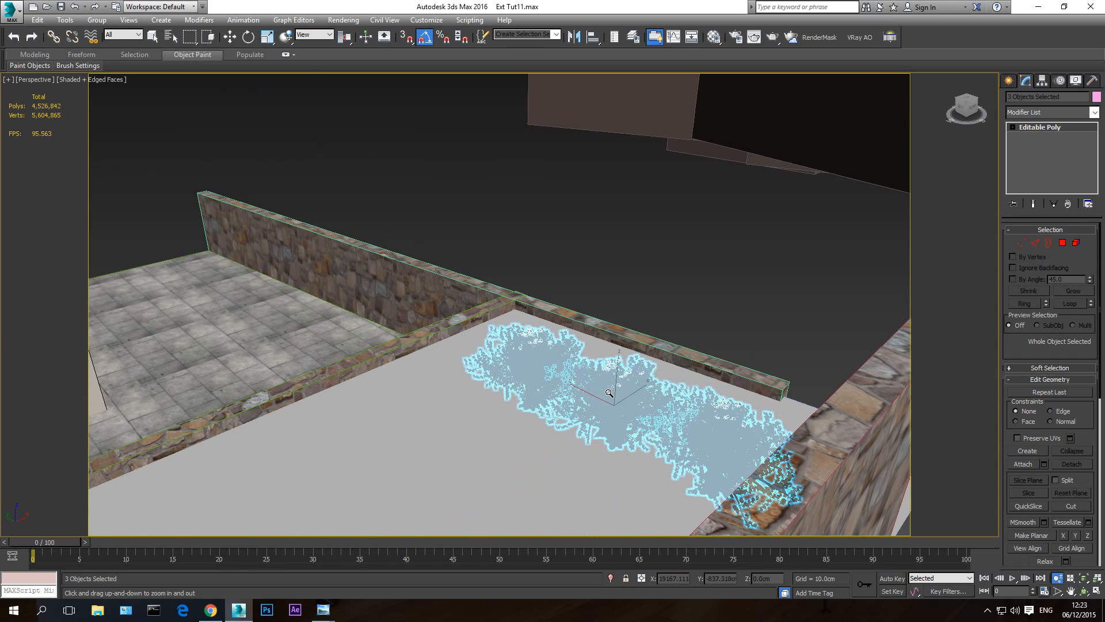
left_click(230, 37)
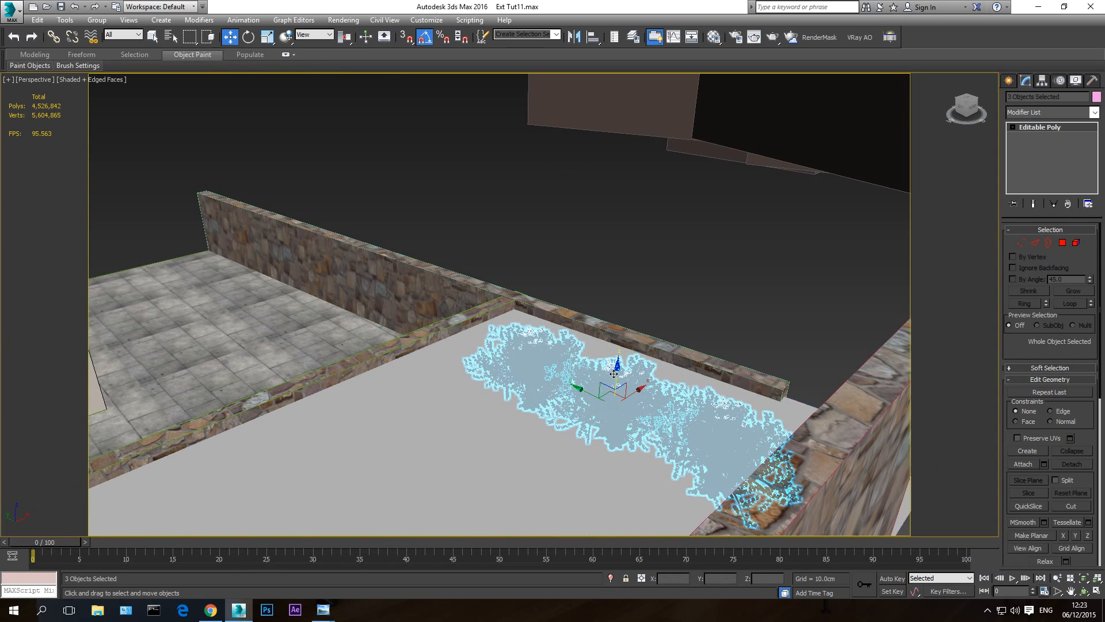
left_click_drag(616, 373, 615, 327)
left_click(1084, 592)
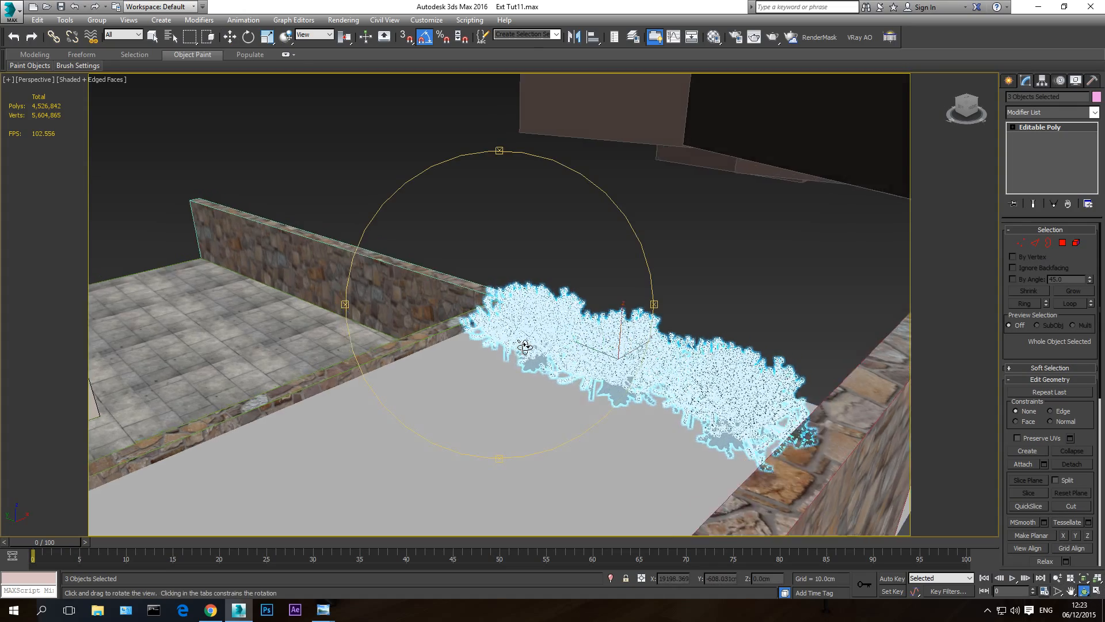
left_click_drag(552, 397, 540, 334)
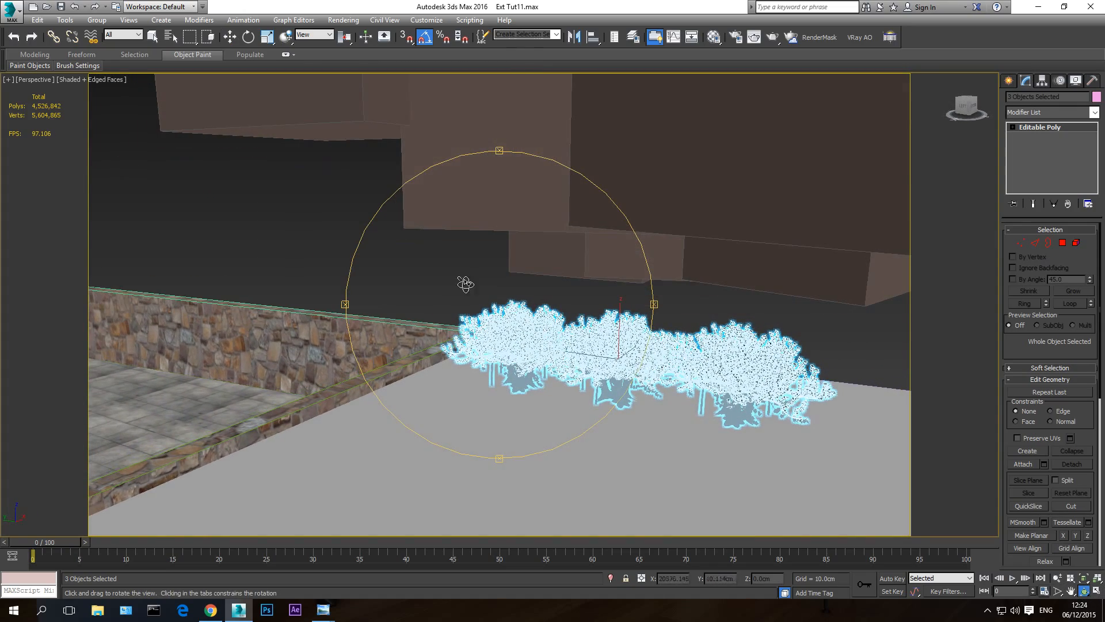
- Deselect the bushes and return to the VRayCam001 camera view
right_click(465, 284)
left_click(455, 280)
left_click(1084, 592)
left_click_drag(455, 311, 440, 329)
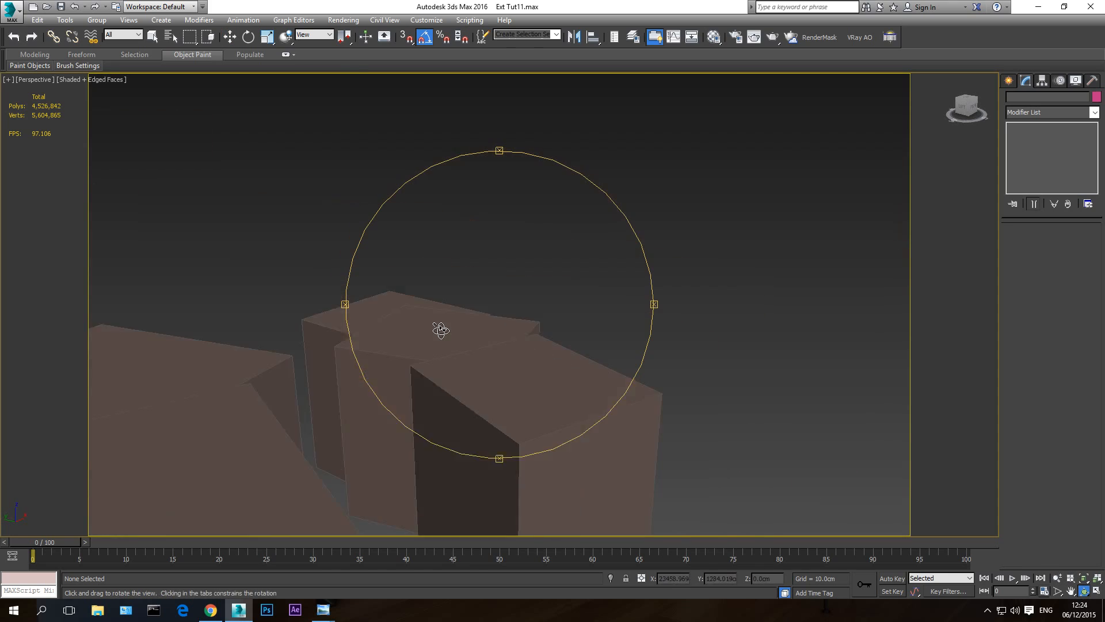
scroll(442, 335, "down", 10)
middle_click_drag(455, 362, 503, 394)
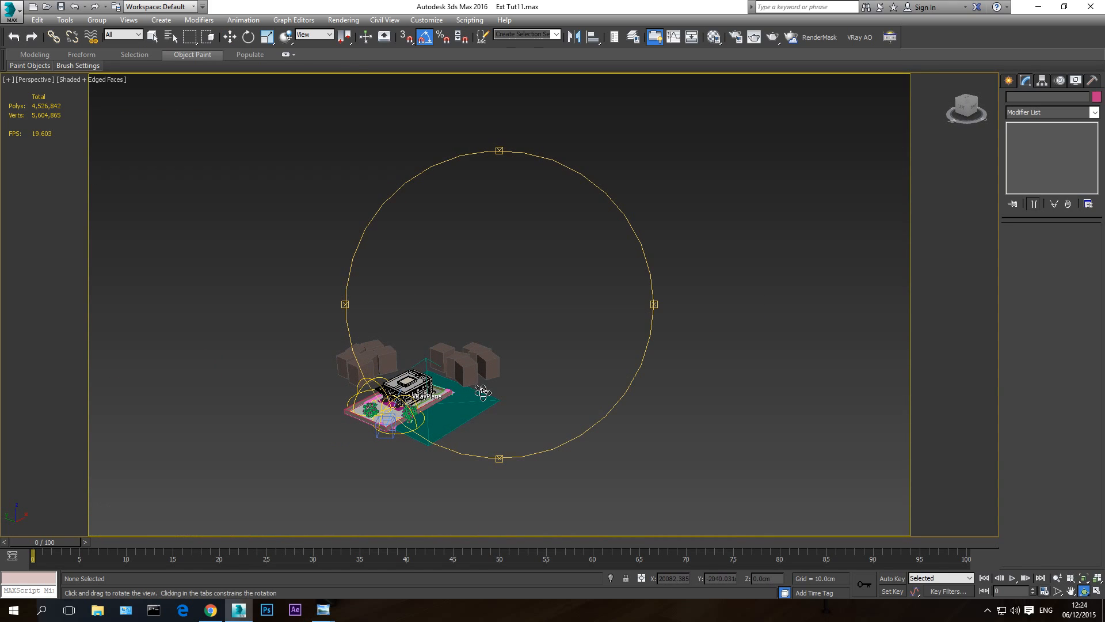
key("c")
right_click(484, 394)
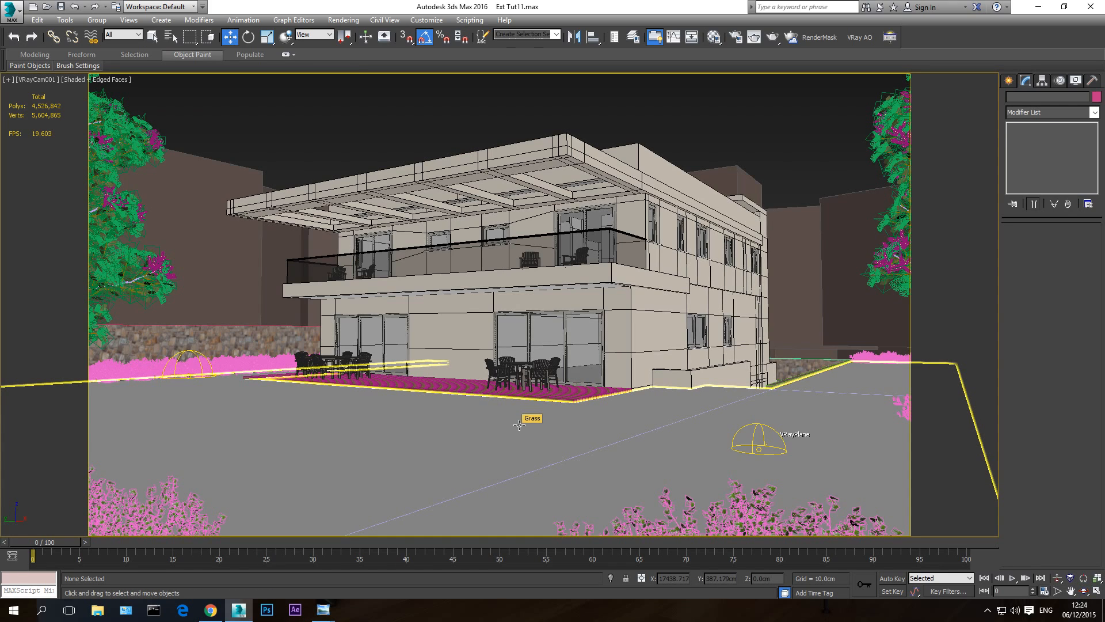
- Select the Grass object and hide every unselected object
left_click(520, 425)
right_click(527, 420)
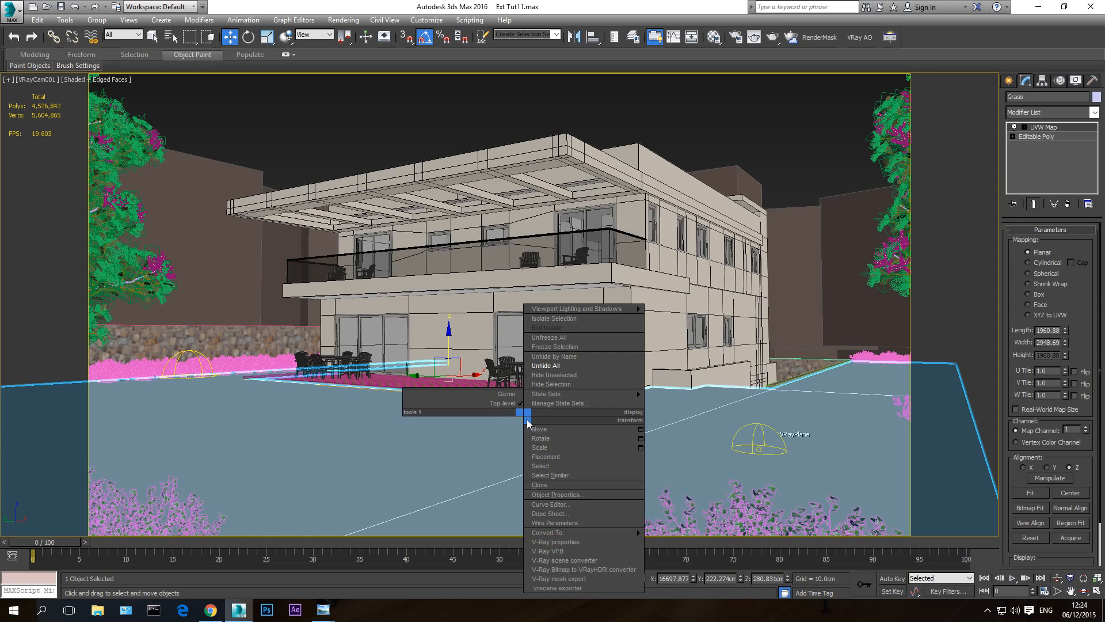
left_click(569, 370)
- In the Perspective view, select the entire outer border of the Grass editable poly at Border level
key("p")
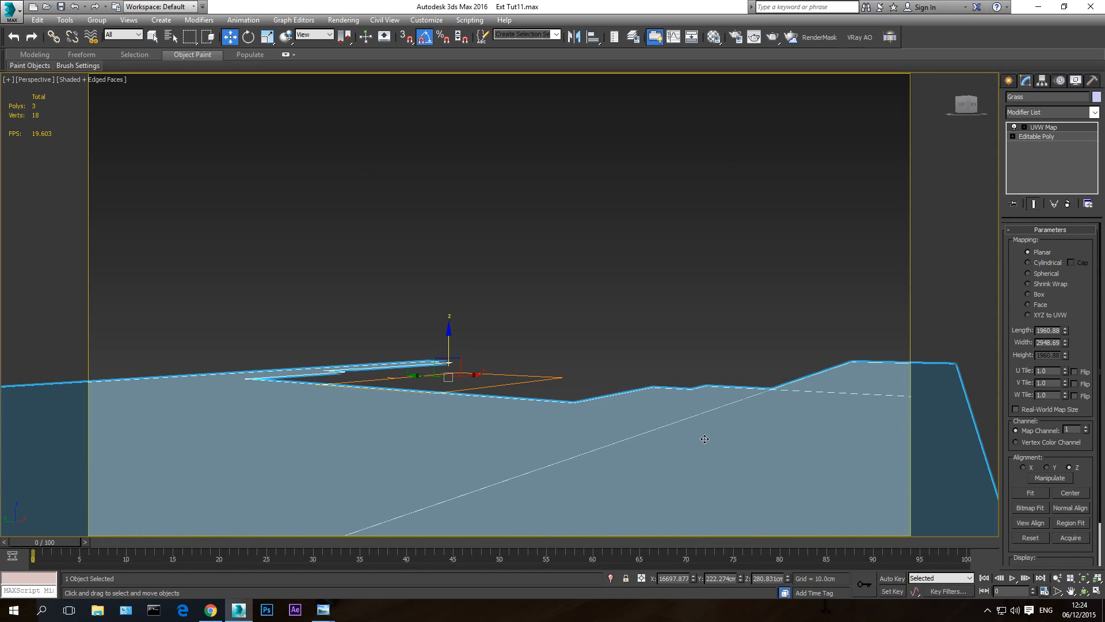
left_click(1084, 591)
left_click_drag(461, 380, 455, 346)
scroll(454, 345, "down", 5)
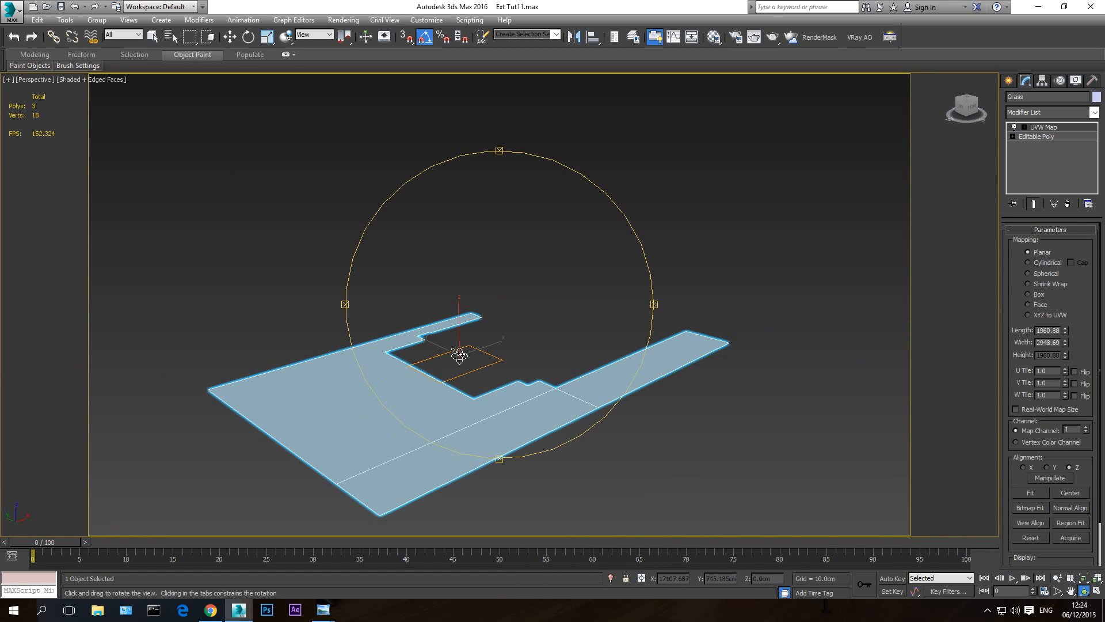
key("w")
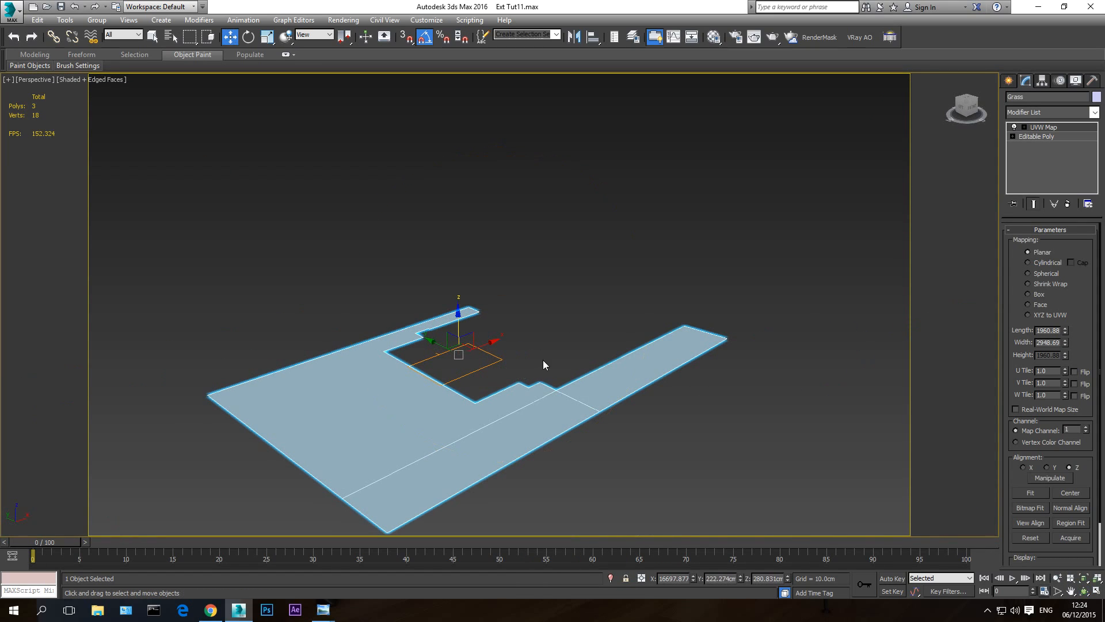
left_click(1046, 135)
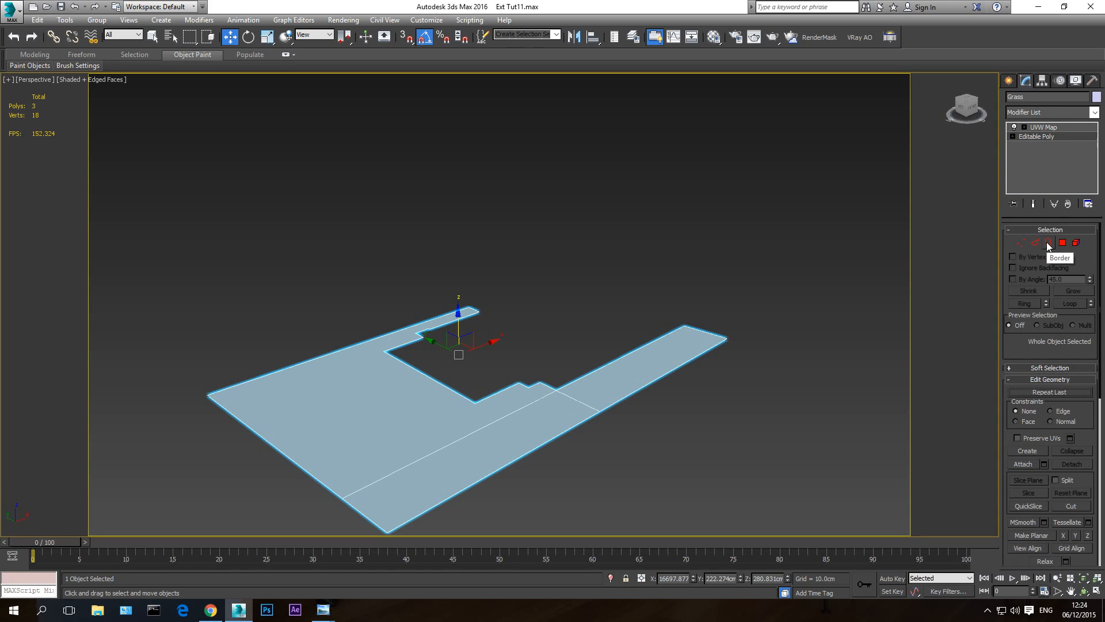
left_click(1048, 242)
left_click(666, 335)
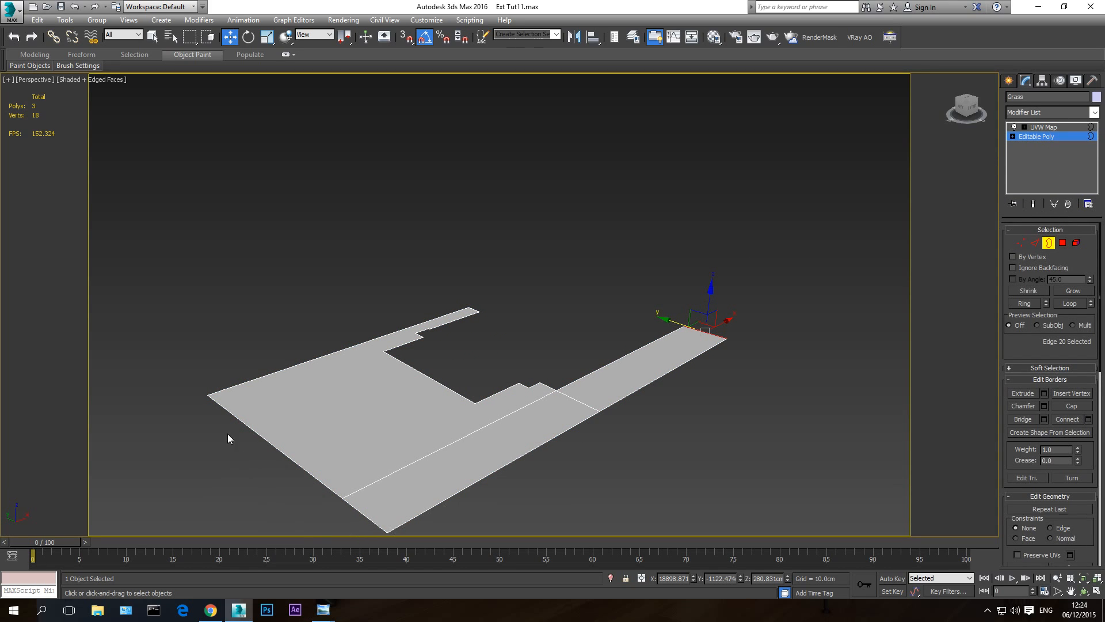
left_click(615, 358)
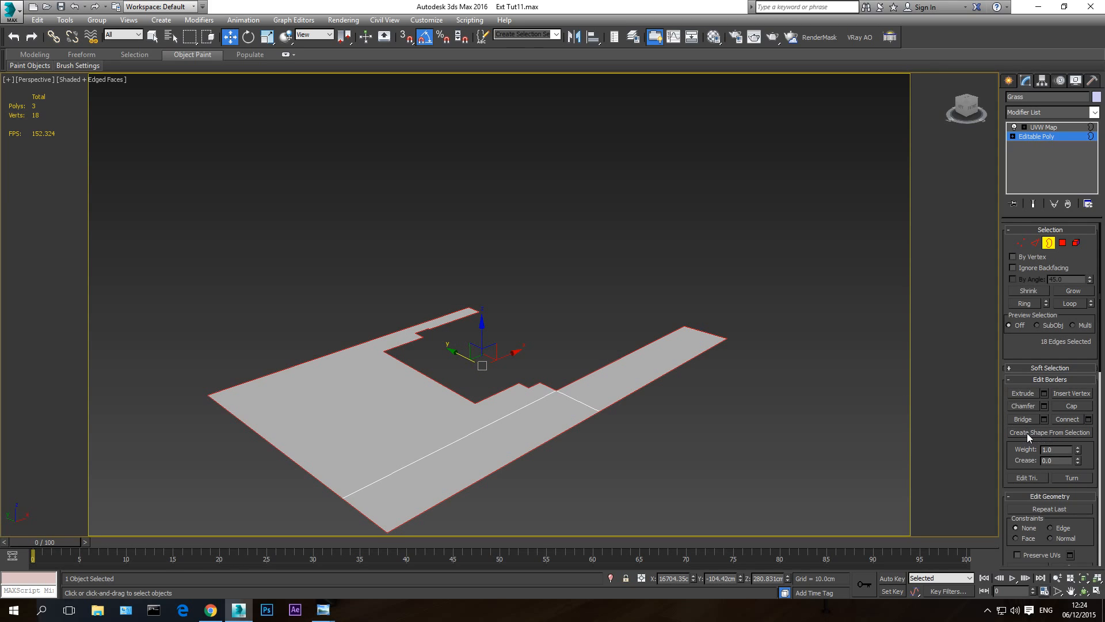
- Create a shape of type Smooth from the selected Grass border
left_click(1049, 433)
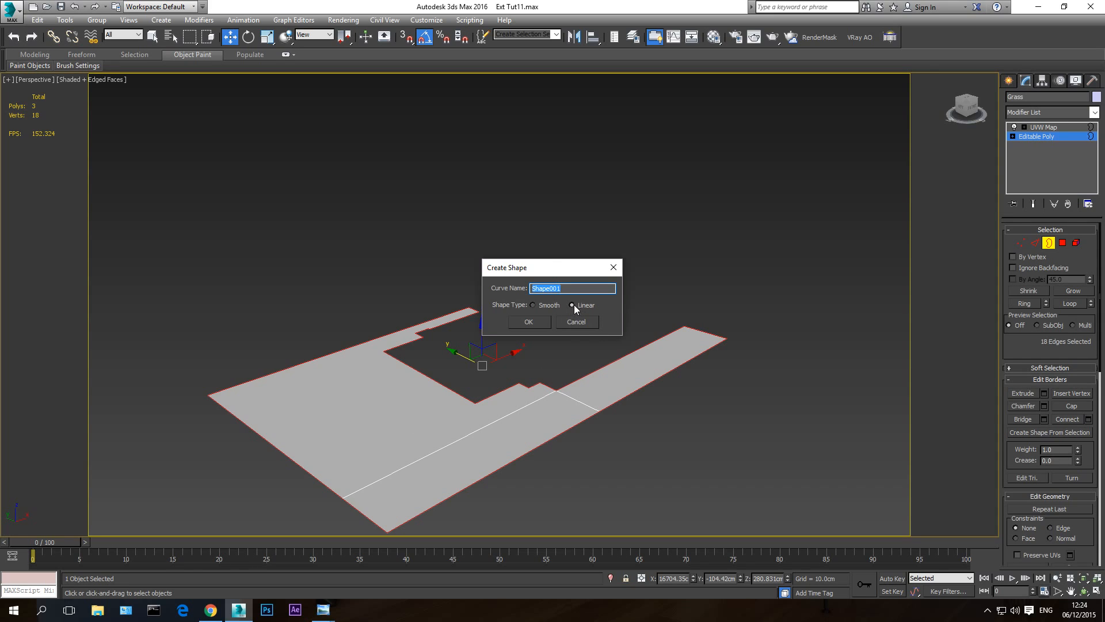
left_click(533, 306)
left_click(529, 321)
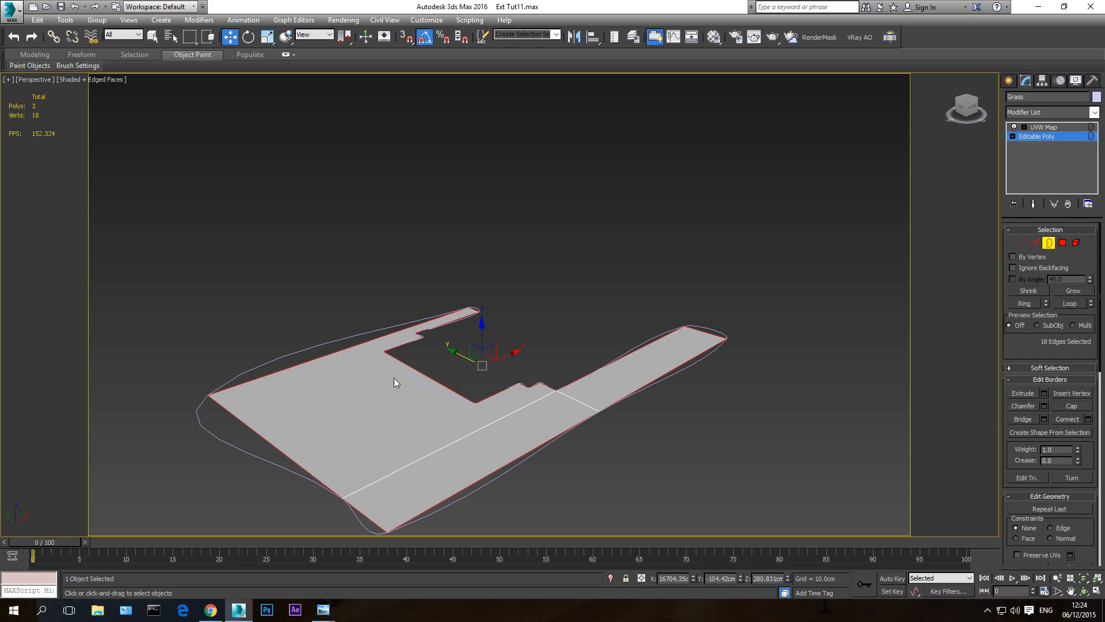
- Leave border editing on the Grass and remove the smooth shape drawn around it
left_click(1049, 137)
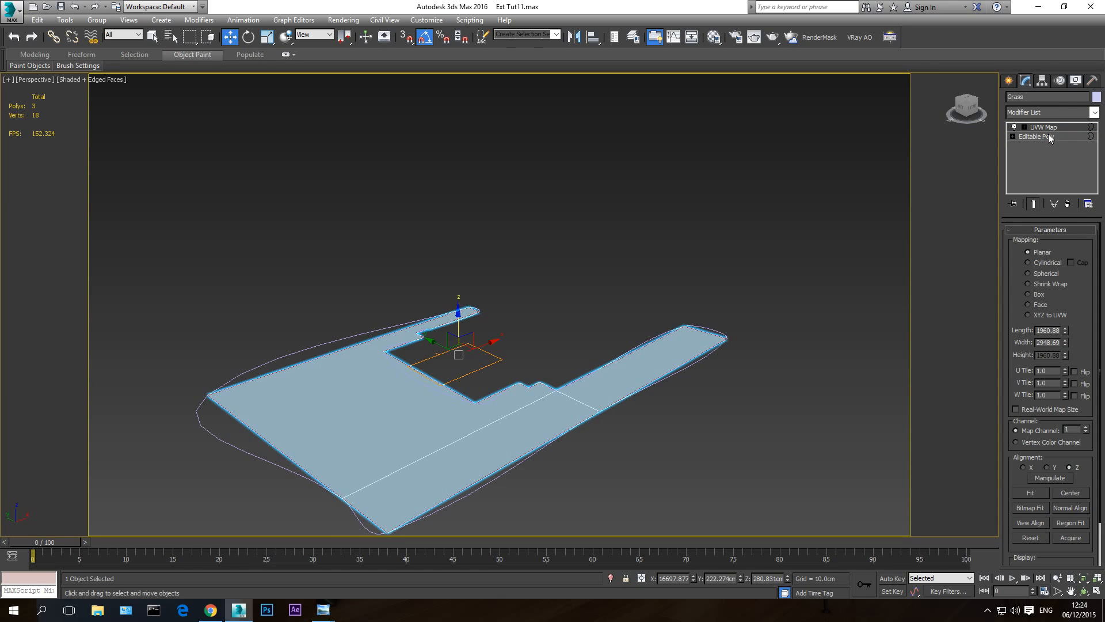
left_click(1052, 136)
left_click(1055, 136)
left_click(1044, 128)
left_click(357, 334)
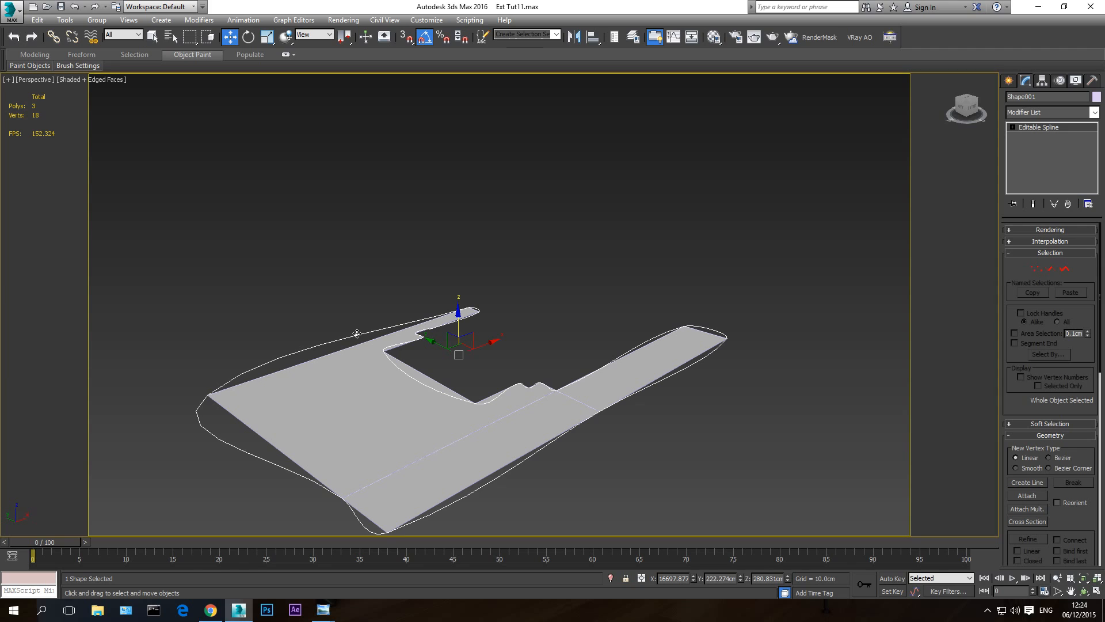
left_click(358, 326)
- Create a shape of type Linear named Shape001 from the Grass object's outer border, and leave border editing
left_click(388, 380)
left_click(1043, 136)
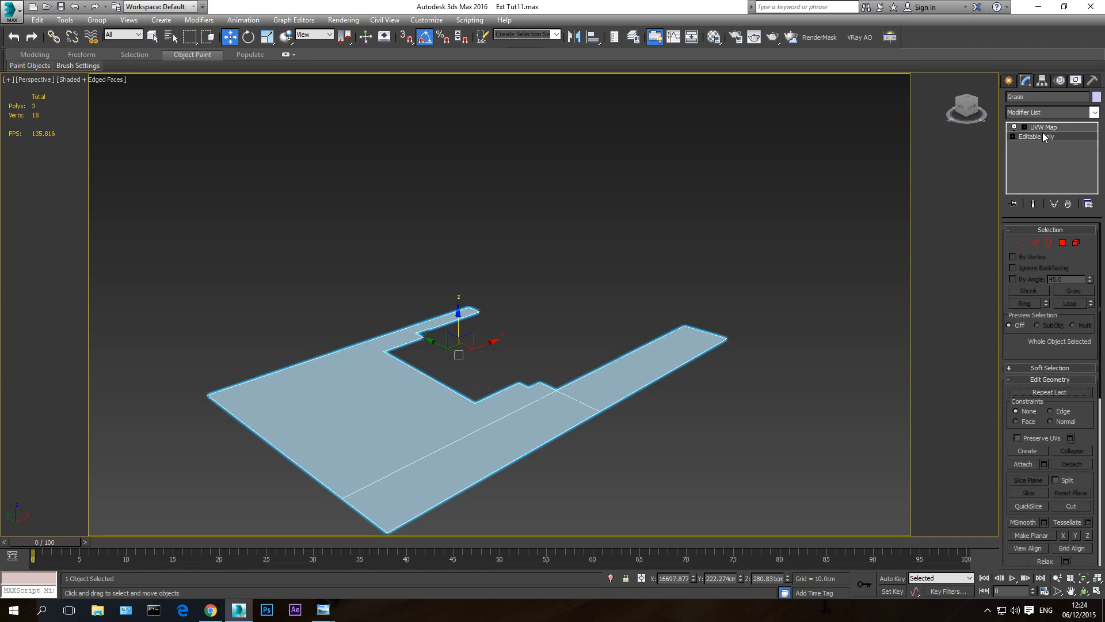
left_click(1048, 242)
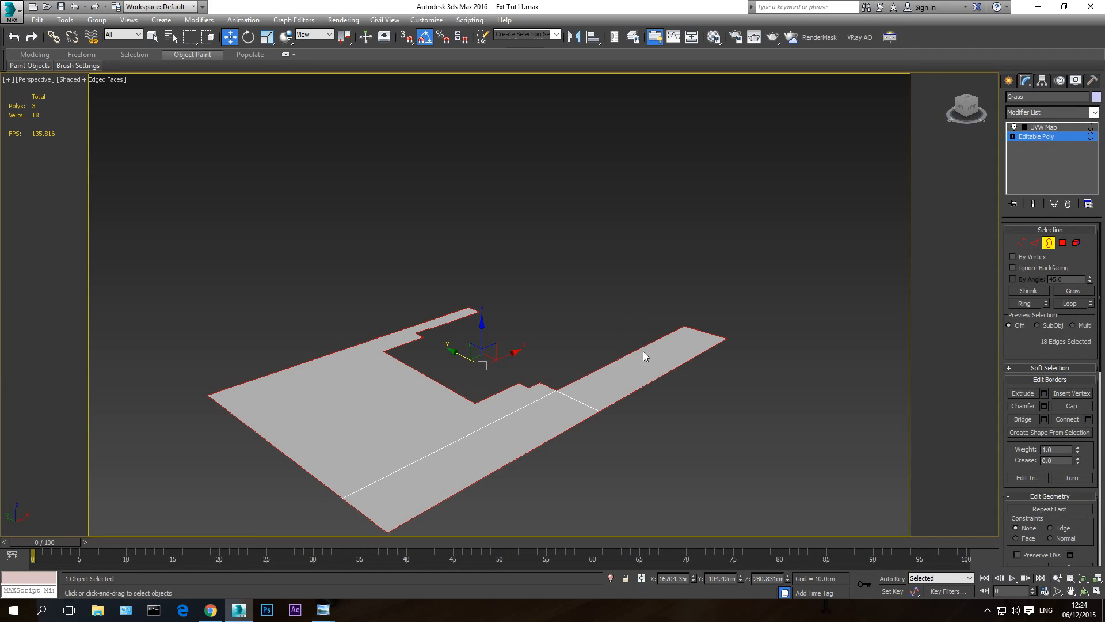
left_click(1052, 432)
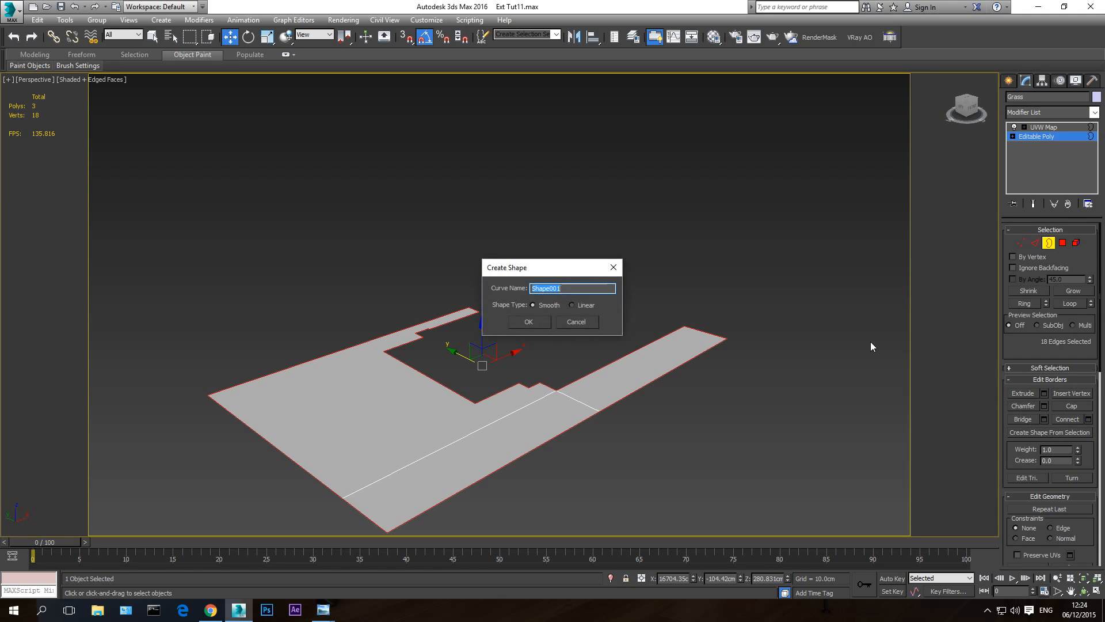
left_click(572, 305)
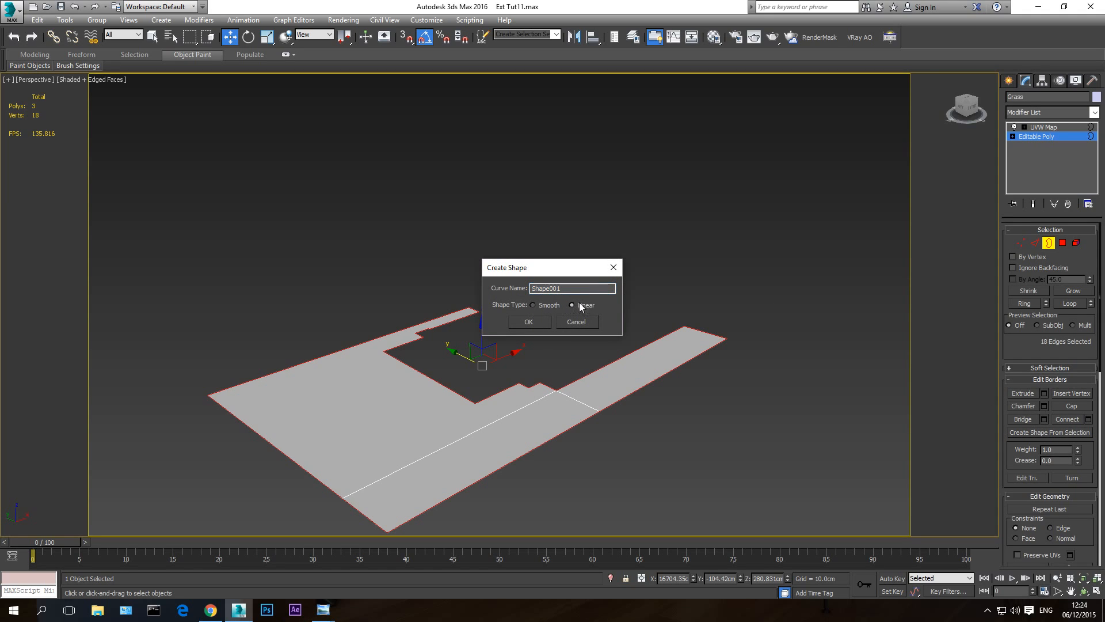
left_click(533, 320)
left_click(1047, 137)
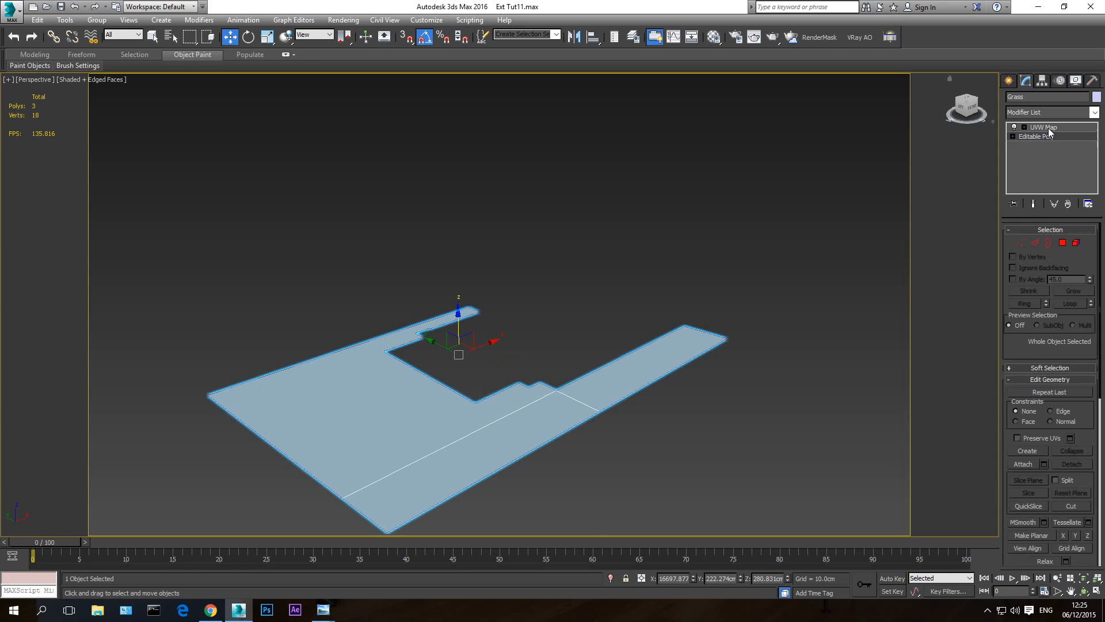
- Return the Grass object to its UVW Map modifier level and hide the object
left_click(1044, 127)
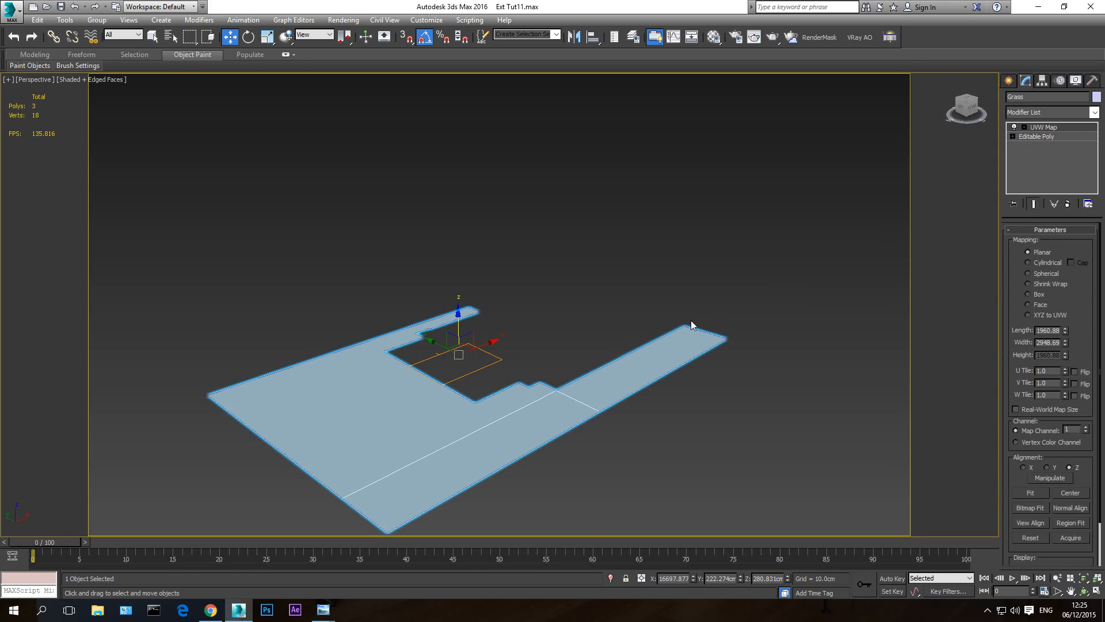
right_click(379, 404)
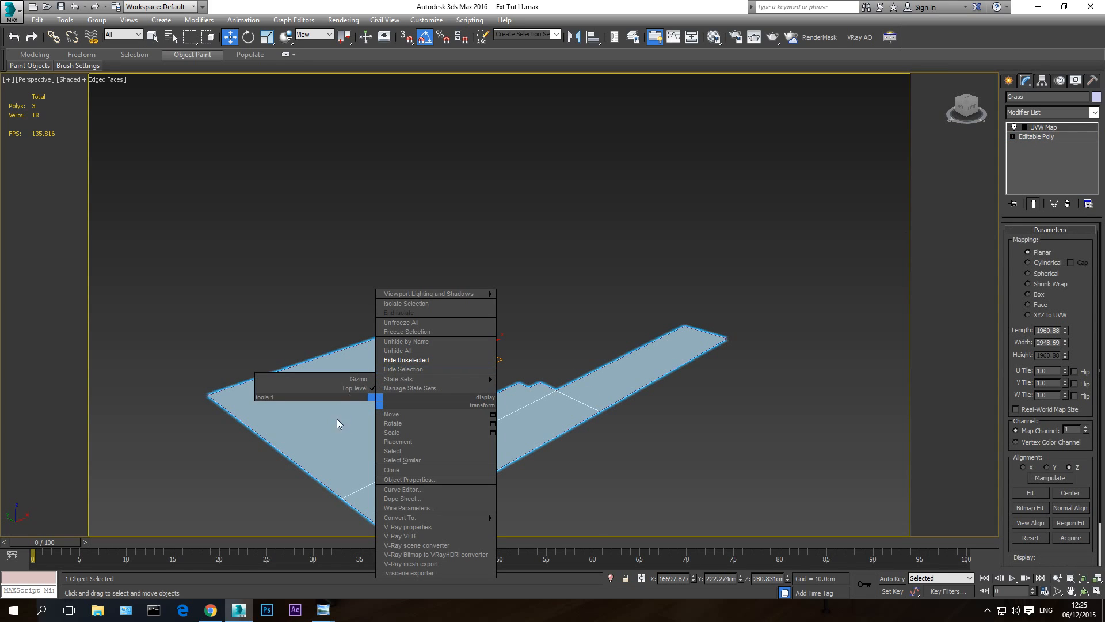
left_click(415, 369)
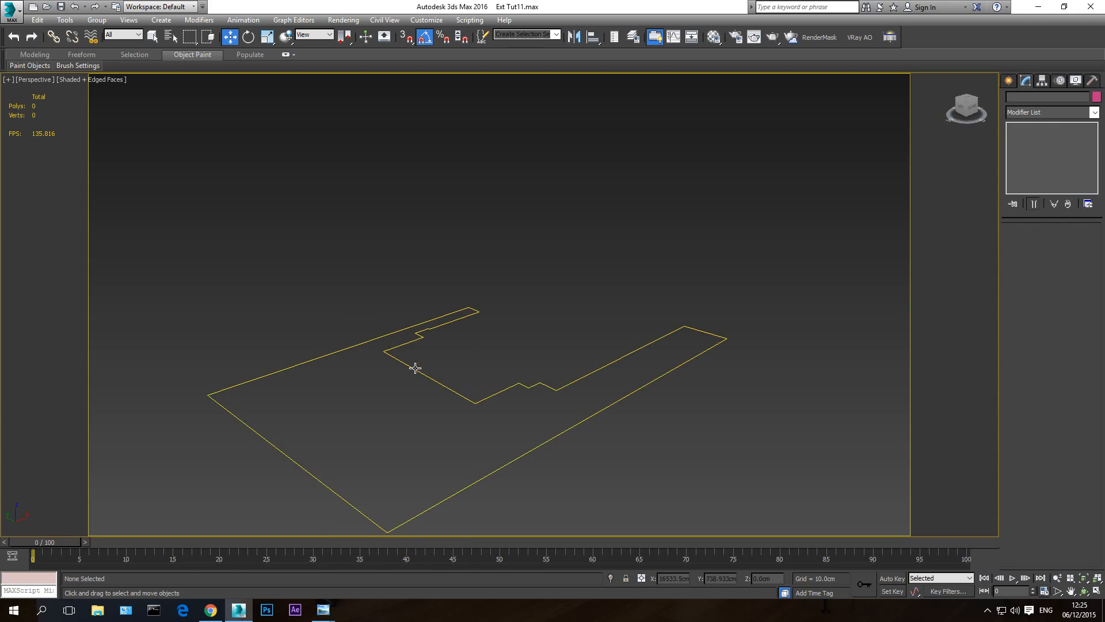
- Rename the lawn's boundary spline to "Shape grass" and deselect it
left_click(416, 337)
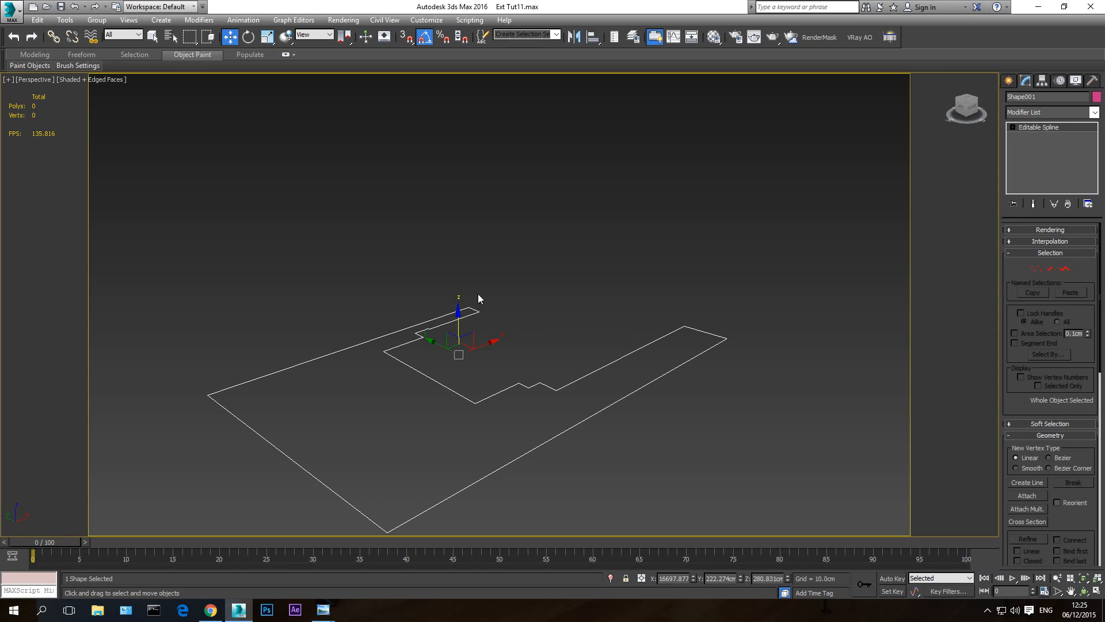
left_click_drag(1036, 97, 1026, 97)
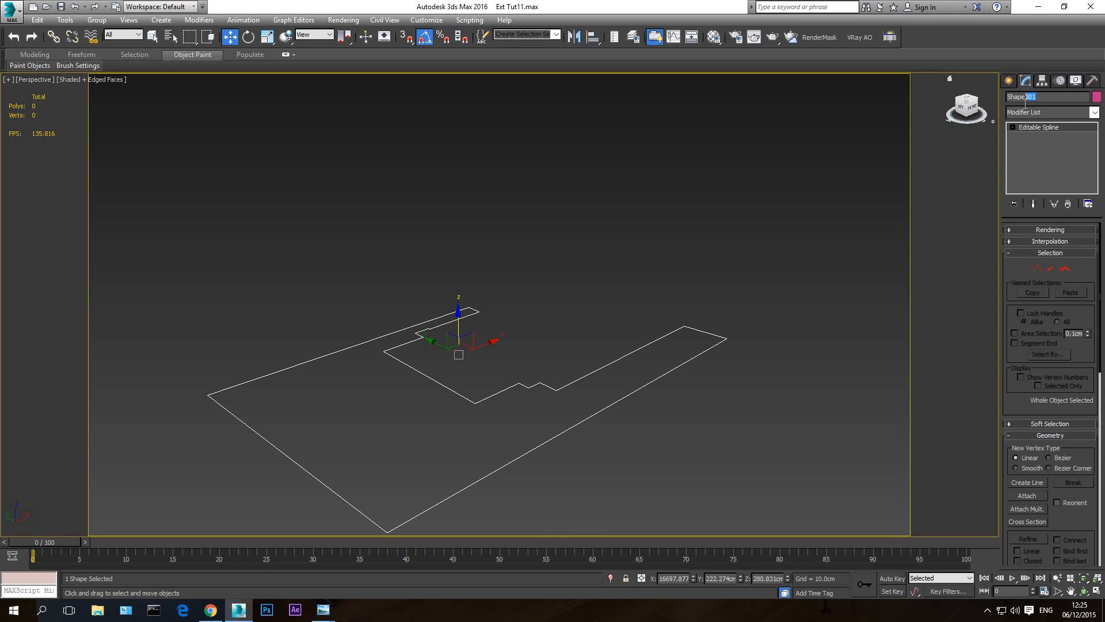
type("grass")
left_click(642, 269)
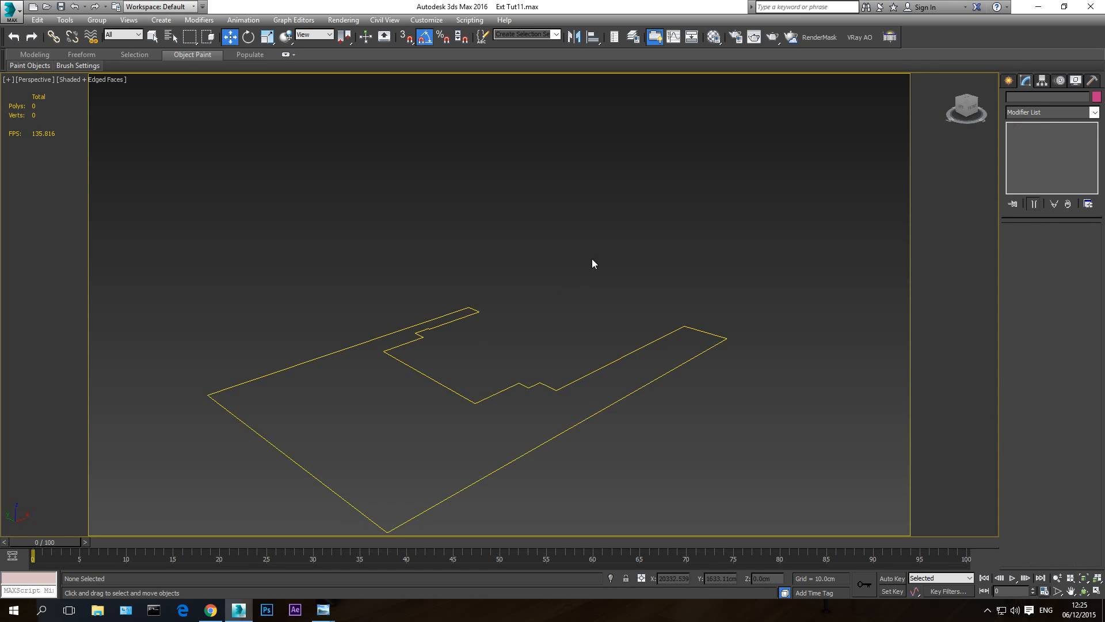
- Bring up the Standard Primitives creation tools, and view the Forest Pack product page in Chrome before returning to 3ds Max
left_click(1009, 82)
left_click(1051, 115)
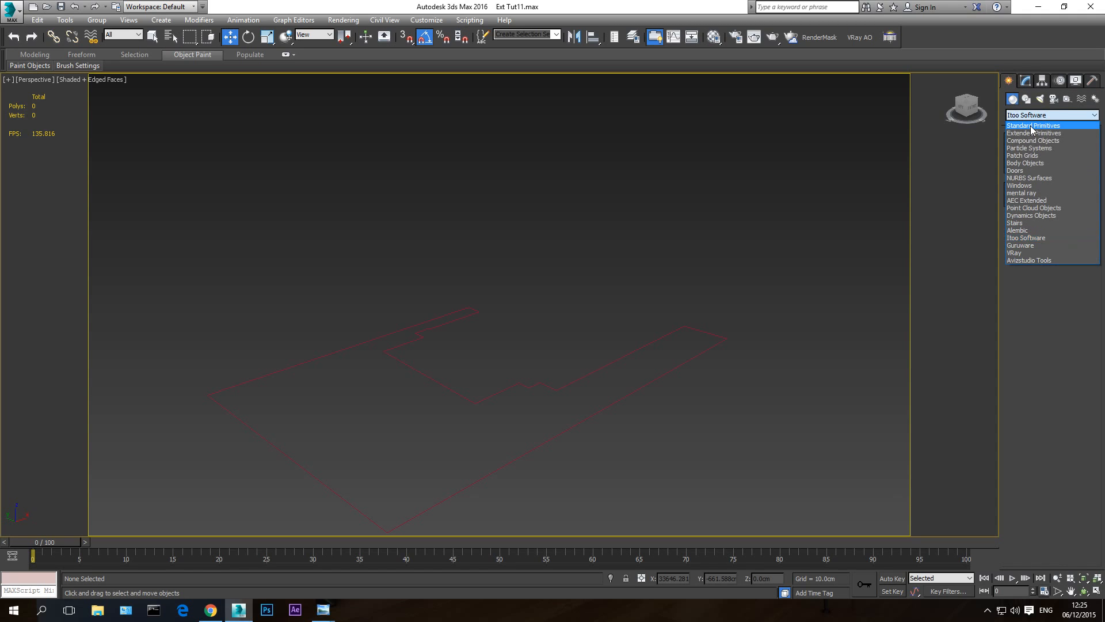
left_click(1030, 124)
left_click(211, 614)
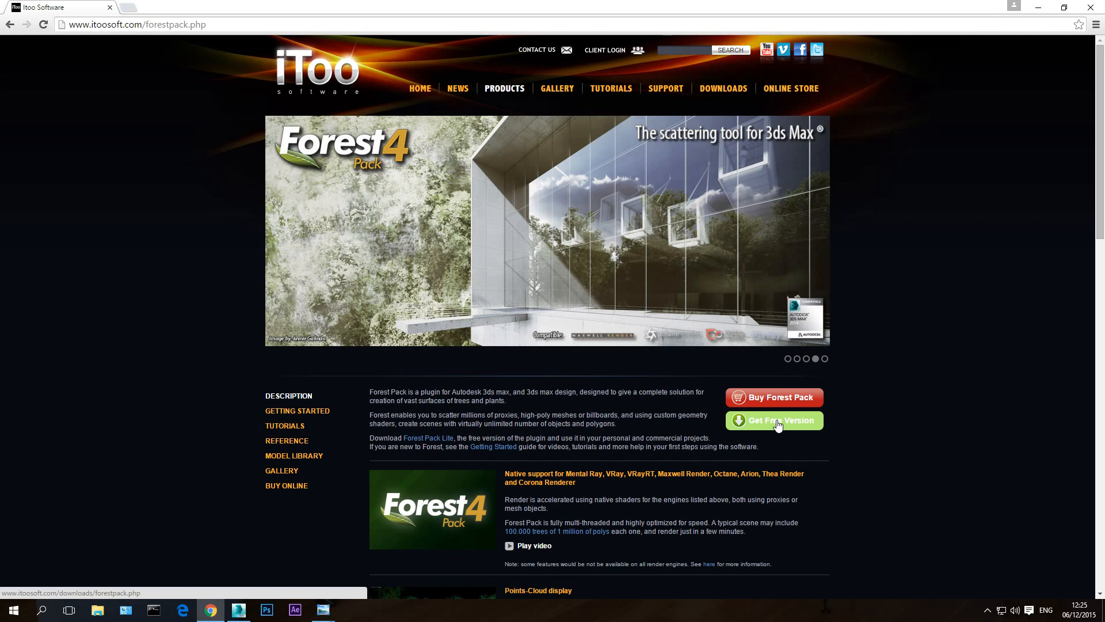
left_click(235, 612)
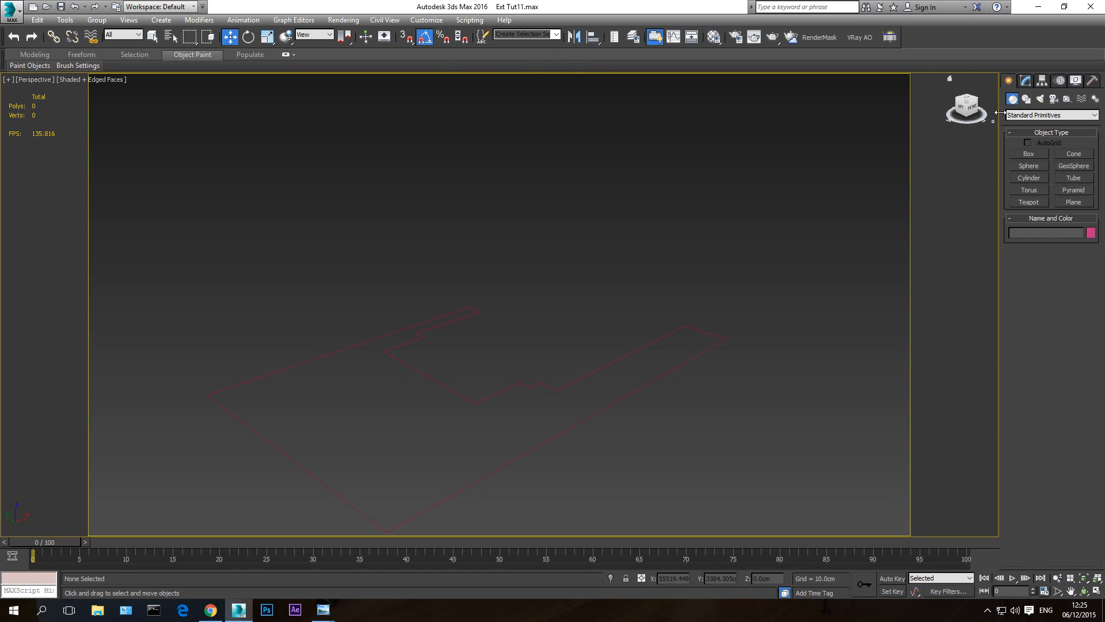
- Start a Forest Lite object from the Itoo Software category and open the Lawns presets in its library
left_click(1017, 115)
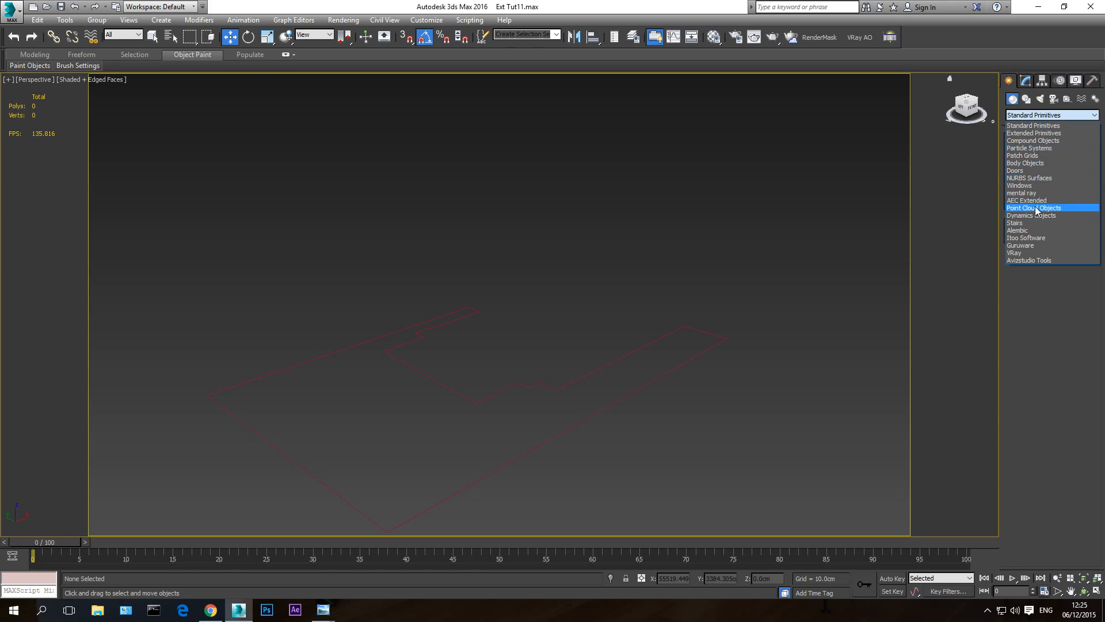
left_click(1026, 239)
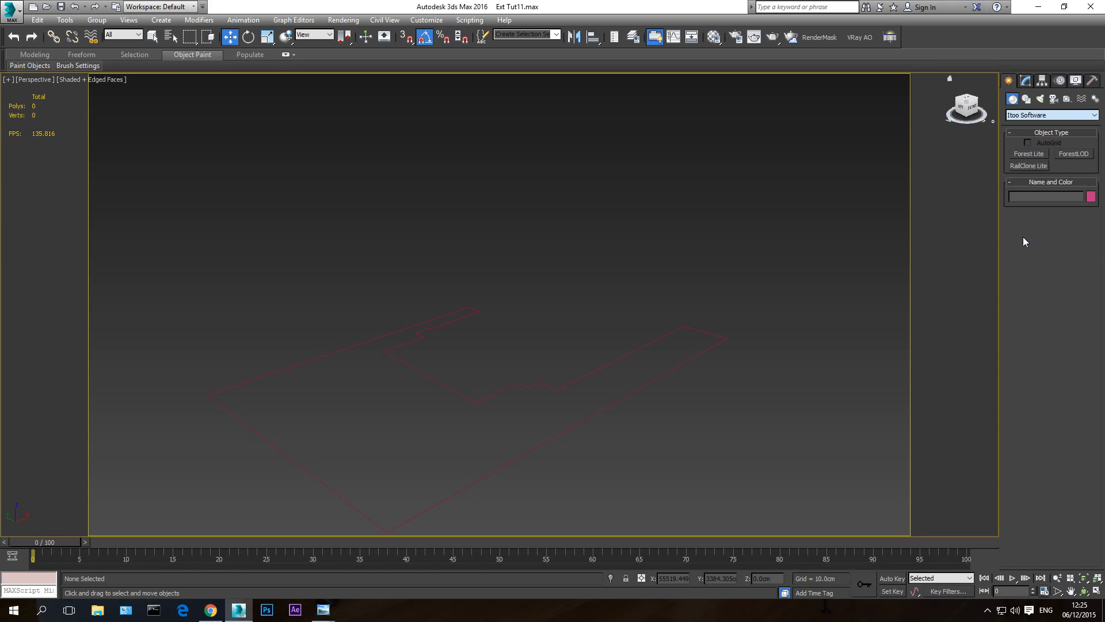
left_click(1031, 153)
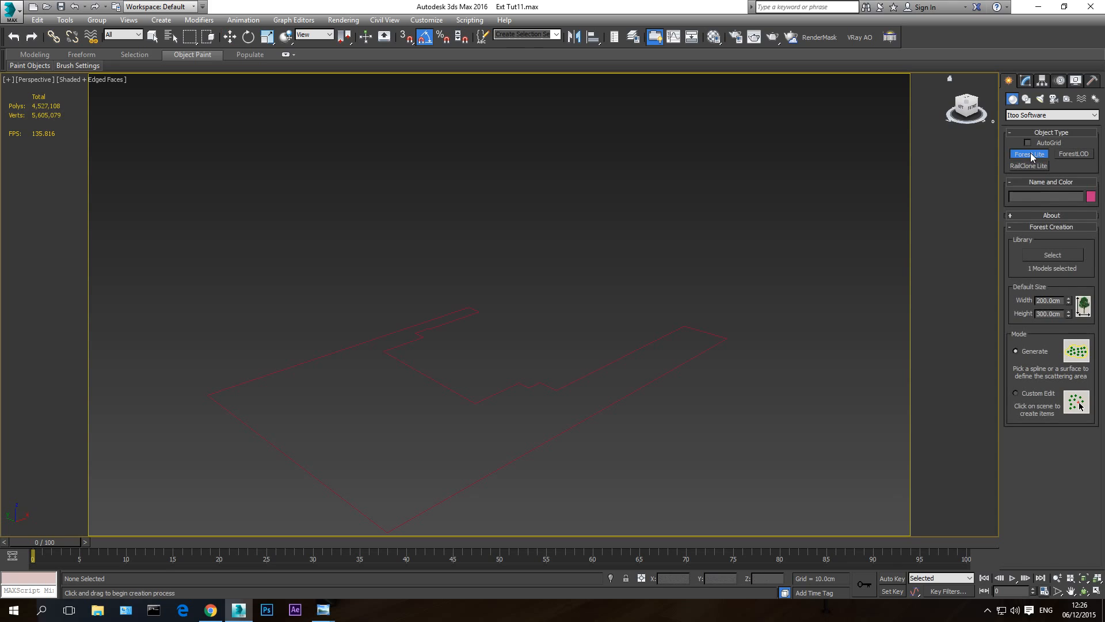
left_click(1045, 255)
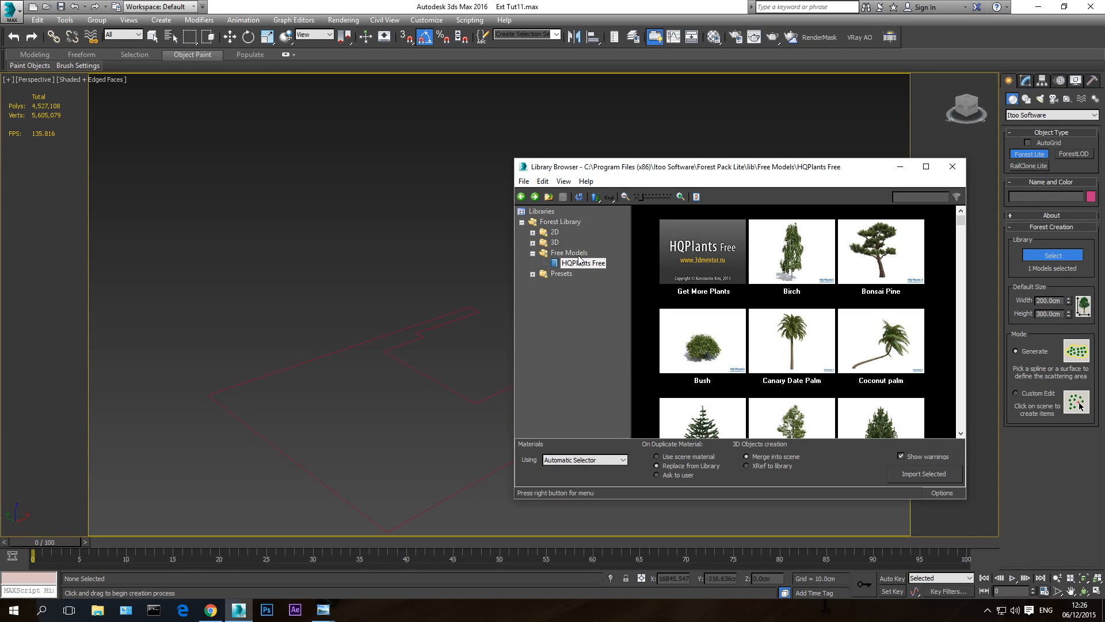
left_click(558, 275)
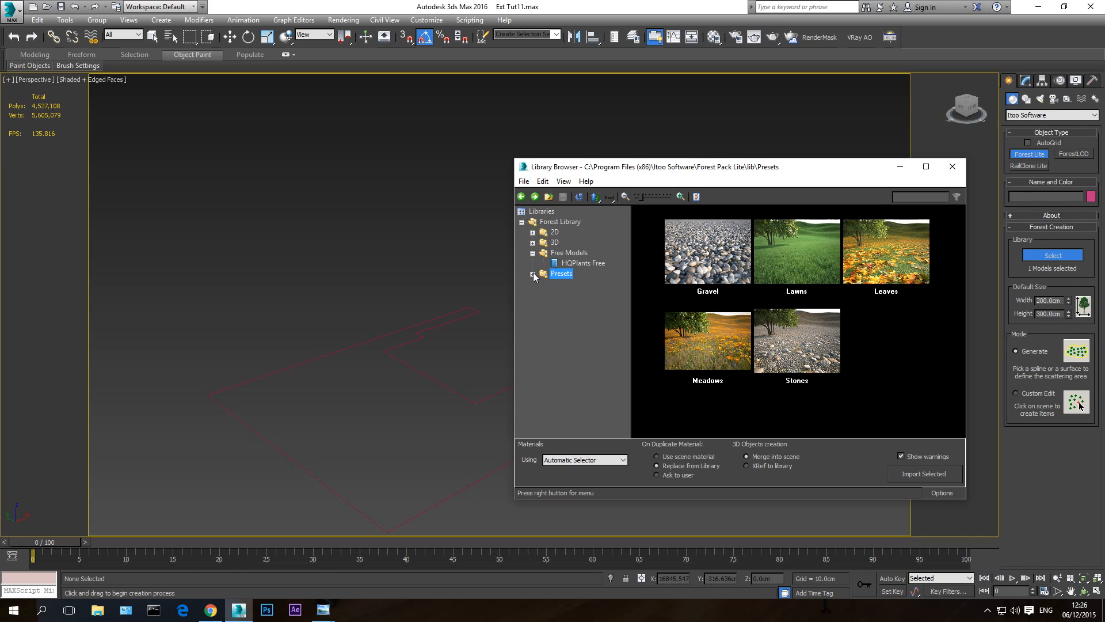
double_click(792, 258)
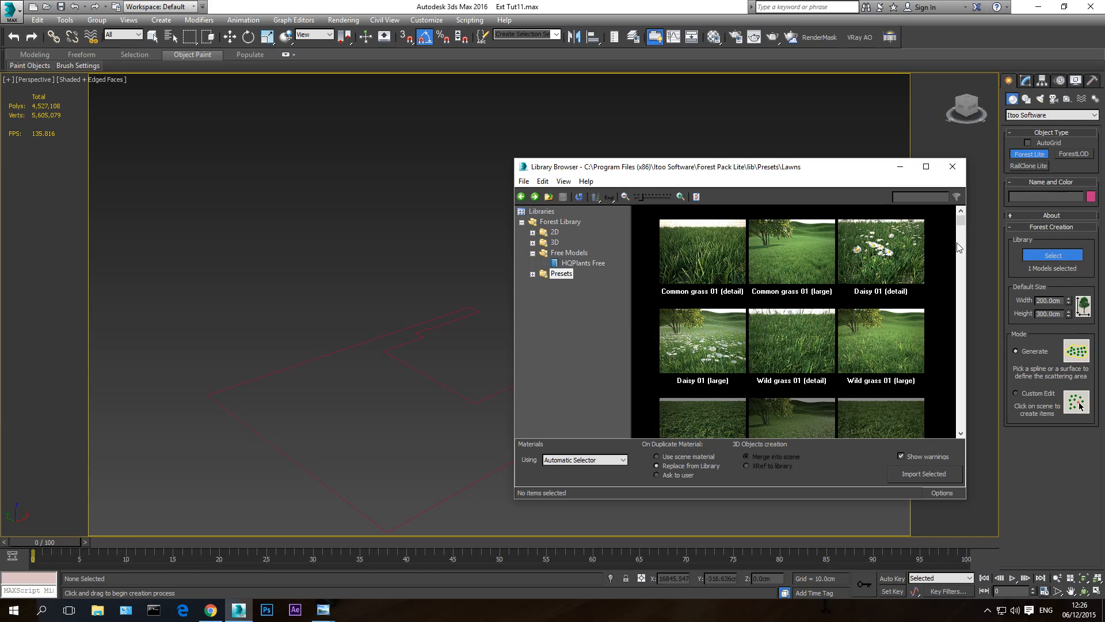
- Load the Daisy 01 (detail) lawn preset and generate the scatter inside the Shape grass spline
scroll(743, 337, "down", 2)
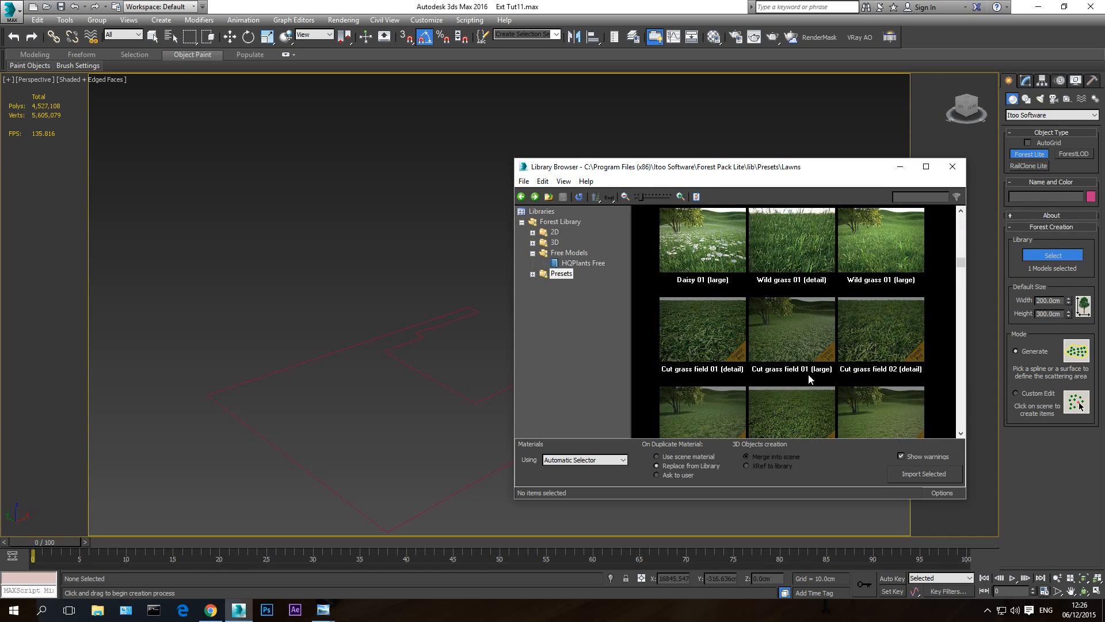
scroll(789, 389, "down", 2)
scroll(782, 374, "up", 4)
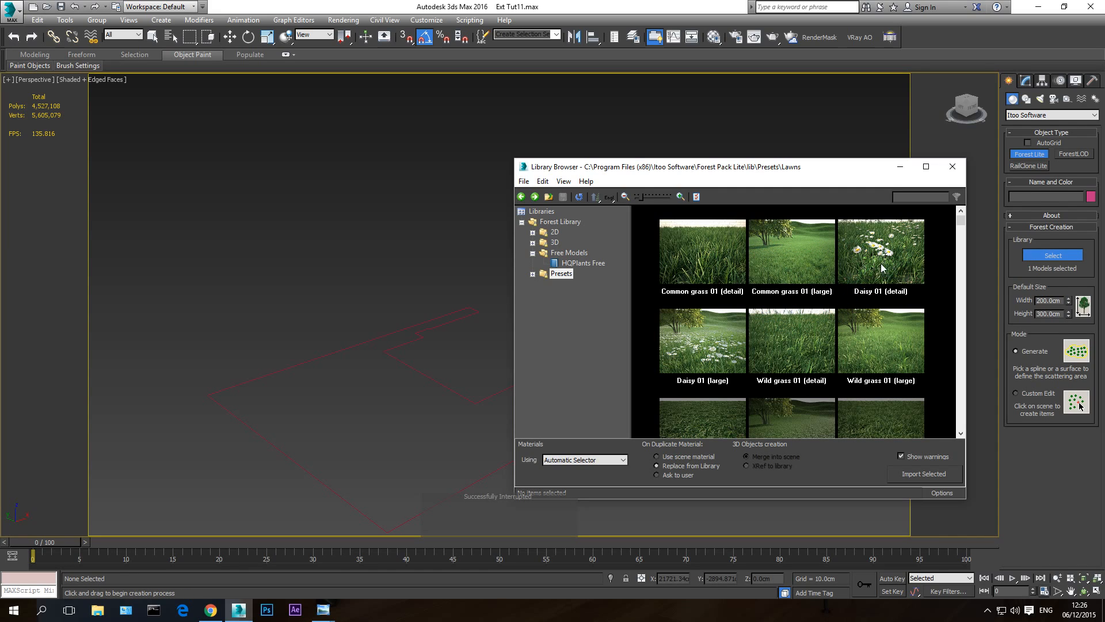
left_click(887, 251)
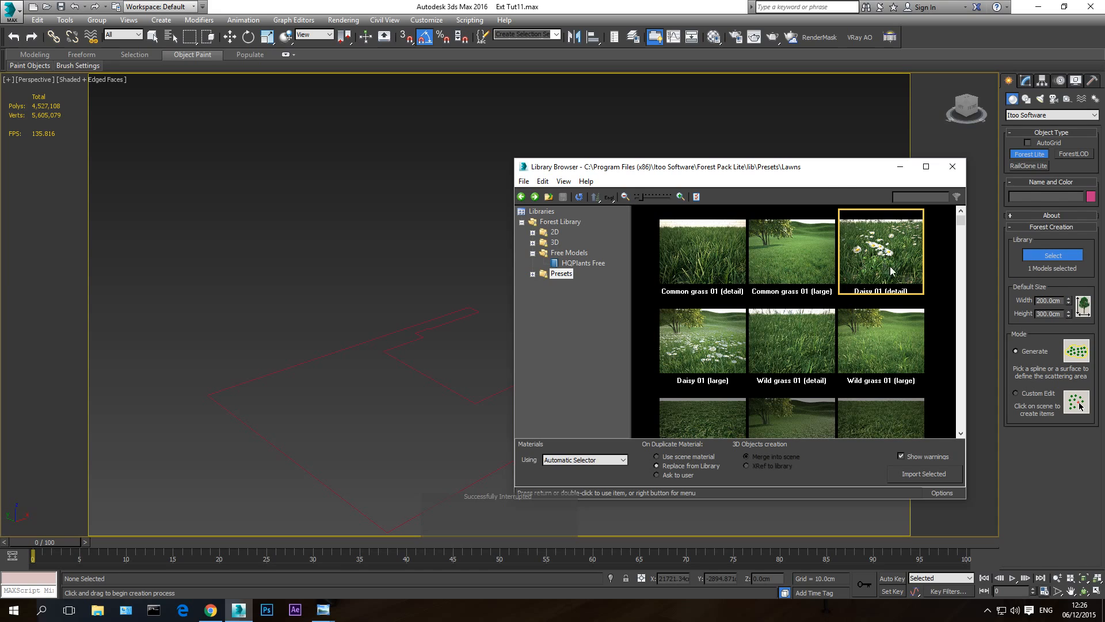
left_click_drag(831, 173, 609, 158)
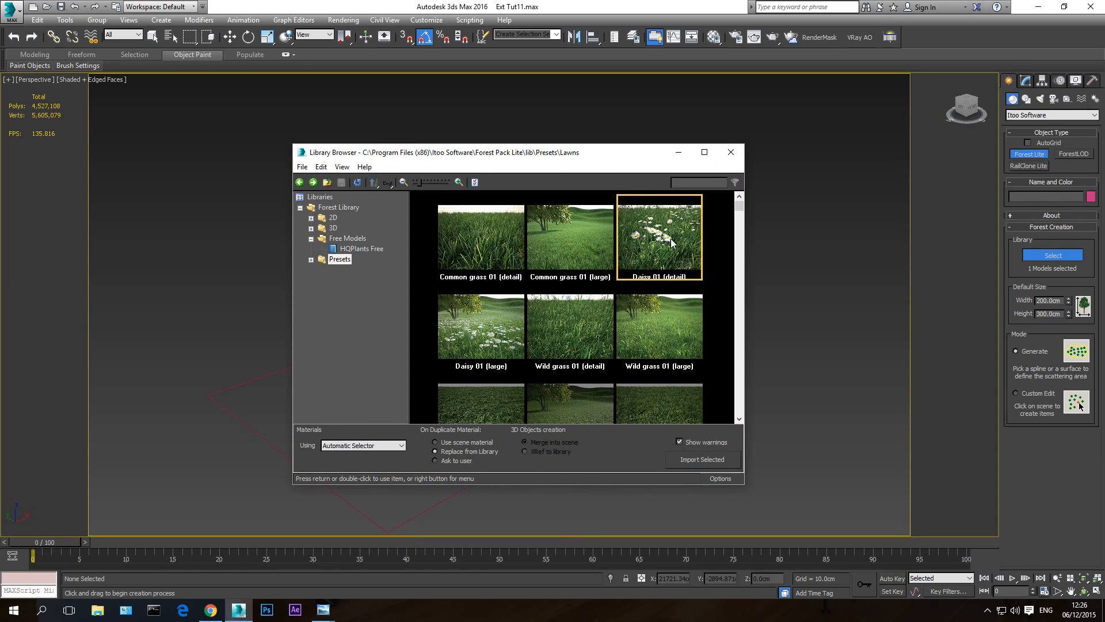
left_click_drag(628, 154, 787, 166)
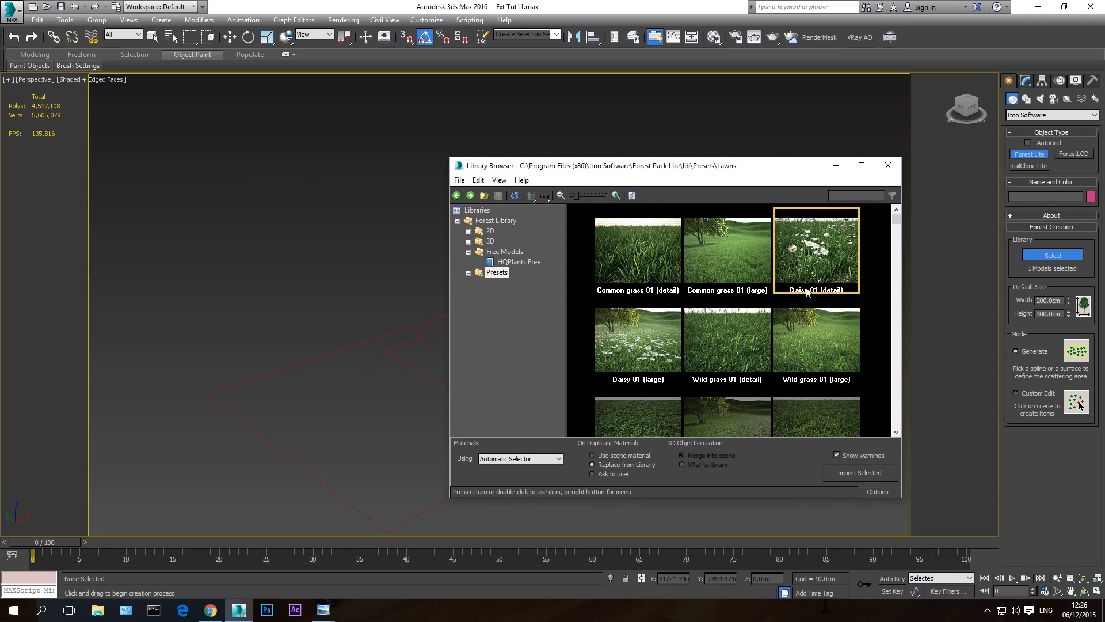
double_click(796, 249)
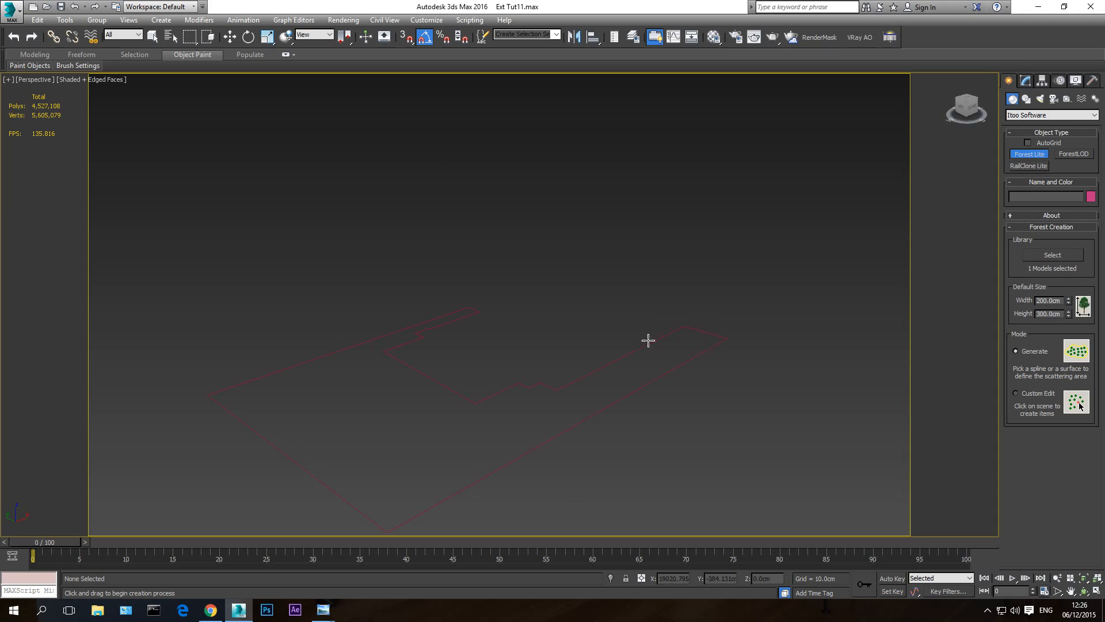
left_click(575, 424)
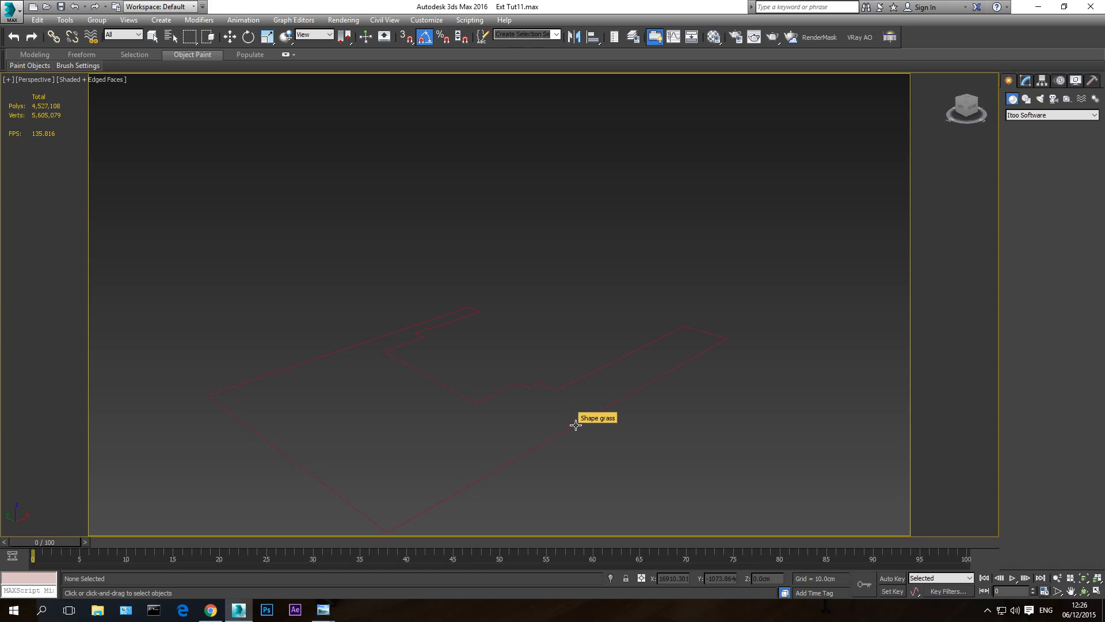
- Examine the scattered grass up close and review the Lawns presets in the Forest Lite library without loading another one
scroll(496, 385, "up", 2)
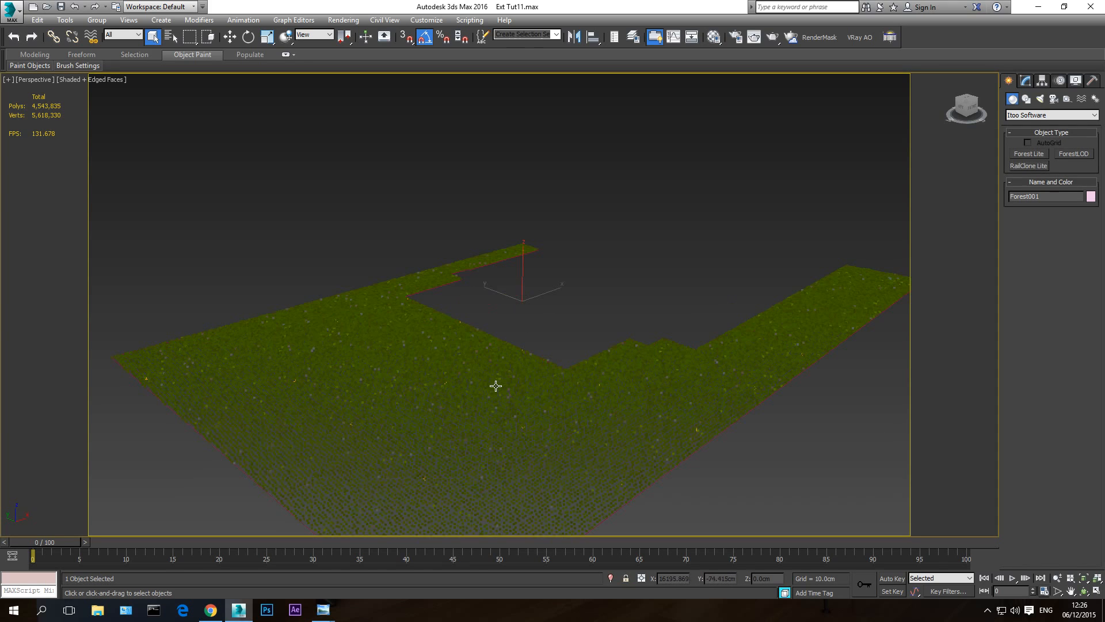
scroll(438, 350, "up", 2)
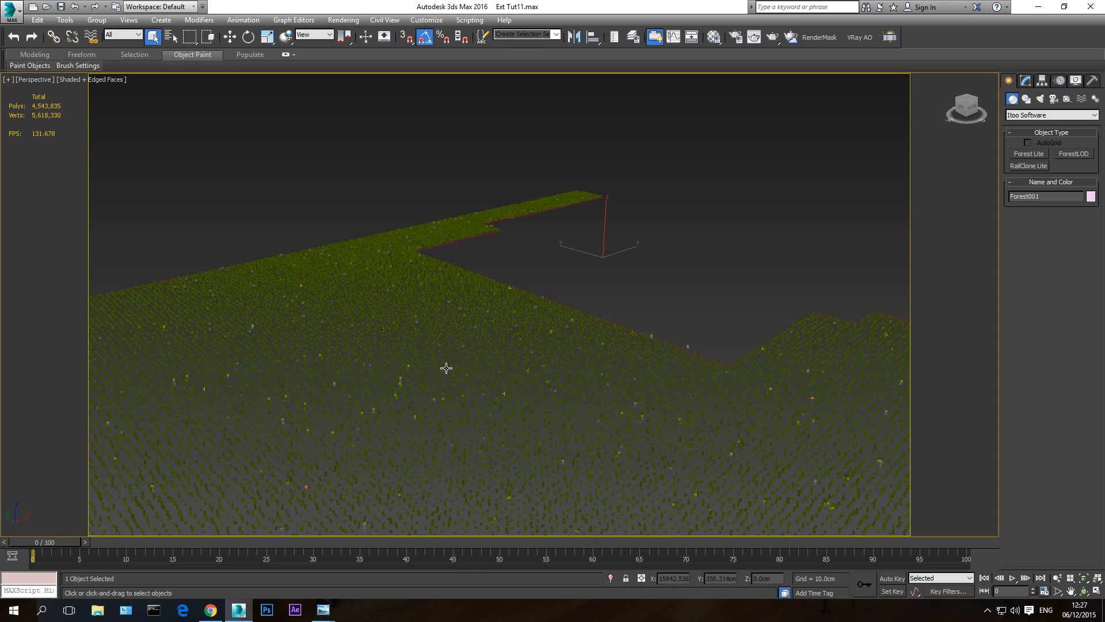
middle_click_drag(470, 369, 478, 367)
scroll(466, 360, "down", 3)
right_click(494, 313)
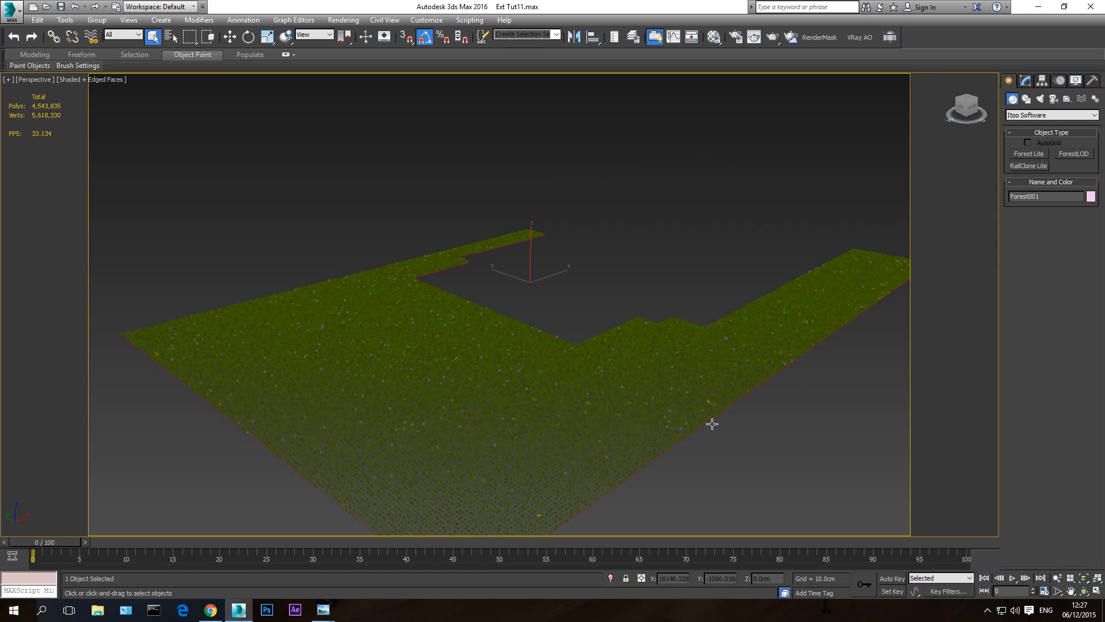
left_click(1030, 154)
left_click(1051, 257)
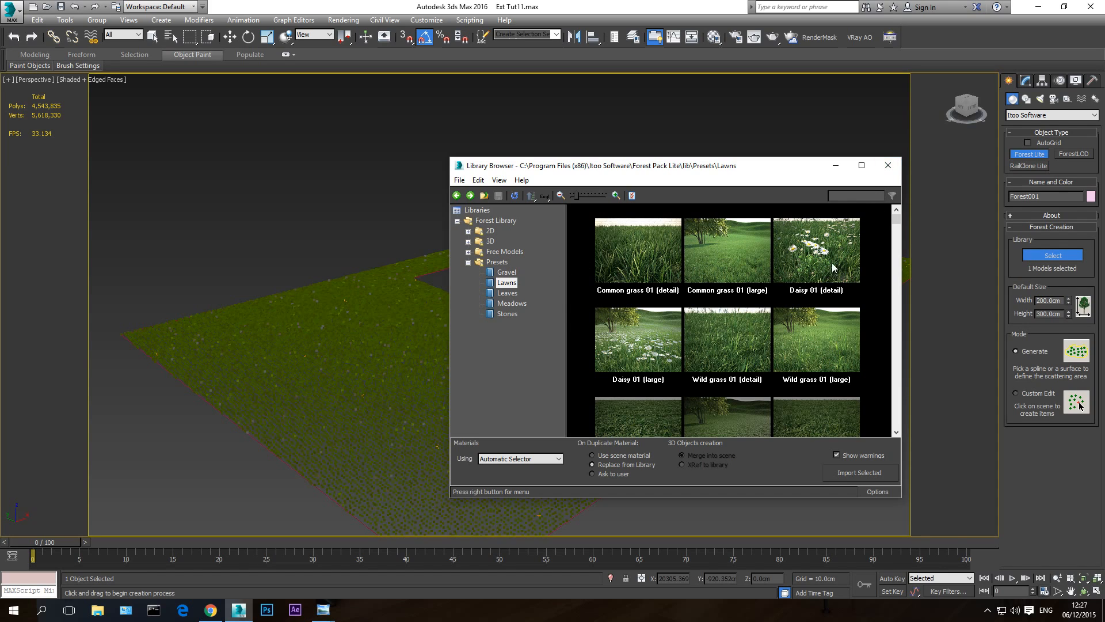
left_click(887, 167)
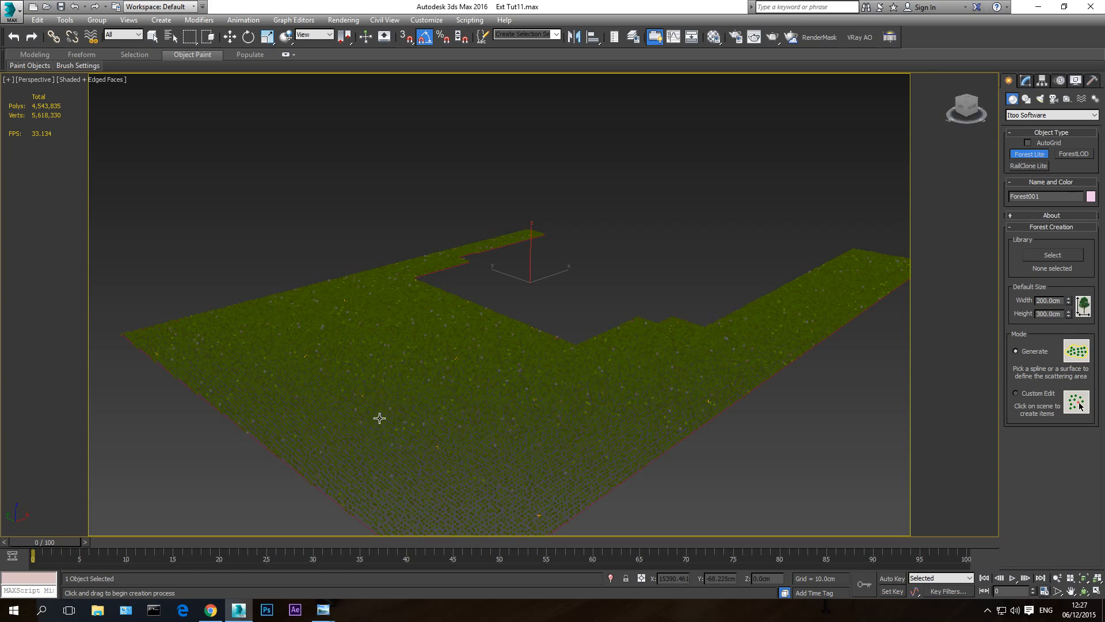
right_click(633, 263)
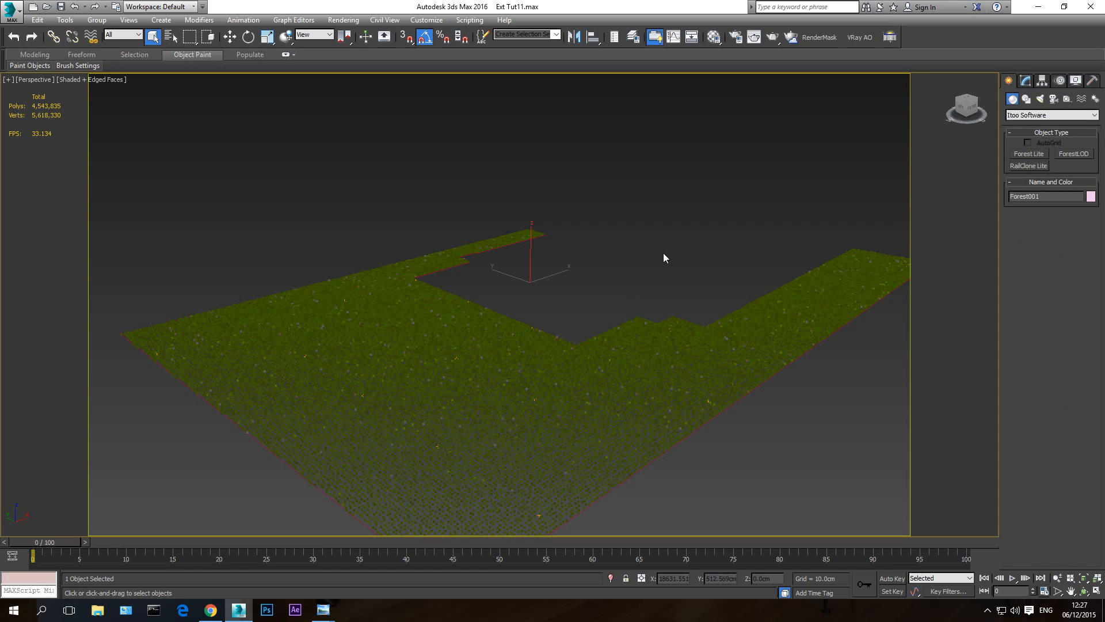
- Deselect the forest object, show the VRayCam001 view, and unhide all objects without unhiding the layers
left_click(664, 253)
key("c")
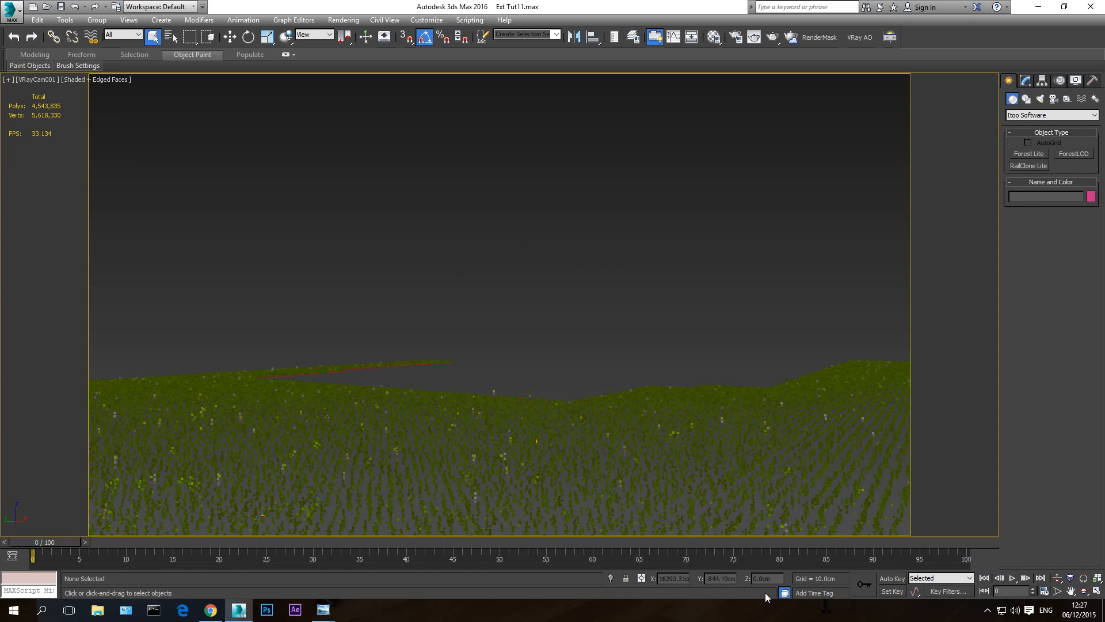
right_click(674, 346)
left_click(705, 297)
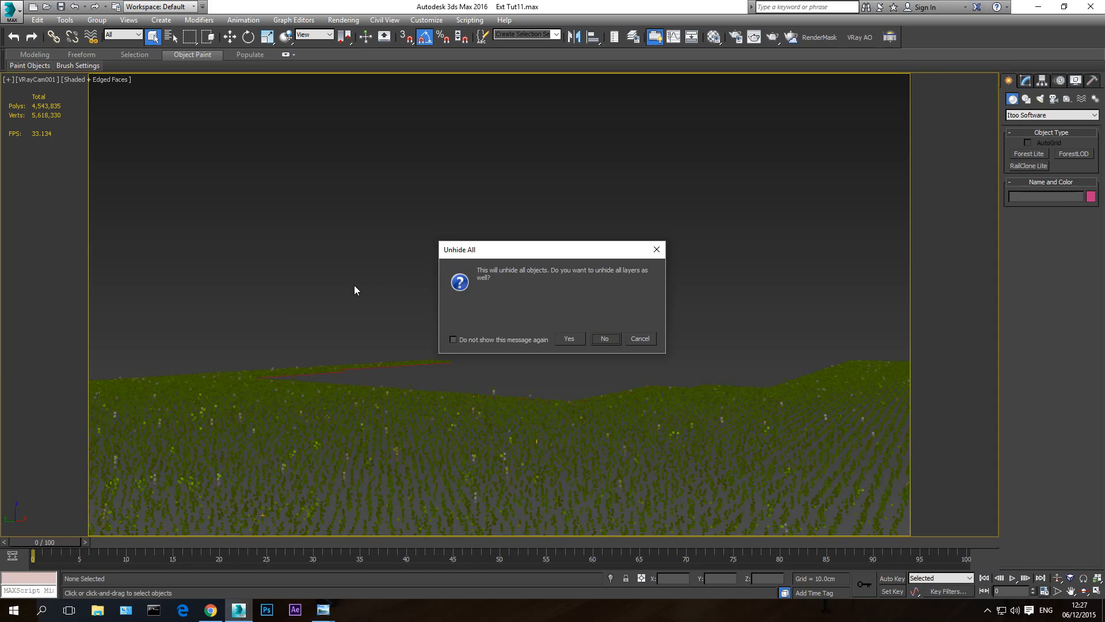
left_click(647, 340)
right_click(627, 291)
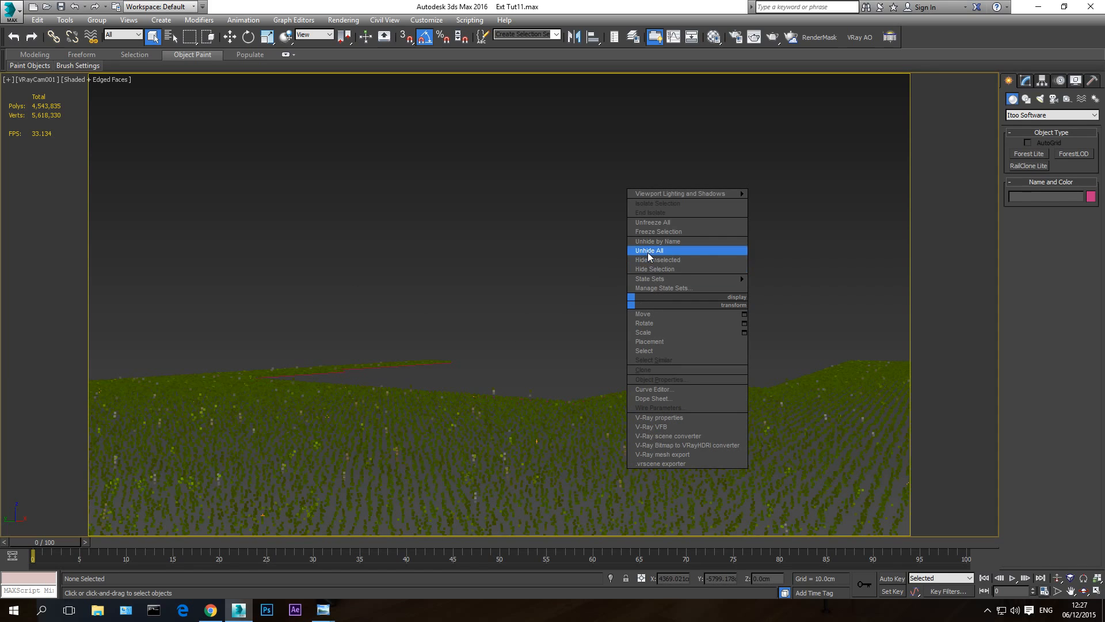
left_click(662, 250)
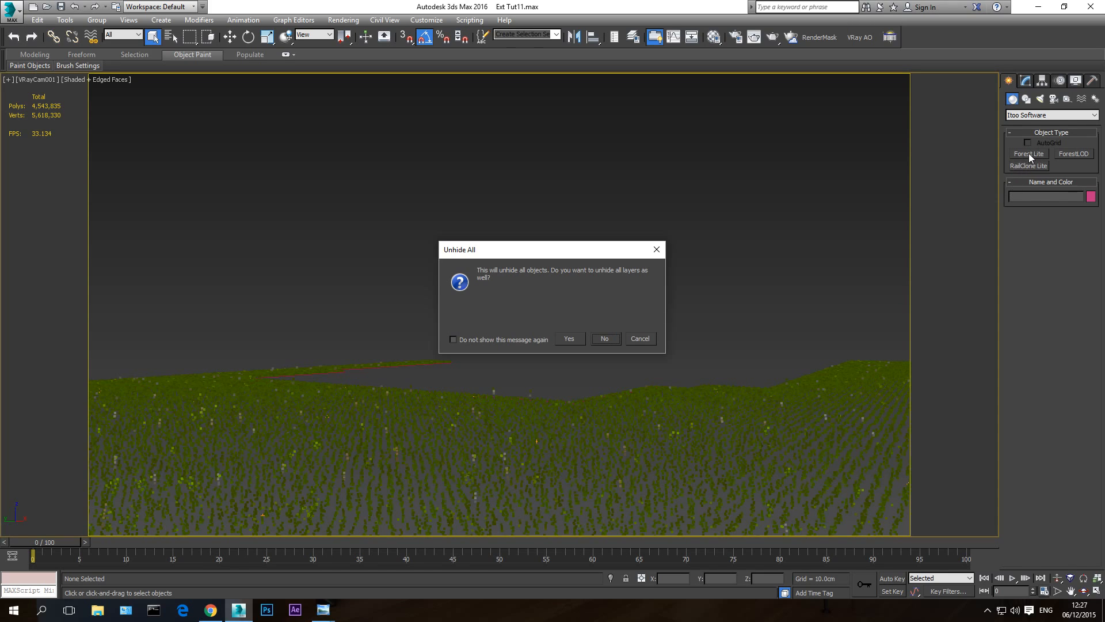
left_click(606, 338)
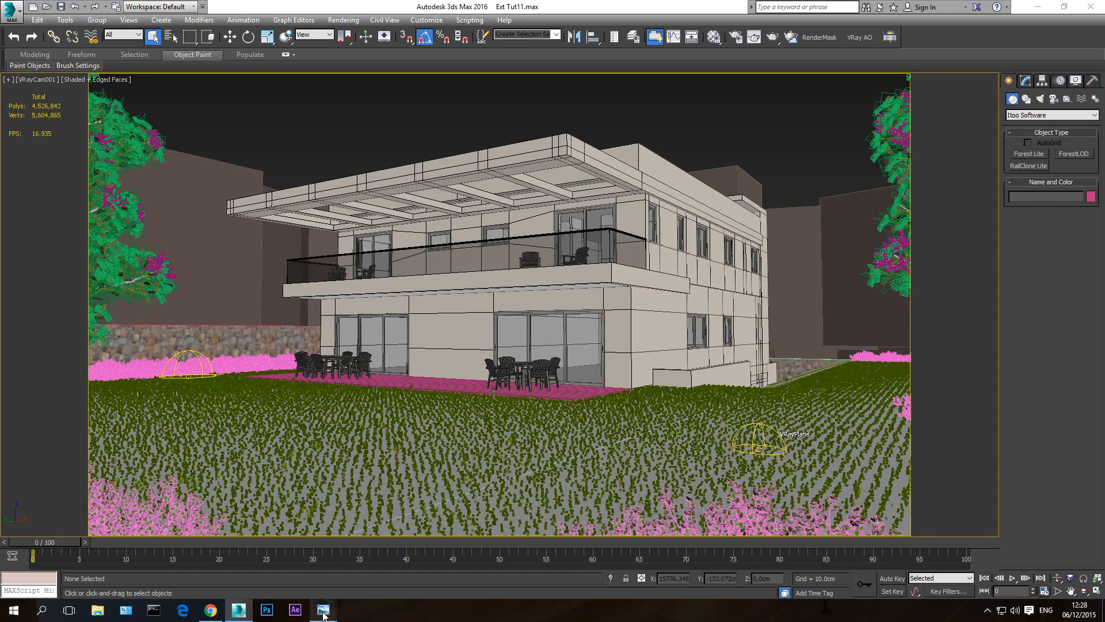
- Switch to Windows Photo Viewer and compare the reference renders 1-end.jpg and 2-forest grass.jpg
mouse_move(323, 609)
left_click(289, 543)
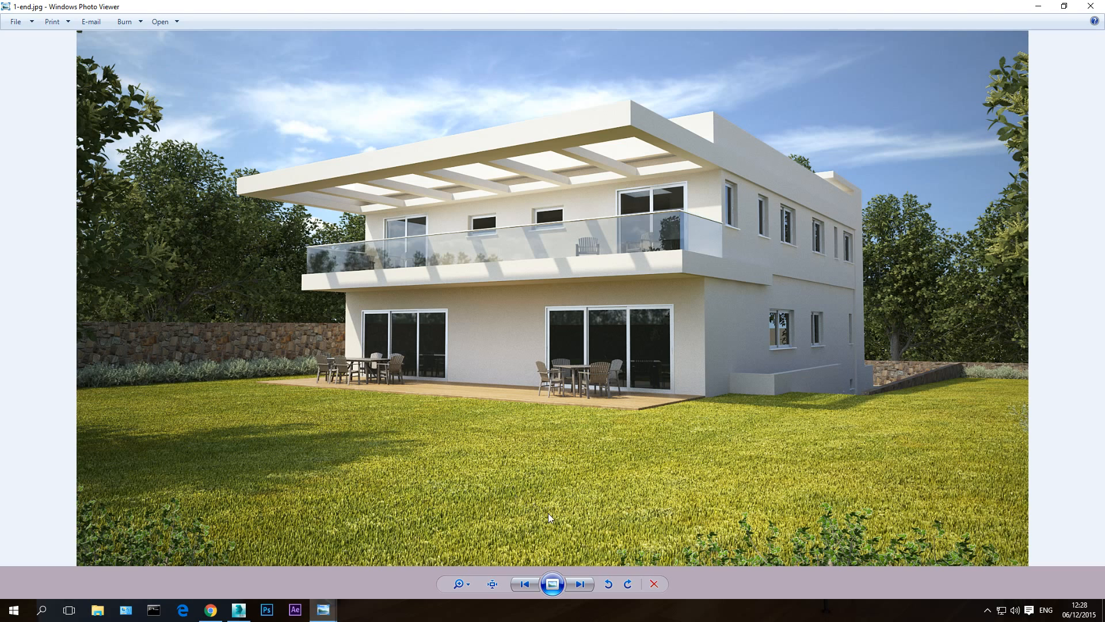
left_click(578, 583)
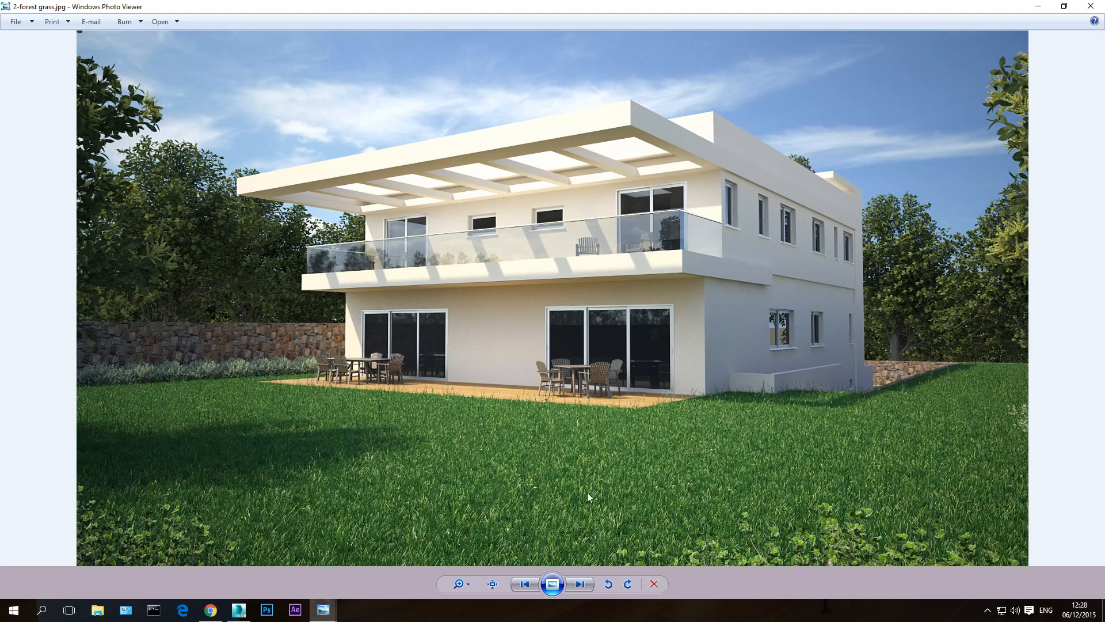
- Examine the grass up close in 2-forest grass.jpg and compare the lawn with the one in 1-end.jpg
scroll(336, 517, "up", 5)
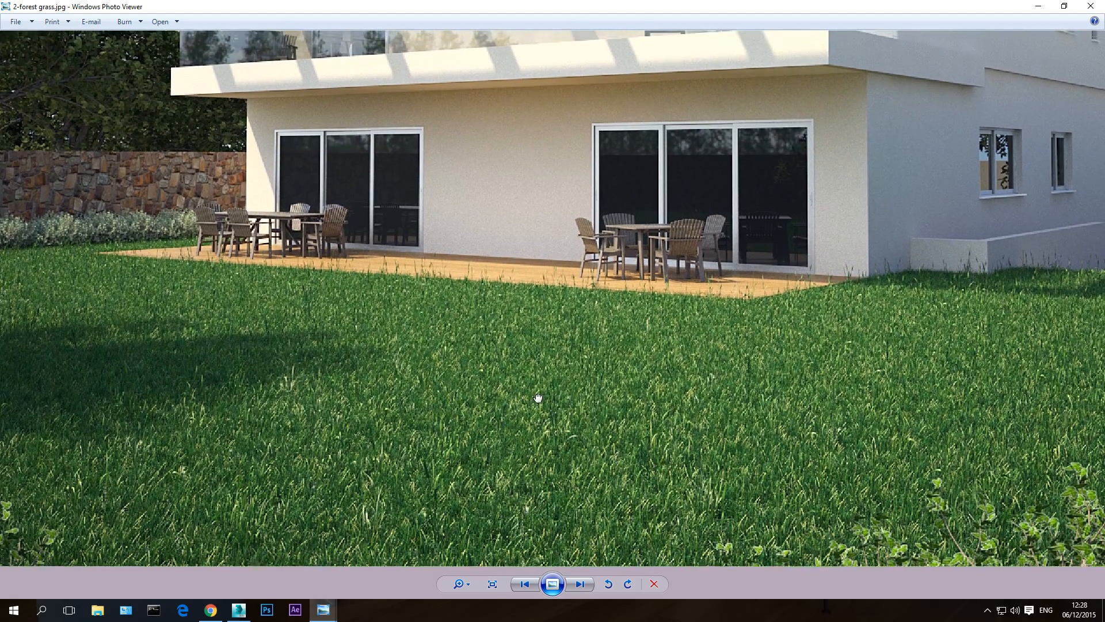
left_click_drag(538, 395, 572, 452)
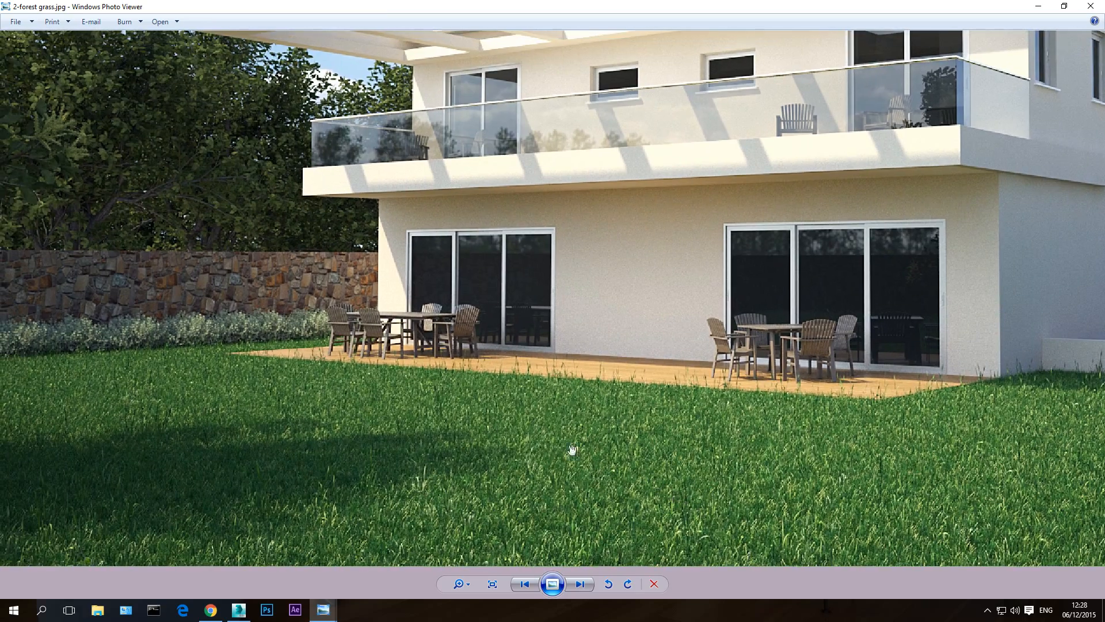
scroll(562, 447, "down", 5)
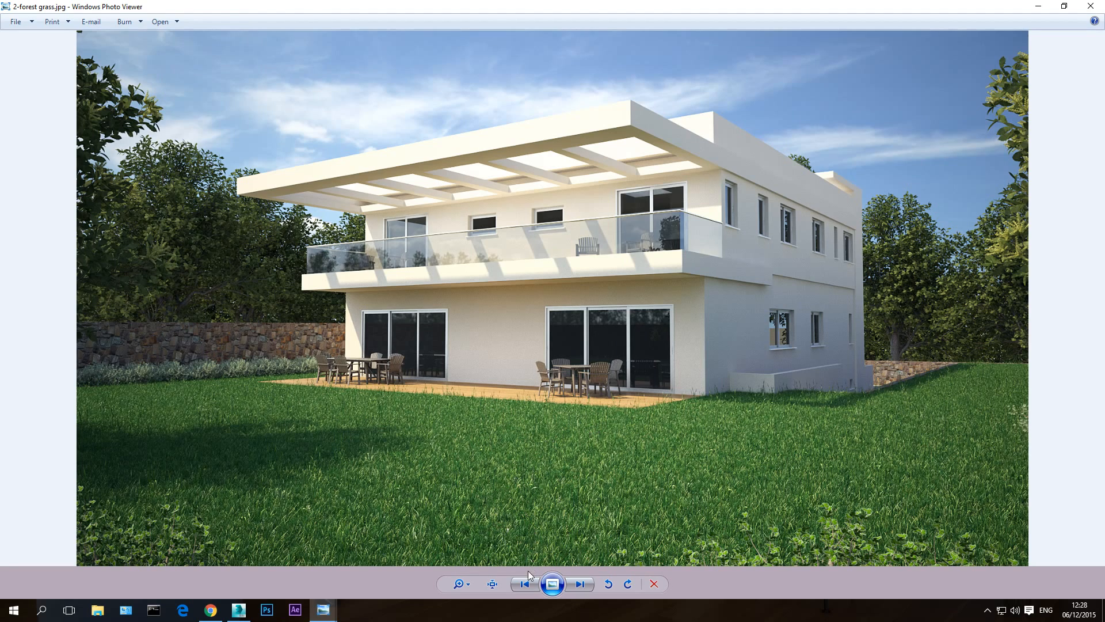
left_click(525, 583)
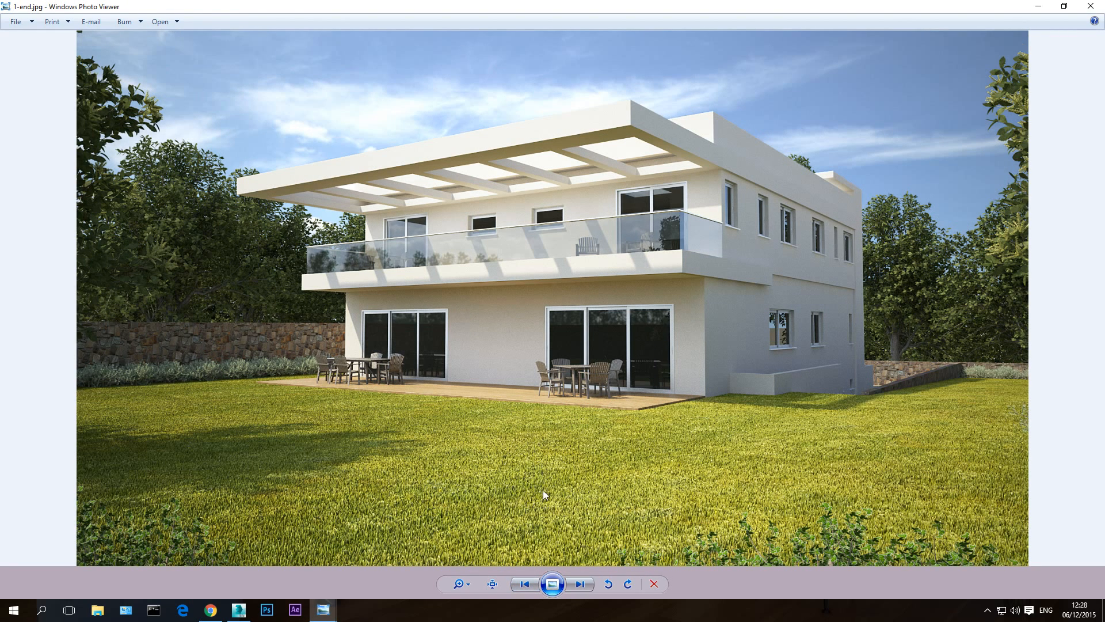
left_click(579, 584)
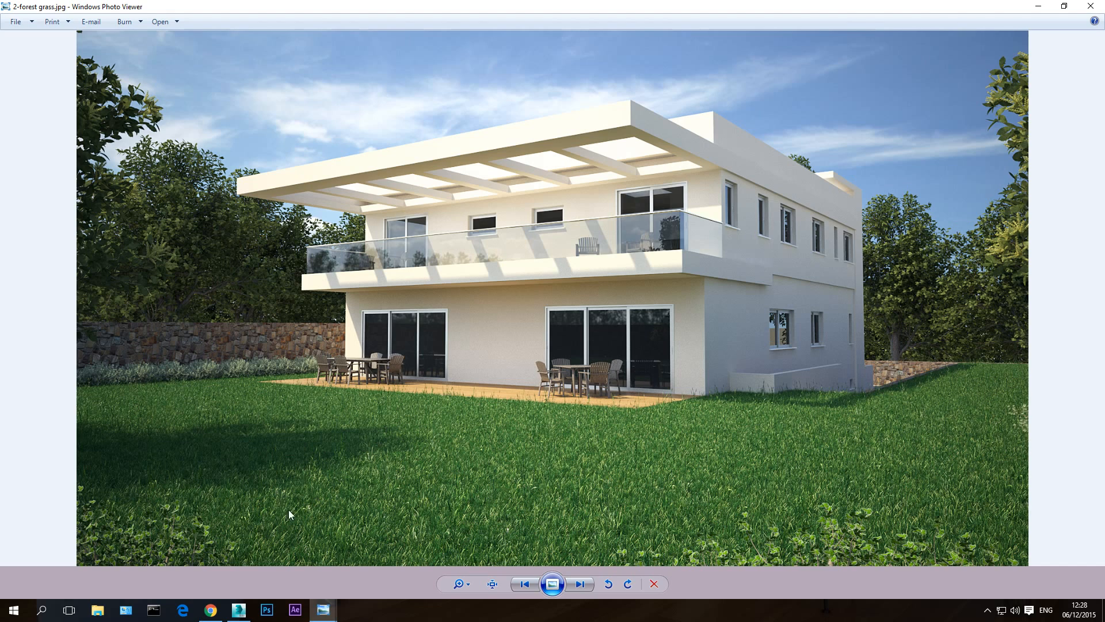
- Switch to 3ds Max and look over the Lawns presets in the Forest Lite library without importing one
left_click(240, 618)
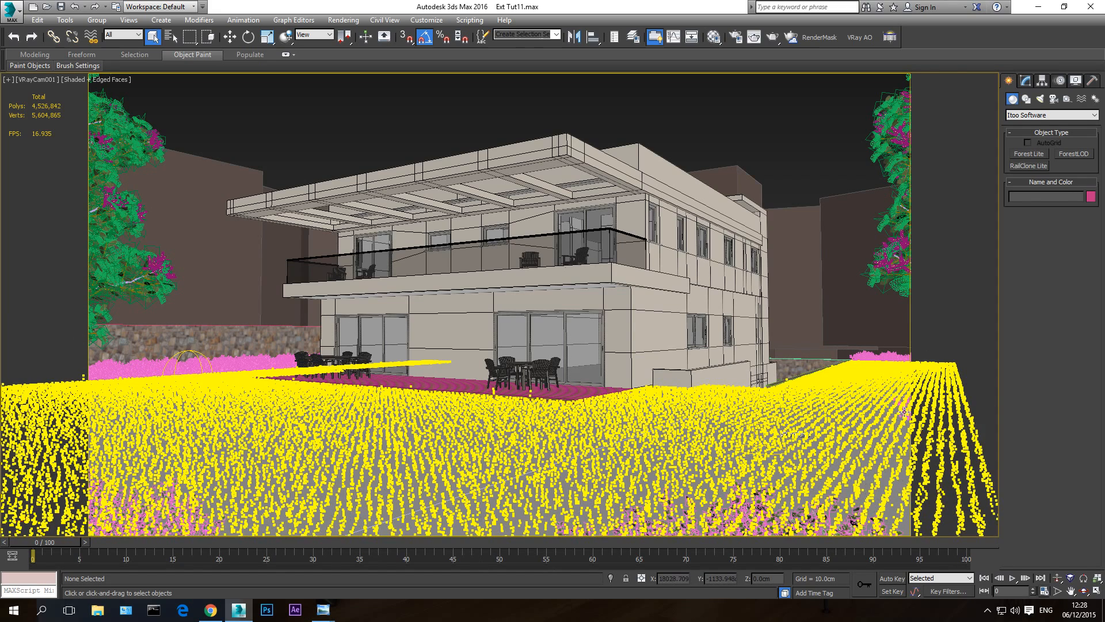
left_click(1031, 153)
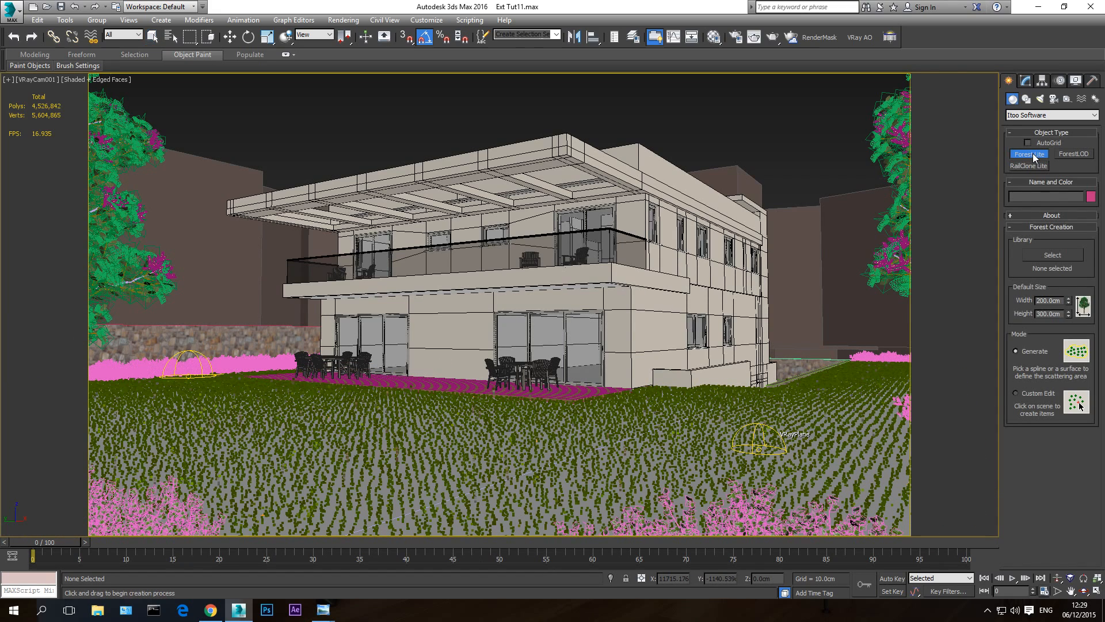
left_click(1049, 257)
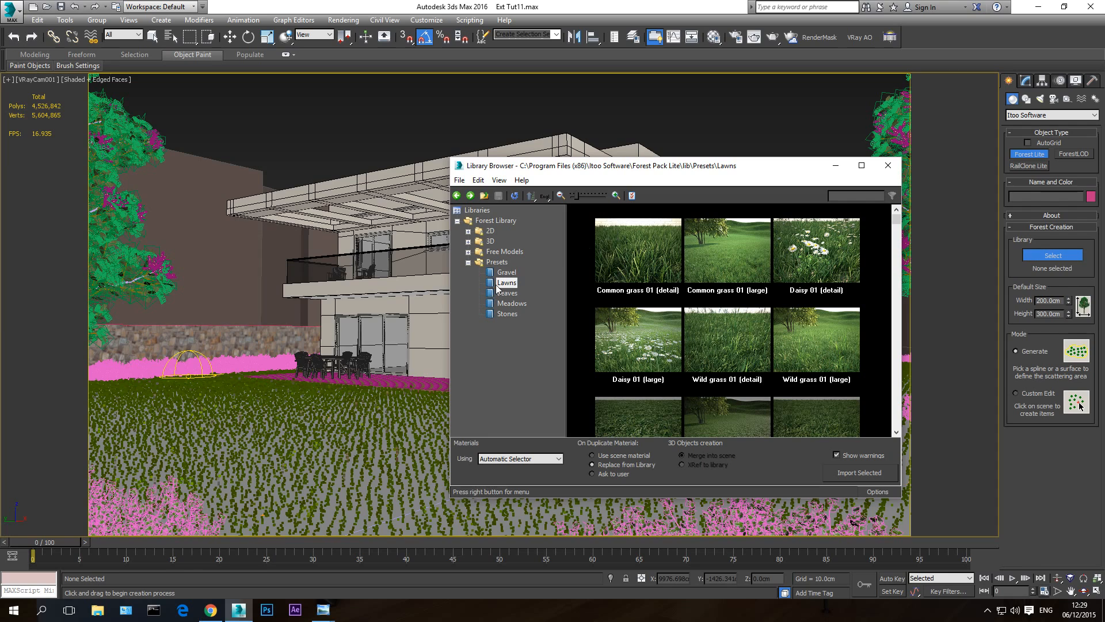
left_click(889, 165)
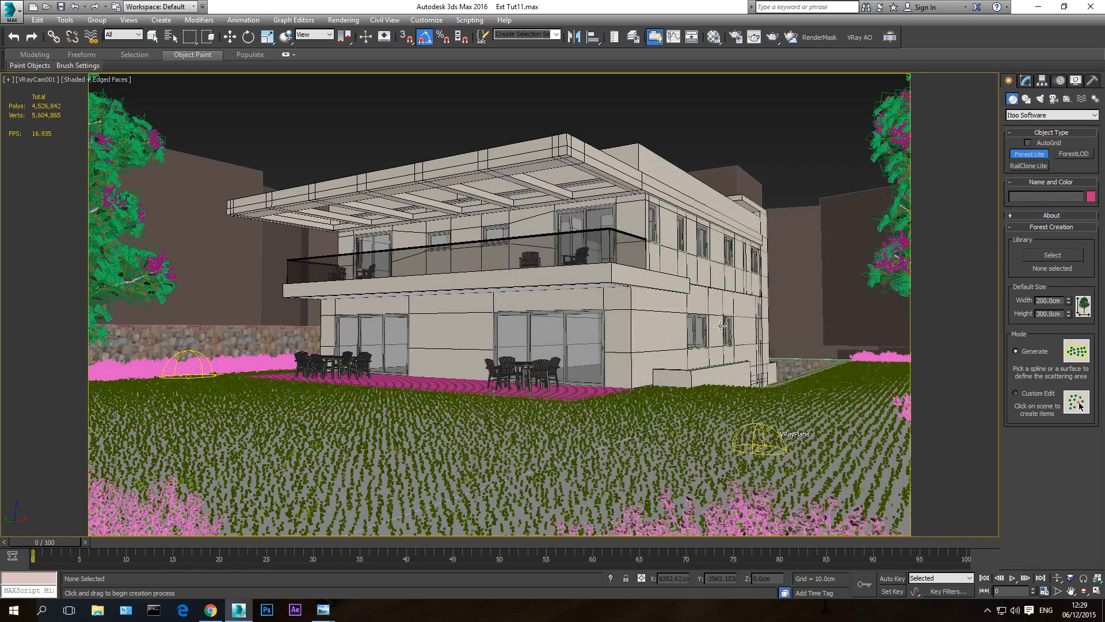
right_click(761, 113)
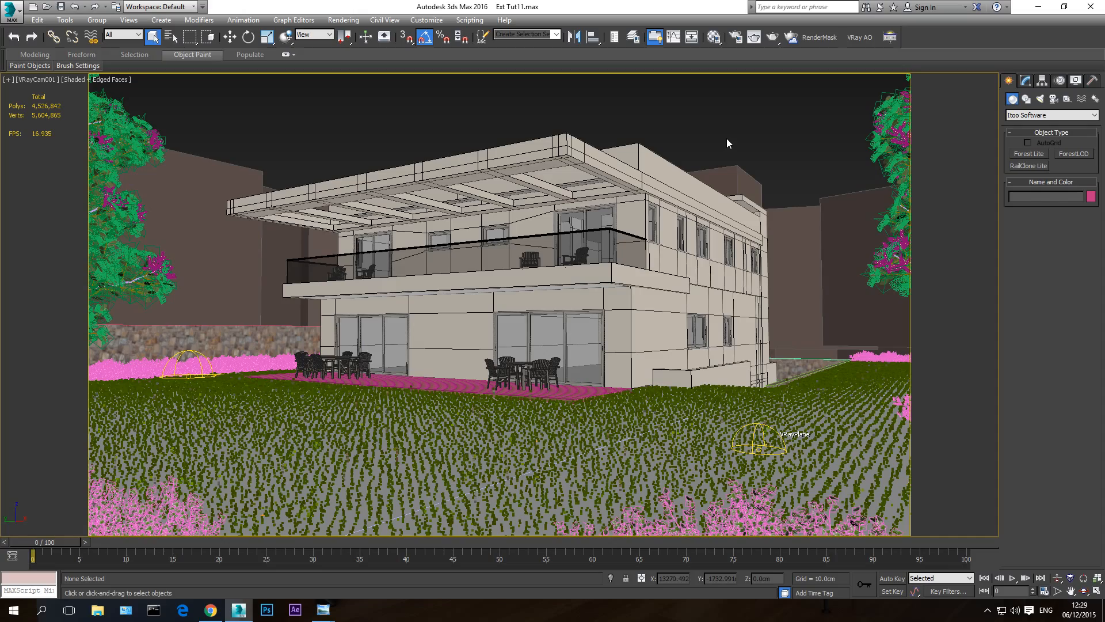
- Show the scene in the Perspective view and examine the row of bushes along the stone wall beside the deck
key("p")
key("ctrl+r")
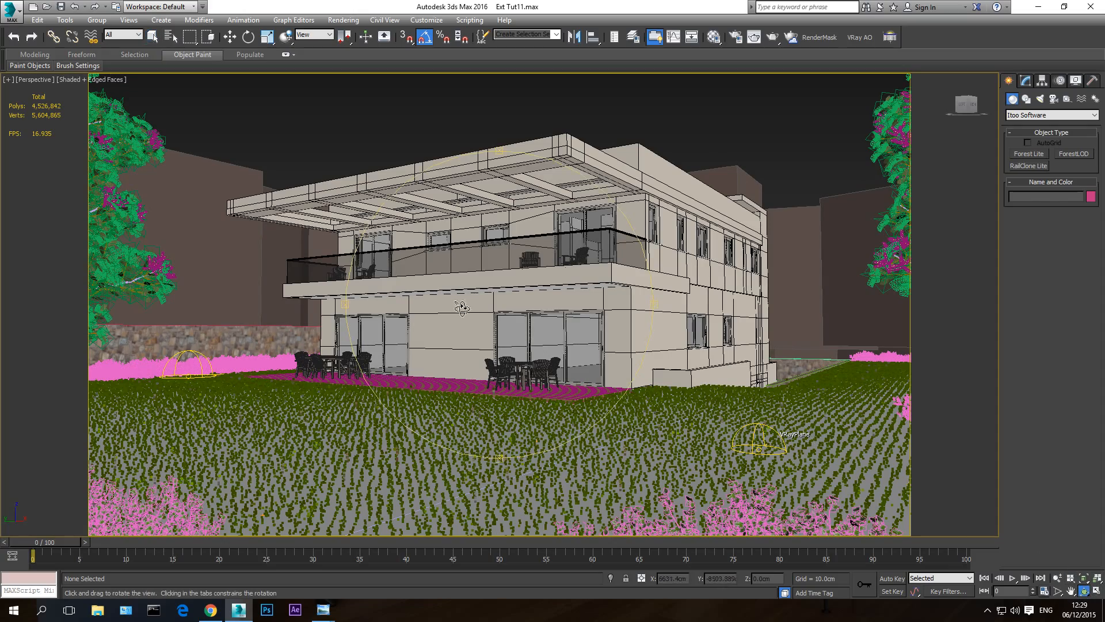
left_click_drag(461, 308, 473, 328)
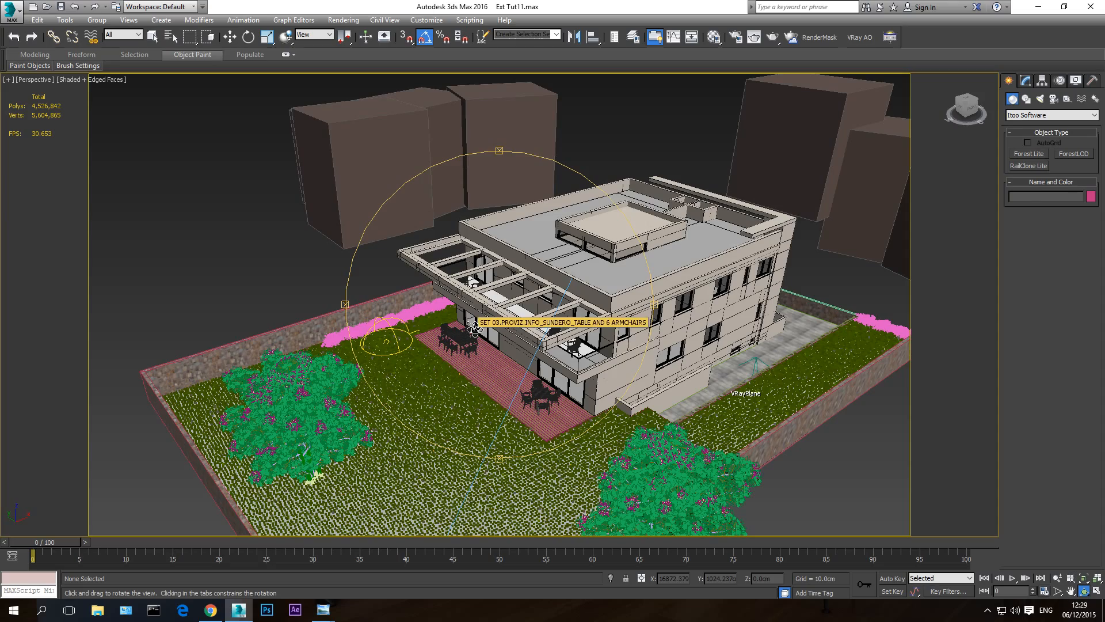
left_click_drag(474, 328, 448, 346)
scroll(448, 347, "up", 4)
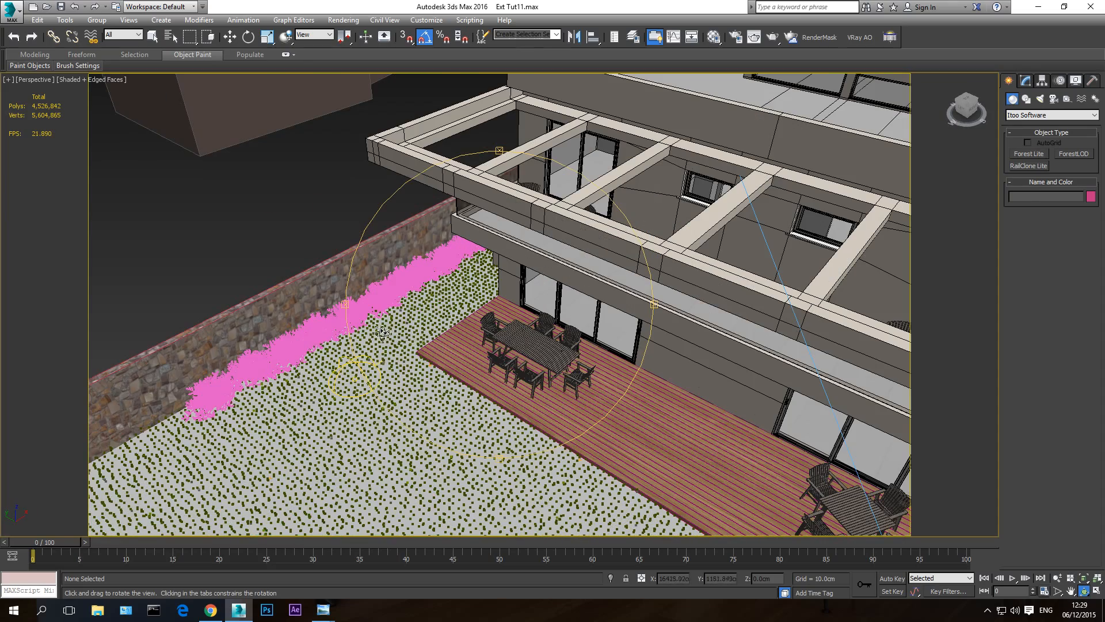
right_click(382, 333)
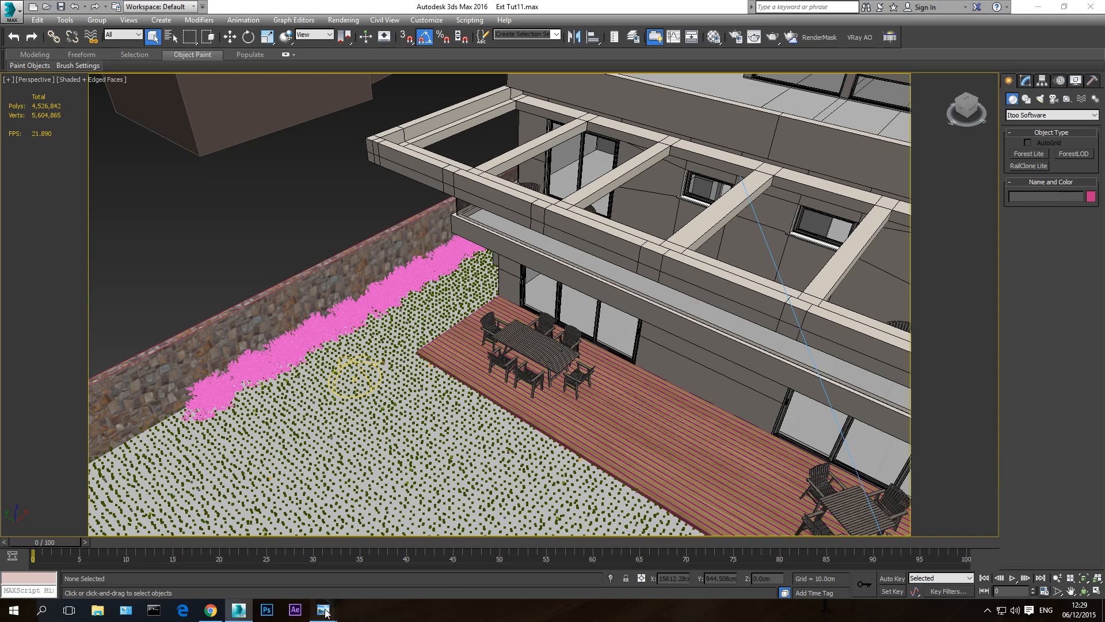
- Switch to Windows Photo Viewer and check the bushes by the stone wall in 2-forest grass.jpg and 1-end.jpg
mouse_move(323, 609)
left_click(267, 564)
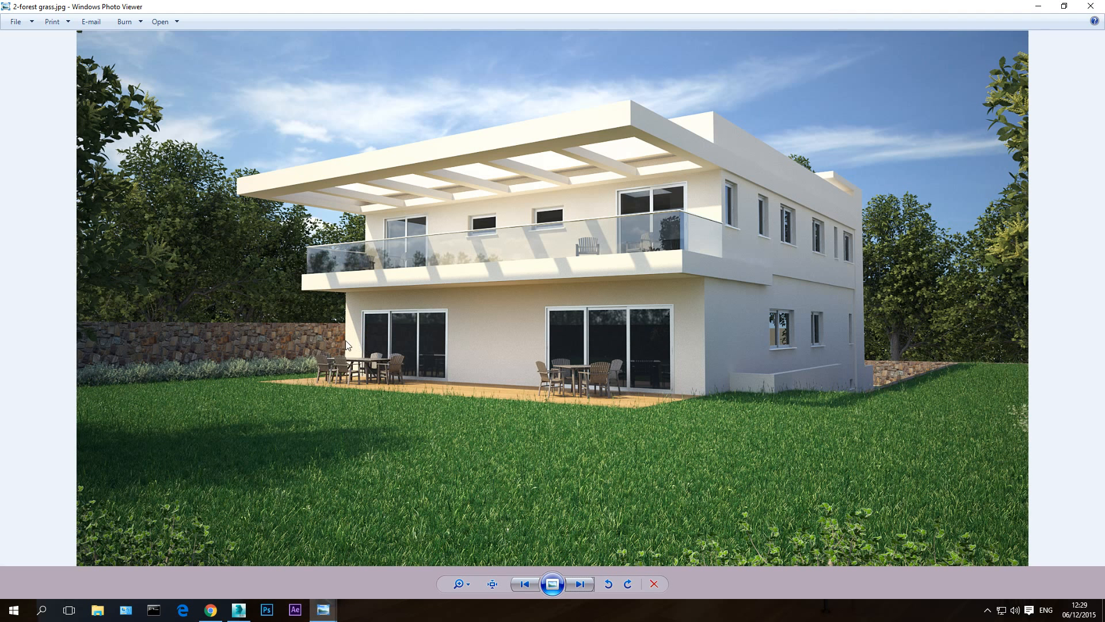
key("Left")
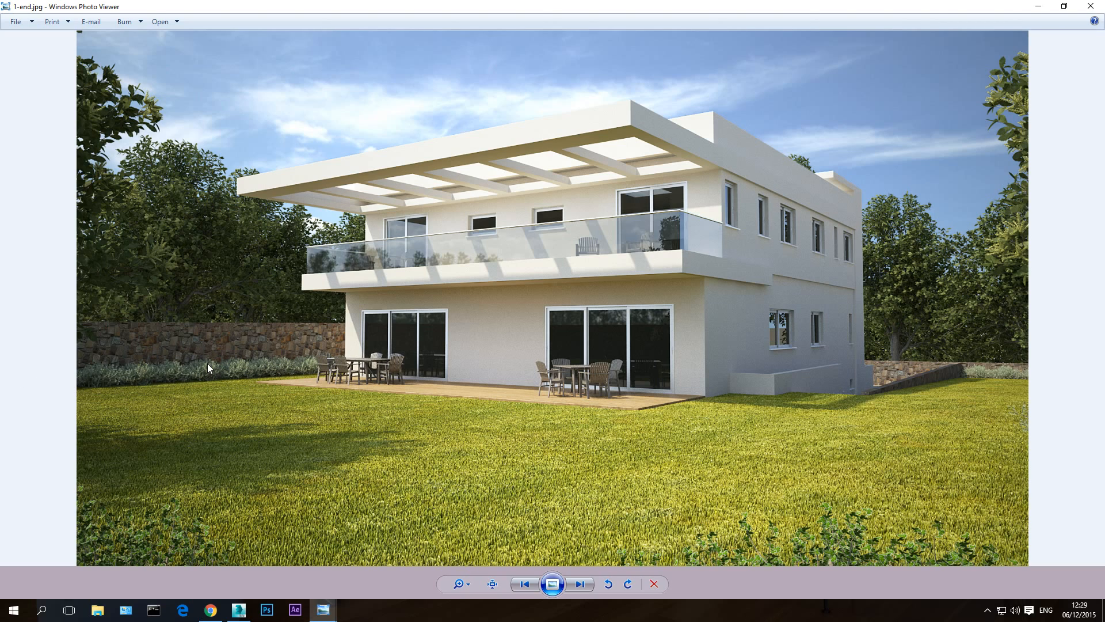
- Switch to 3ds Max and copy the bush at the near end of the row to outside the stone wall, naming it Bush for forest
left_click(239, 609)
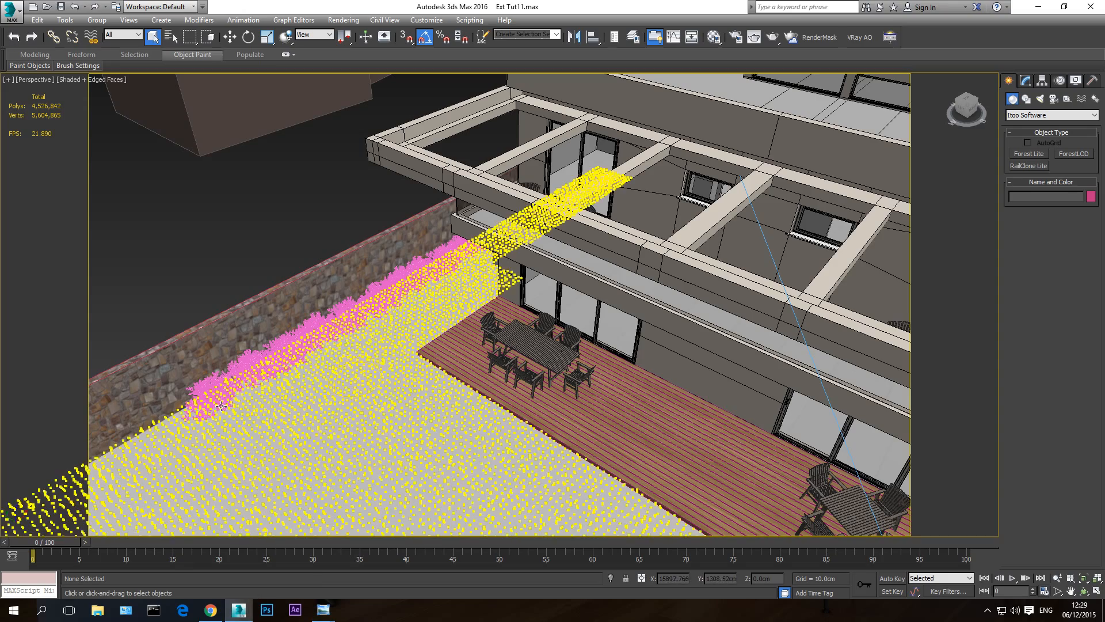
mouse_move(345, 370)
middle_mouse_down()
mouse_move(444, 387)
mouse_move(657, 378)
middle_mouse_up()
left_click(557, 407)
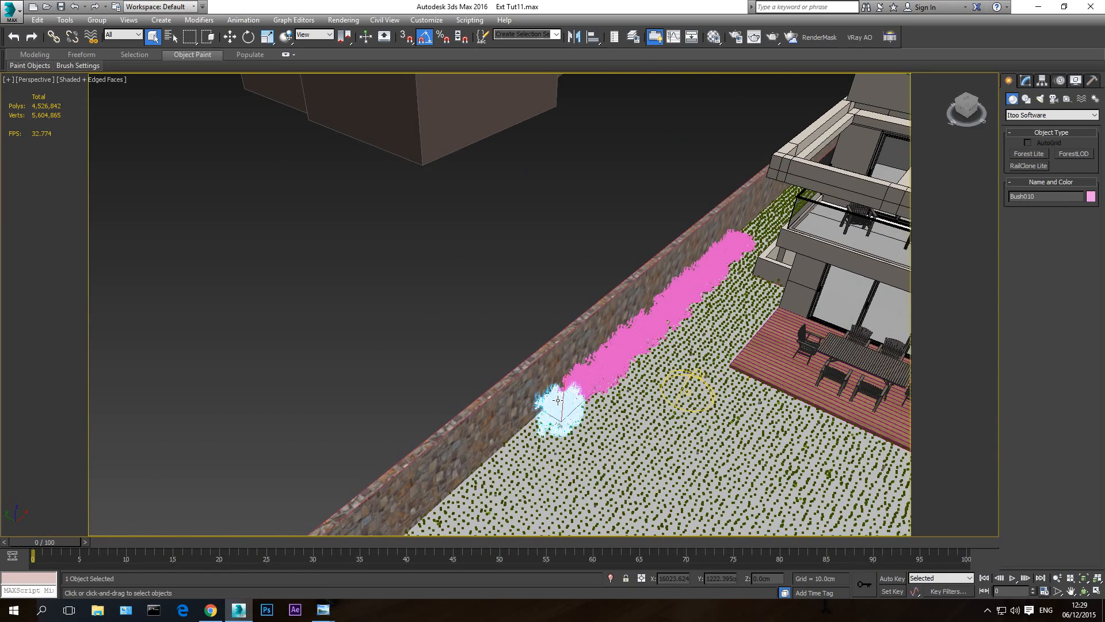
left_click(230, 37)
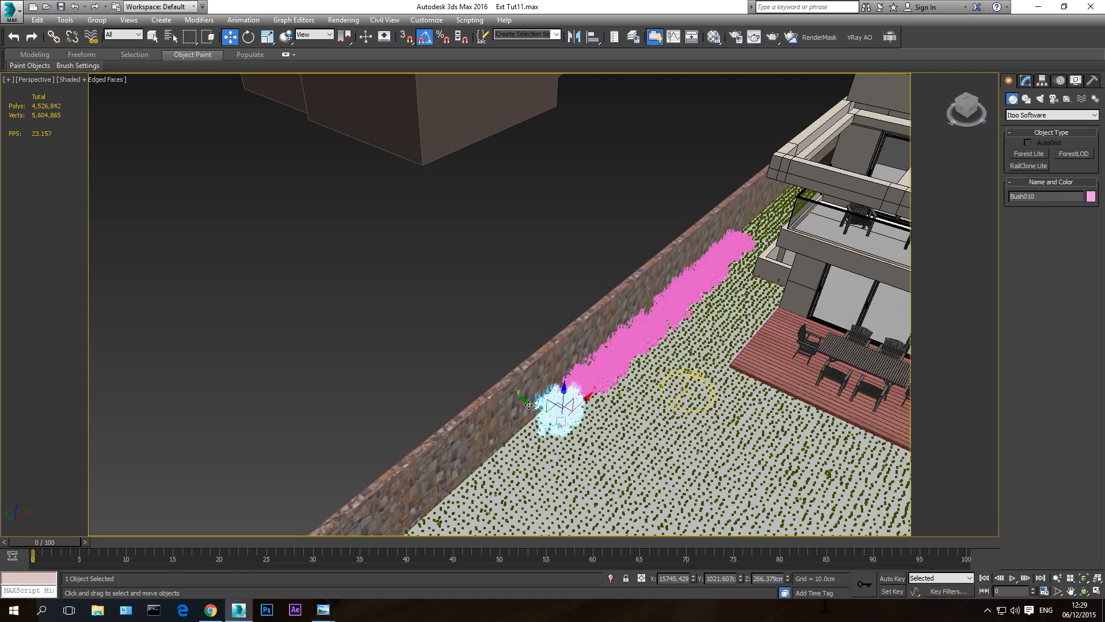
left_click_drag(515, 405, 364, 345, "shift")
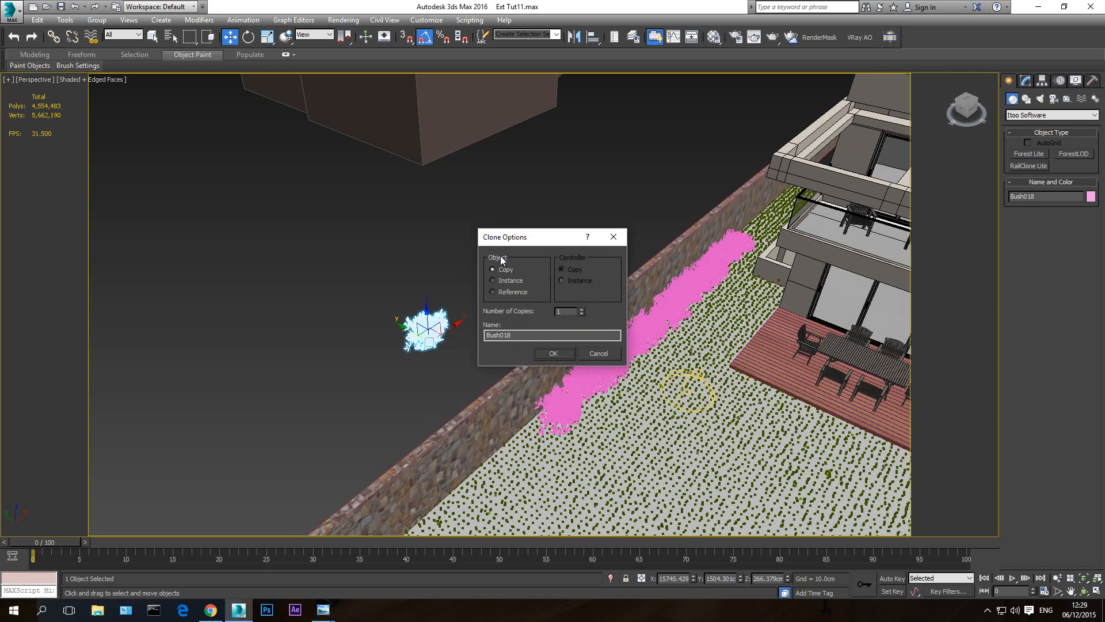
left_click_drag(521, 336, 502, 346)
type("for forest")
key("Return")
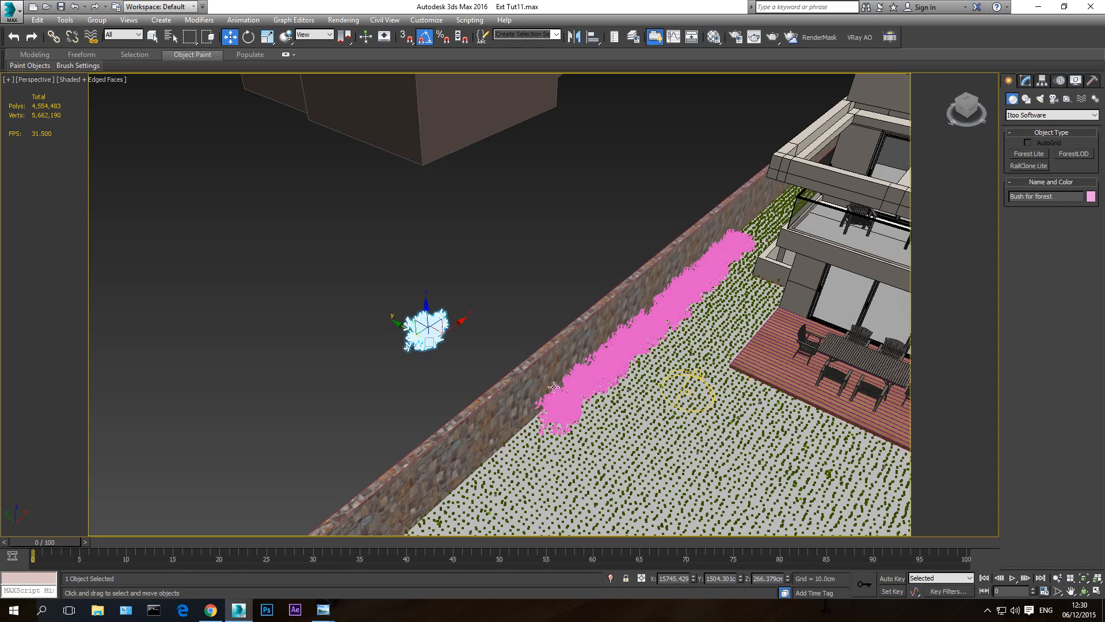
- Draw a Rectangle spline about 132 cm long and 1263 cm wide around the bush row in the Top view, and show the view in wireframe
left_click(559, 412)
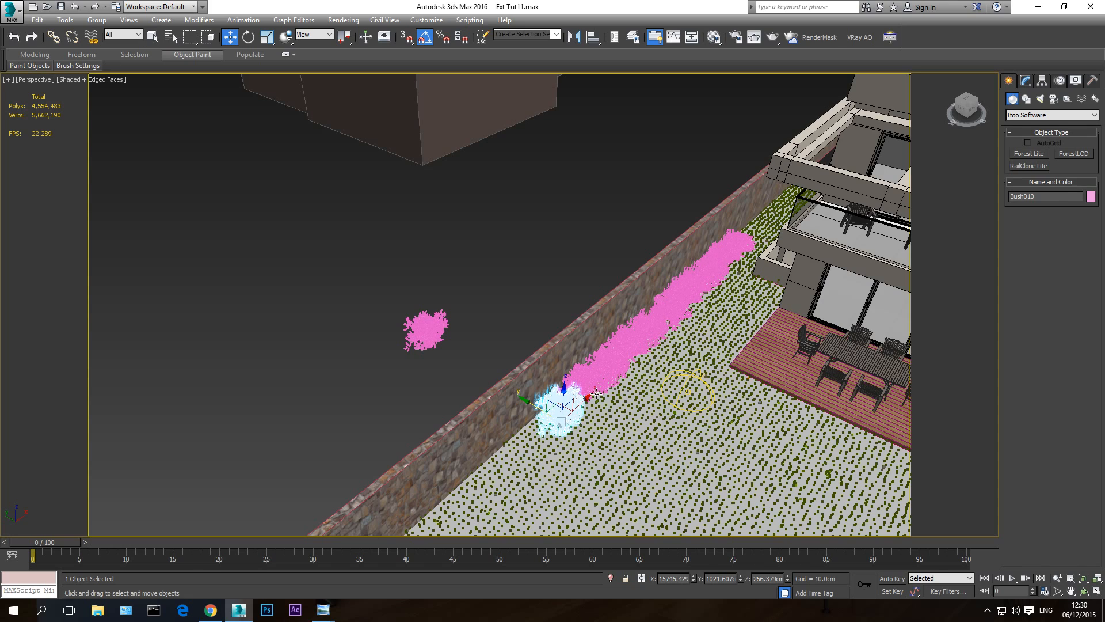
left_click(531, 290)
key("t")
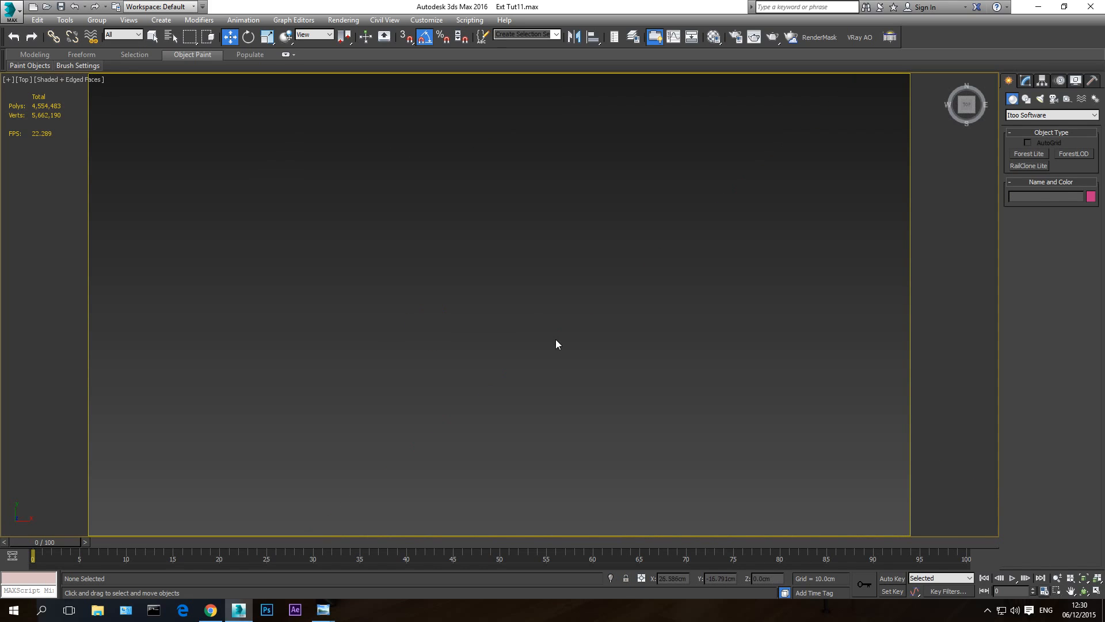
scroll(560, 350, "down", 6)
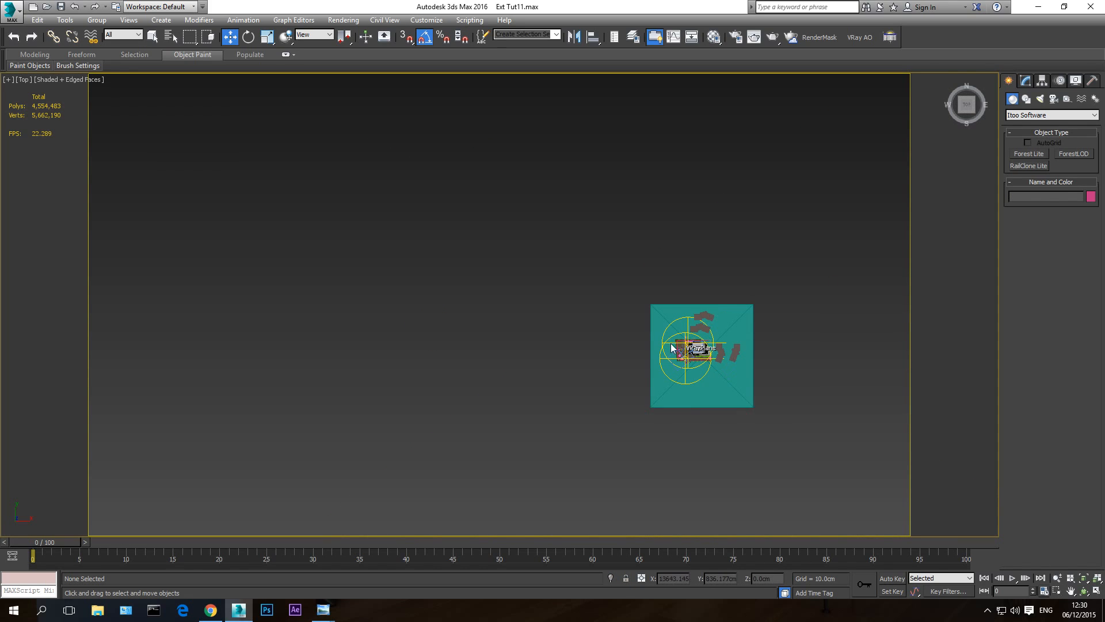
scroll(685, 342, "up", 12)
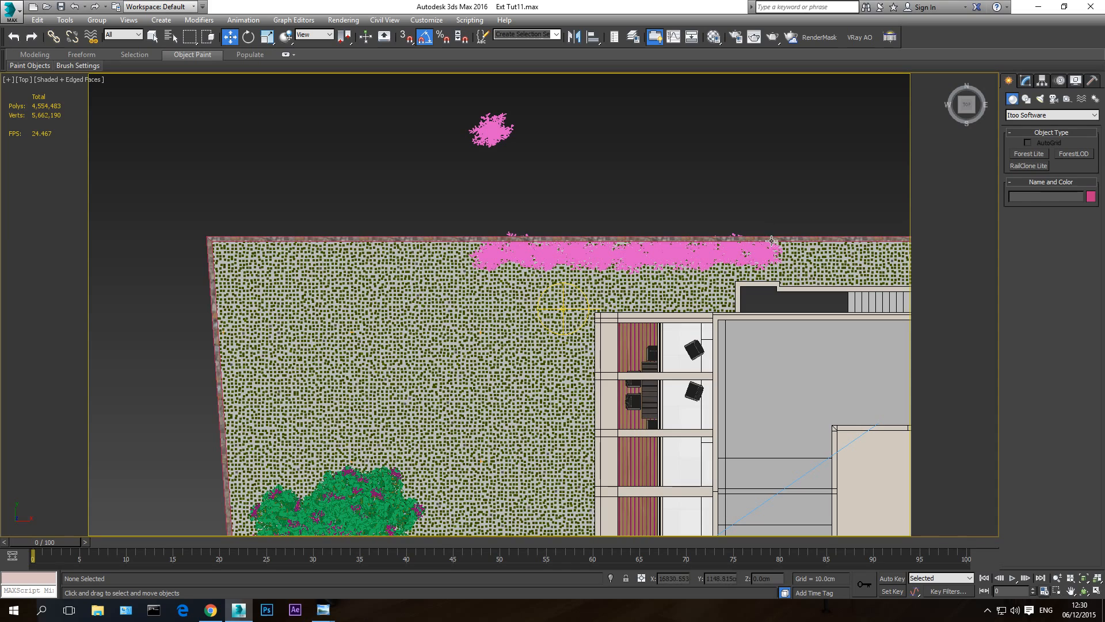
middle_click_drag(703, 167, 691, 169)
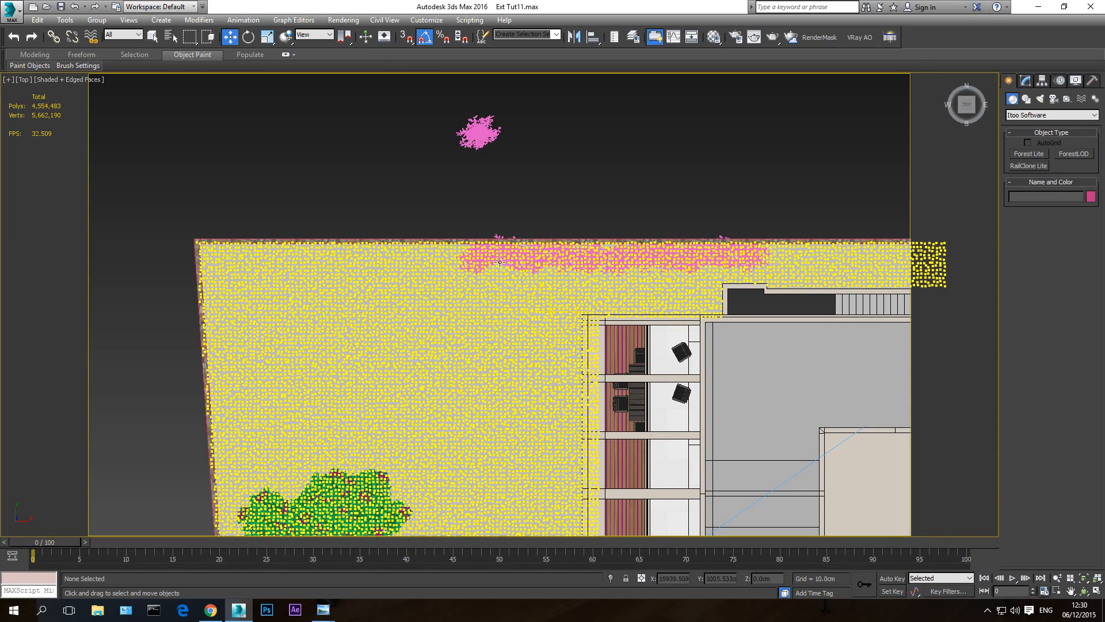
left_click(1024, 115)
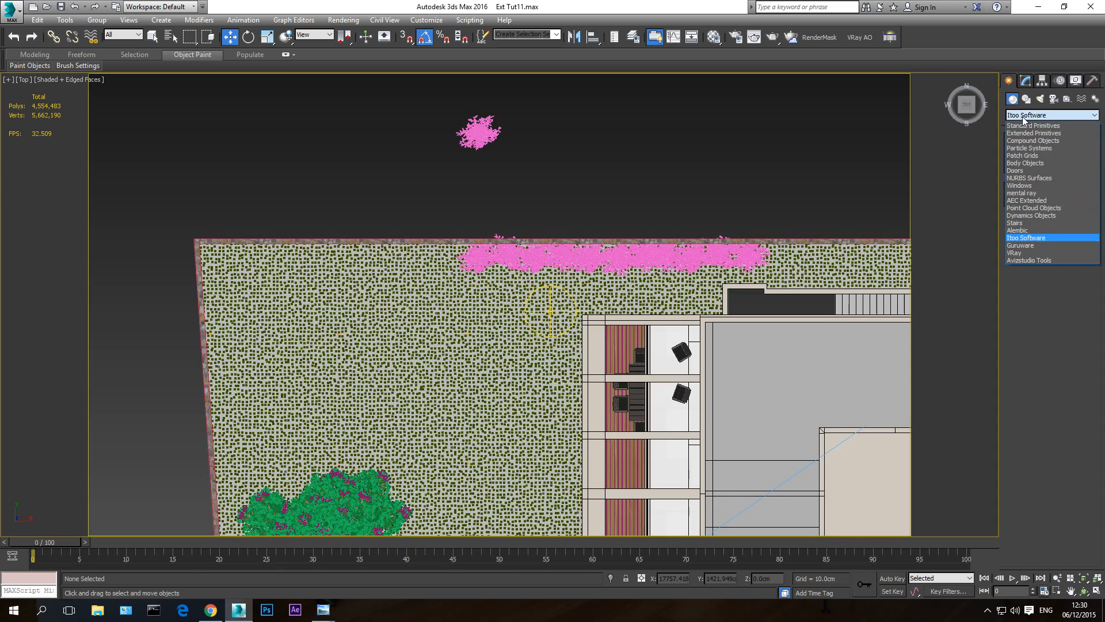
left_click(1030, 127)
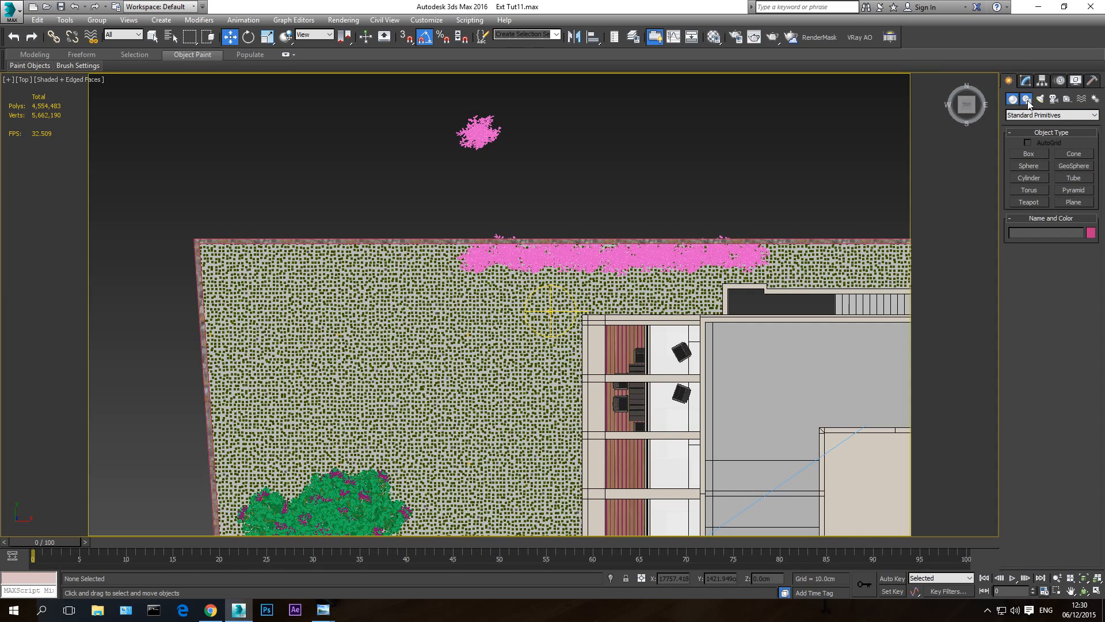
left_click(1028, 100)
left_click(1074, 163)
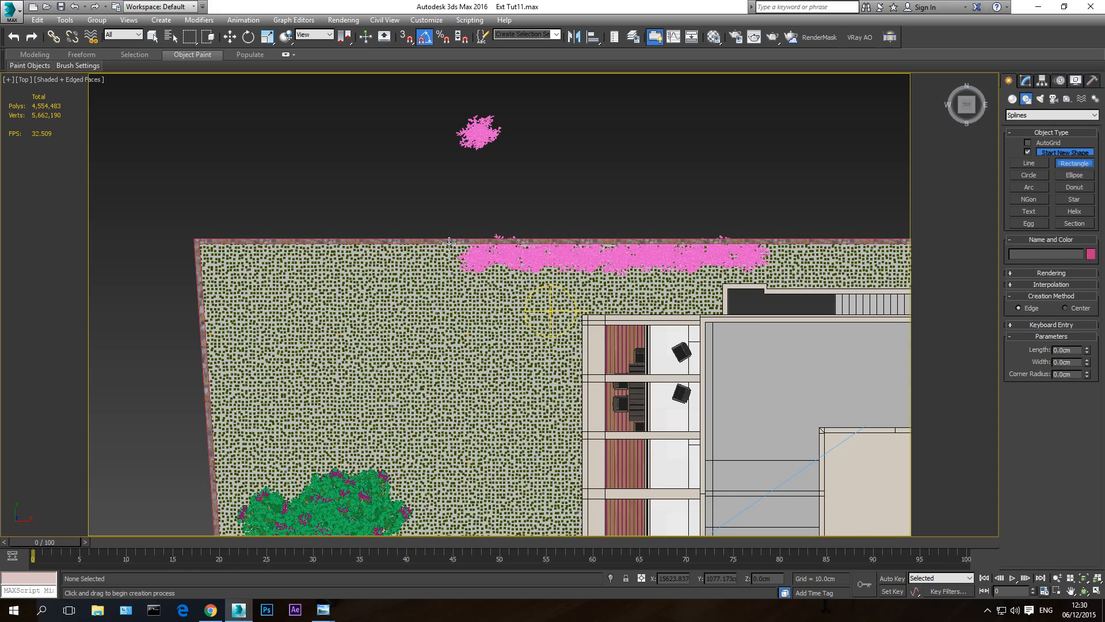
mouse_move(448, 243)
left_mouse_down()
mouse_move(522, 279)
mouse_move(774, 276)
left_mouse_up()
key("F3")
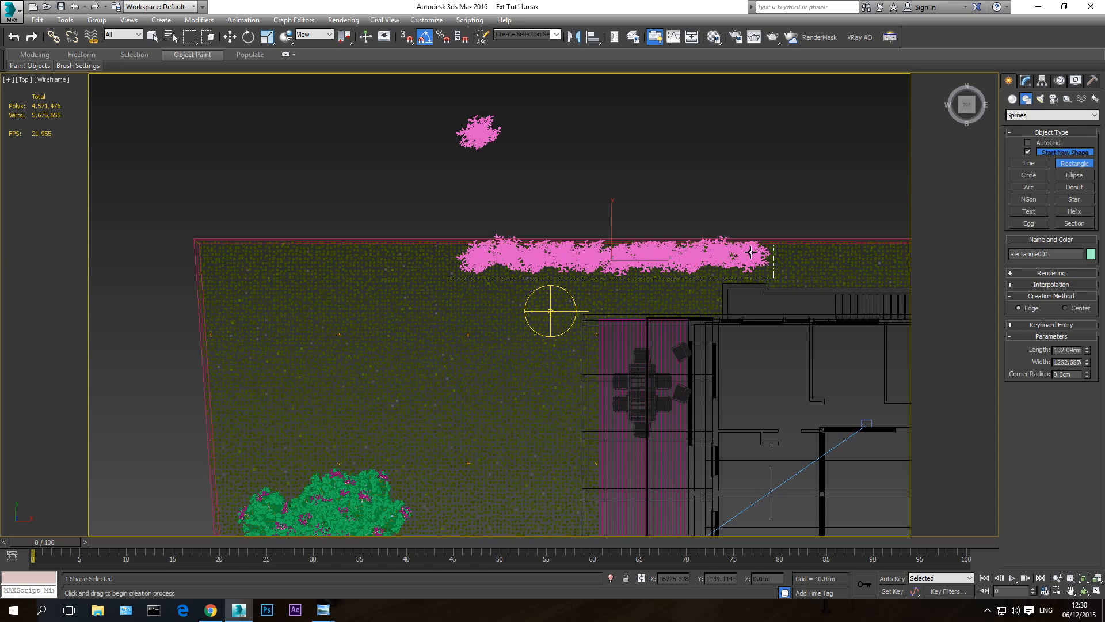
- Raise the rectangle to lawn level in the Front view, at a Z height of about 281 cm, and return to the Perspective view
key("w")
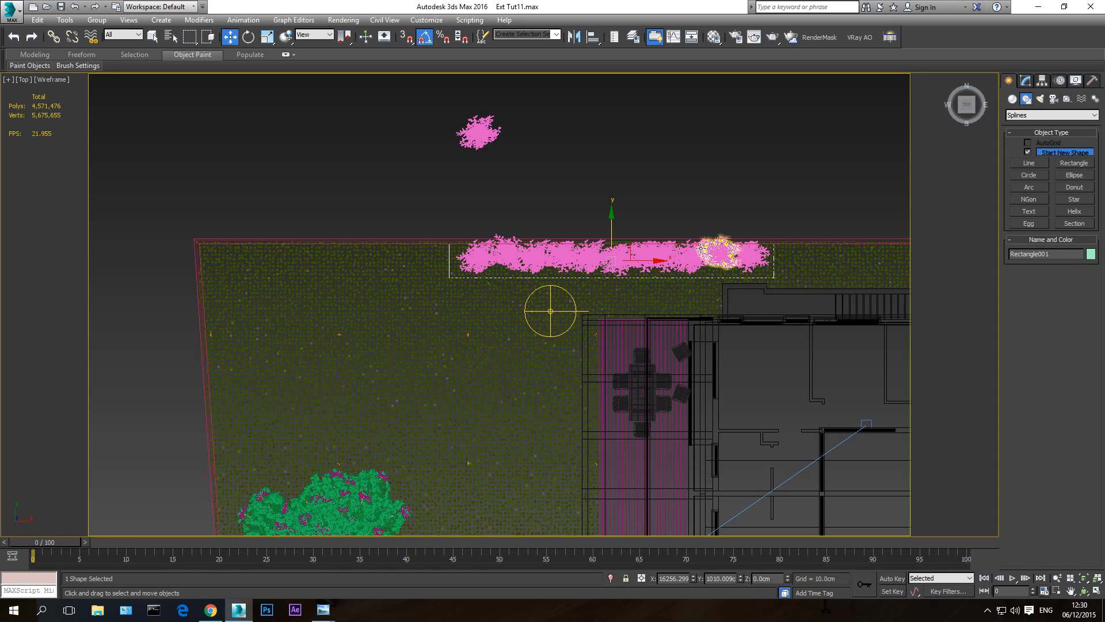
key("f")
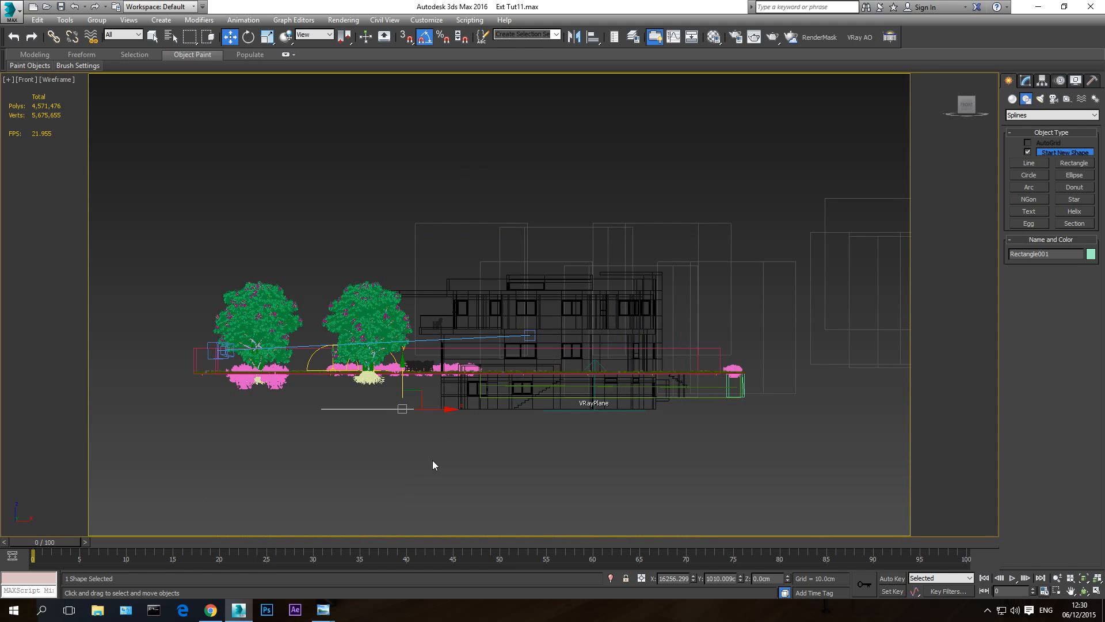
scroll(401, 410, "up", 5)
left_click_drag(412, 373, 413, 271)
scroll(483, 310, "up", 6)
scroll(483, 311, "up", 3)
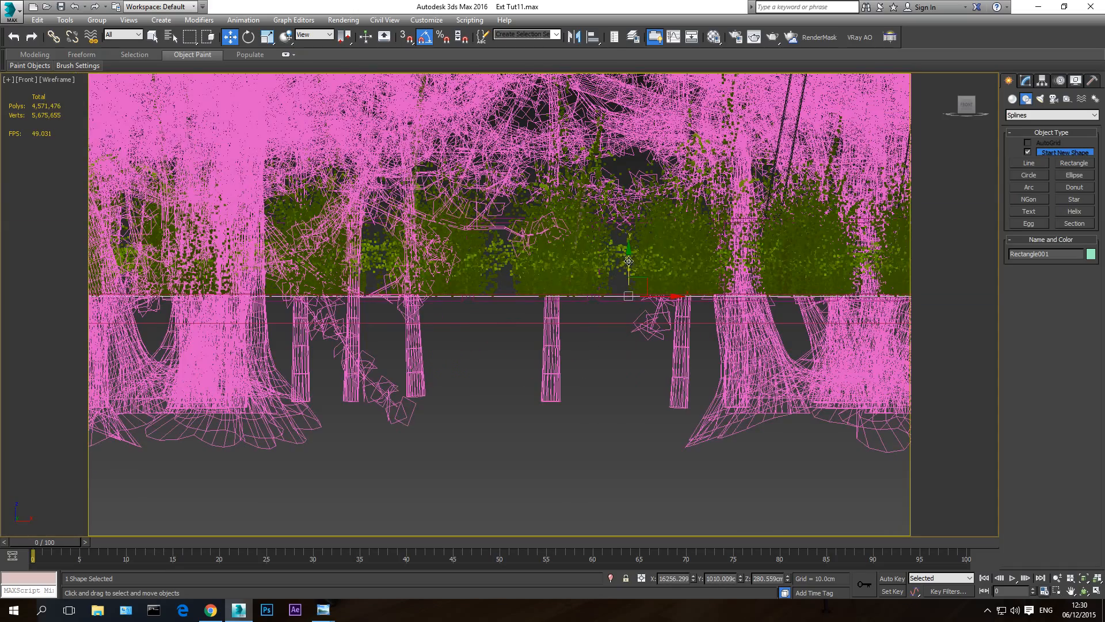
scroll(626, 278, "up", 5)
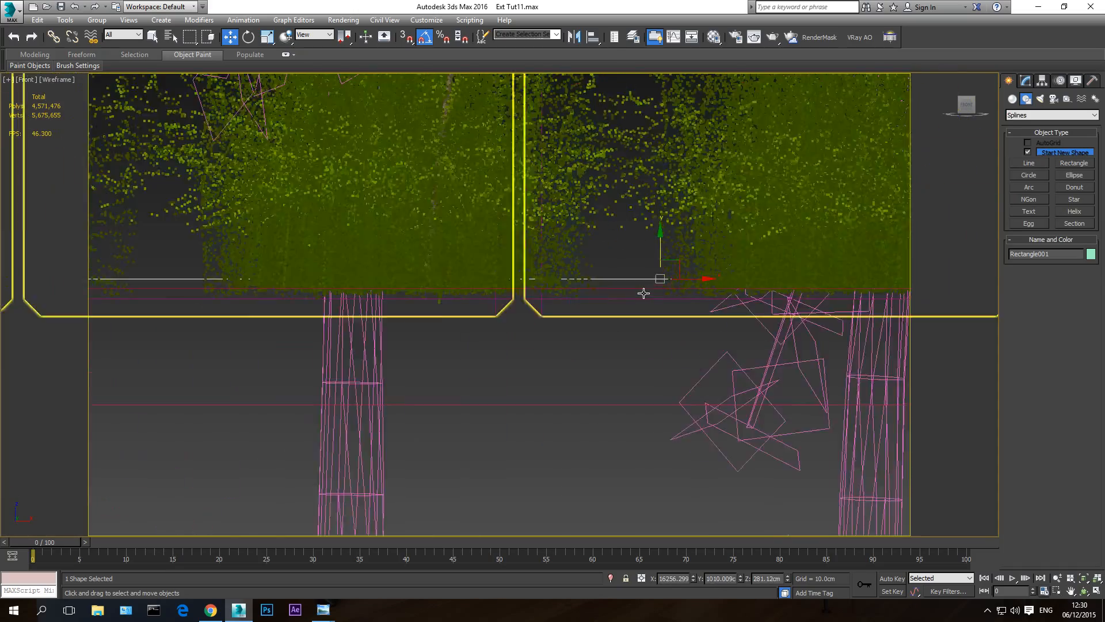
left_click_drag(709, 202, 701, 239)
key("p")
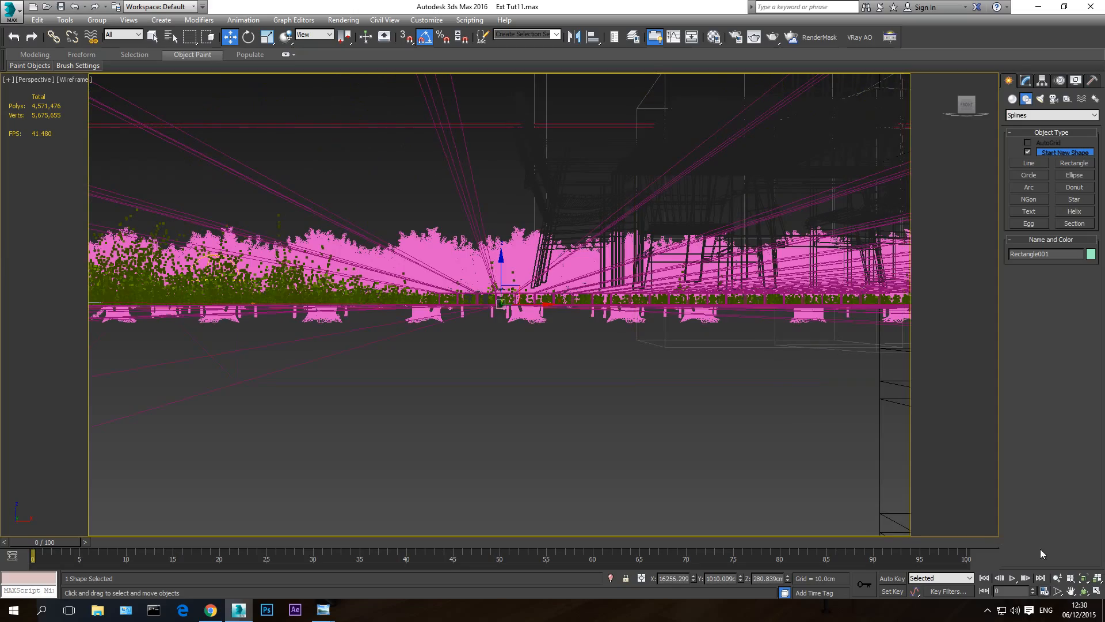
- Show the Perspective view shaded with edged faces and raise the rectangle slightly above the lawn, to a Z height of about 281.3 cm
left_click(1084, 591)
left_click_drag(535, 325, 564, 344)
middle_click_drag(563, 343, 624, 340)
key("F3")
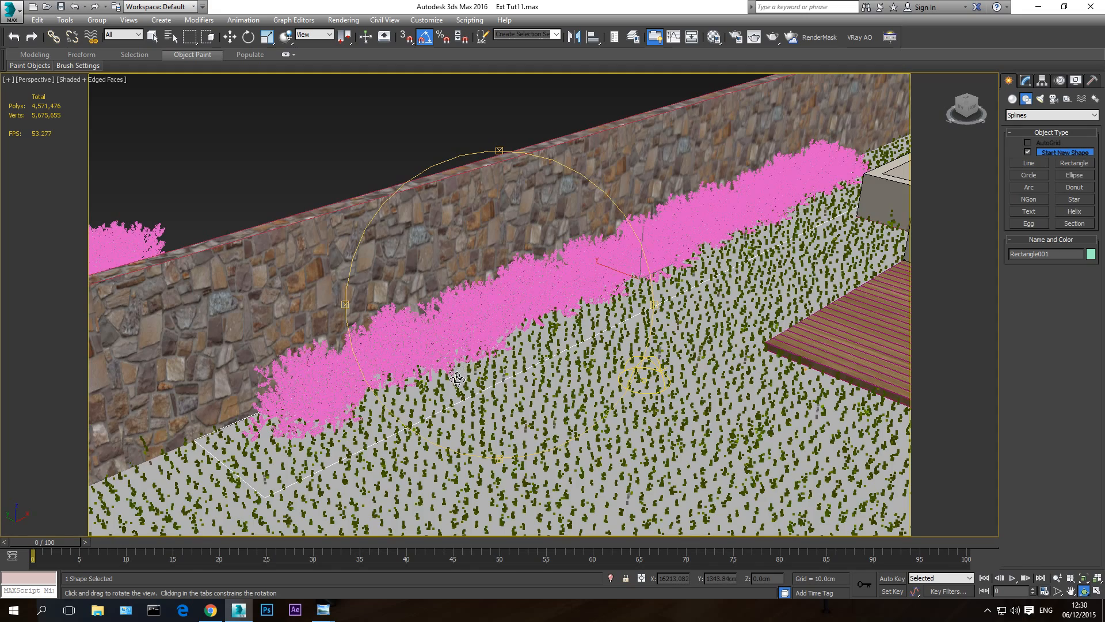
middle_click_drag(470, 364, 506, 340)
key("w")
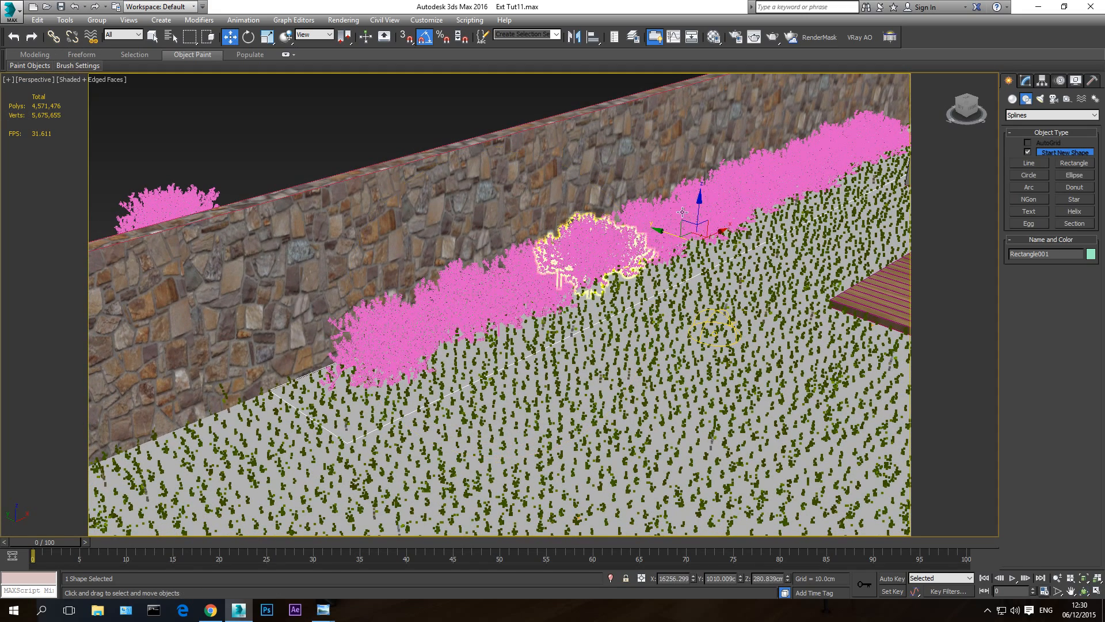
left_click_drag(697, 212, 700, 209)
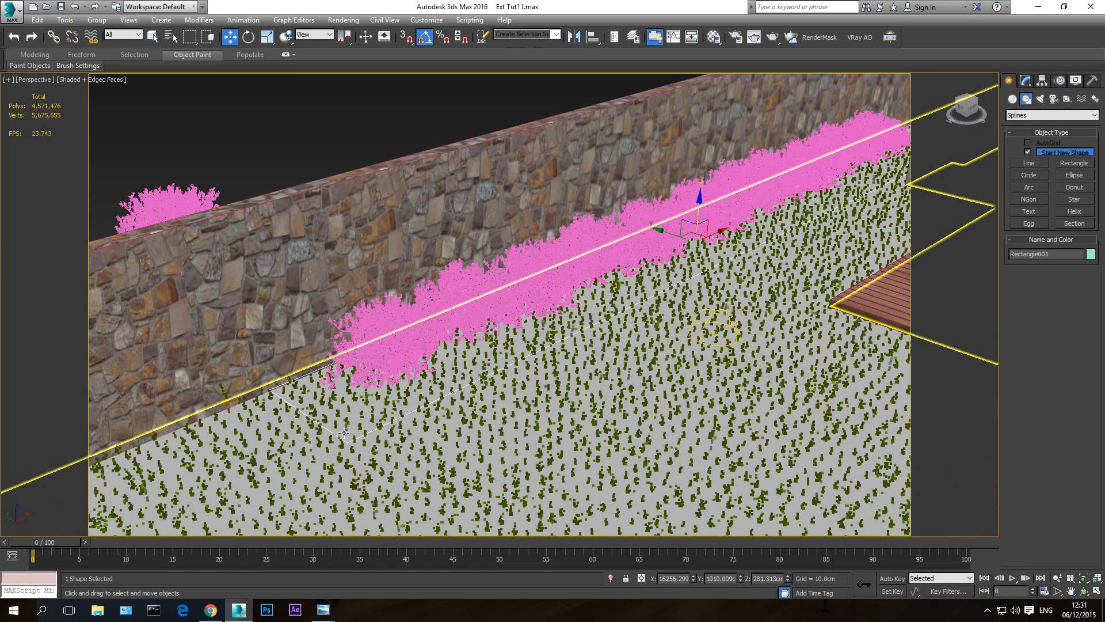
- Delete every bush in the row along the inside of the stone wall, keeping the single copy outside the wall
scroll(518, 288, "down", 3)
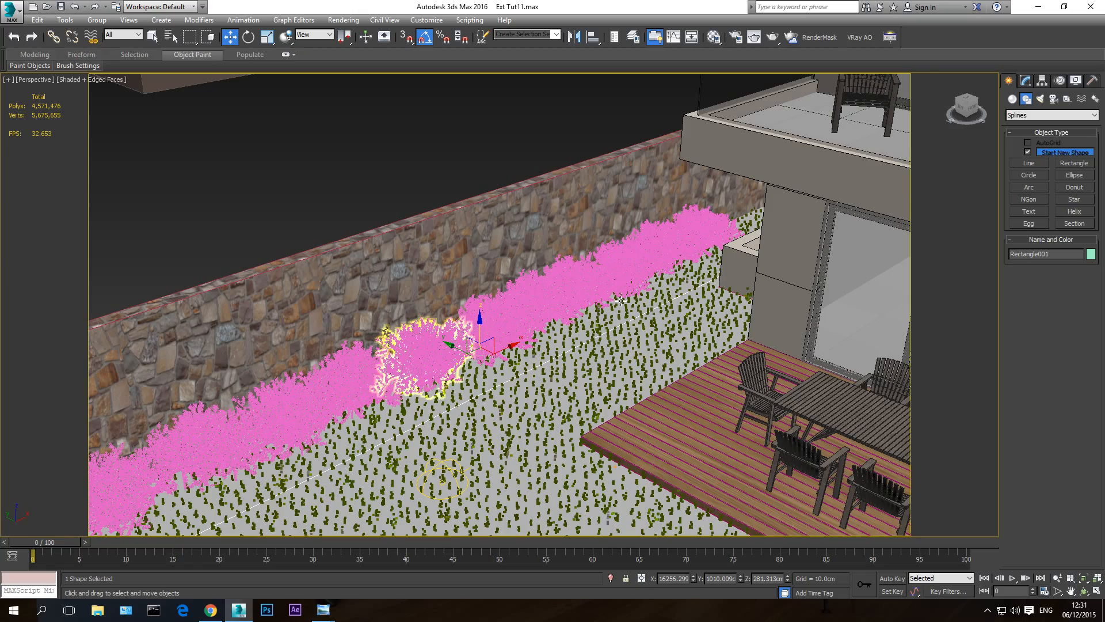
scroll(543, 367, "up", 5)
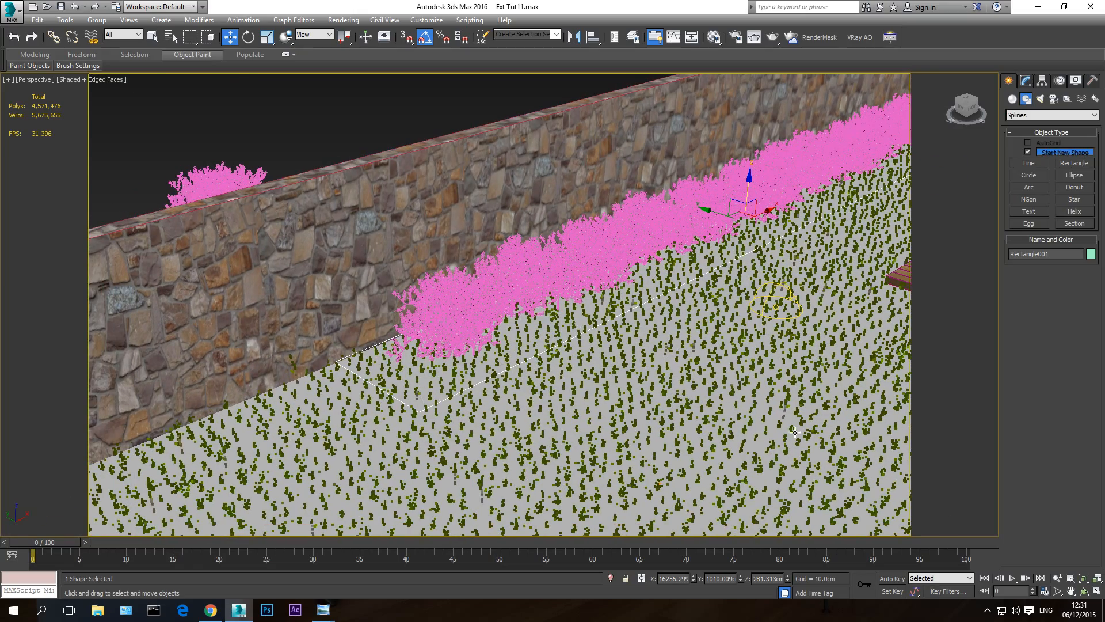
middle_click_drag(795, 431, 547, 333, "alt")
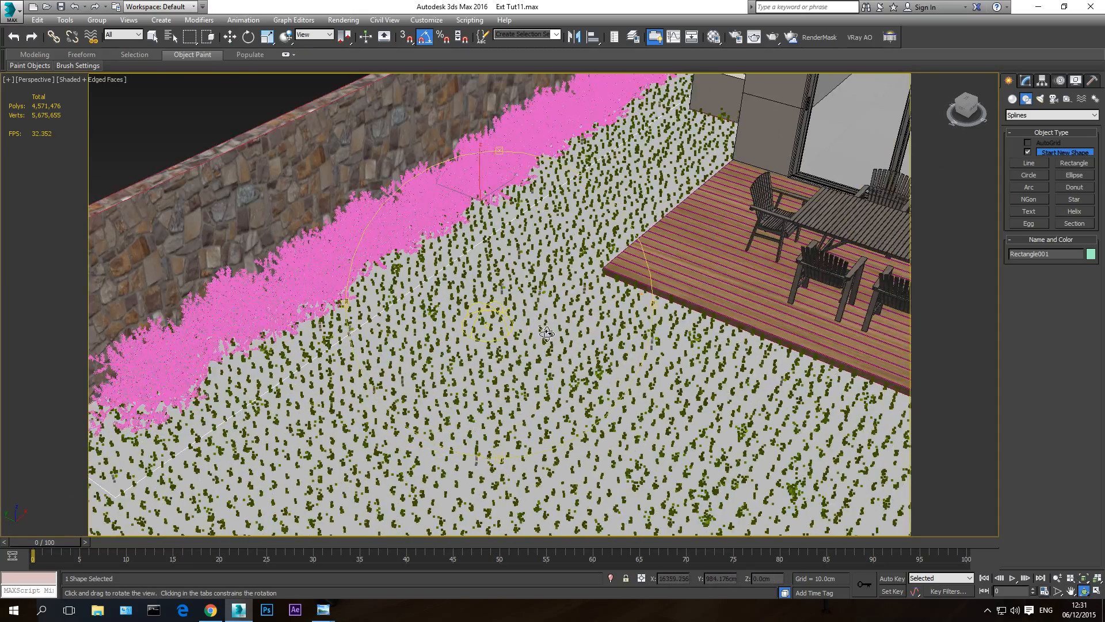
scroll(546, 333, "down", 5)
scroll(537, 329, "up", 5)
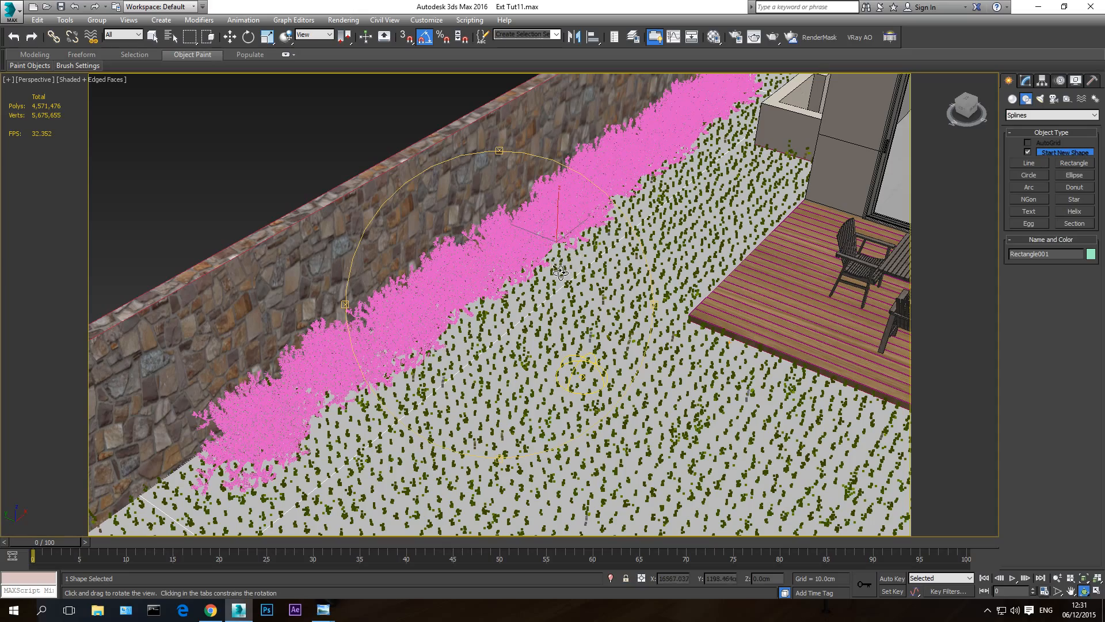
key("alt+z")
scroll(592, 264, "down", 5)
scroll(592, 265, "up", 4)
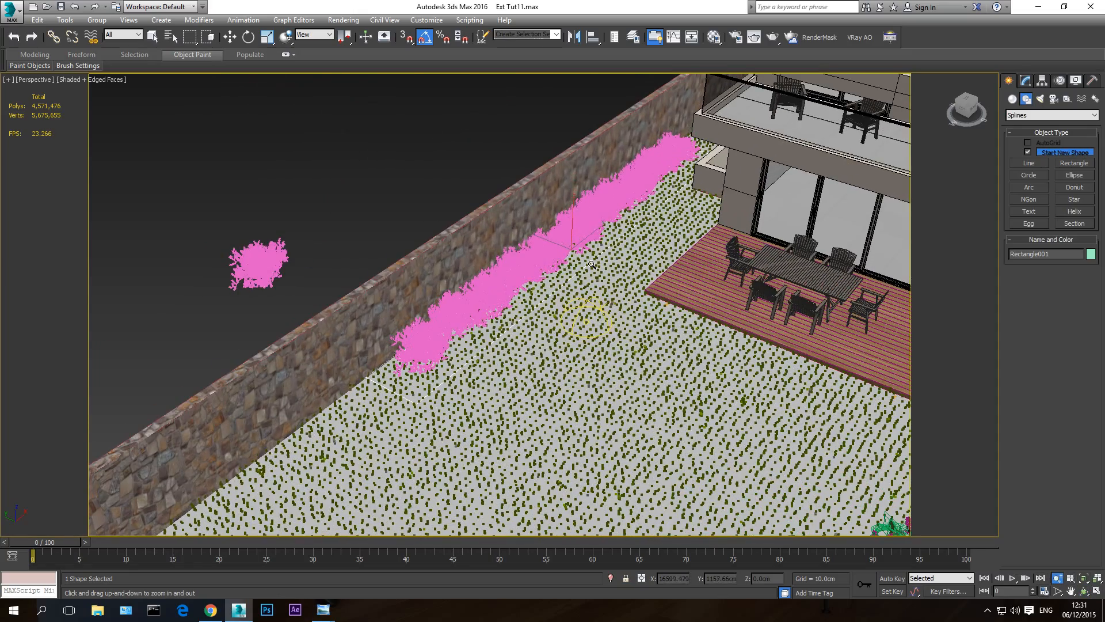
key("w")
left_click(676, 145)
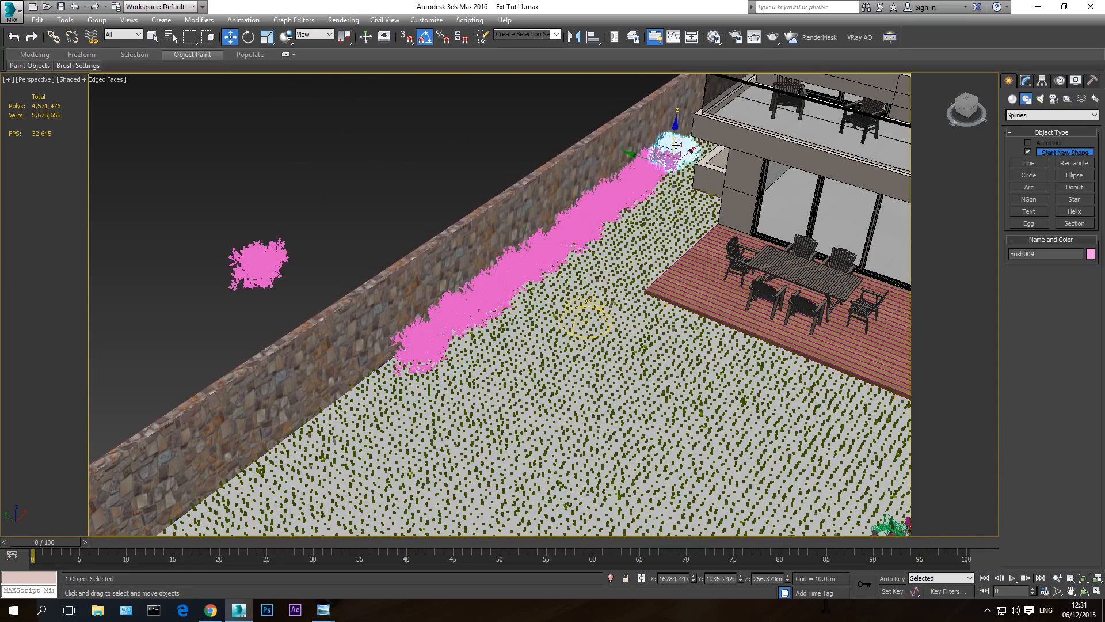
key("Delete")
left_click(654, 163)
key("Delete")
left_click(611, 192)
key("Delete")
left_click(641, 175)
key("Delete")
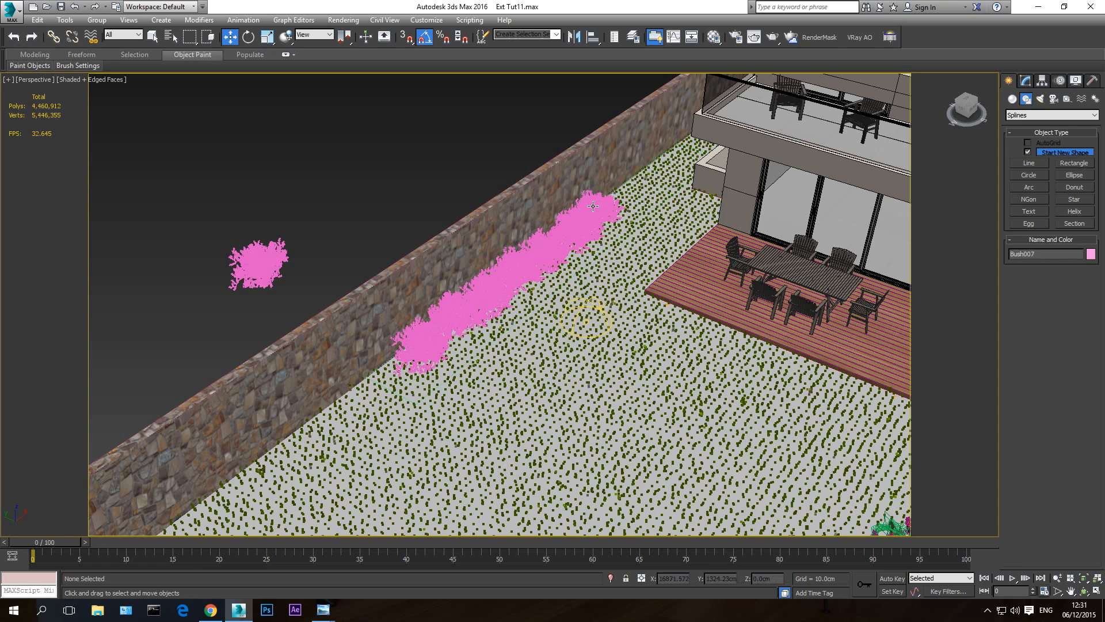
left_click(594, 214)
key("Delete")
left_click(565, 229)
key("Delete")
left_click(538, 253)
key("Delete")
left_click(506, 268)
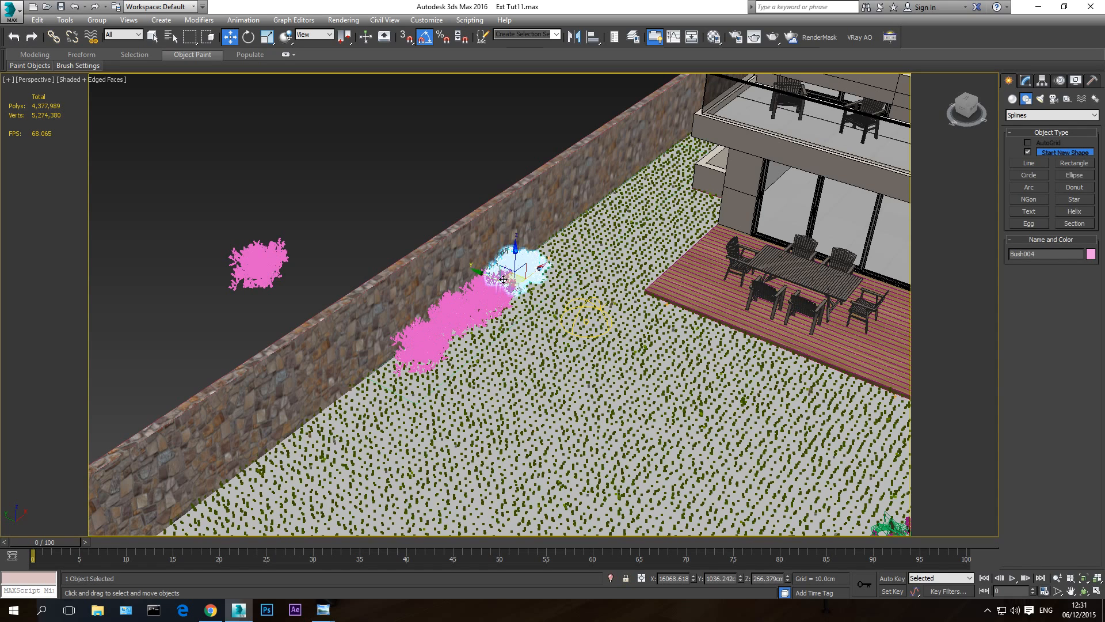
key("Delete")
left_click(483, 292)
key("Delete")
left_click(450, 316)
key("Delete")
left_click(420, 344)
key("Delete")
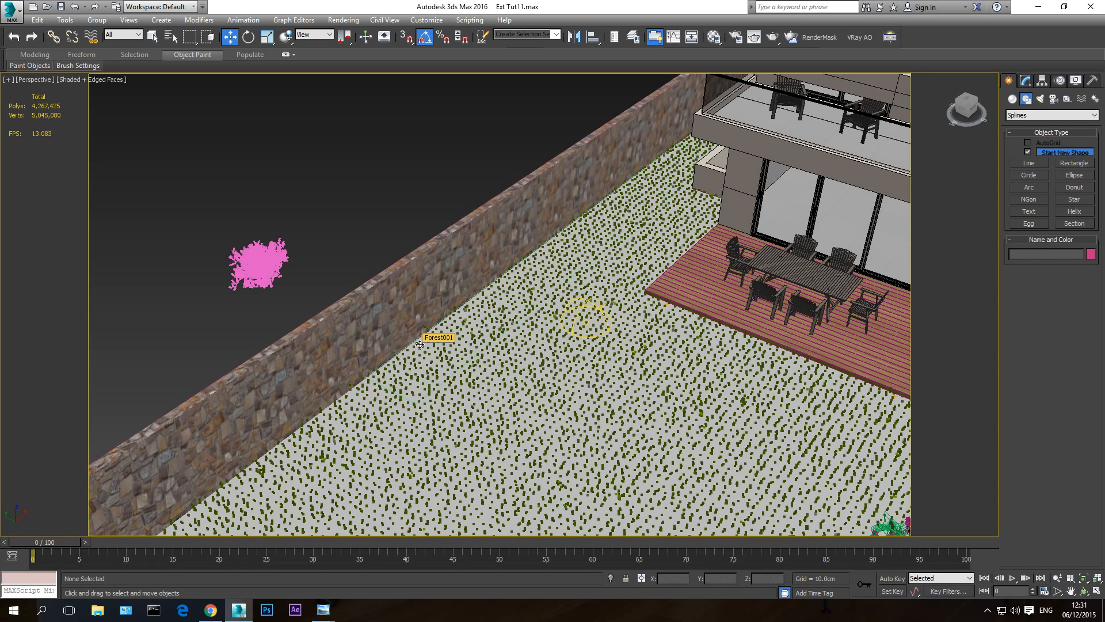
- Switch the view to wireframe and rename the rectangle spline beside the wall as bush area line
key("F3")
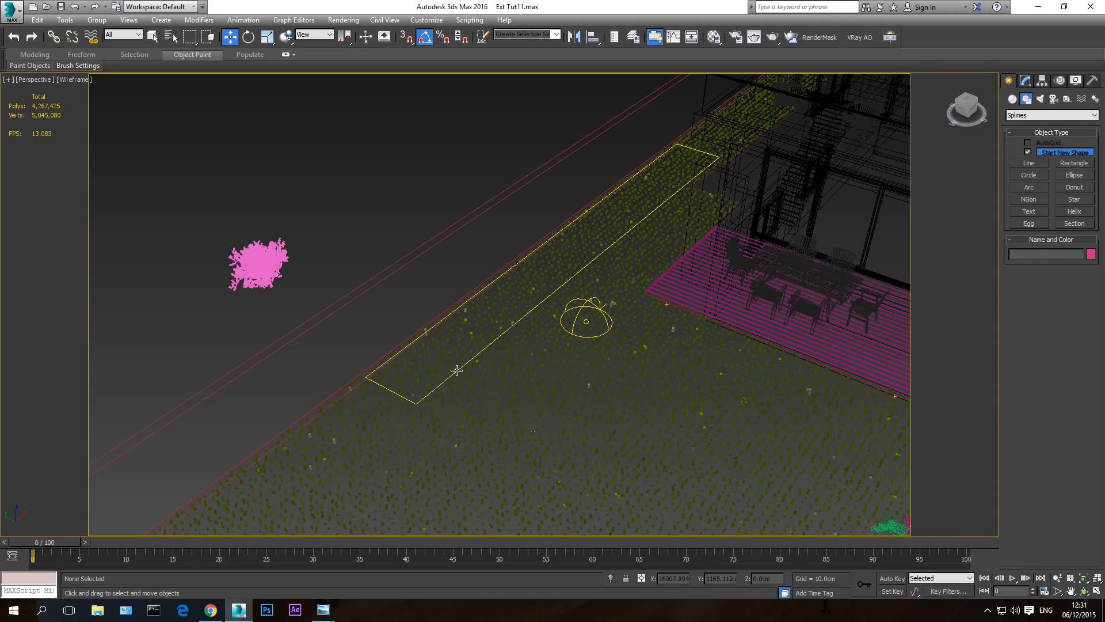
left_click(457, 370)
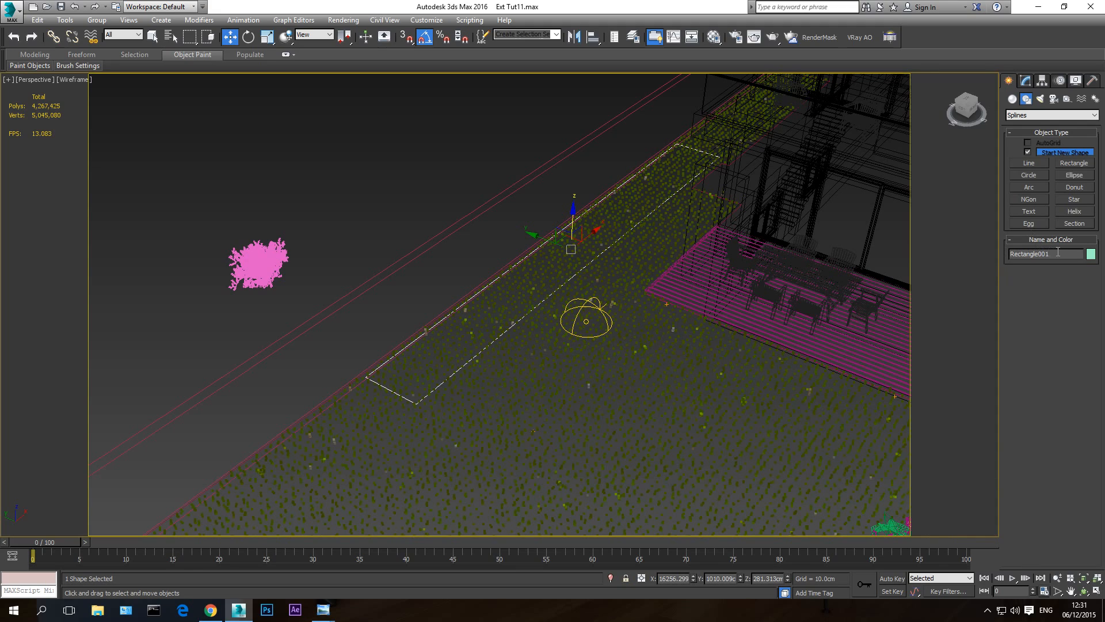
left_click_drag(1058, 251, 1003, 269)
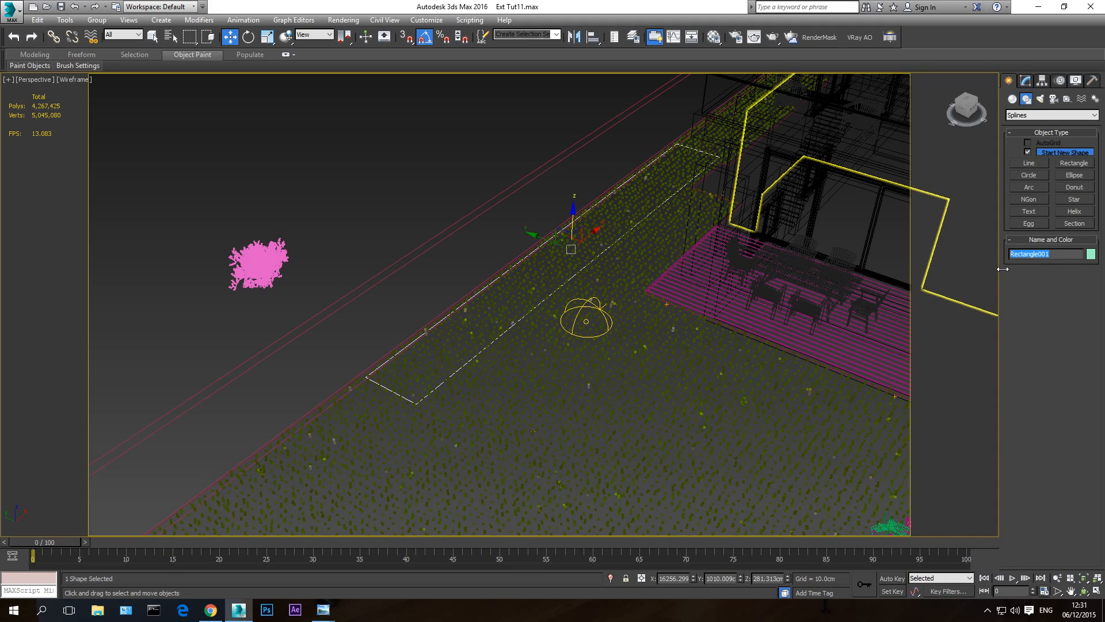
type("bush area line")
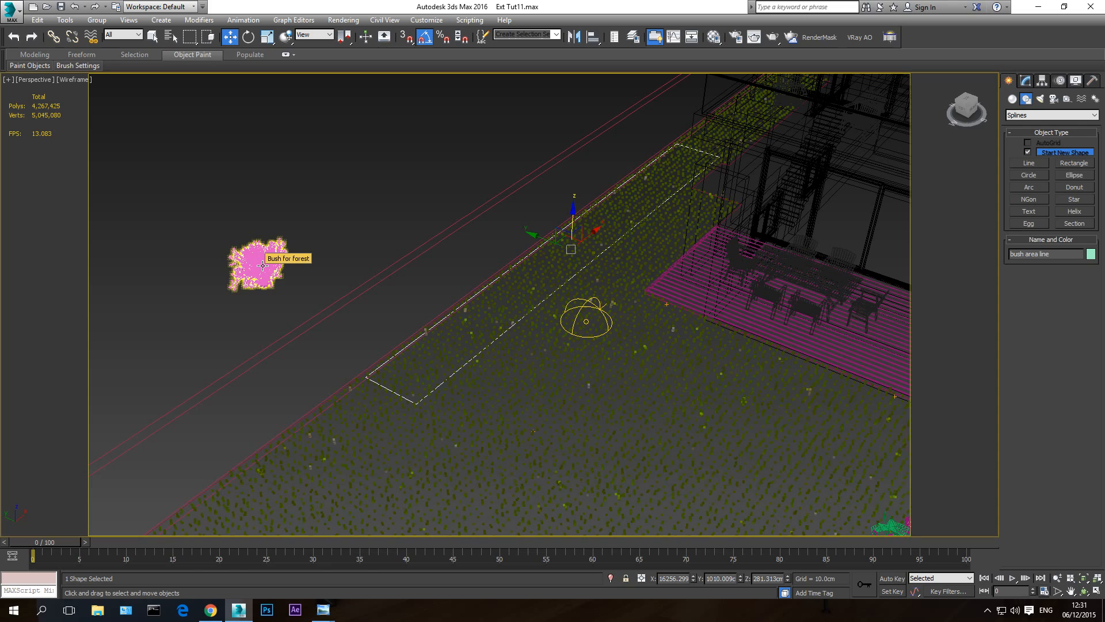
- Hide everything except Bush for forest and the bush area line spline, and clear the selection
left_click(263, 265, "ctrl")
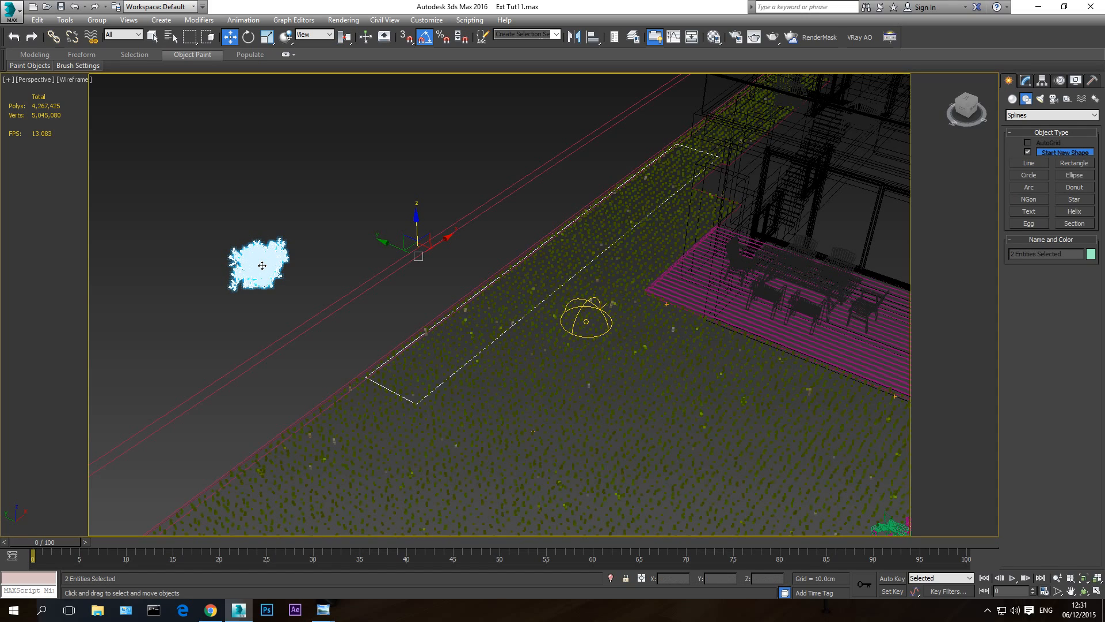
right_click(262, 265)
left_click(295, 225)
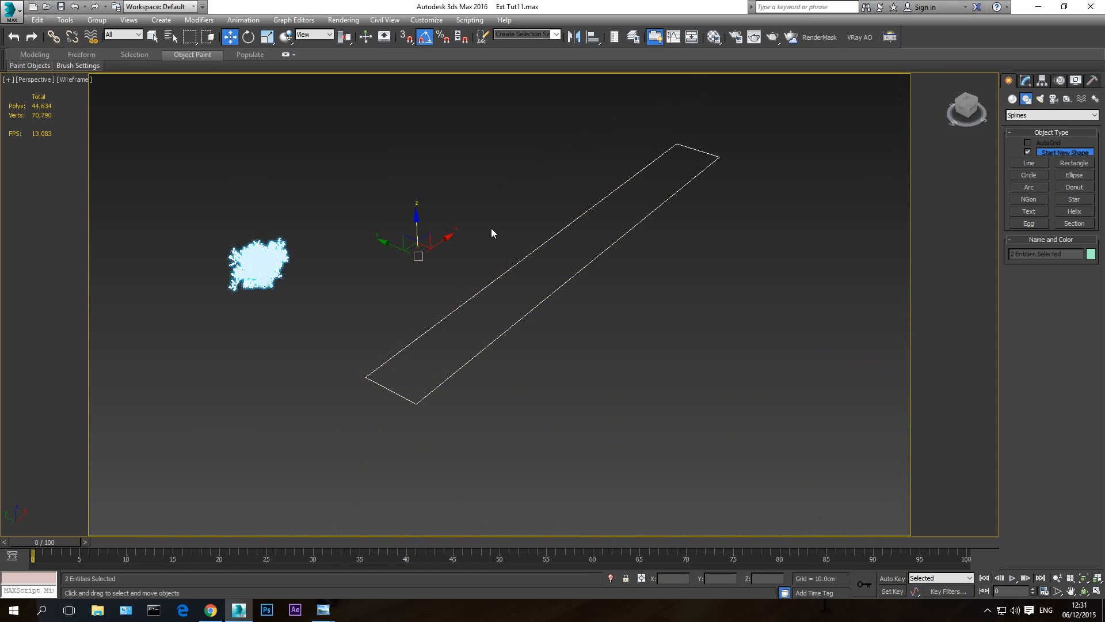
left_click(494, 222)
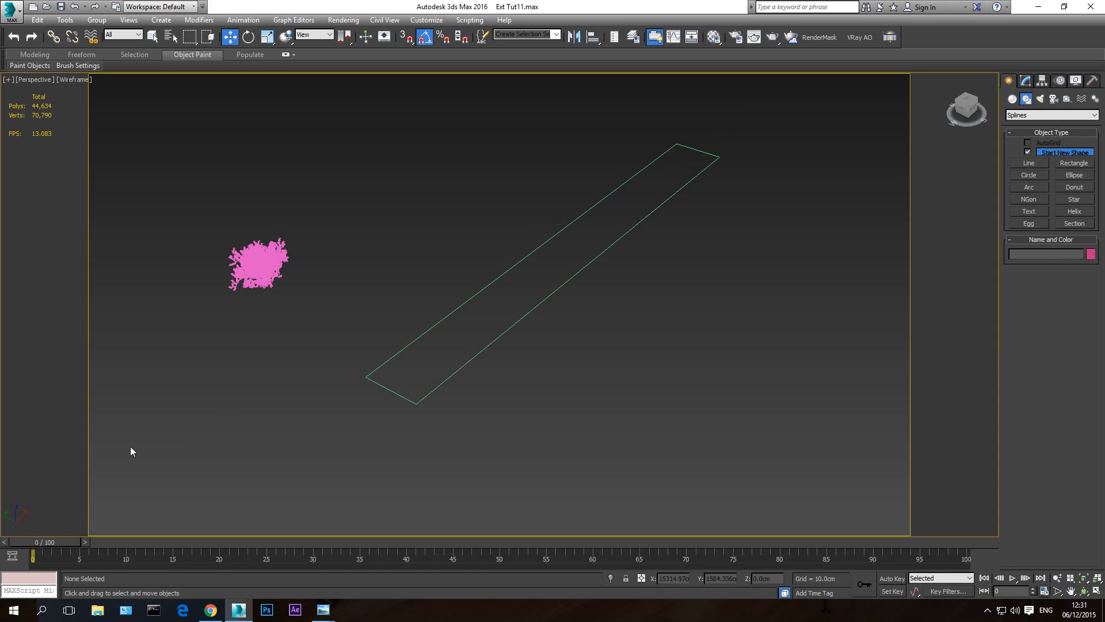
- Display the Perspective view as shaded without edged faces
key("F3")
key("F3")
key("F3")
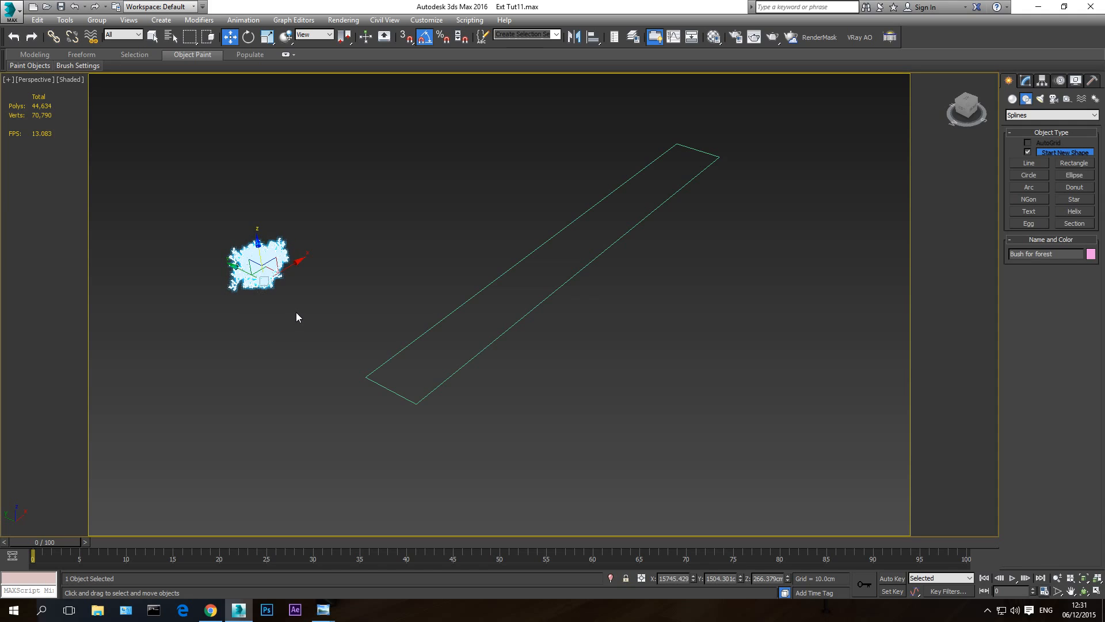
key("F4")
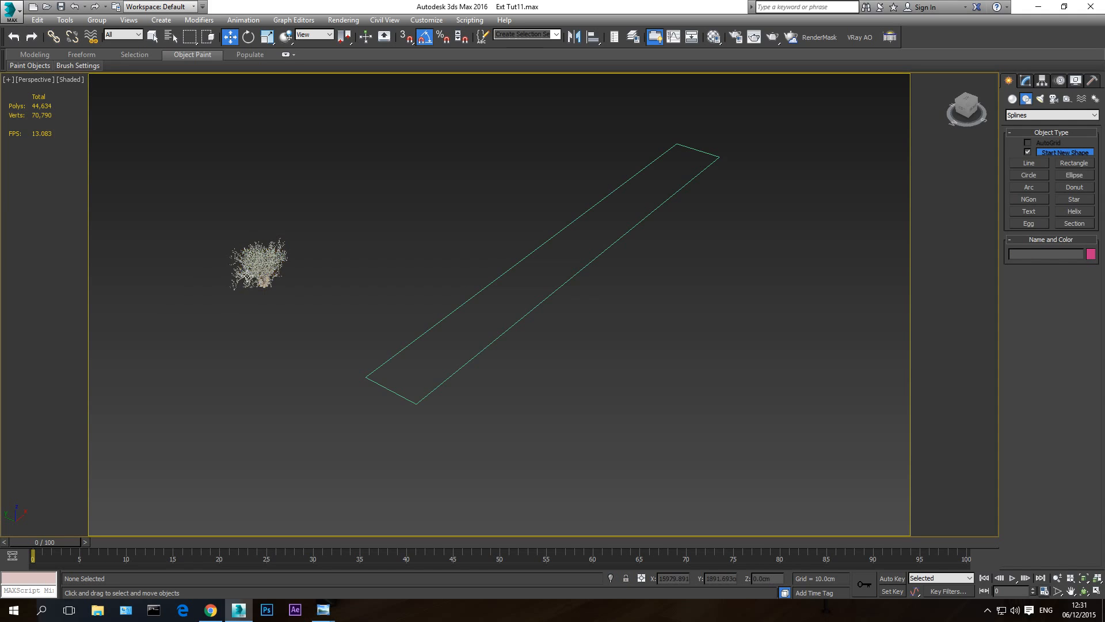
- Try cloning Bush for forest along the X axis as 10 copies, undo the clones and interrupt the autosave
left_click(274, 264)
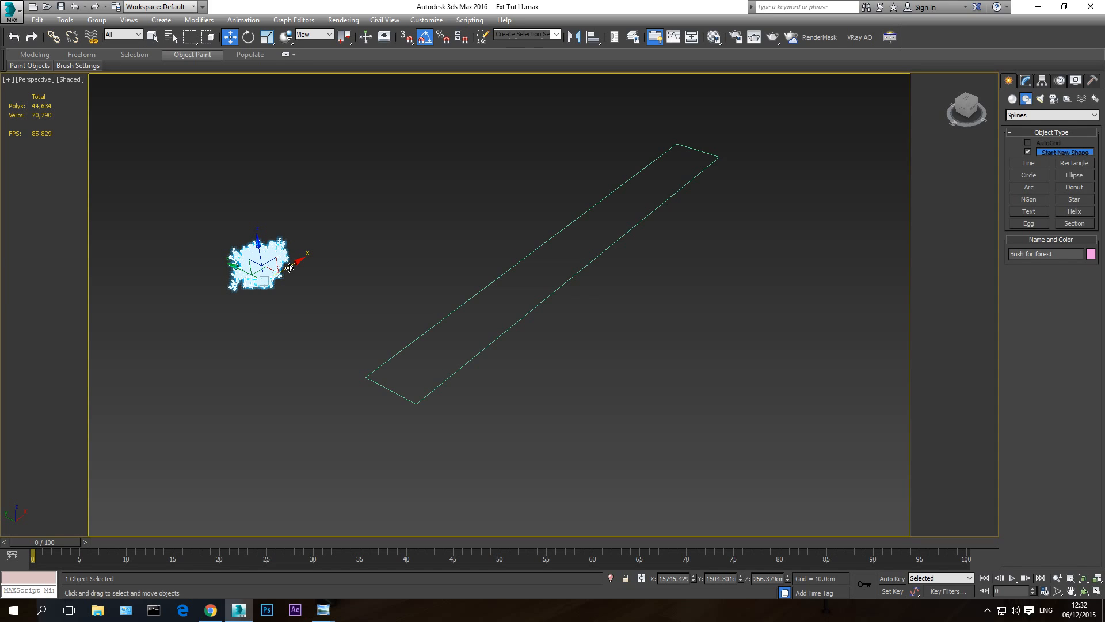
left_click_drag(290, 267, 338, 246, "shift")
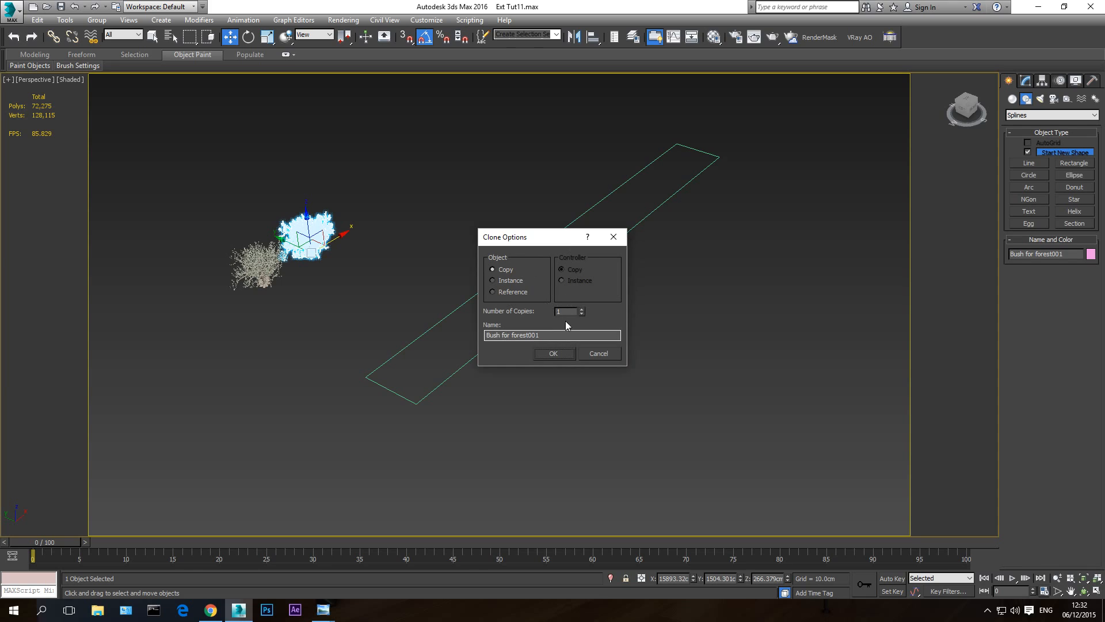
left_click(570, 311)
type("10")
left_click(554, 353)
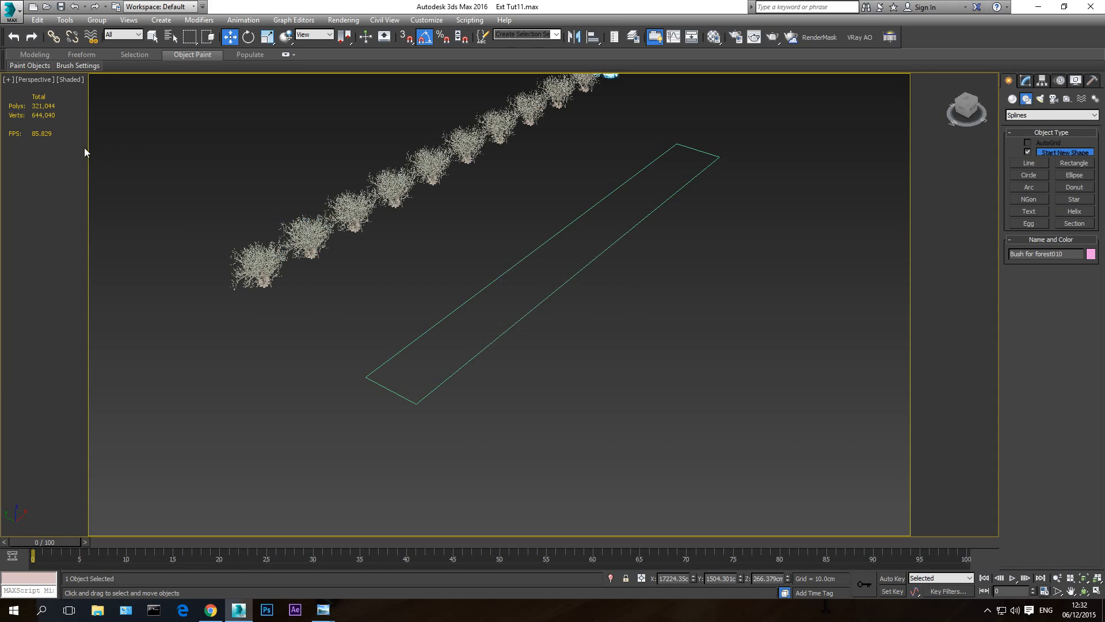
scroll(474, 282, "down", 6)
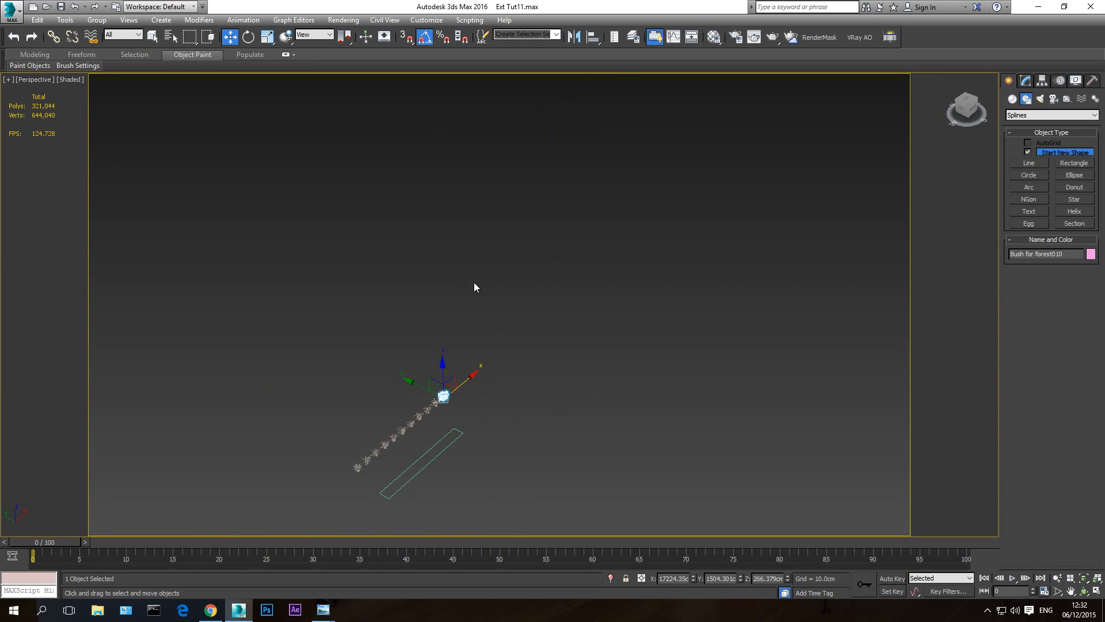
left_click(1058, 578)
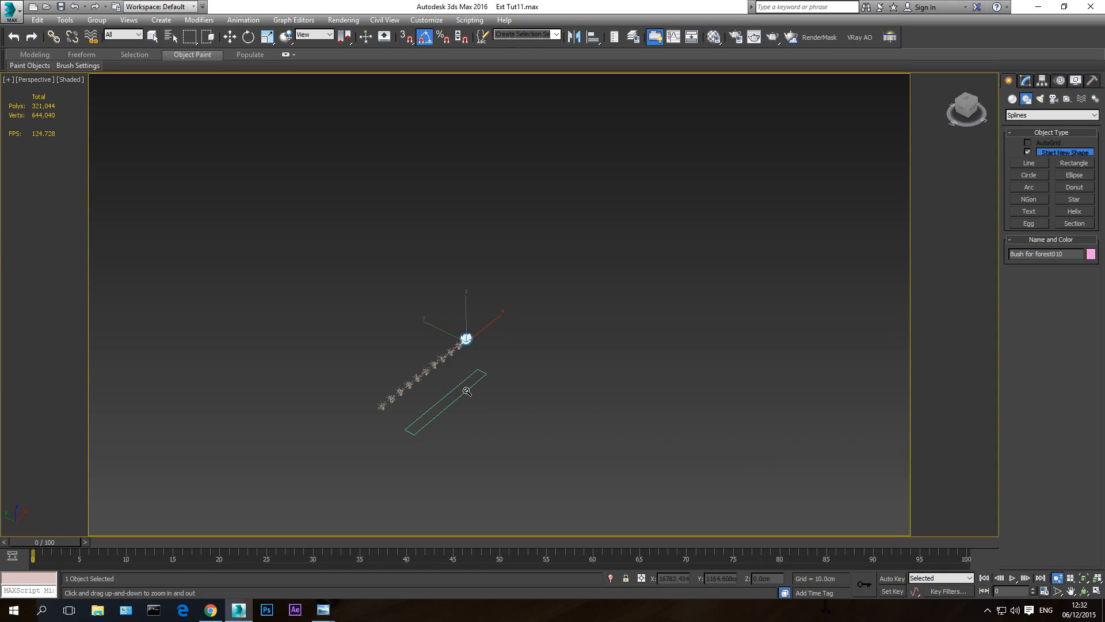
mouse_move(440, 388)
left_mouse_down()
mouse_move(440, 320)
mouse_move(448, 371)
left_mouse_up()
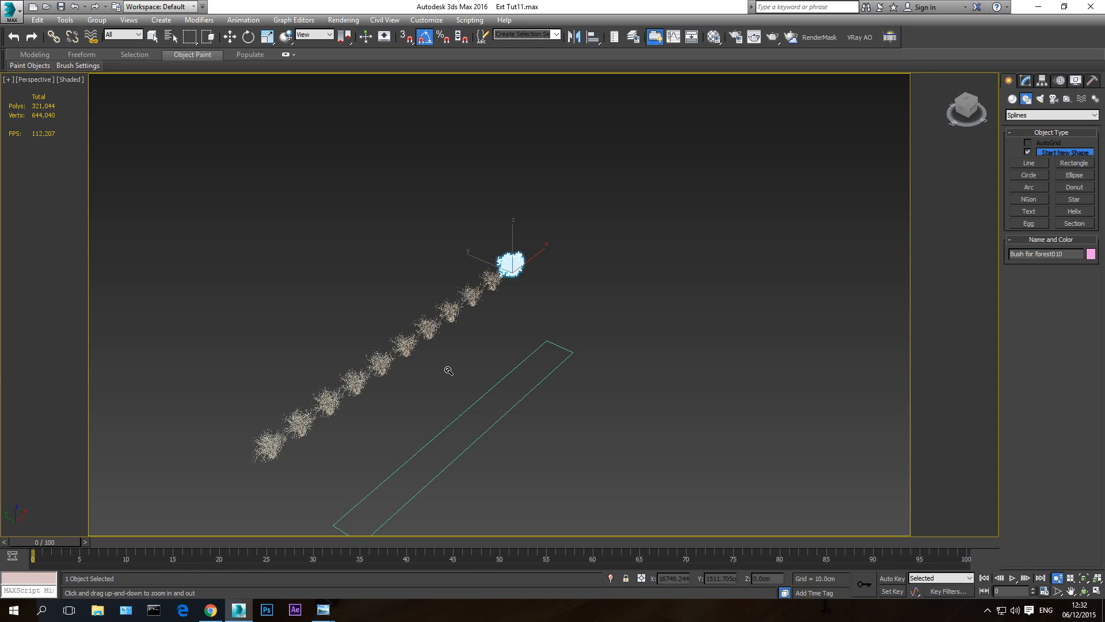
key("ctrl+z")
key("w")
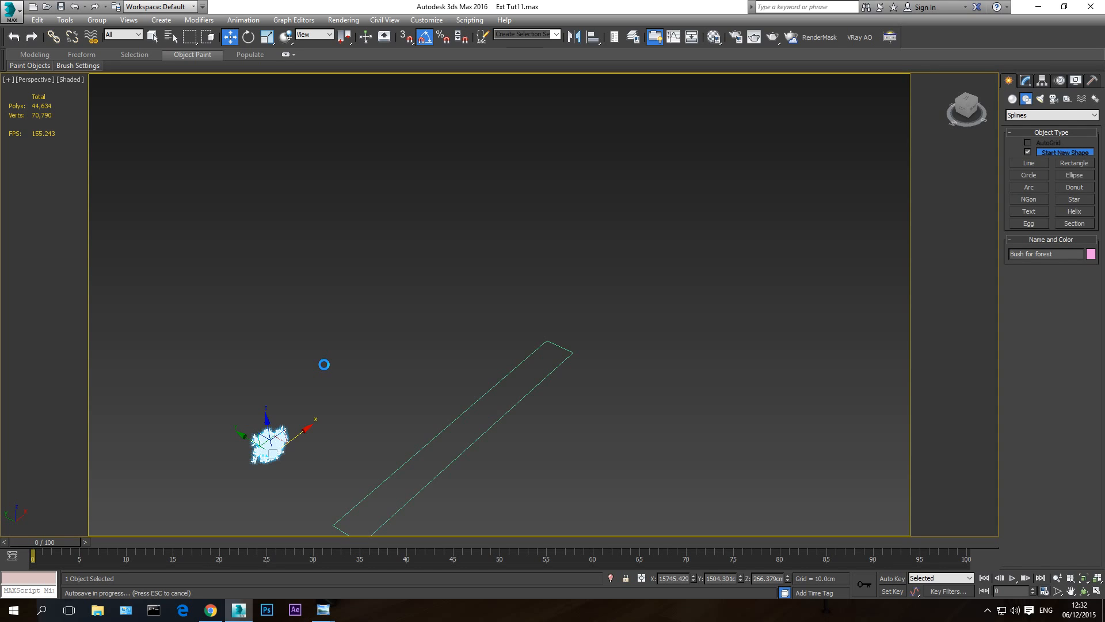
key("Escape")
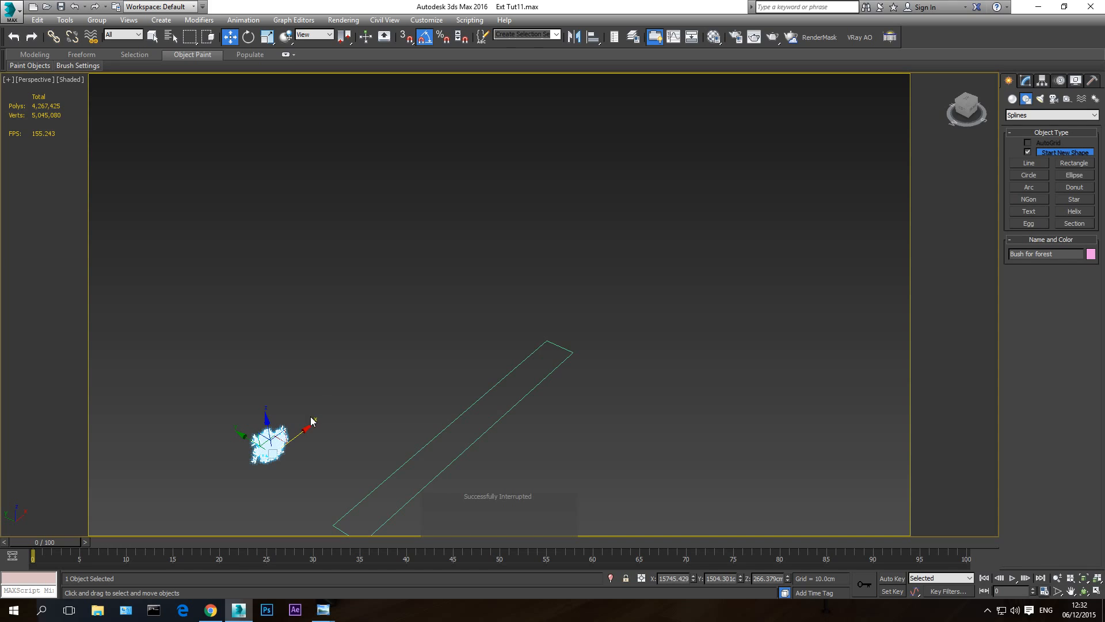
- Export Bush for forest as a V-Ray mesh into the Plugins guide\proxys folder of tutorial series, with proxies created automatically
middle_click_drag(311, 422, 320, 407)
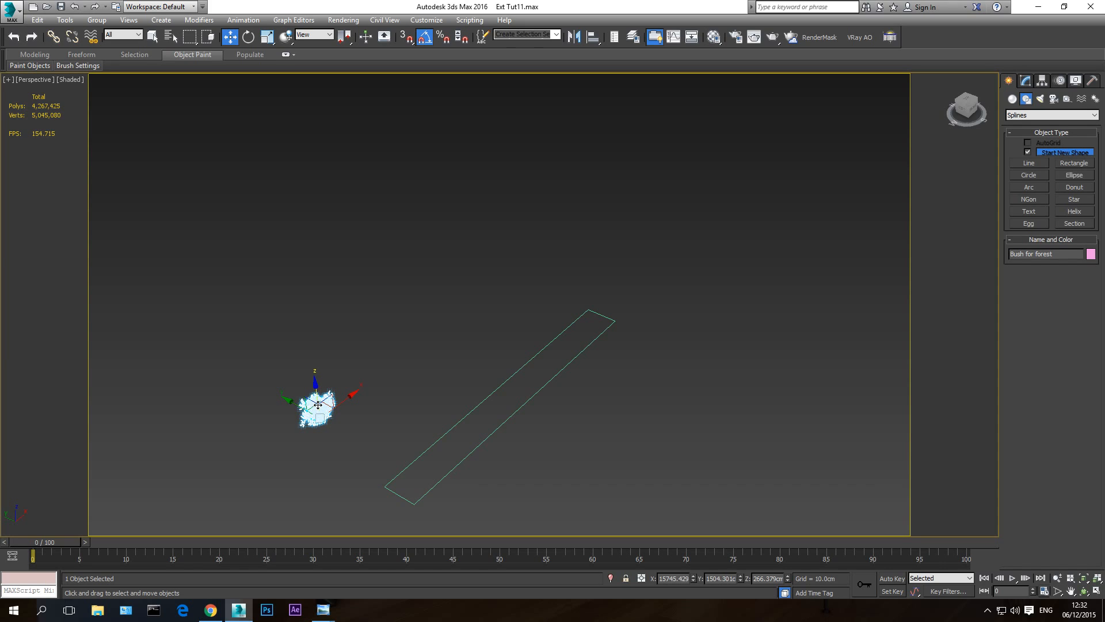
right_click(316, 403)
right_click(314, 405)
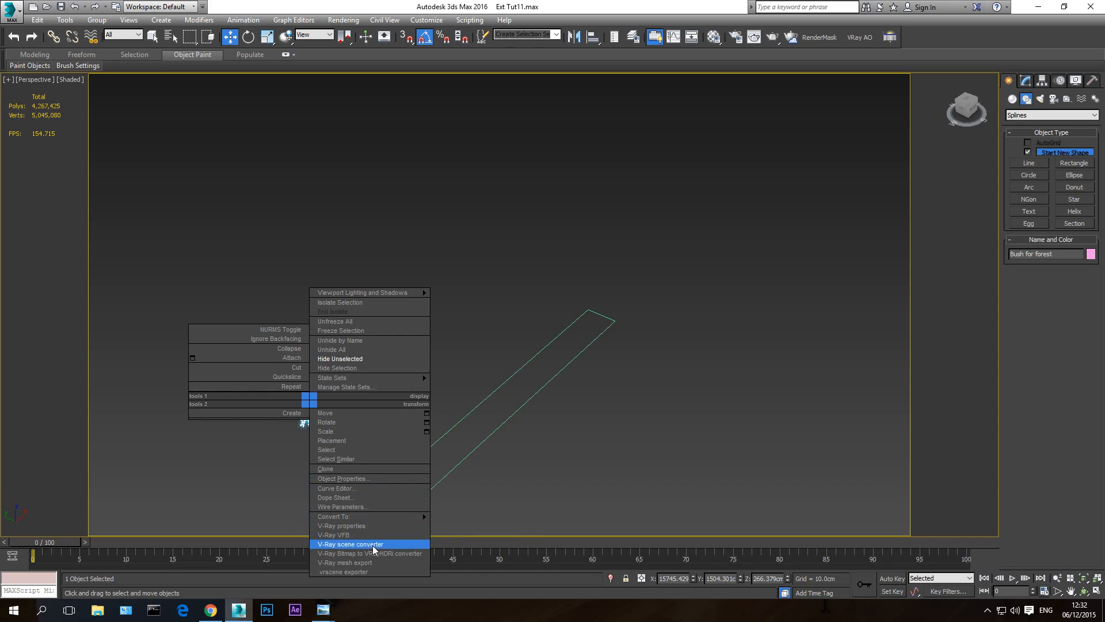
left_click(352, 563)
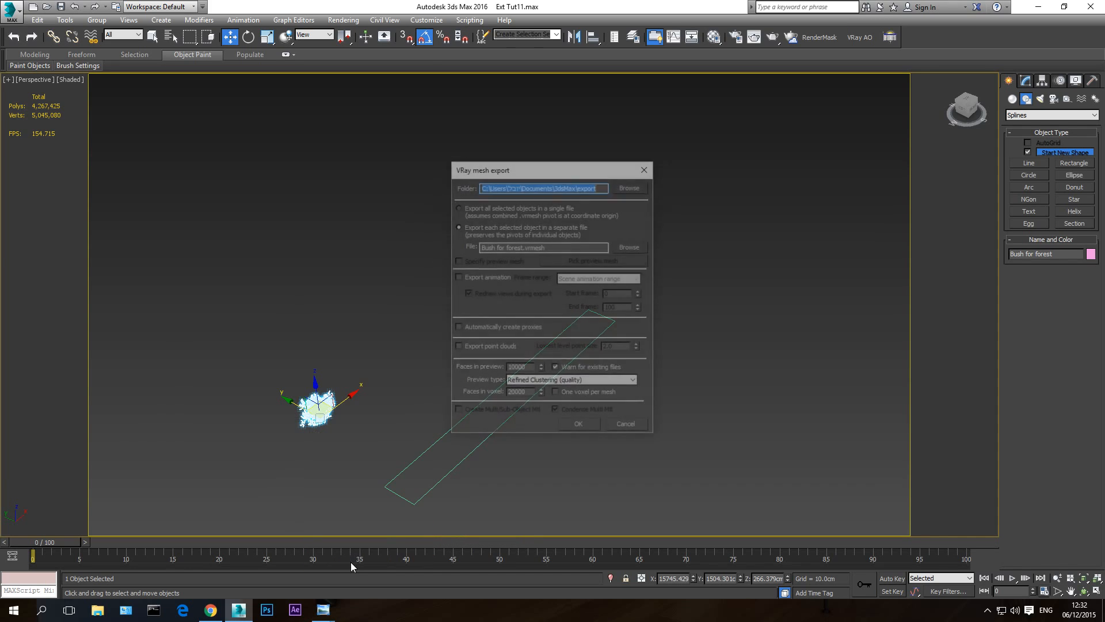
left_click(633, 187)
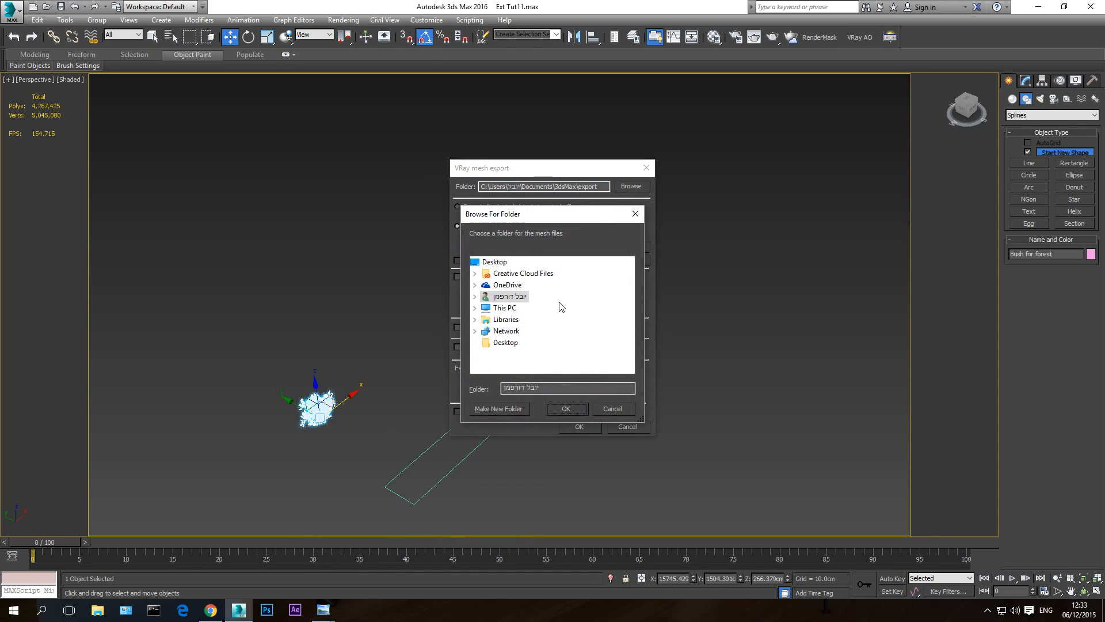
left_click(505, 309)
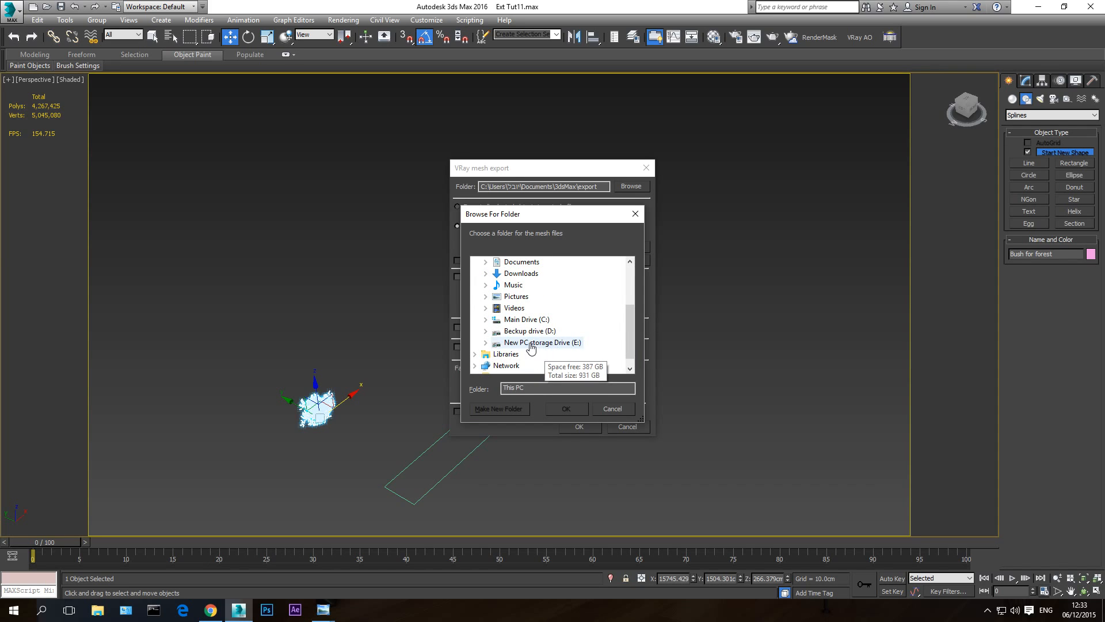
left_click(541, 342)
scroll(558, 322, "down", 1)
scroll(561, 314, "up", 1)
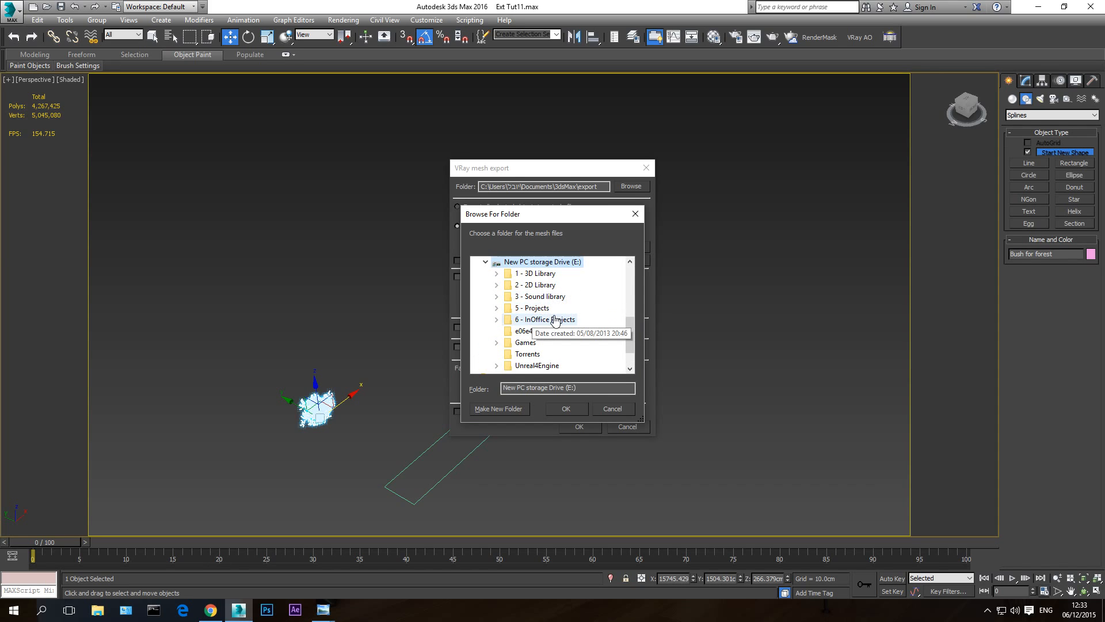
left_click(552, 319)
scroll(556, 312, "down", 2)
scroll(556, 312, "up", 1)
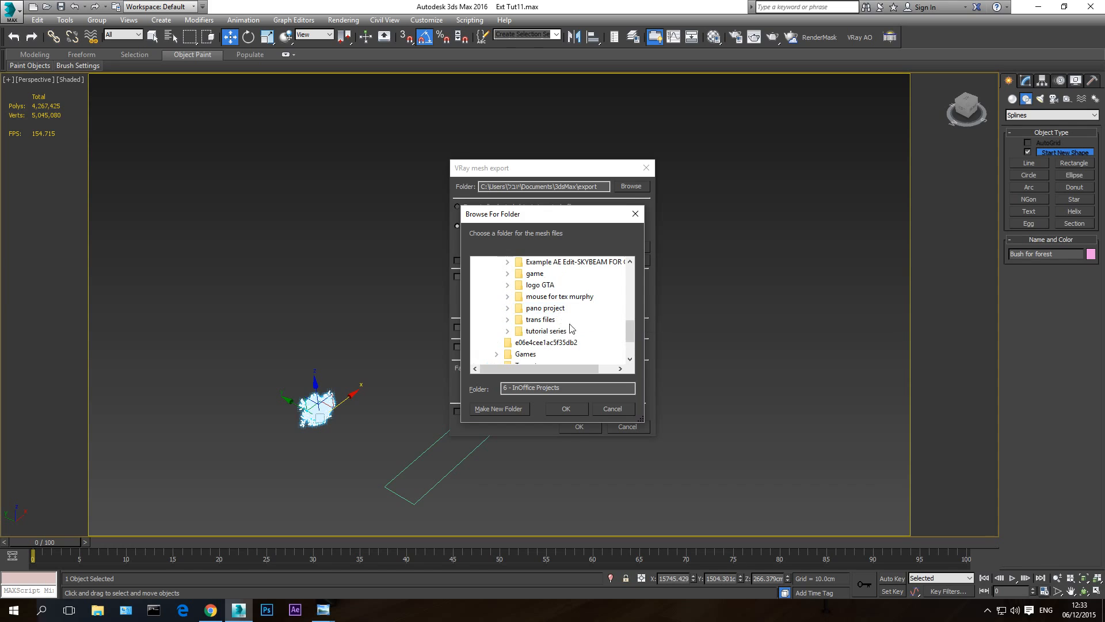
left_click(545, 331)
left_click(562, 275)
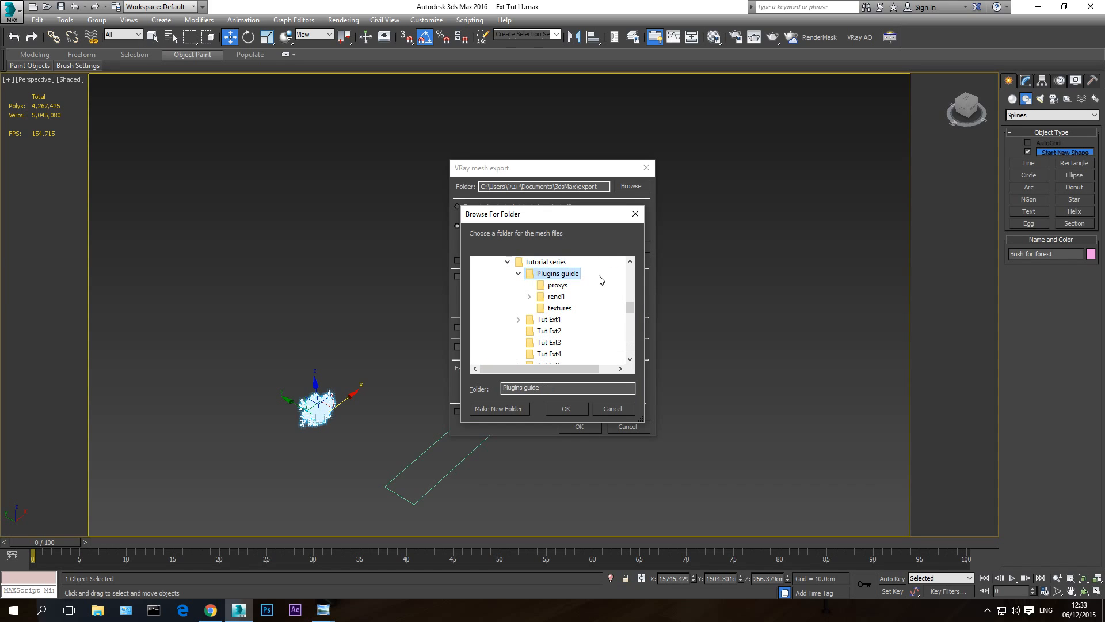
left_click(556, 286)
left_click(566, 408)
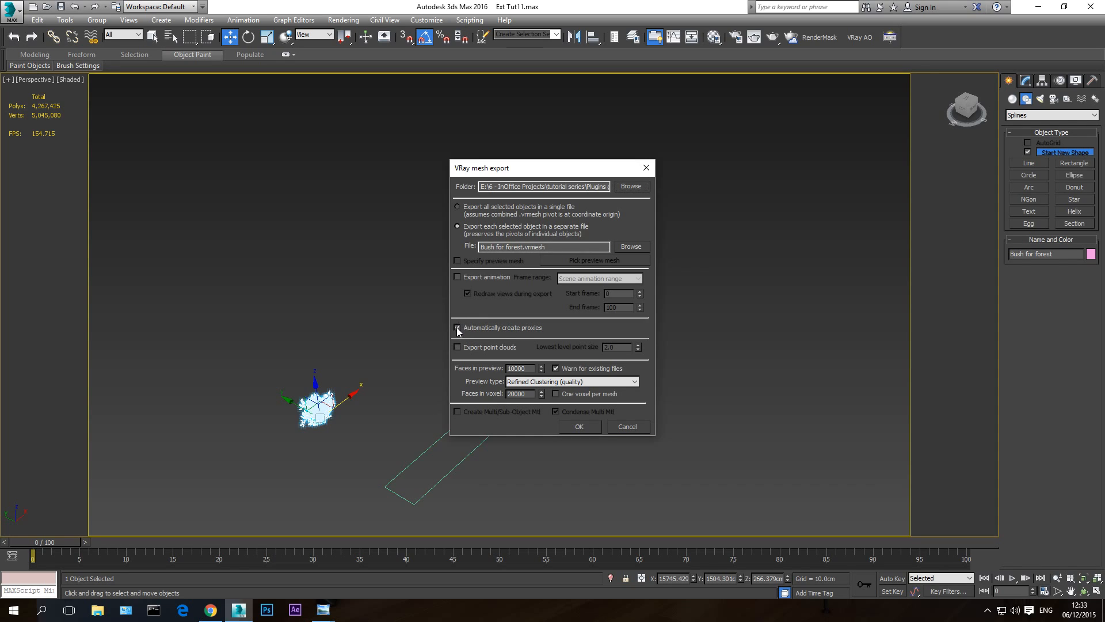
left_click(578, 428)
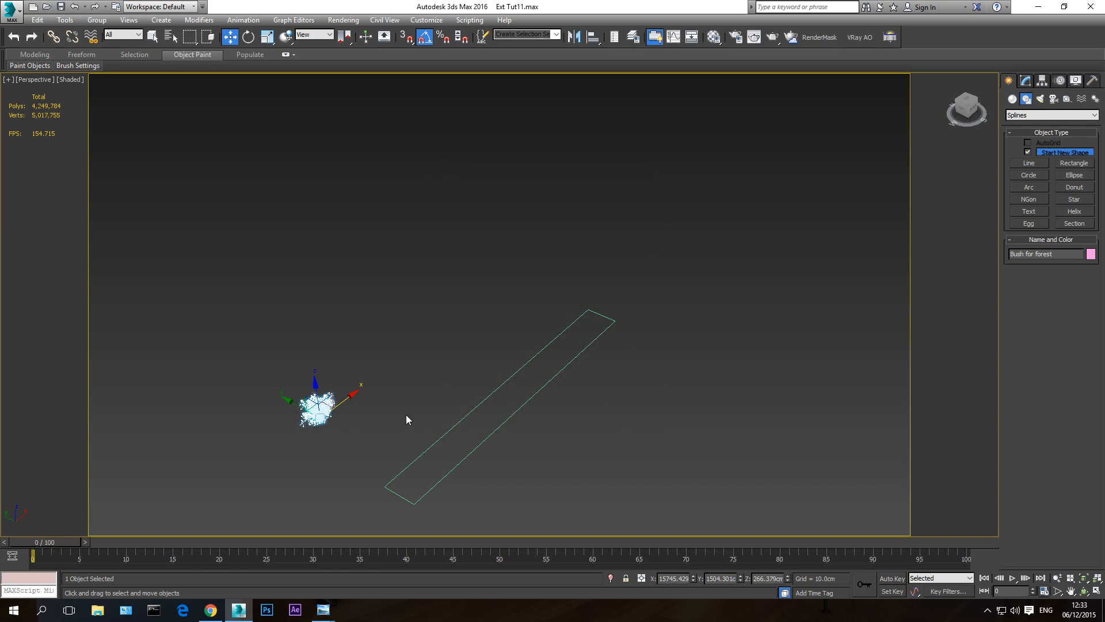
- Examine the bush proxy's preview mesh up close
left_click(1057, 578)
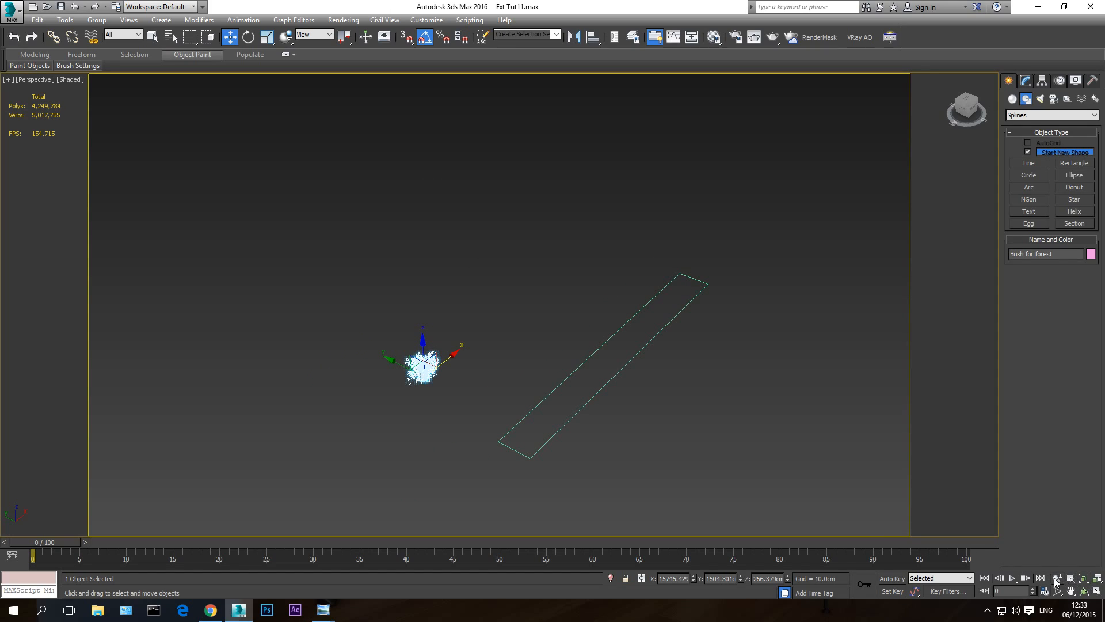
left_click_drag(467, 385, 536, 347)
right_click(537, 346)
left_click(602, 417)
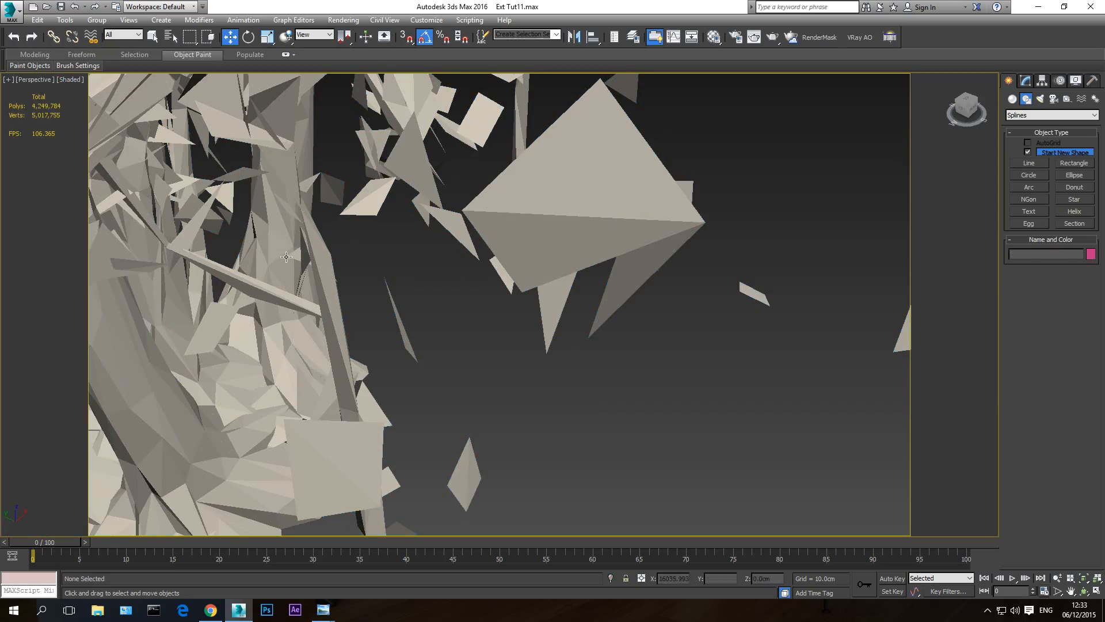
left_click(1058, 578)
left_click_drag(353, 274, 312, 176)
middle_click_drag(582, 261, 618, 321)
right_click(618, 321)
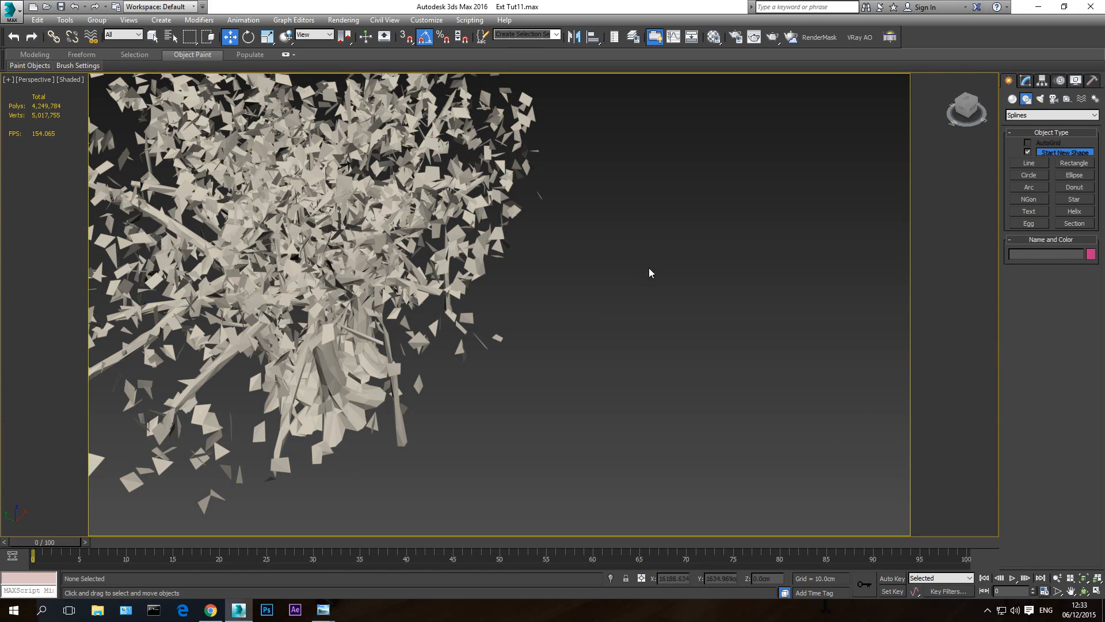
middle_click_drag(649, 269, 648, 290)
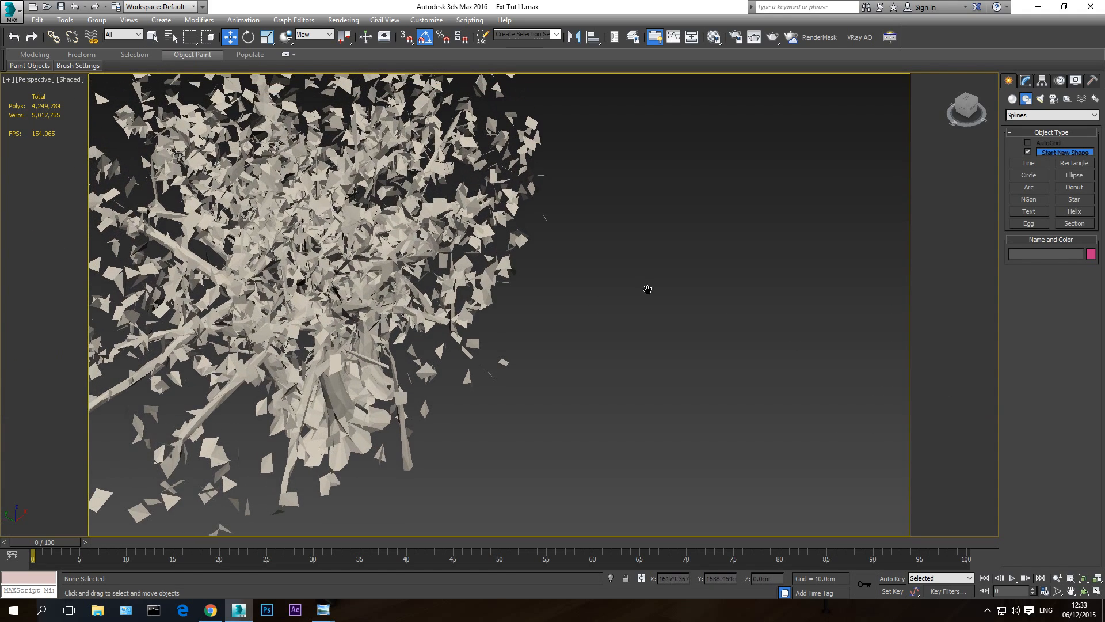
left_click(304, 241)
left_click(1058, 580)
left_click_drag(367, 289, 362, 334)
key("w")
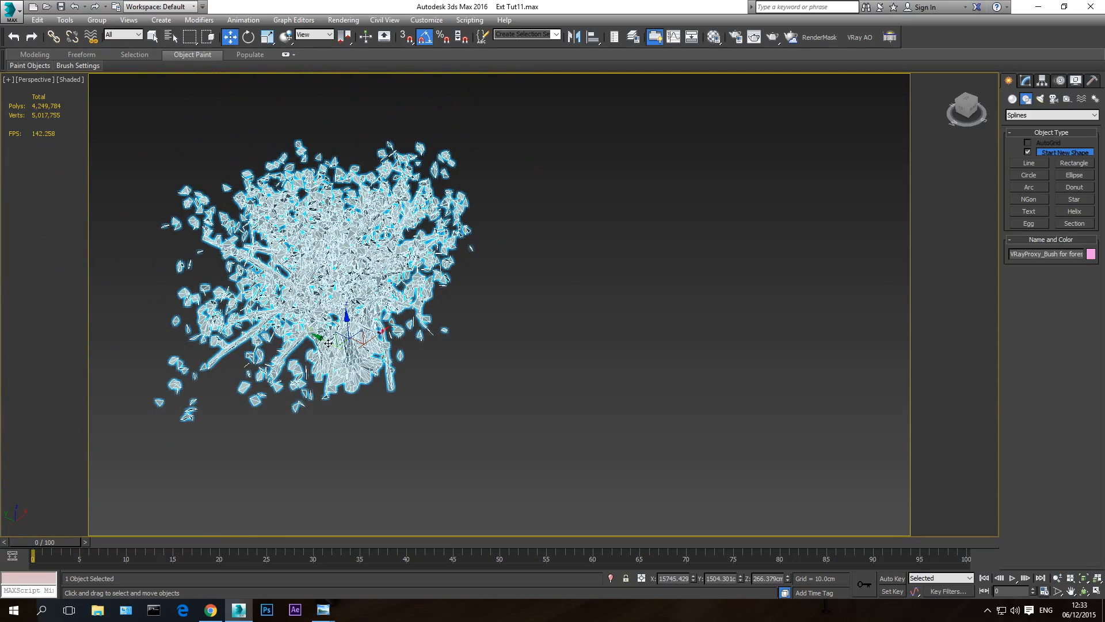
left_click_drag(329, 343, 589, 516, "shift")
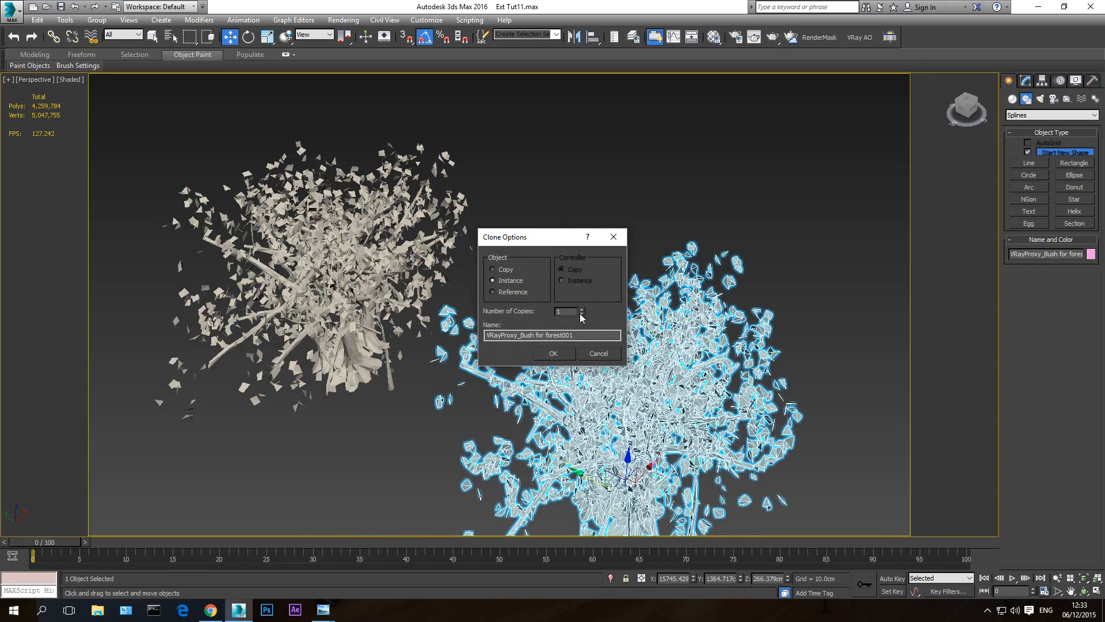
left_click(599, 353)
- Start creating a Forest Lite object from the Itoo Software geometry category
scroll(426, 338, "down", 2)
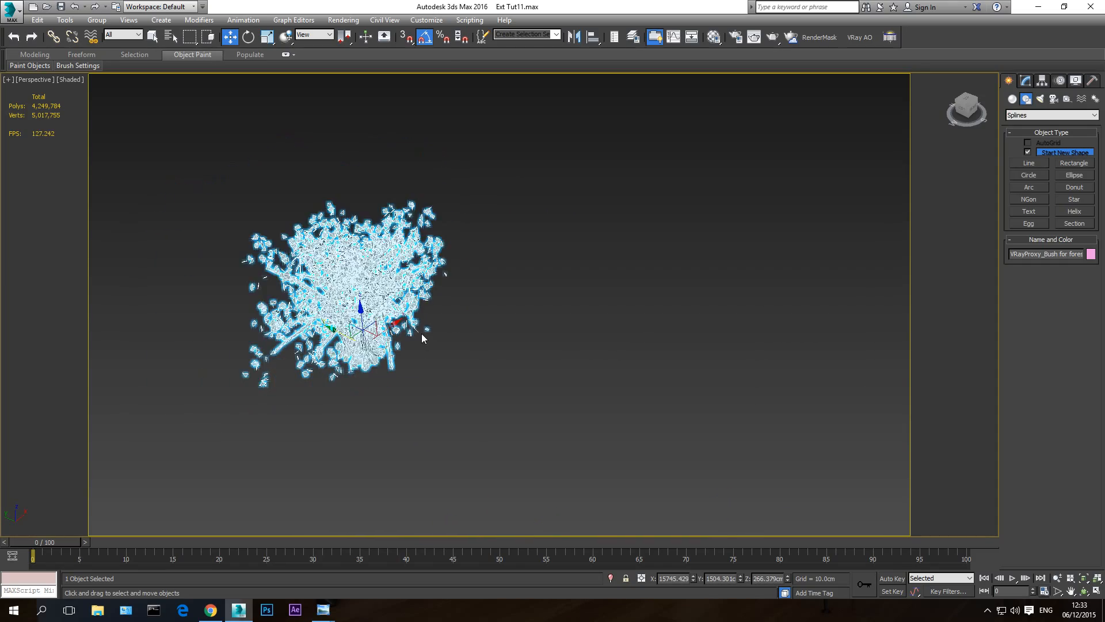
scroll(435, 341, "down", 2)
scroll(462, 371, "down", 2)
middle_click_drag(542, 388, 493, 316)
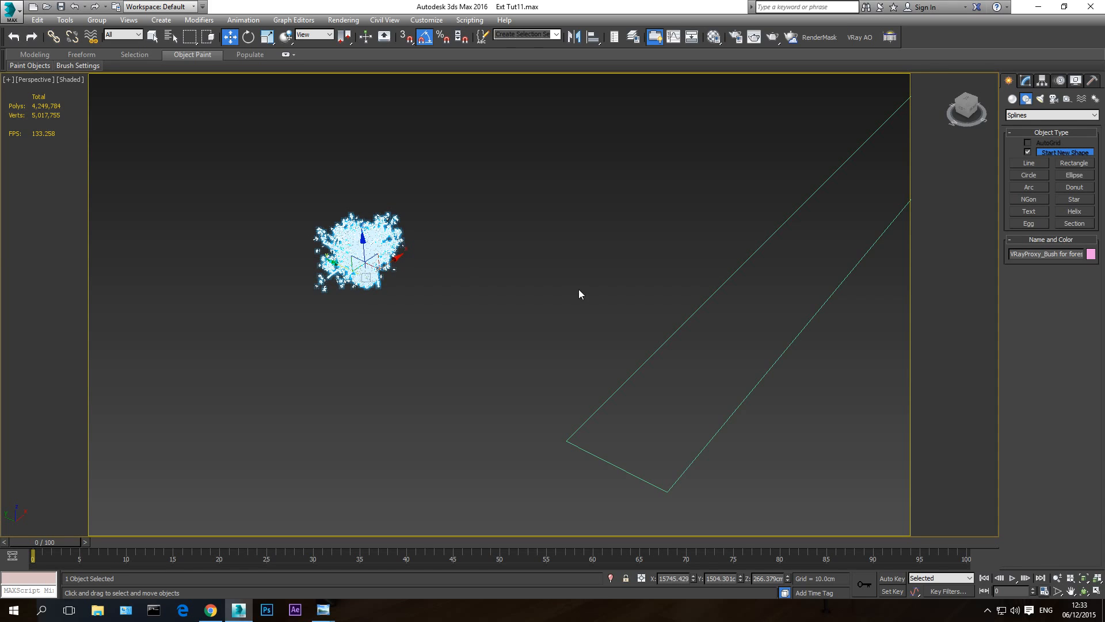
middle_click_drag(692, 266, 410, 306, "alt")
scroll(506, 302, "down", 2)
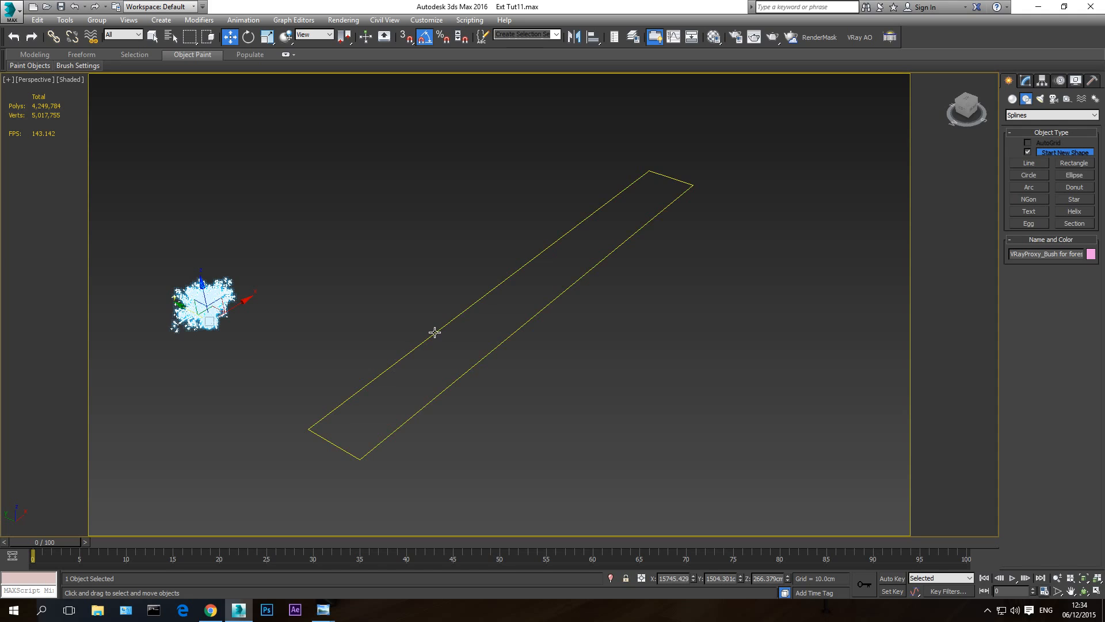
left_click(1012, 99)
left_click(1028, 116)
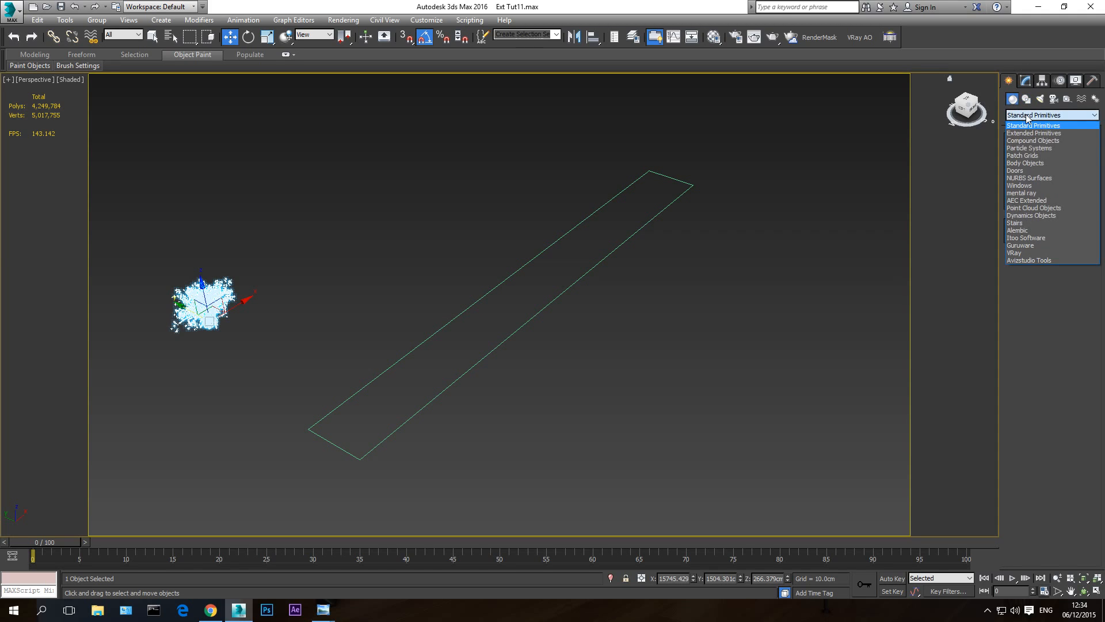
left_click(1028, 238)
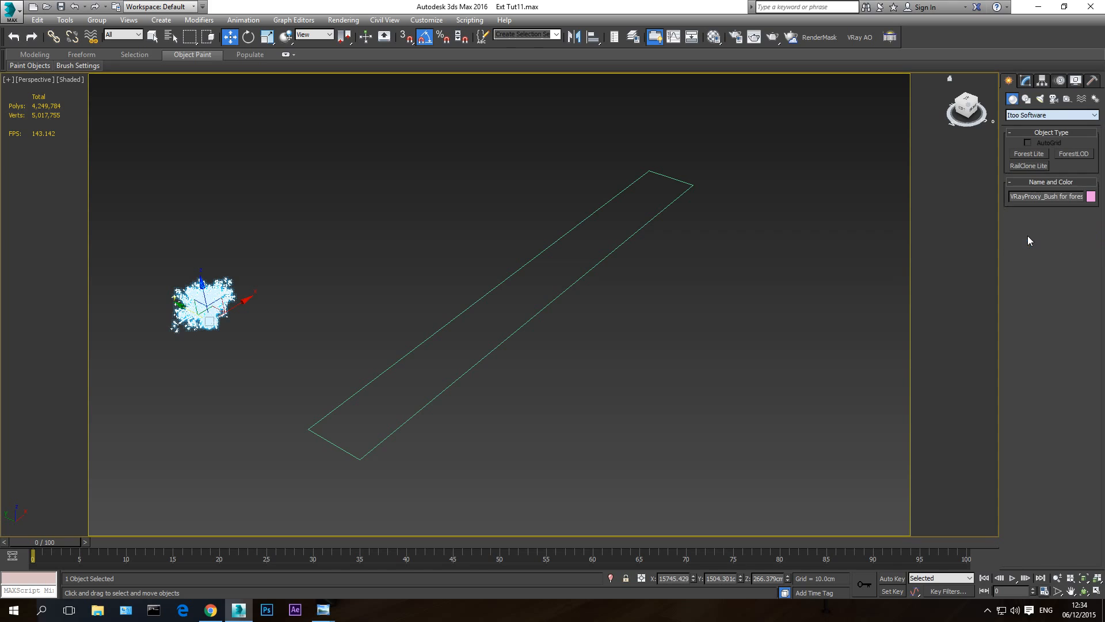
left_click(1028, 154)
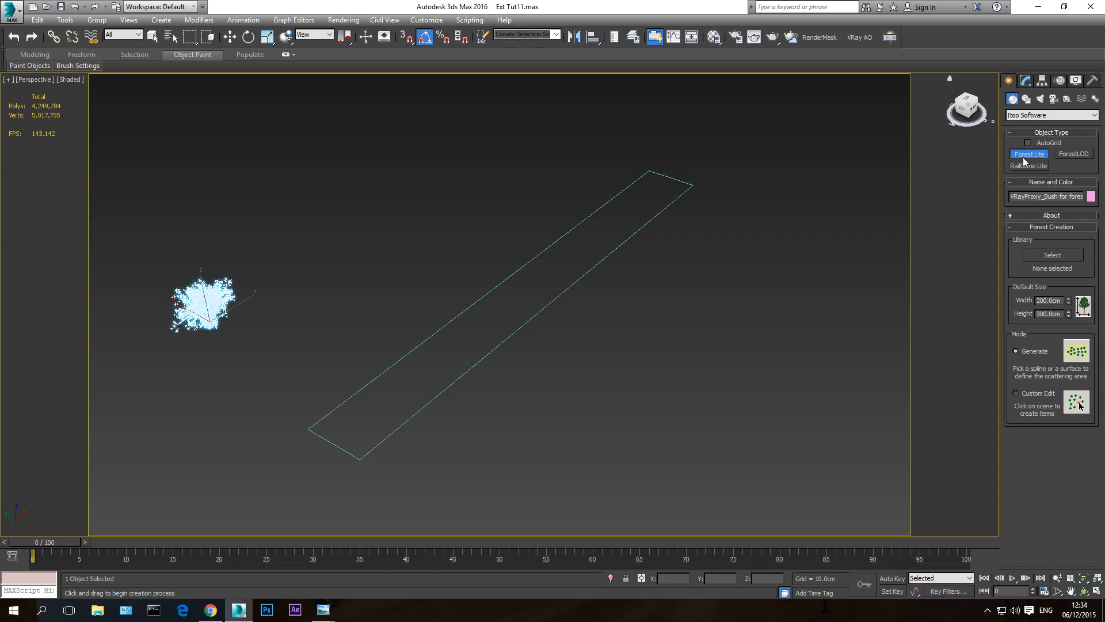
- Choose the Bush model from the HQPlants Free library and scatter it over bush area line, rescaling it to the system unit
left_click(1053, 256)
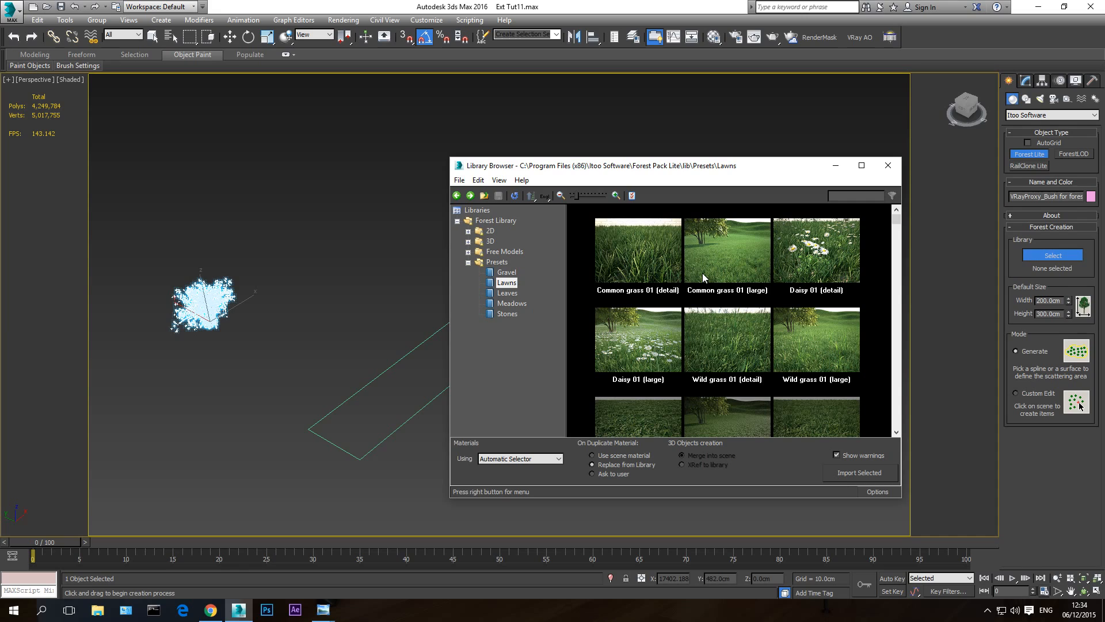
left_click(468, 252)
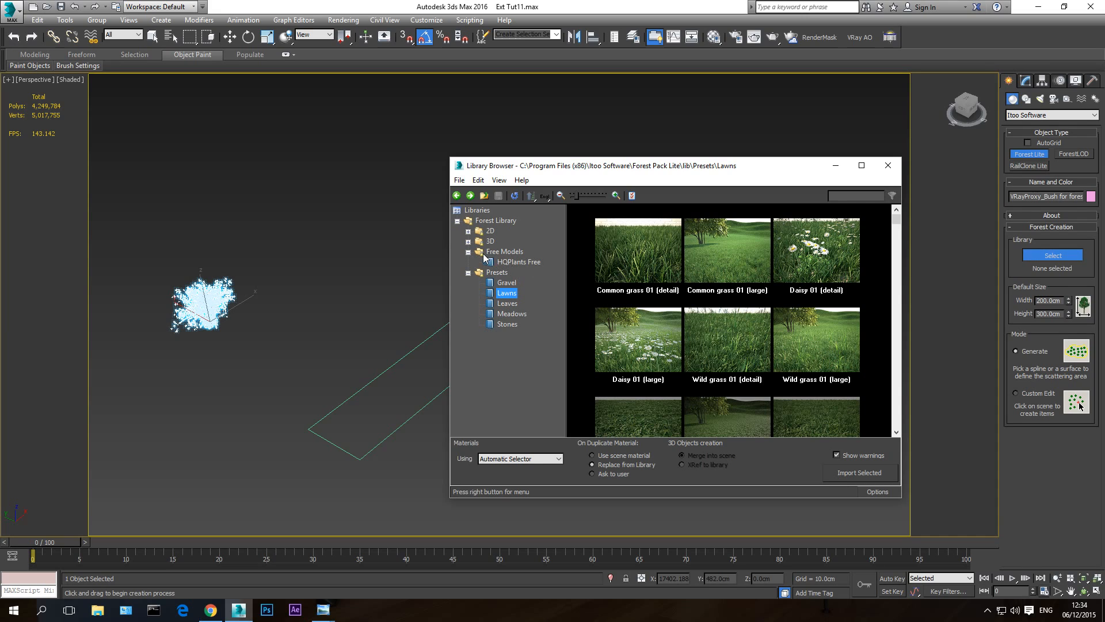
left_click(517, 263)
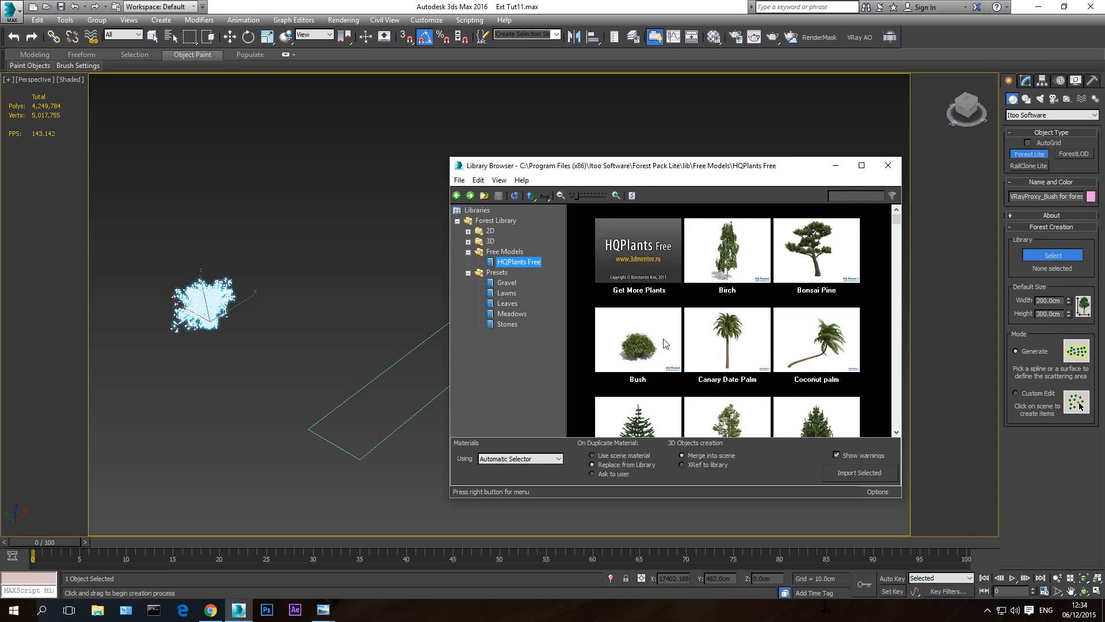
left_click(637, 349)
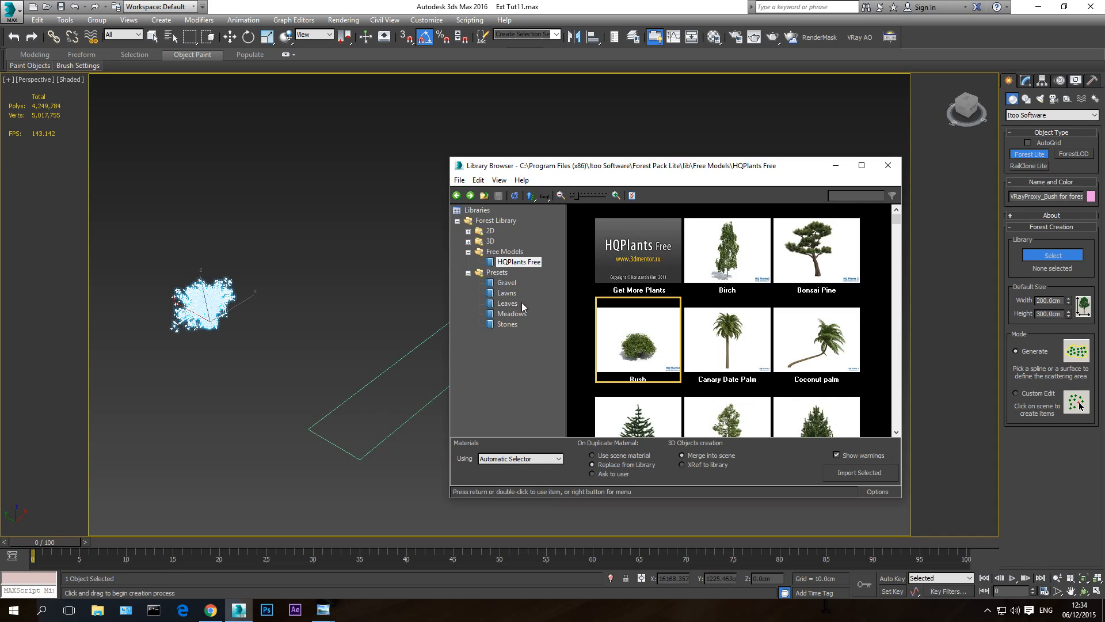
left_click_drag(610, 167, 721, 143)
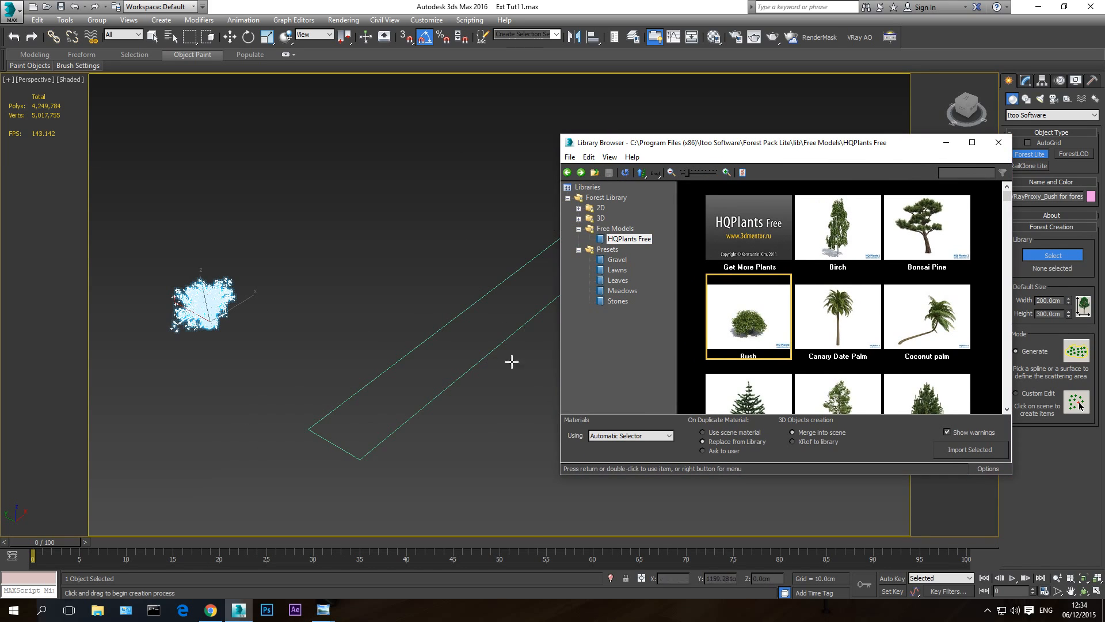
double_click(743, 335)
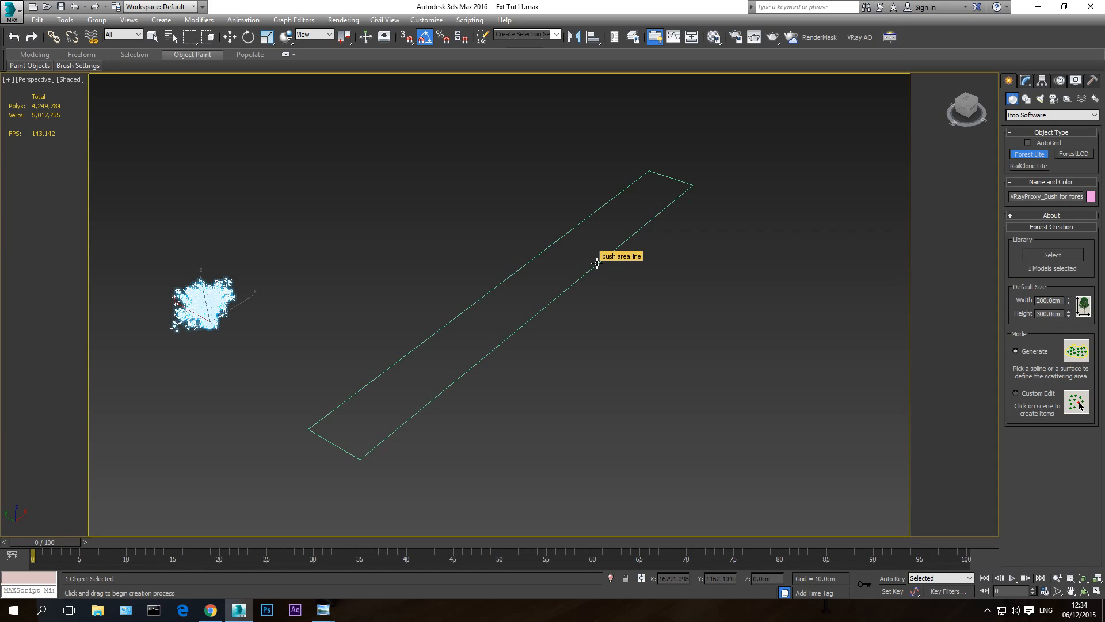
left_click(597, 263)
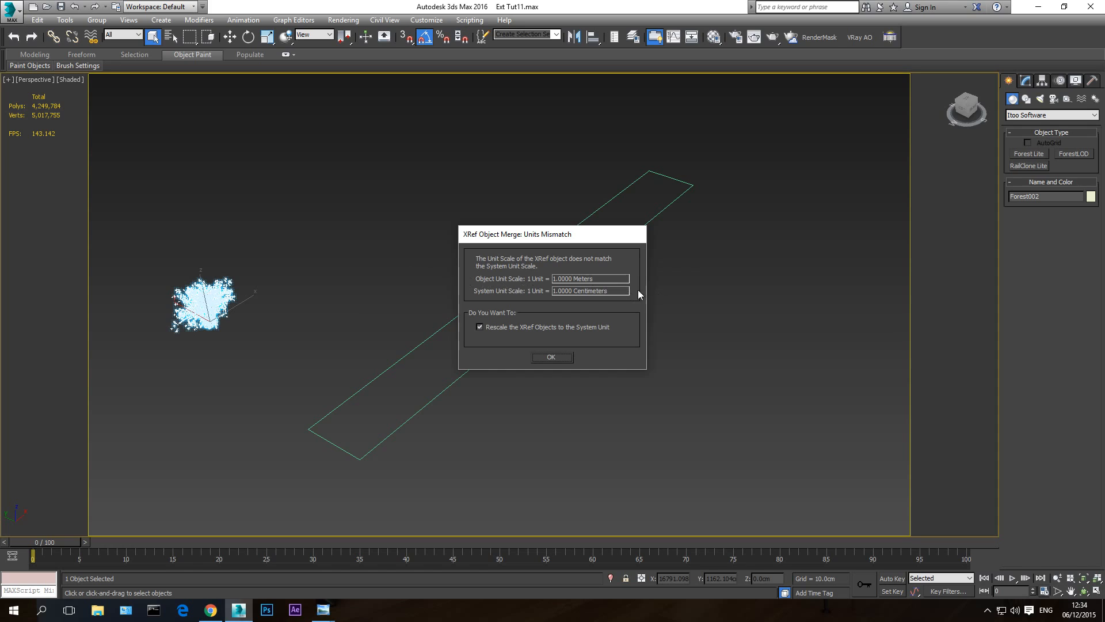
left_click(558, 360)
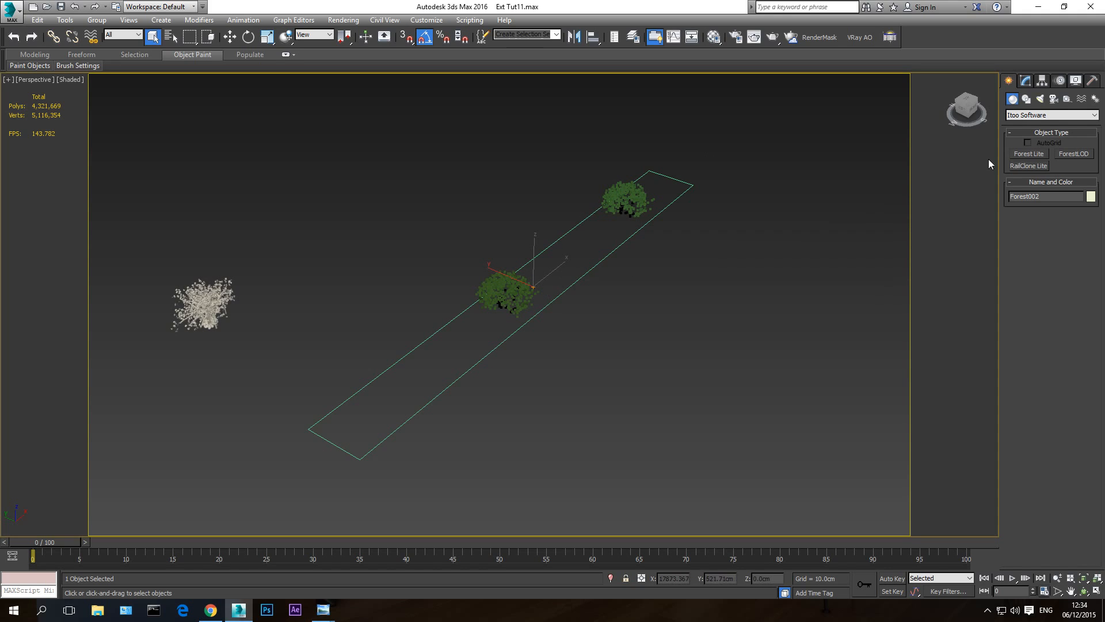
- Add a second geometry item to the new forest and assign the bush V-Ray proxy as its custom object
left_click(1029, 81)
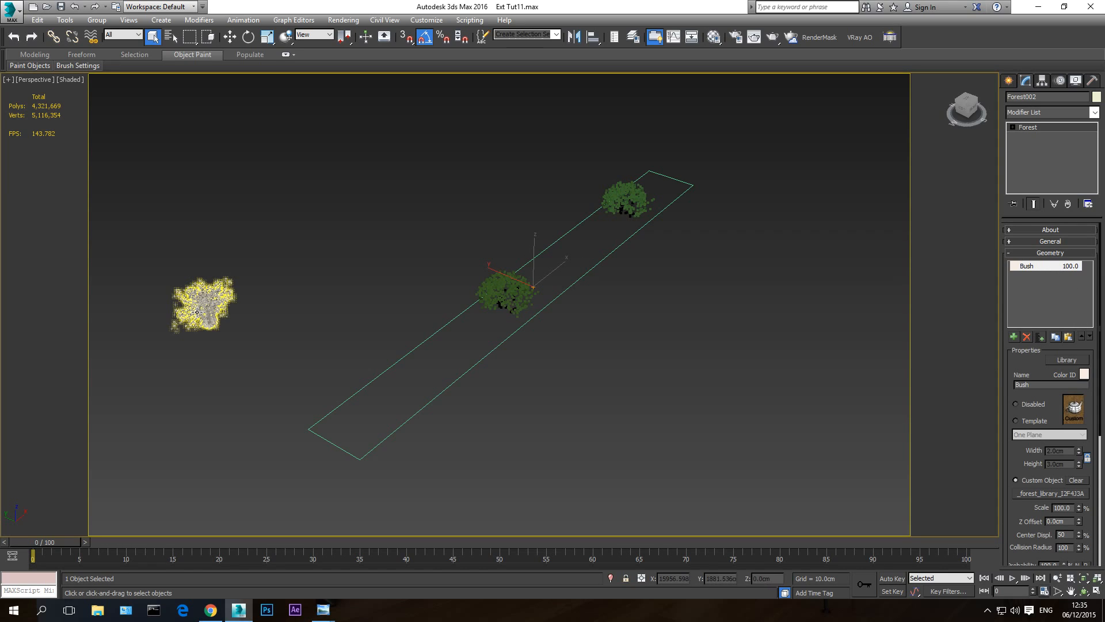
left_click(1015, 338)
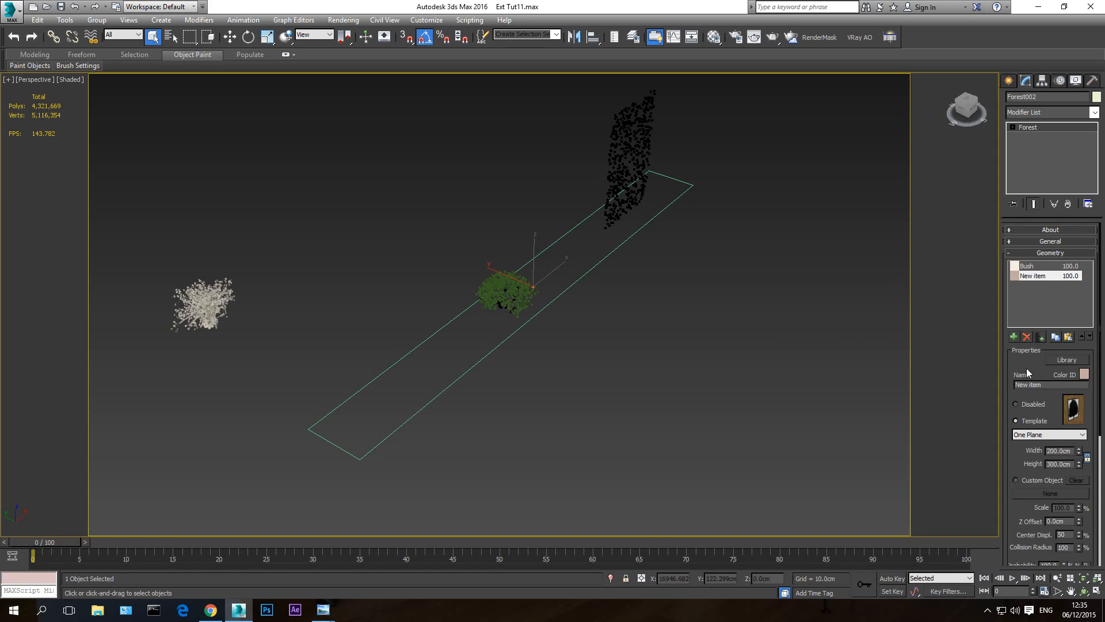
left_click(1023, 481)
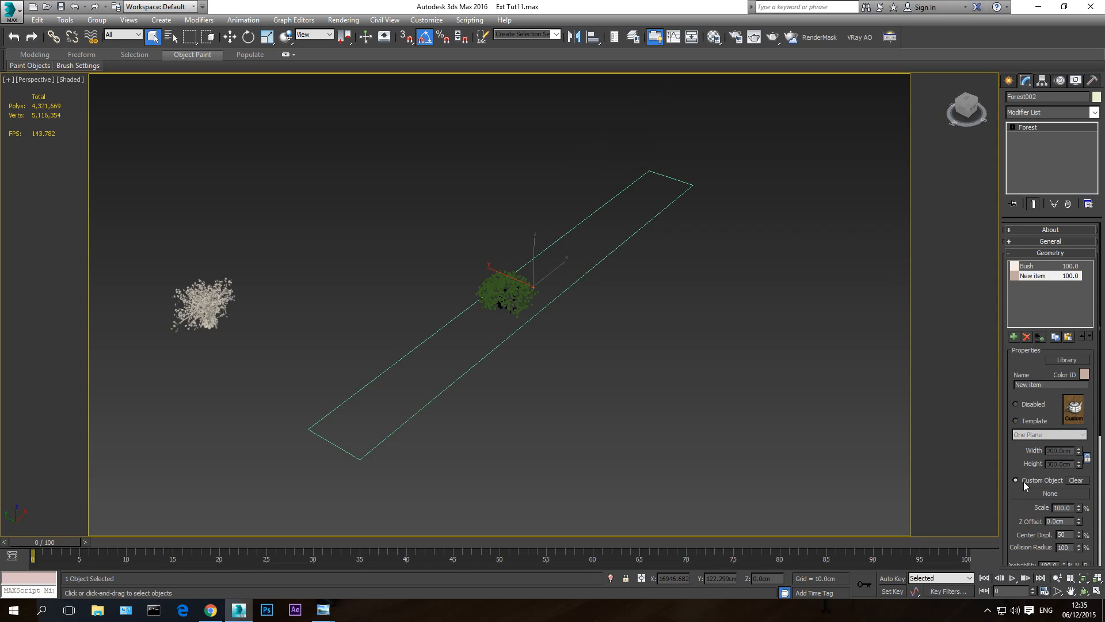
left_click(1055, 497)
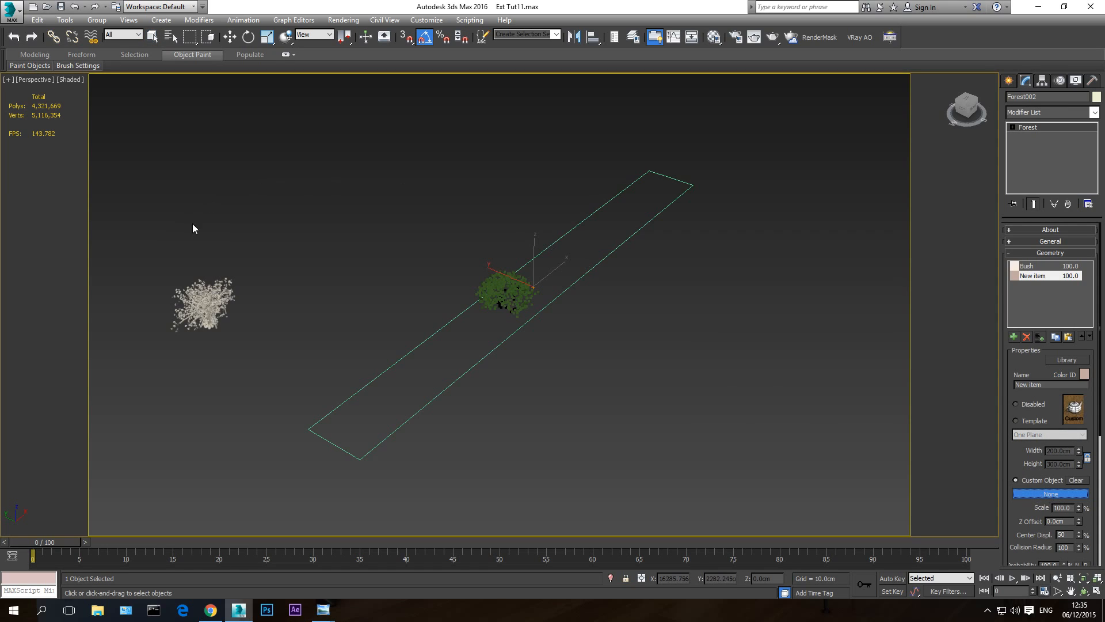
left_click(200, 293)
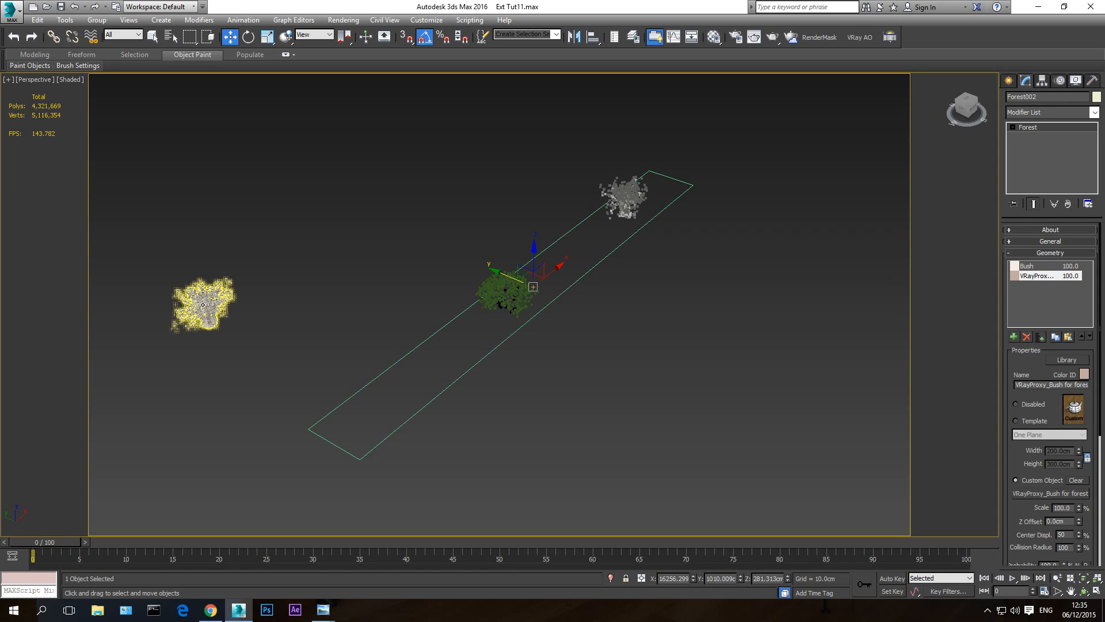
- Select the Bush geometry item, end the isolation and view the whole scene through VRayCam001 in shaded mode with edged faces
left_click(1027, 267)
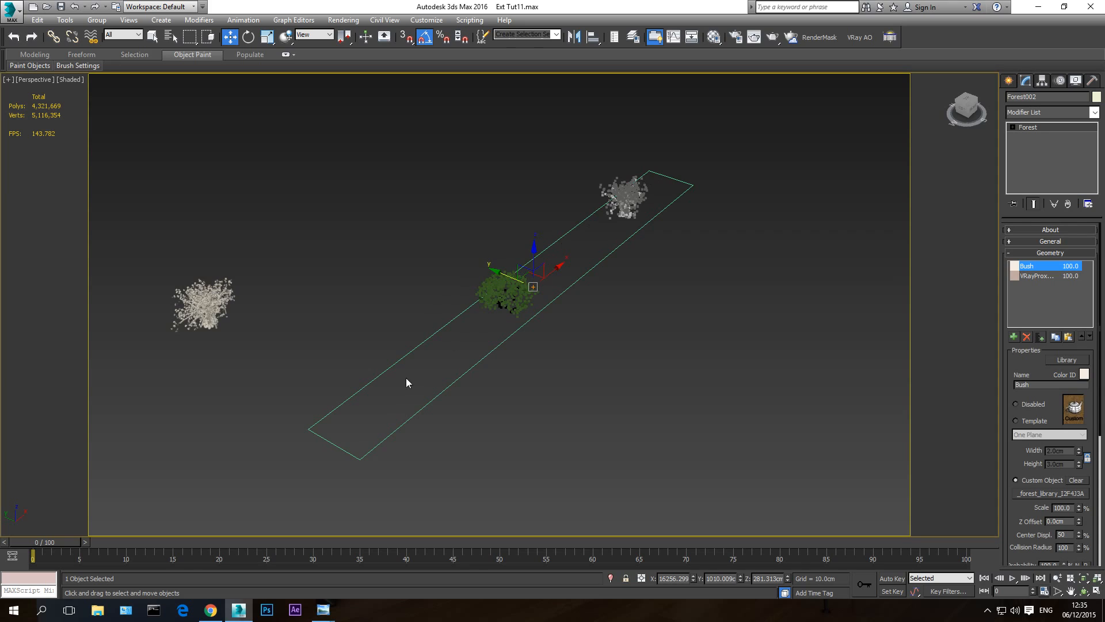
left_click(1084, 591)
mouse_move(541, 349)
left_mouse_down()
mouse_move(503, 347)
mouse_move(540, 345)
left_mouse_up()
key("w")
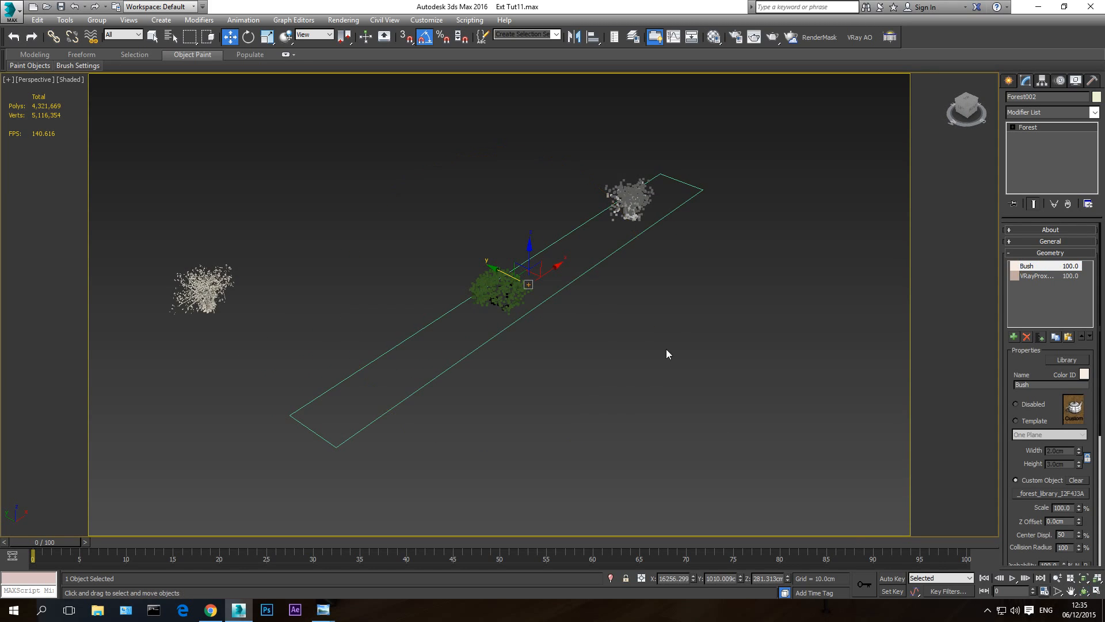
right_click(693, 316)
left_click(718, 267)
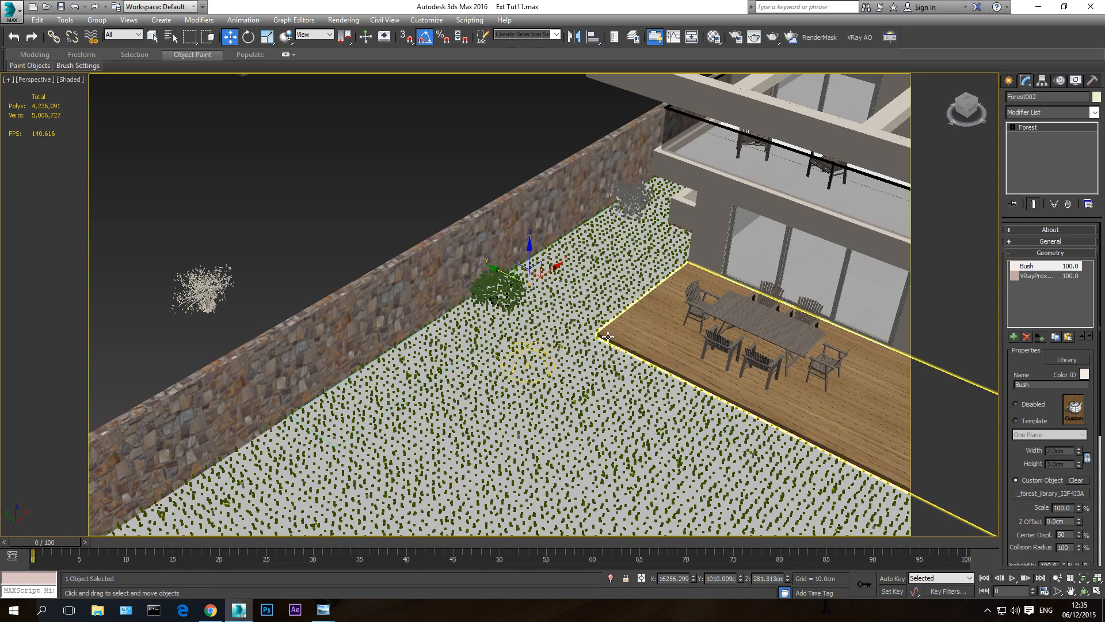
key("c")
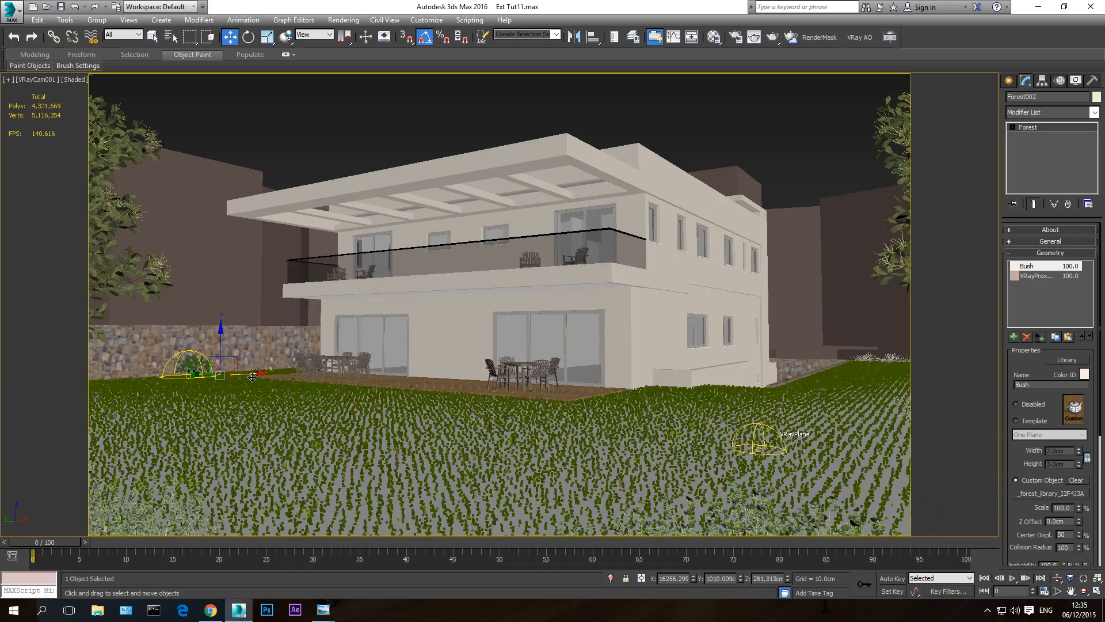
key("F3")
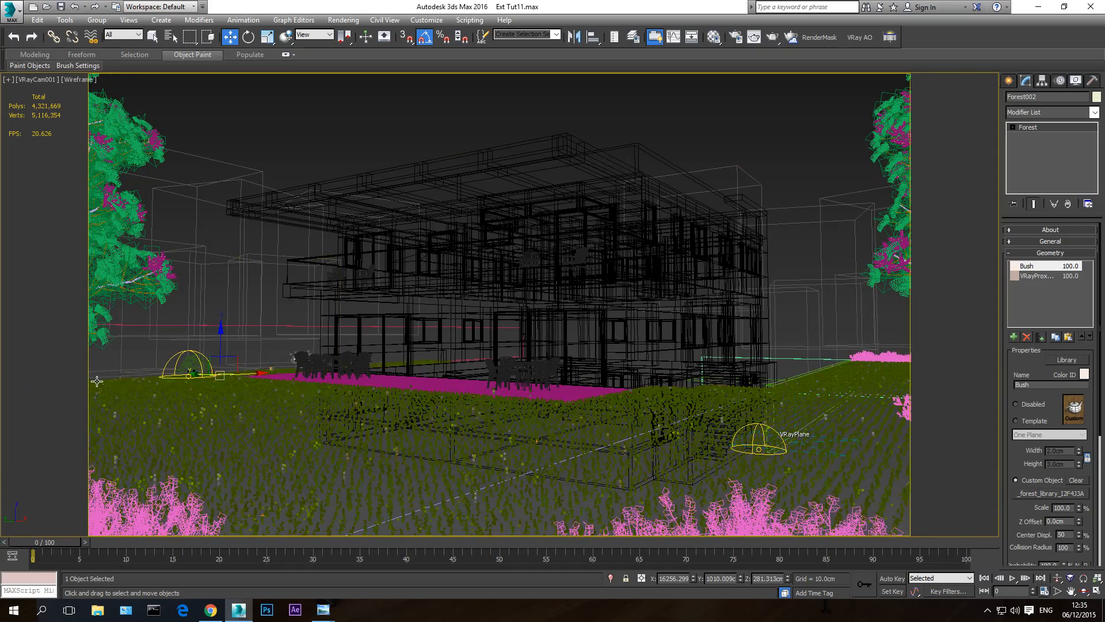
key("F3")
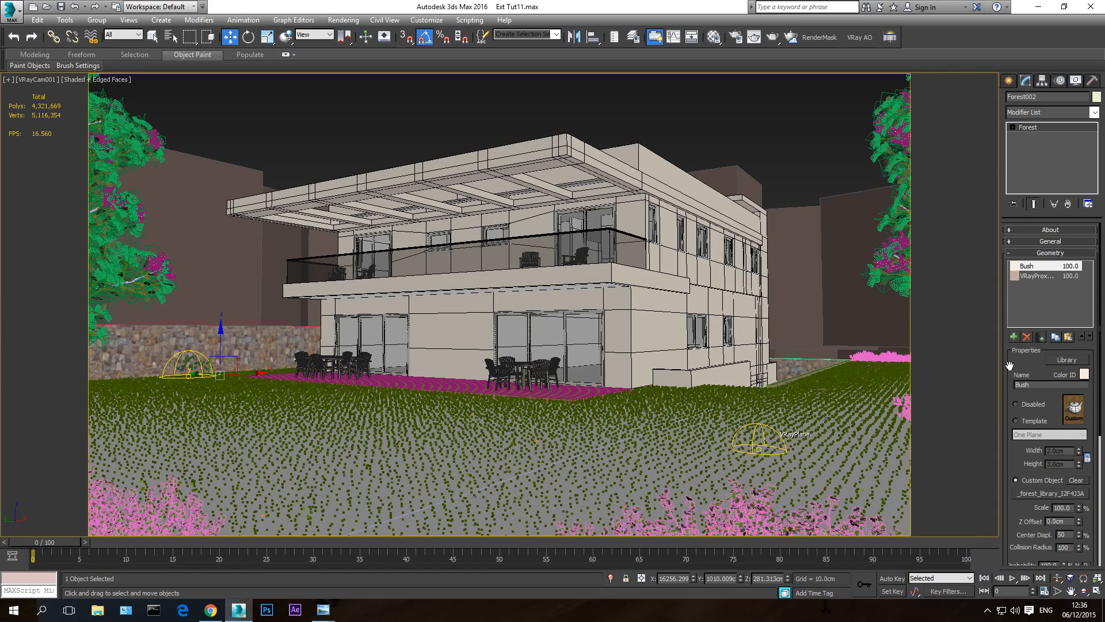
- Expand the Areas and Distribution Map settings of the bush forest
scroll(1015, 397, "down", 6)
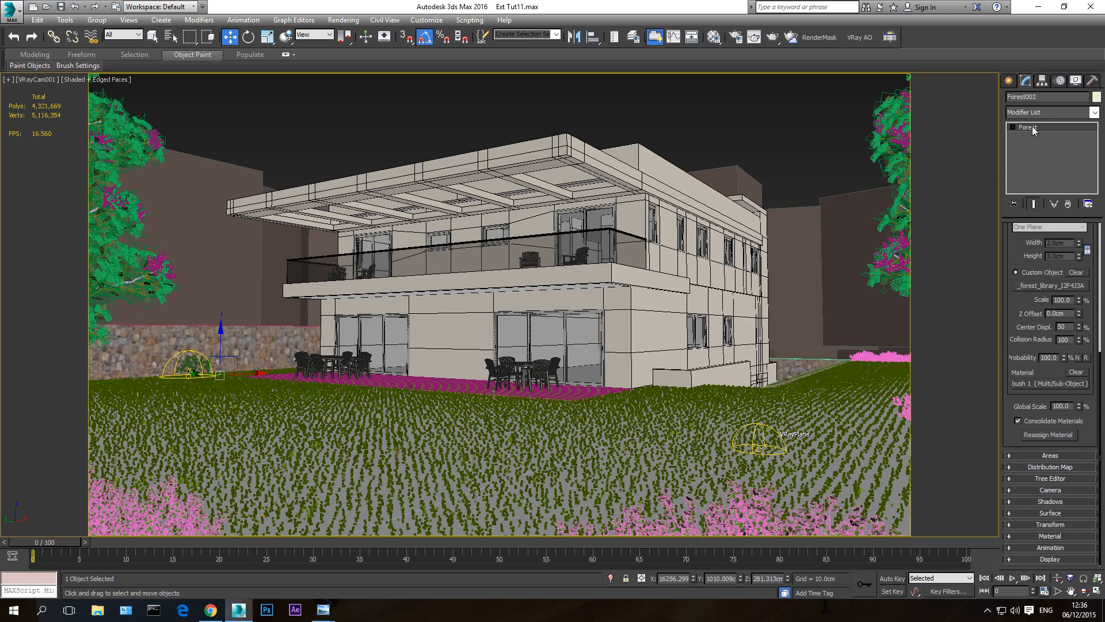
left_click(1047, 456)
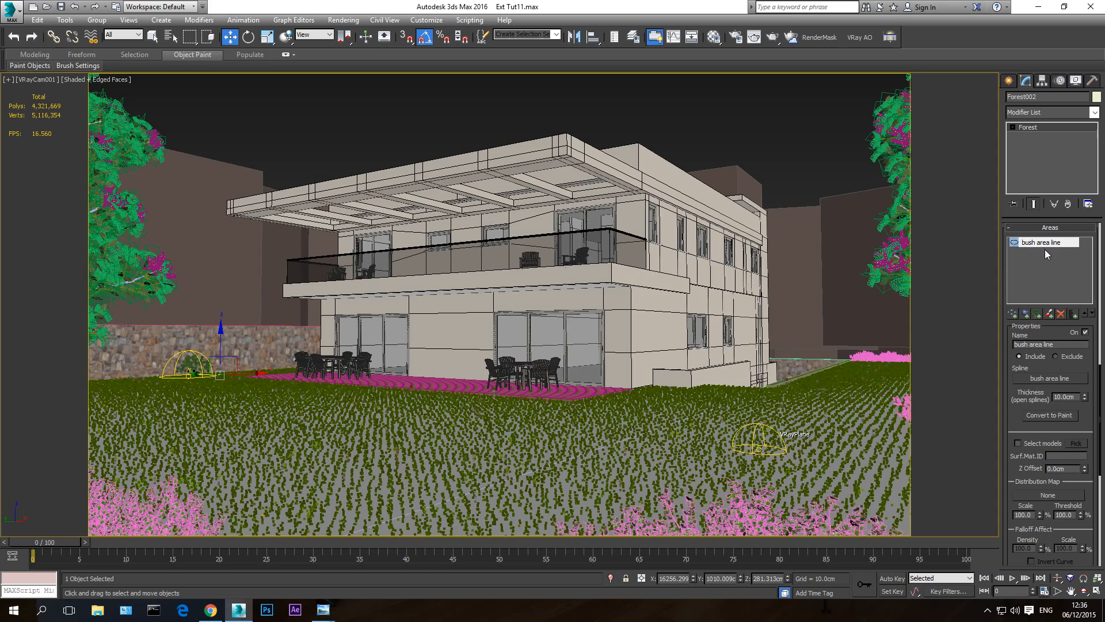
left_click_drag(1007, 412, 985, 114)
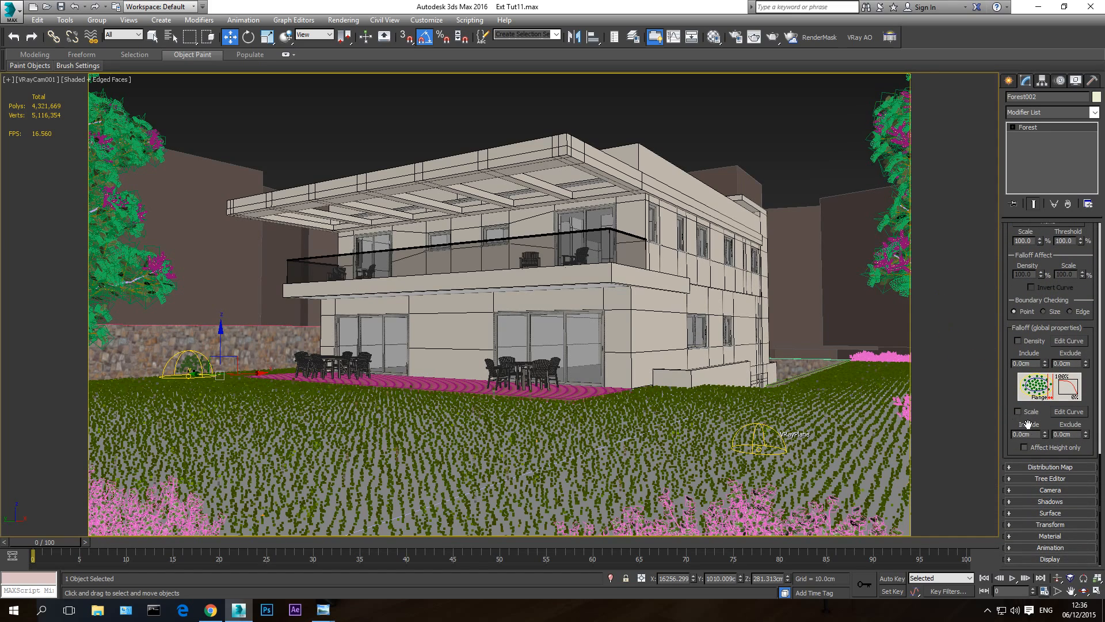
left_click(1044, 467)
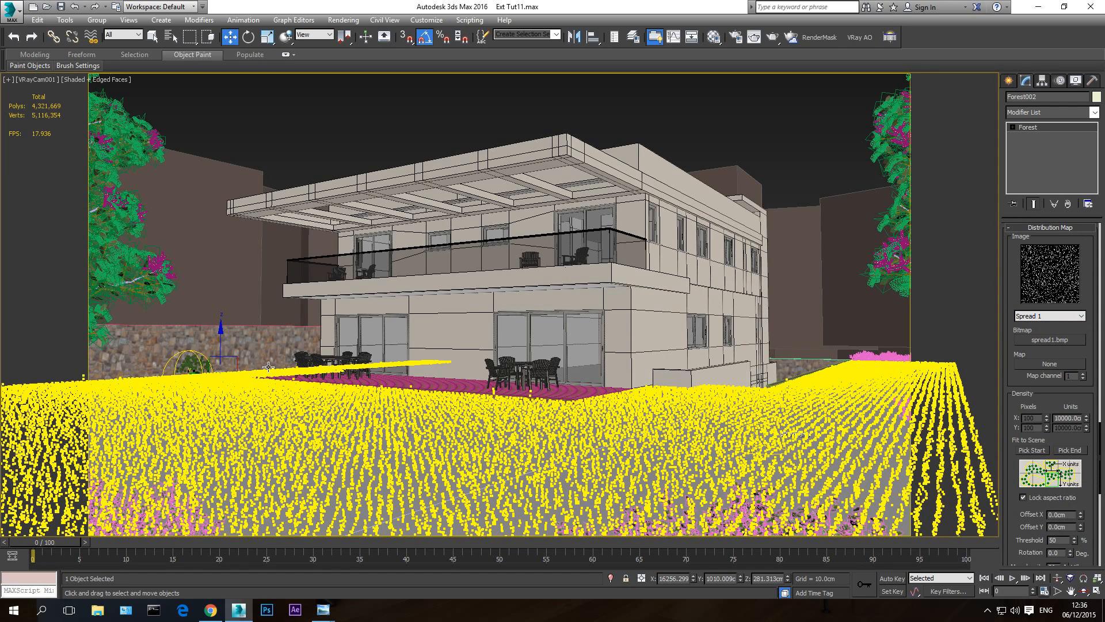
- Isolate the bush forest in the perspective view, framing the whole planting strip from above
key("alt+q")
key("p")
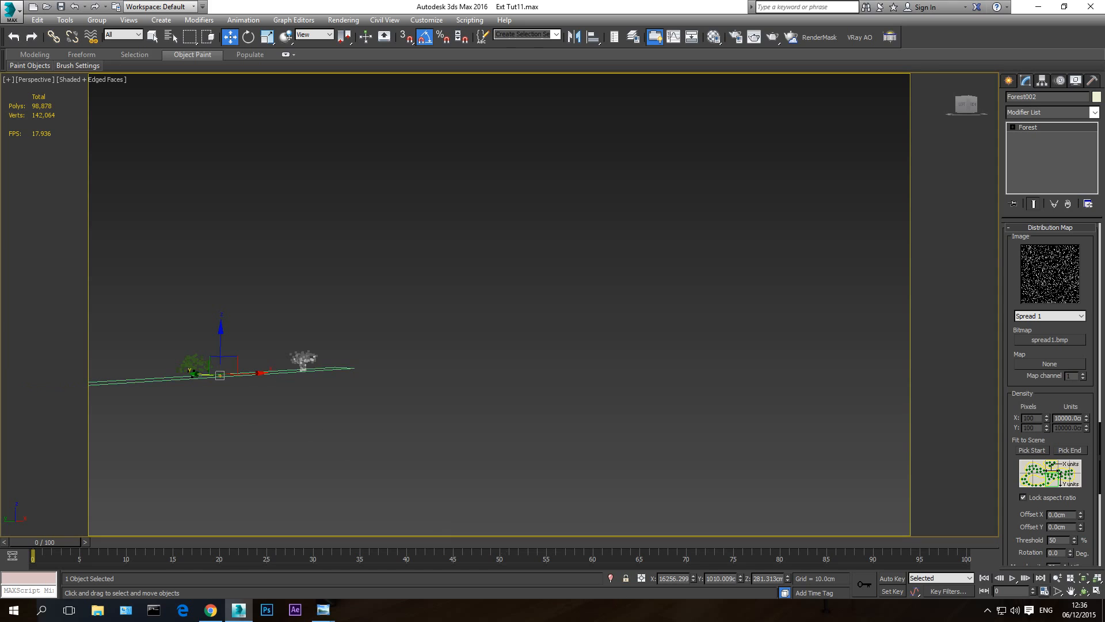
left_click(1085, 591)
left_click_drag(403, 323, 548, 350)
key("w")
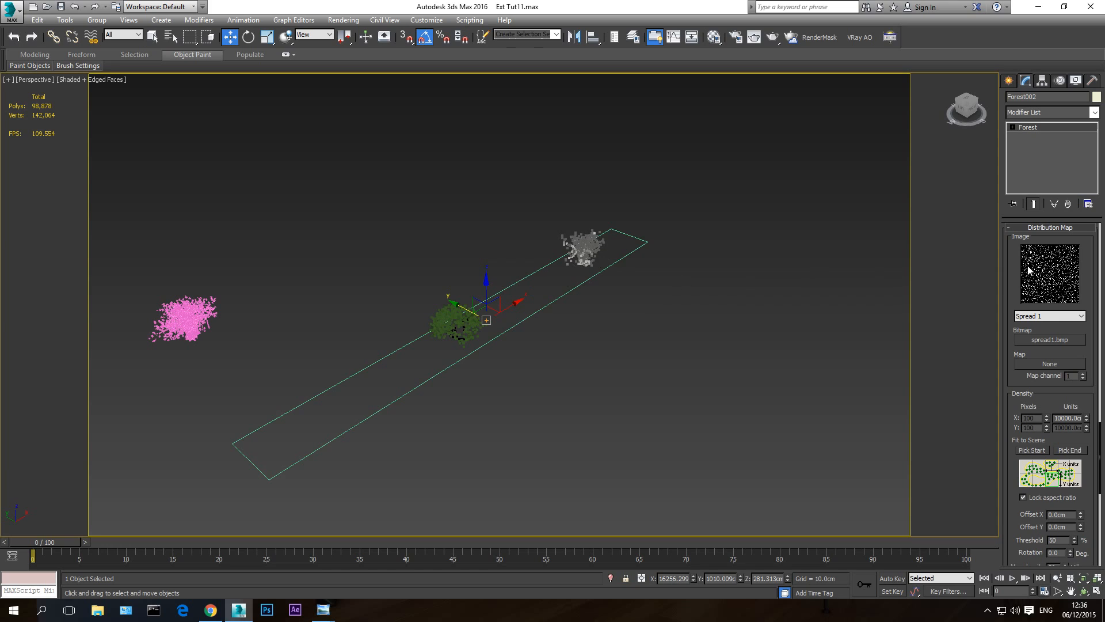
- Examine the bush forest's geometry, area and distribution map parameters
scroll(1008, 271, "down", 10)
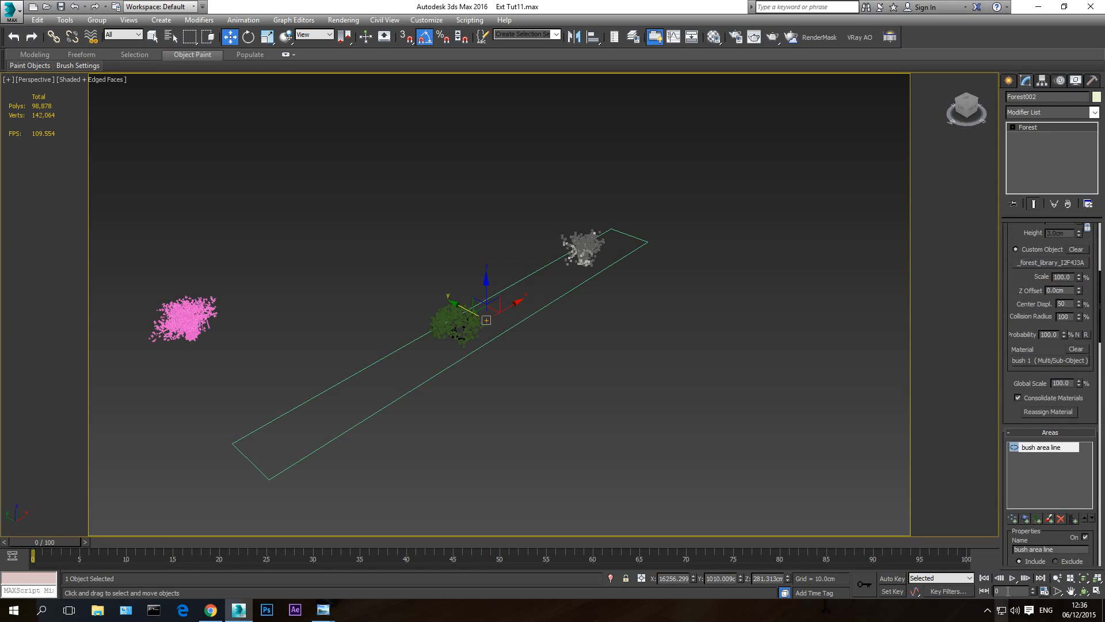
left_click_drag(1005, 280, 1009, 504)
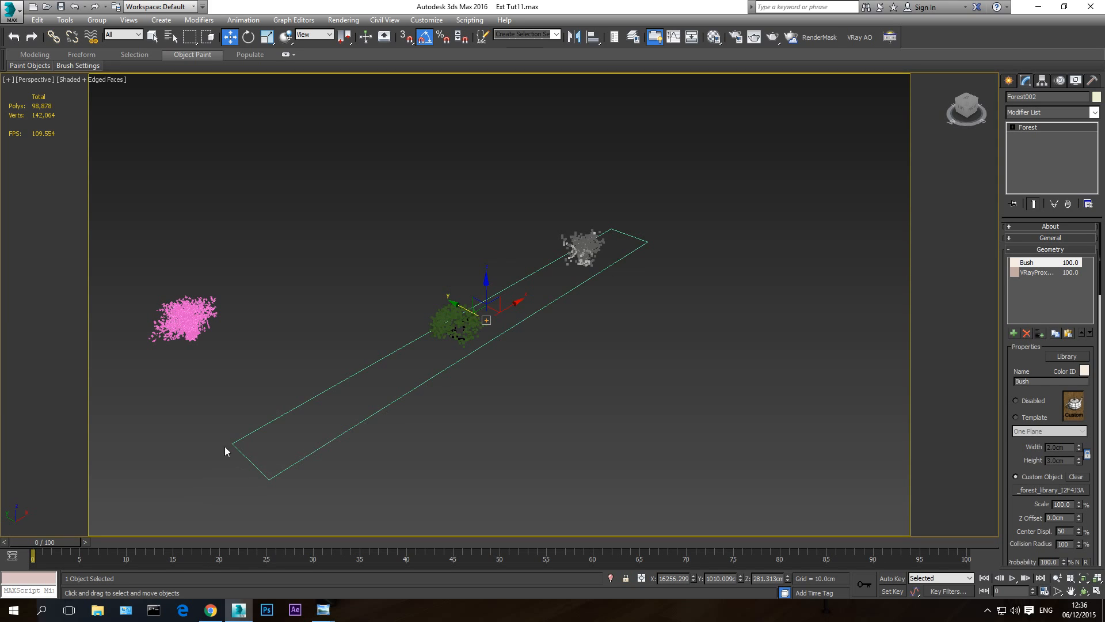
scroll(1008, 359, "down", 5)
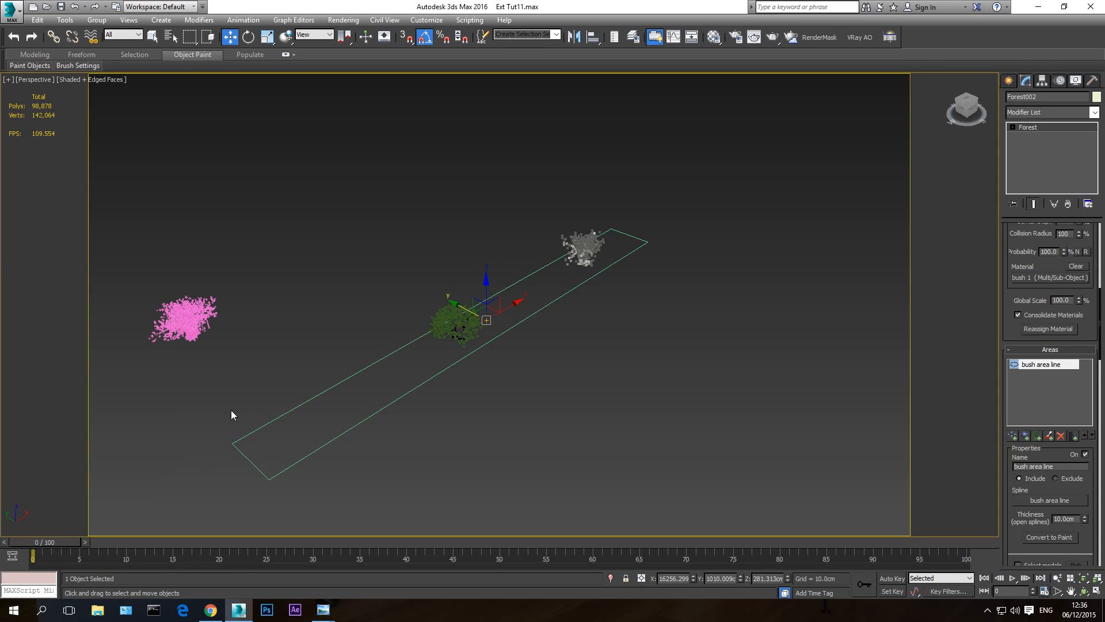
scroll(1005, 302, "up", 3)
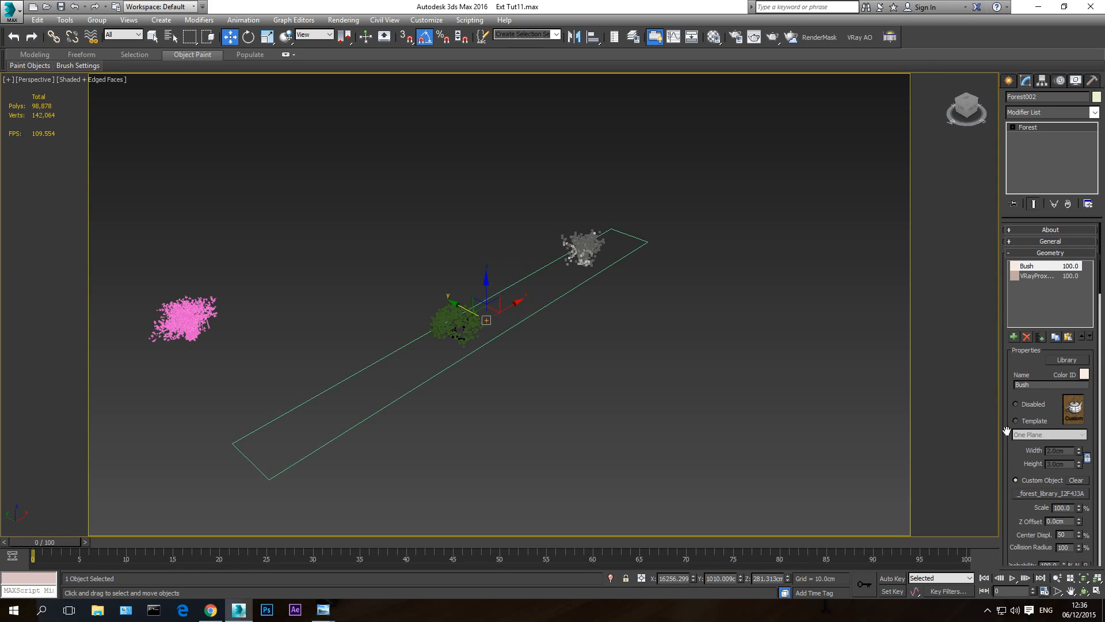
scroll(1008, 271, "up", 3)
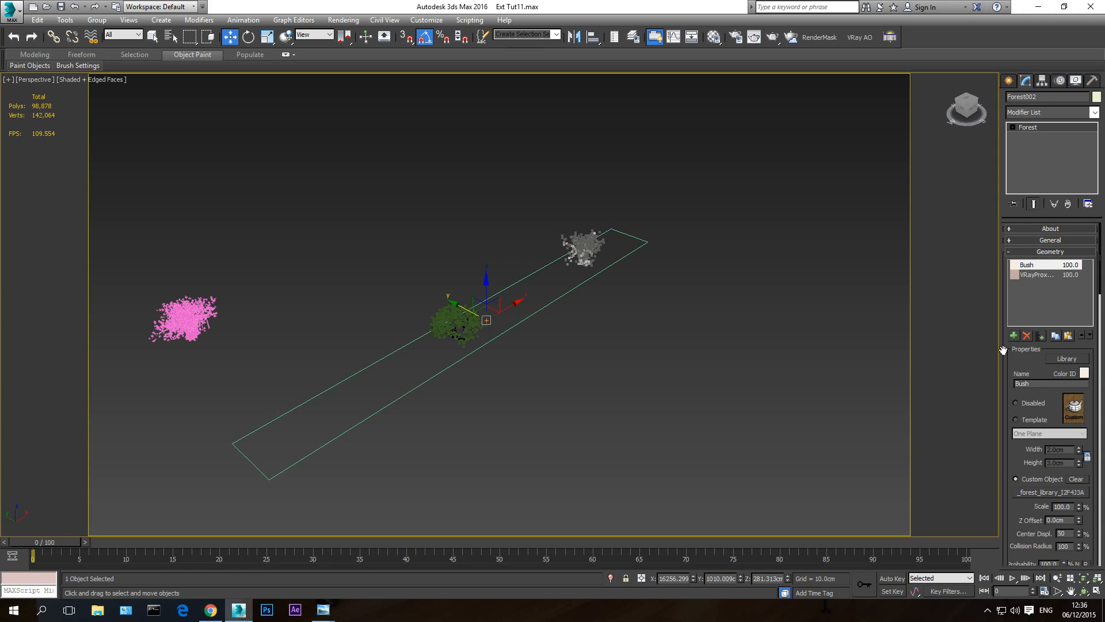
scroll(1003, 350, "down", 5)
scroll(1013, 417, "down", 8)
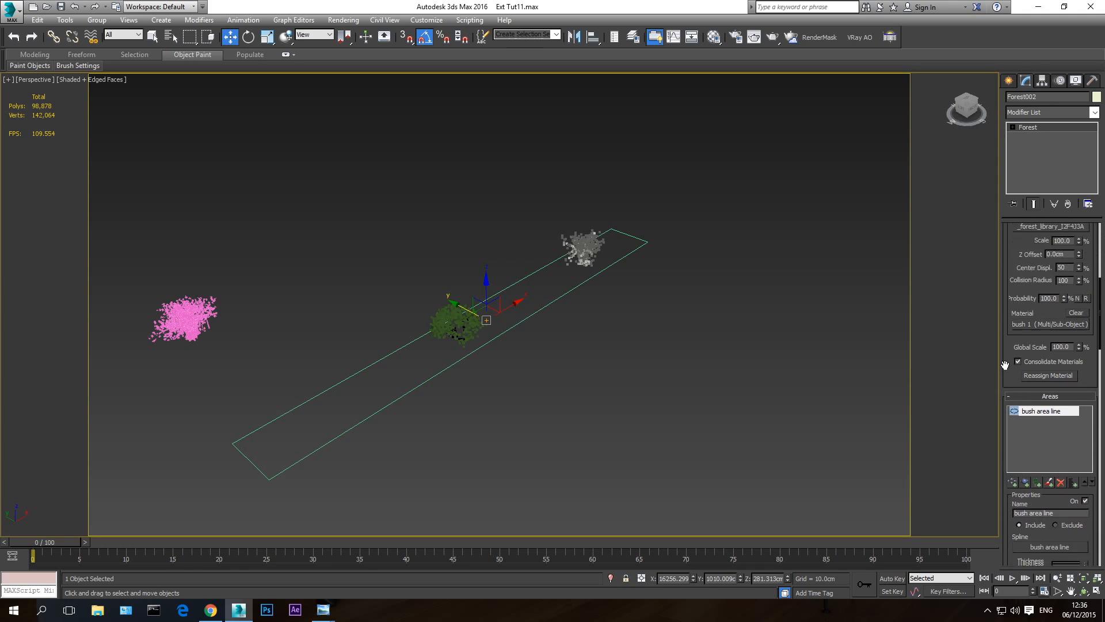
scroll(1006, 407, "down", 5)
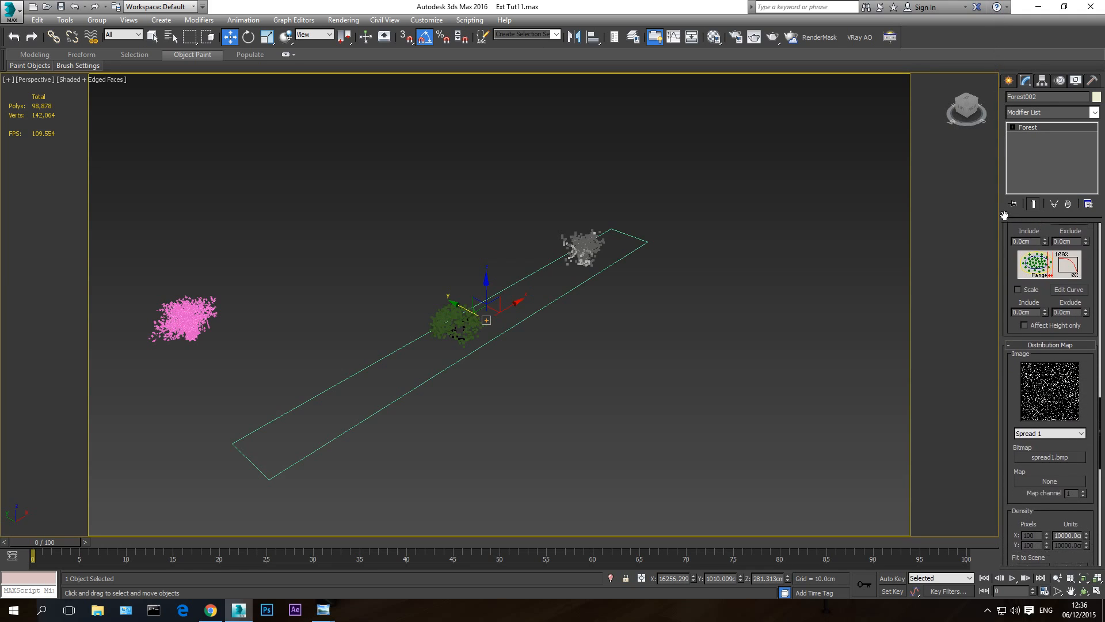
scroll(1009, 399, "down", 3)
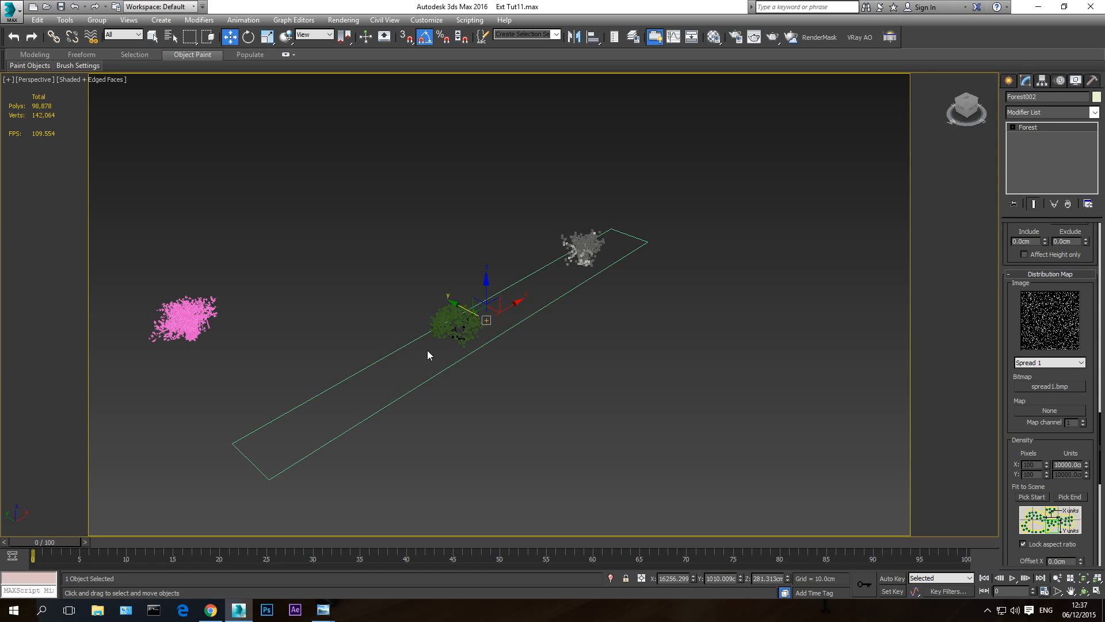
- Set the X density units of the bush forest's distribution map to 5000 cm
scroll(1012, 328, "down", 2)
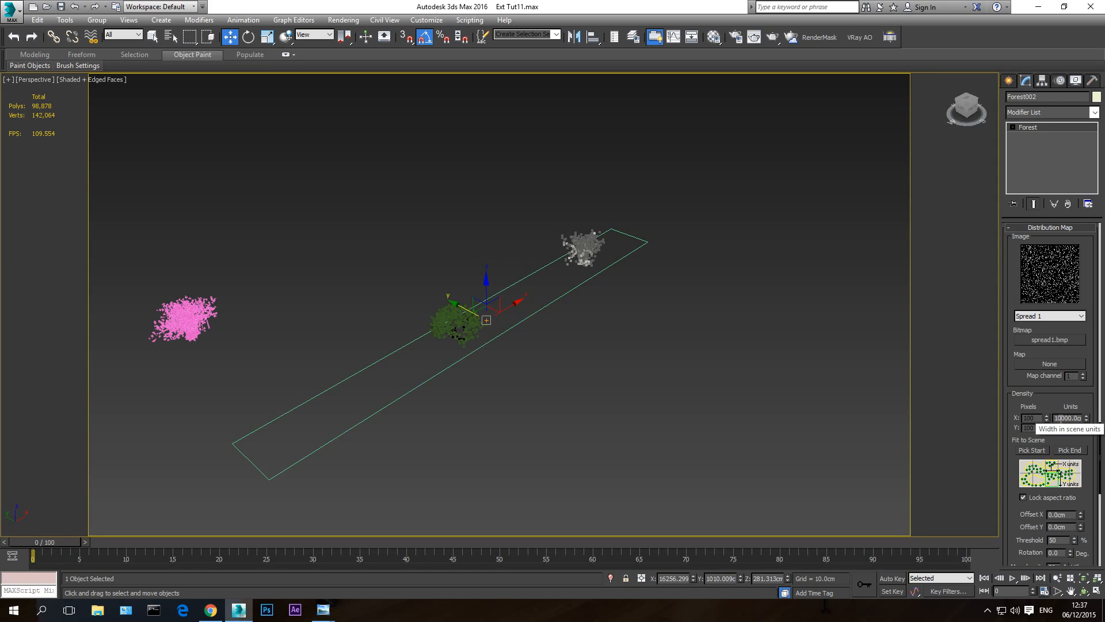
left_click_drag(1062, 419, 1054, 424)
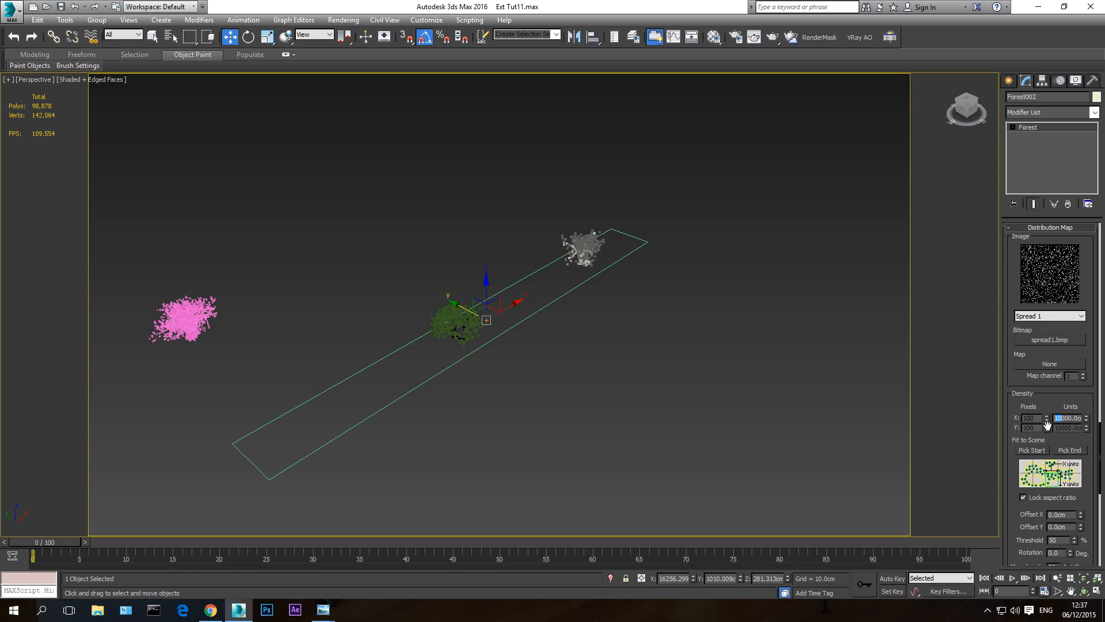
type("5")
key("Return")
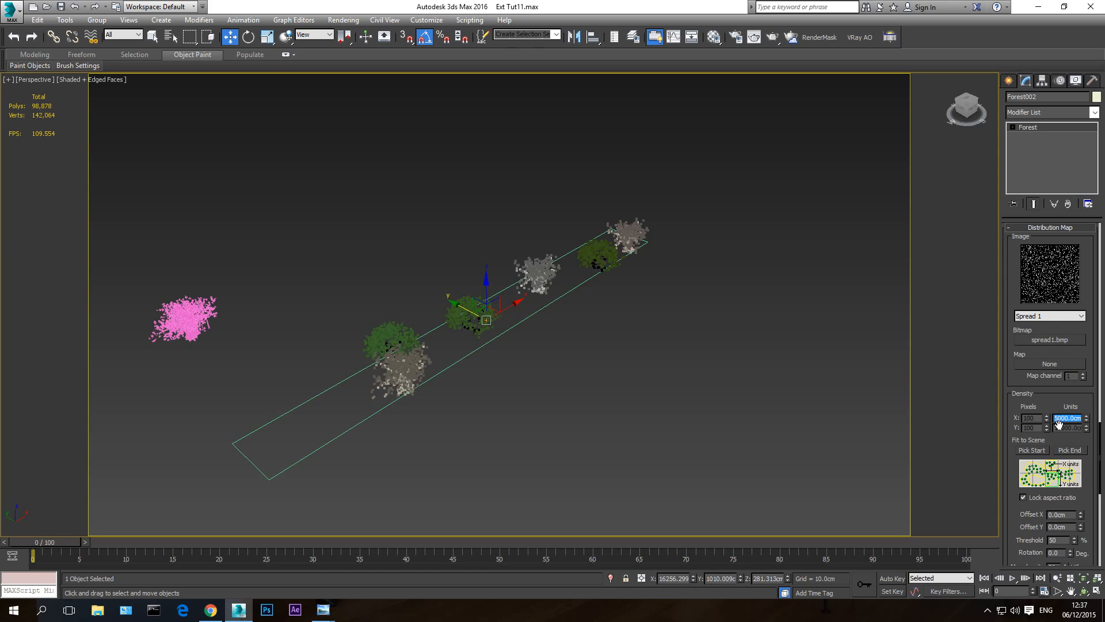
- Set the distribution map's X density units to 2000 cm and inspect the bush coverage from several angles
left_click_drag(1060, 420, 1056, 425)
key("Return")
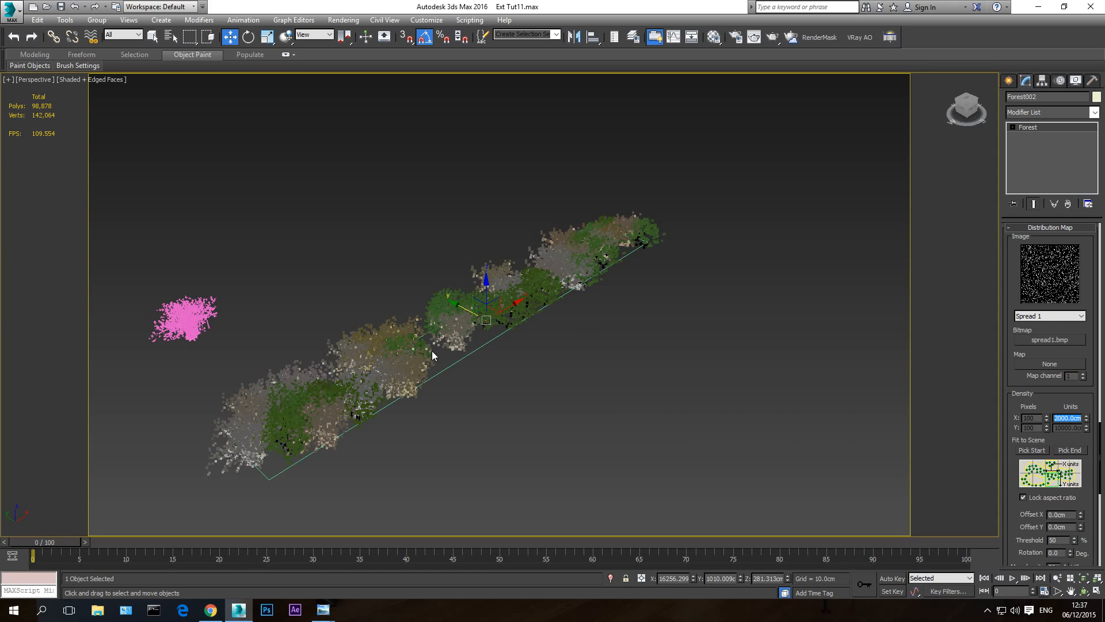
left_click(1084, 592)
mouse_move(443, 328)
left_mouse_down()
mouse_move(420, 309)
mouse_move(440, 354)
mouse_move(429, 338)
left_mouse_up()
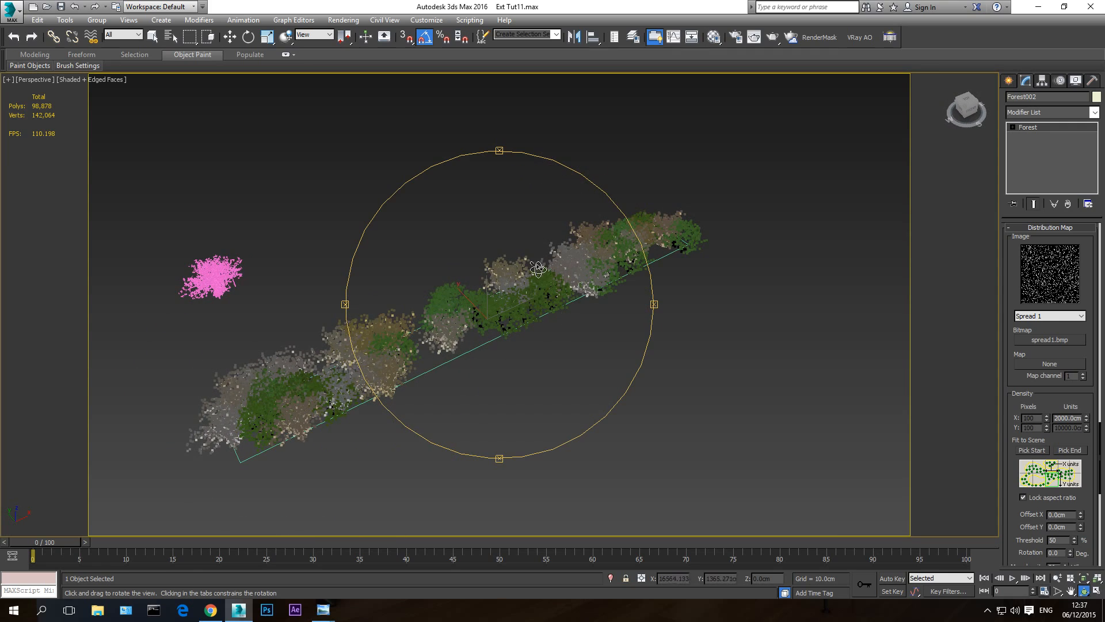
left_click_drag(477, 364, 426, 391)
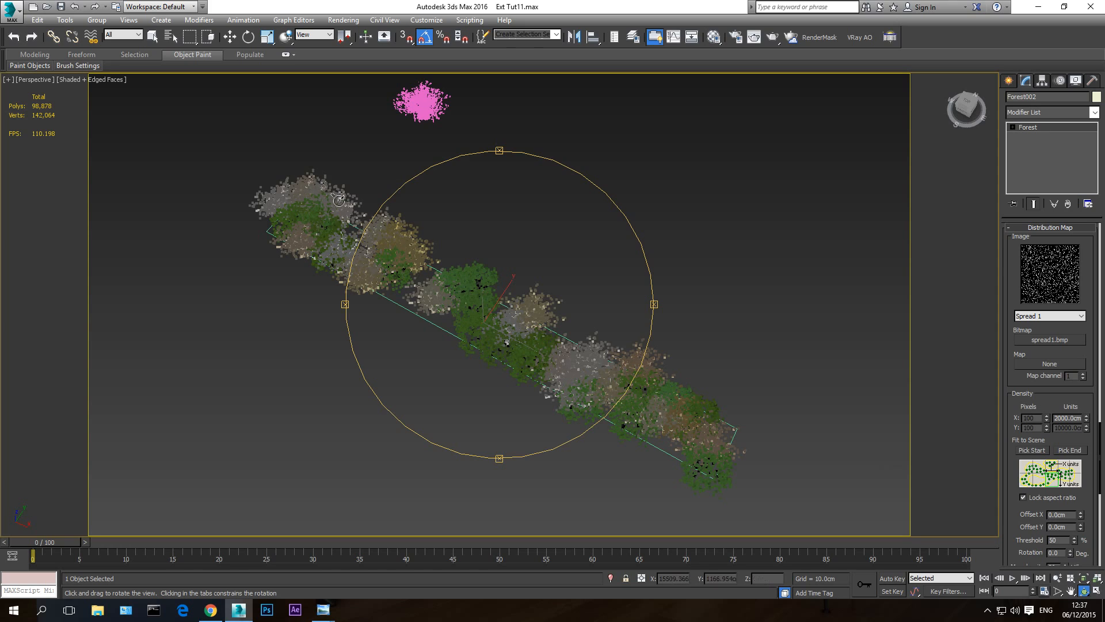
left_click_drag(558, 311, 631, 288)
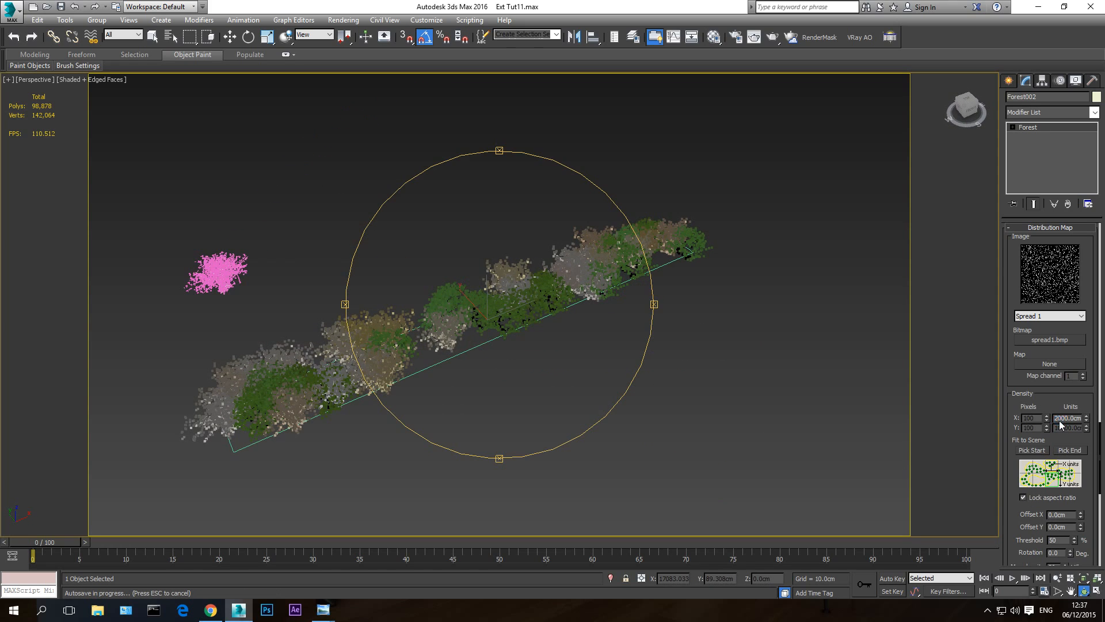
- Set the distribution map's X density units to 1500 cm and check the bush row from several angles
left_click_drag(1059, 419, 1052, 427)
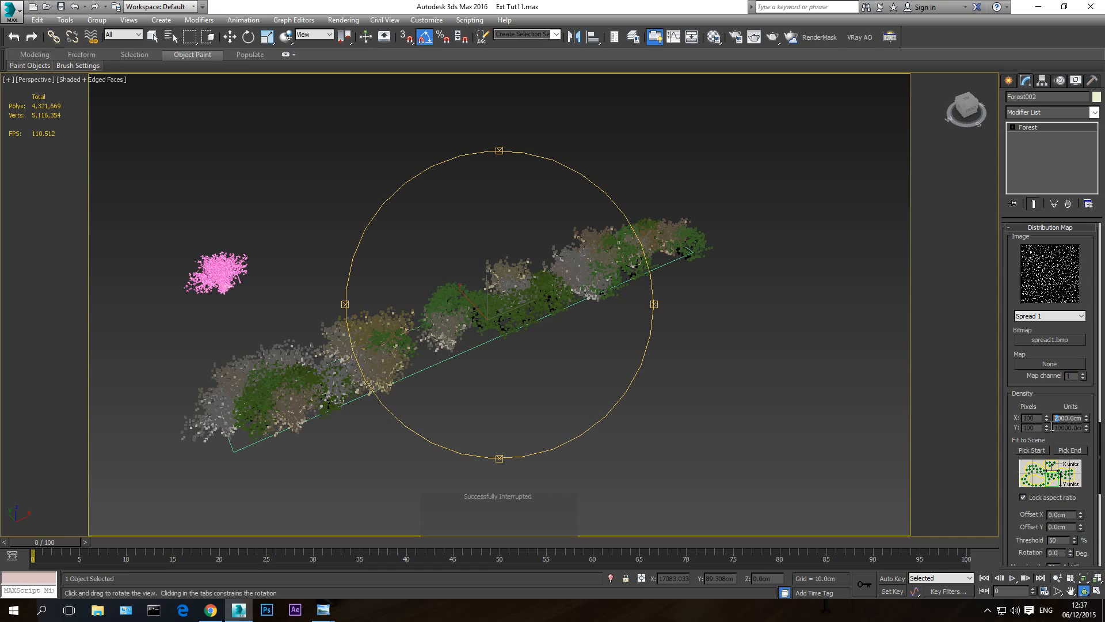
type("15")
key("Return")
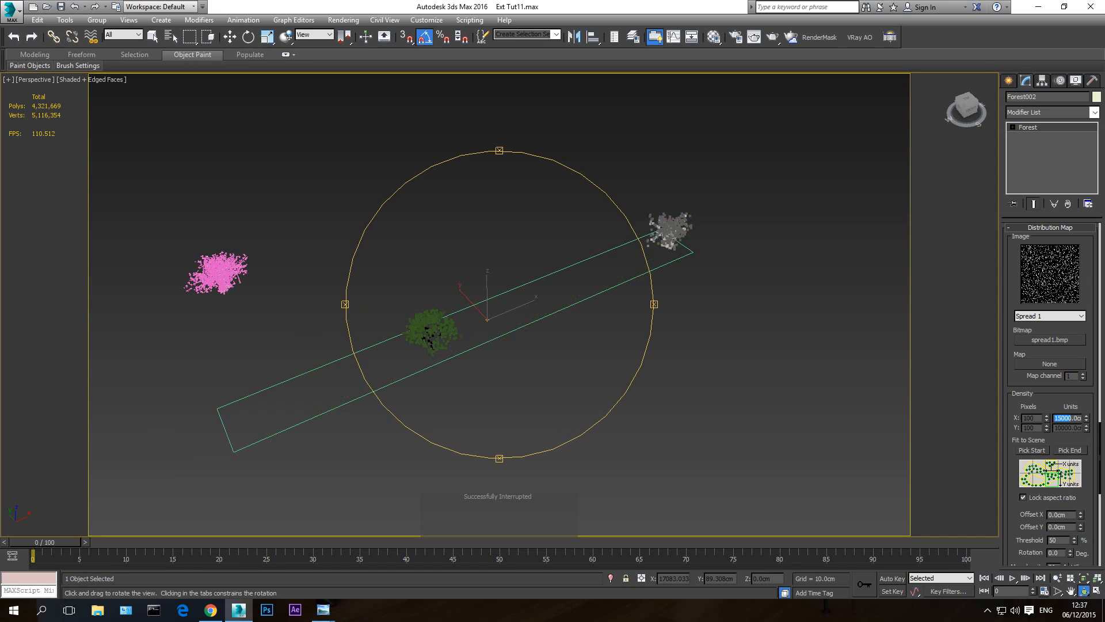
left_click(1060, 420)
left_click(1070, 420)
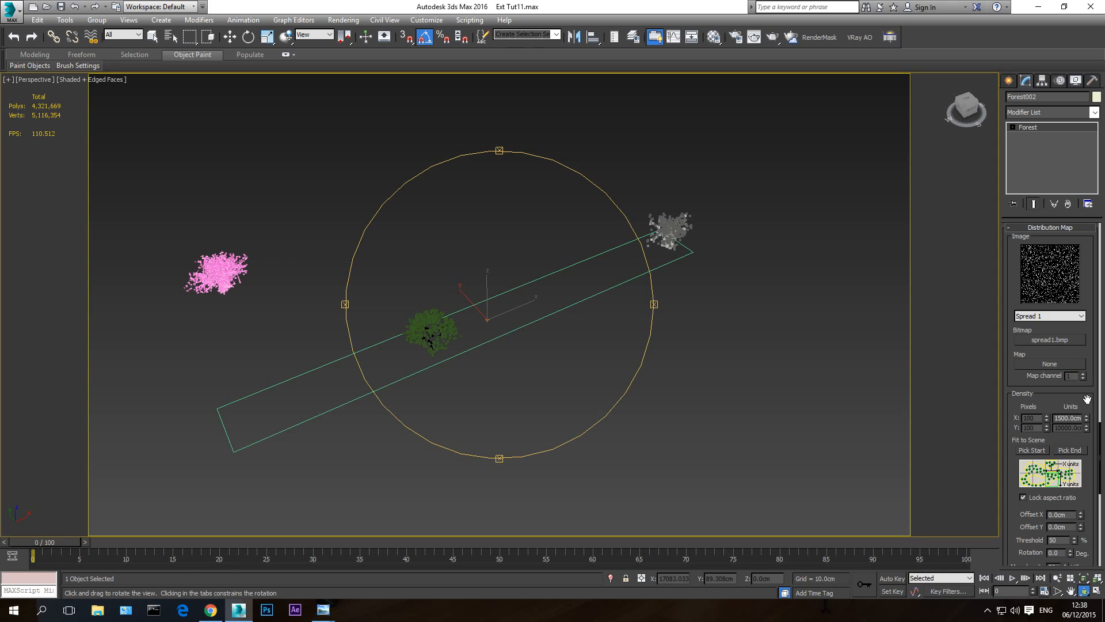
left_click_drag(484, 374, 355, 389)
left_click_drag(550, 343, 581, 356)
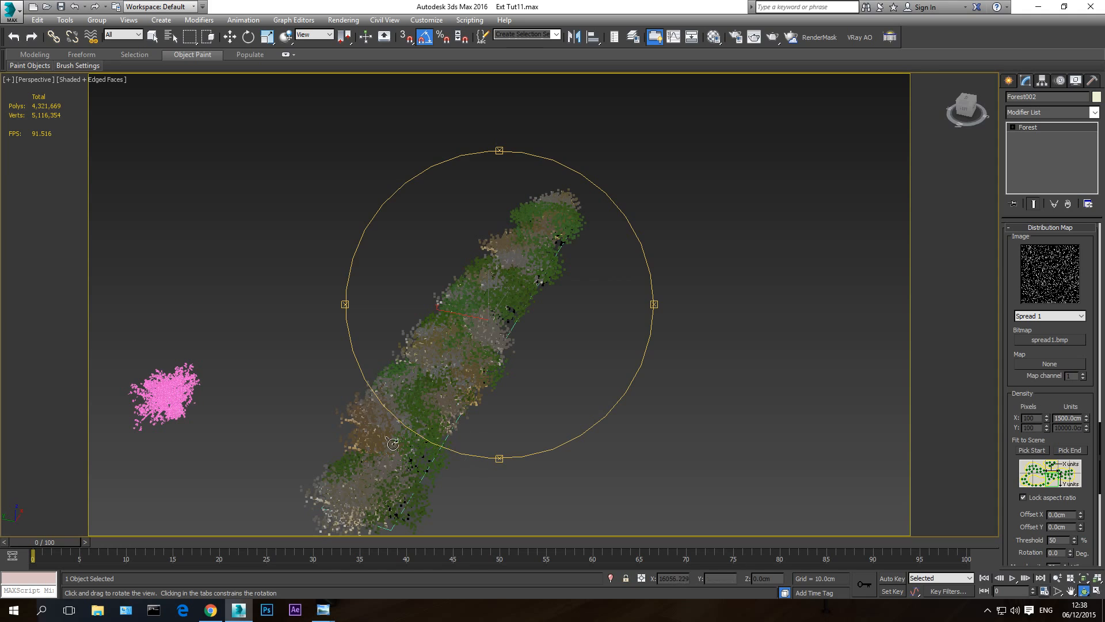
left_click_drag(392, 443, 518, 382)
- Review the distribution map's diversity and collision settings for the bush forest
scroll(1004, 330, "down", 5)
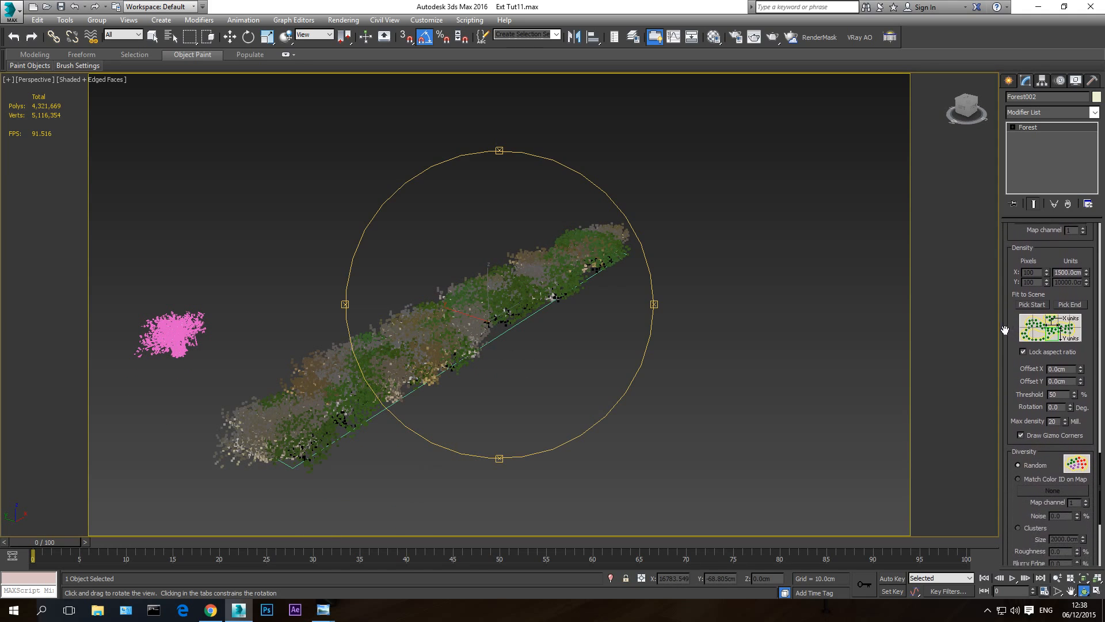
left_click_drag(1004, 330, 994, 165)
left_click_drag(1000, 316, 1000, 356)
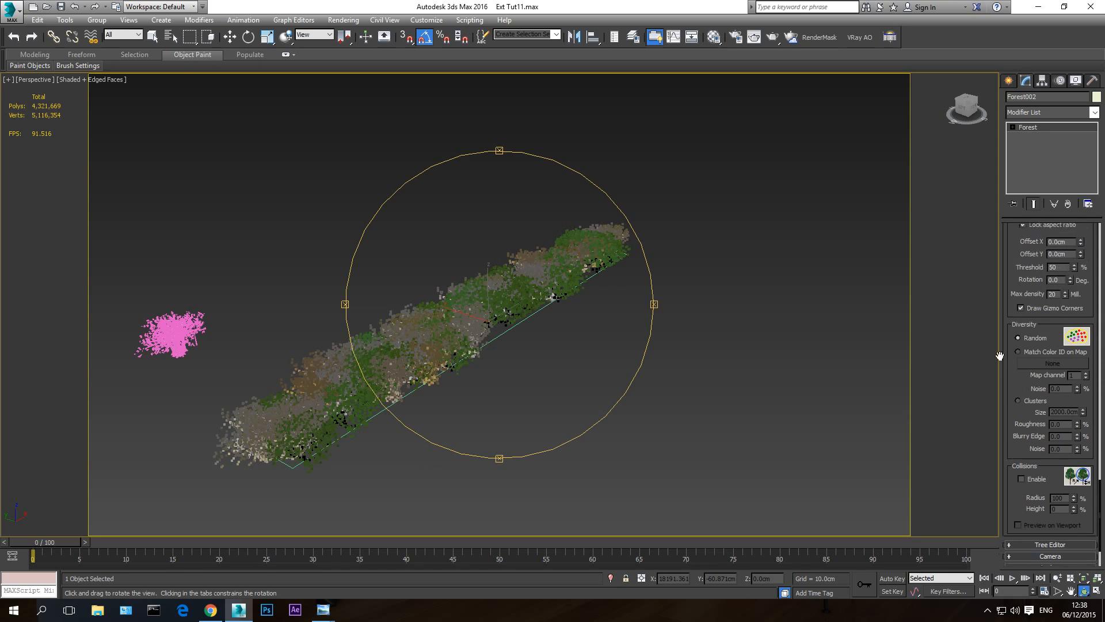
scroll(1002, 351, "up", 5)
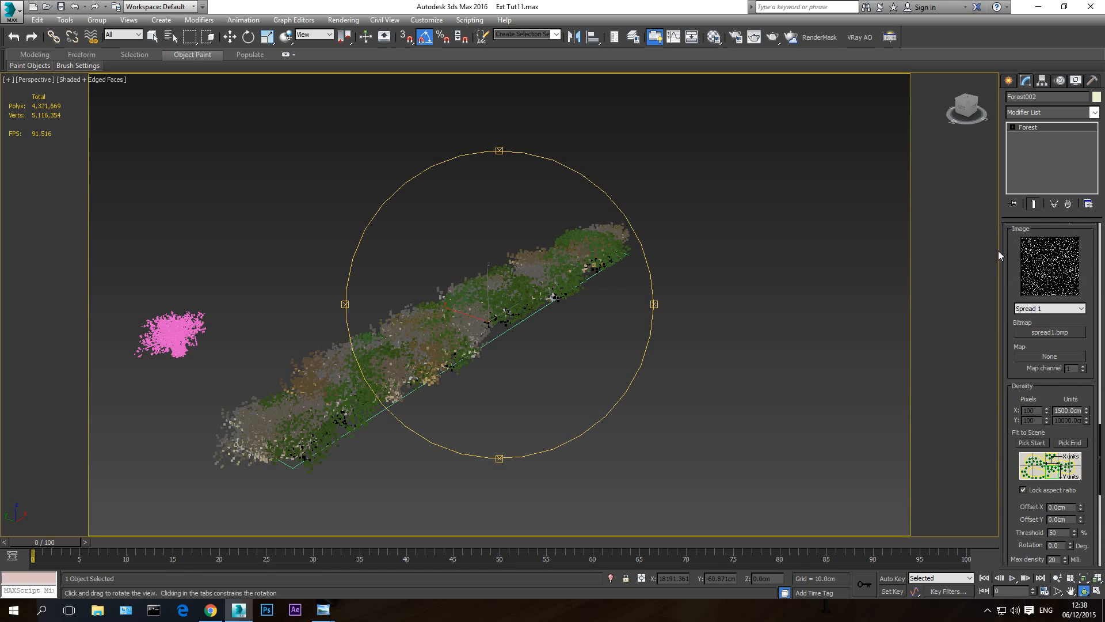
scroll(1002, 259, "up", 1)
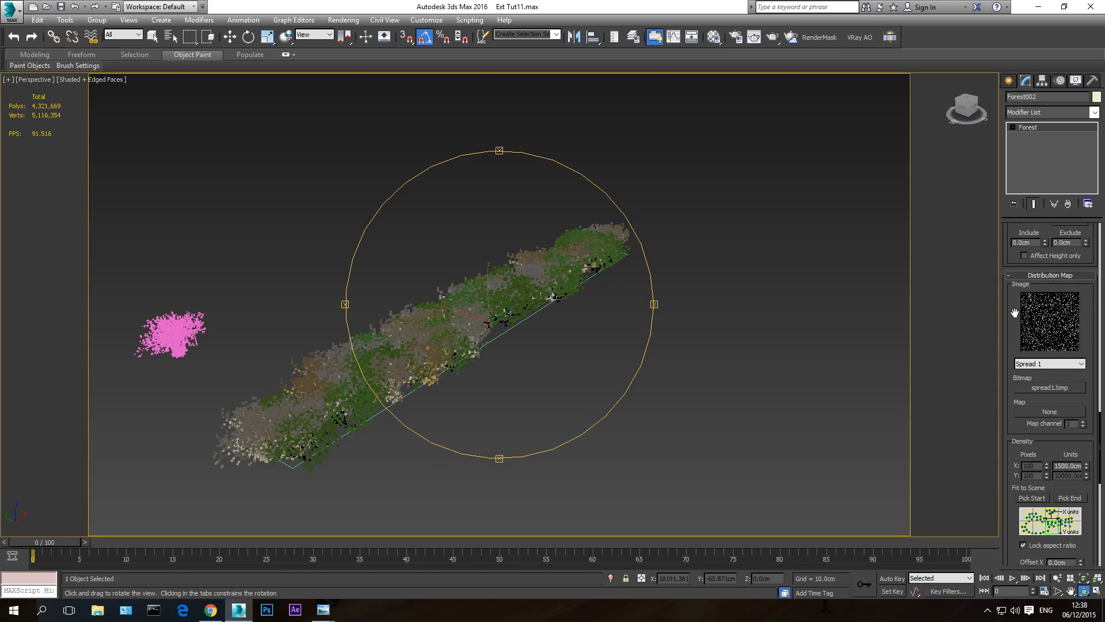
- Enable collision detection for the bush forest's distribution and turn on its preview in the viewport
scroll(1014, 312, "down", 4)
scroll(1004, 346, "down", 1)
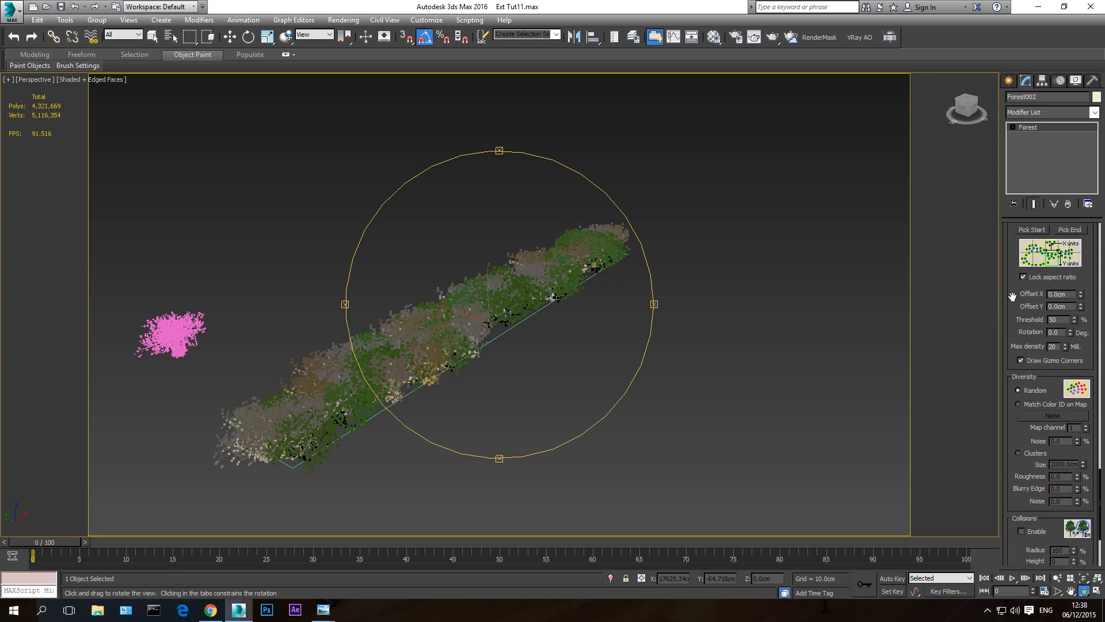
scroll(1013, 297, "down", 2)
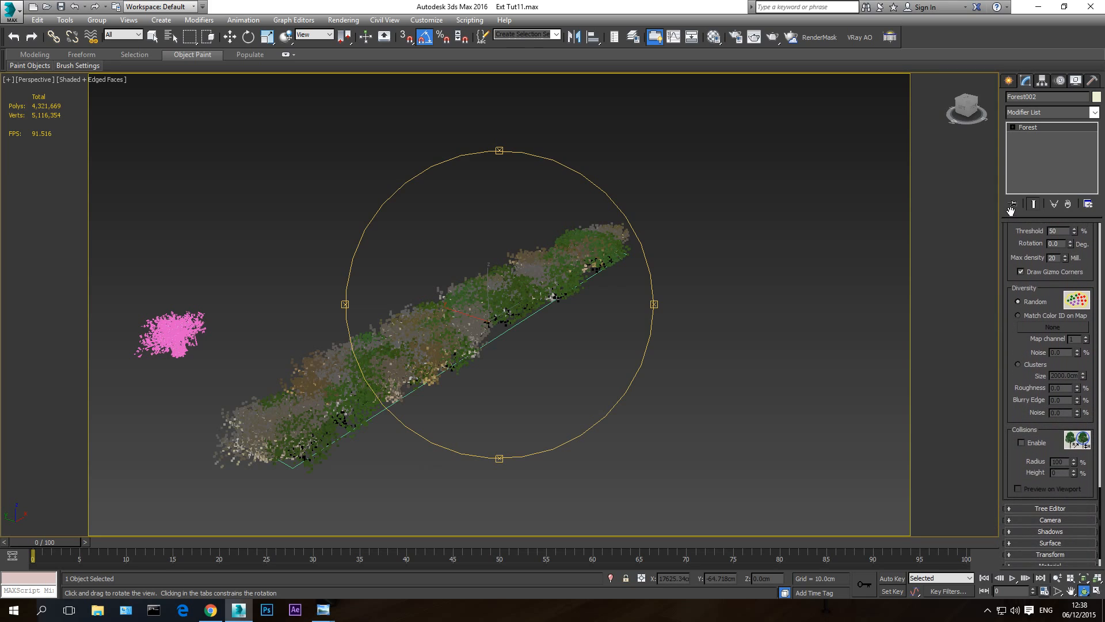
left_click(1020, 440)
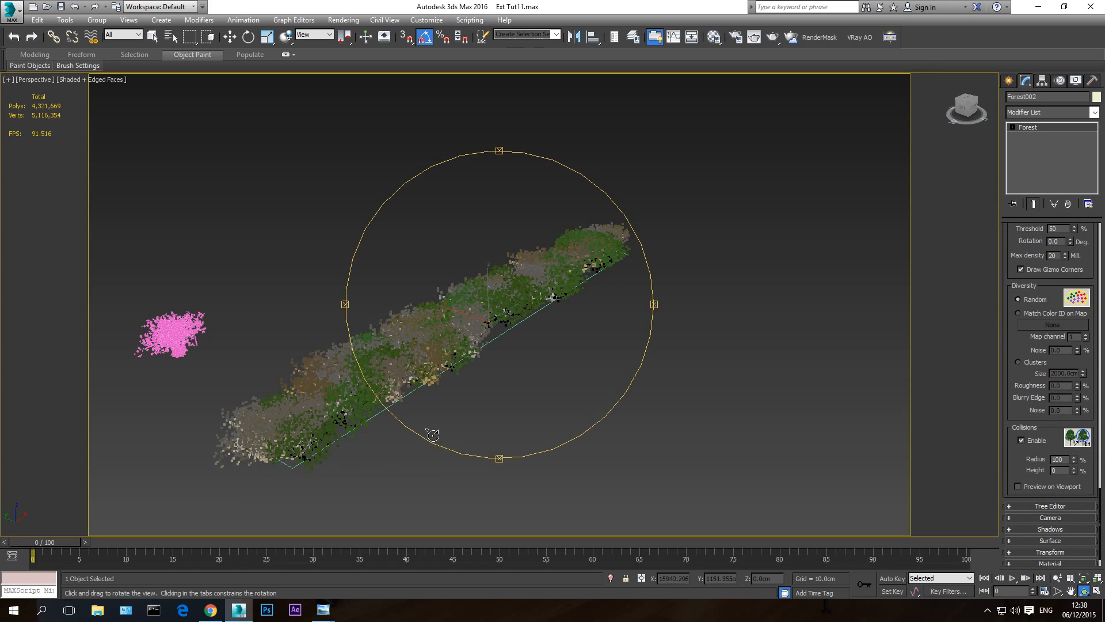
left_click_drag(513, 331, 505, 337)
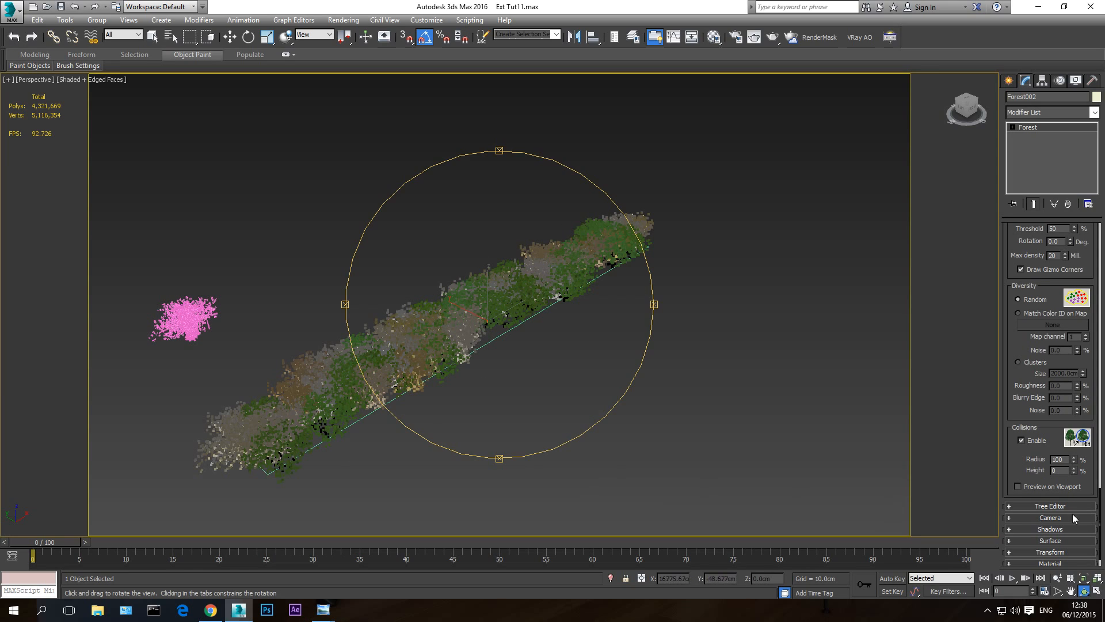
left_click(1018, 487)
left_click_drag(501, 334, 500, 343)
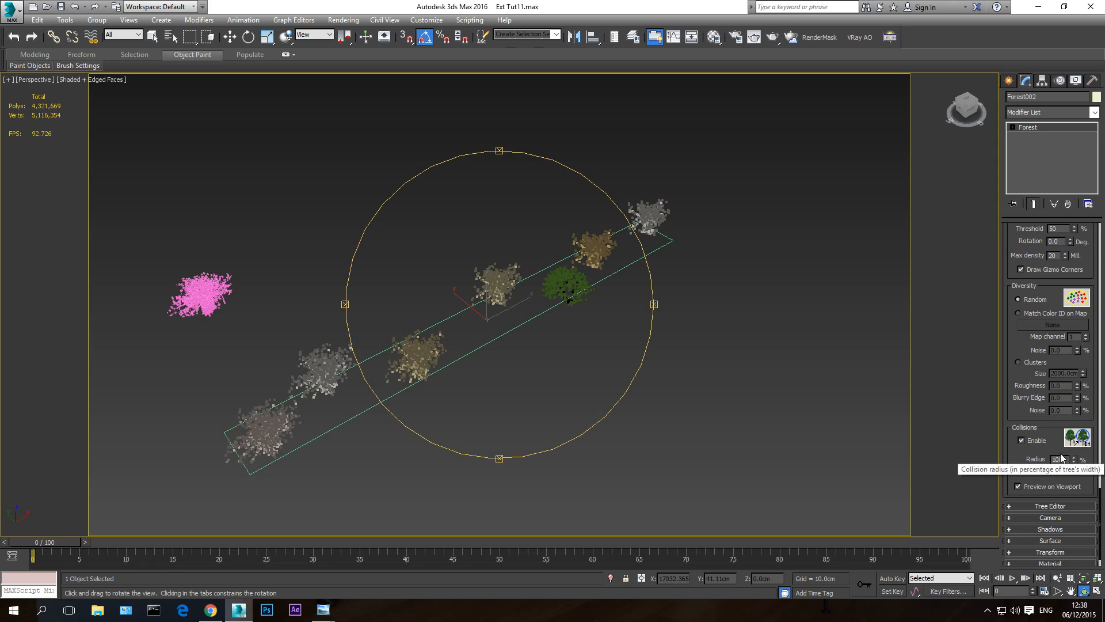
- Set the collision radius of the bush forest to 50% and check the spacing between the bushes
double_click(1064, 459)
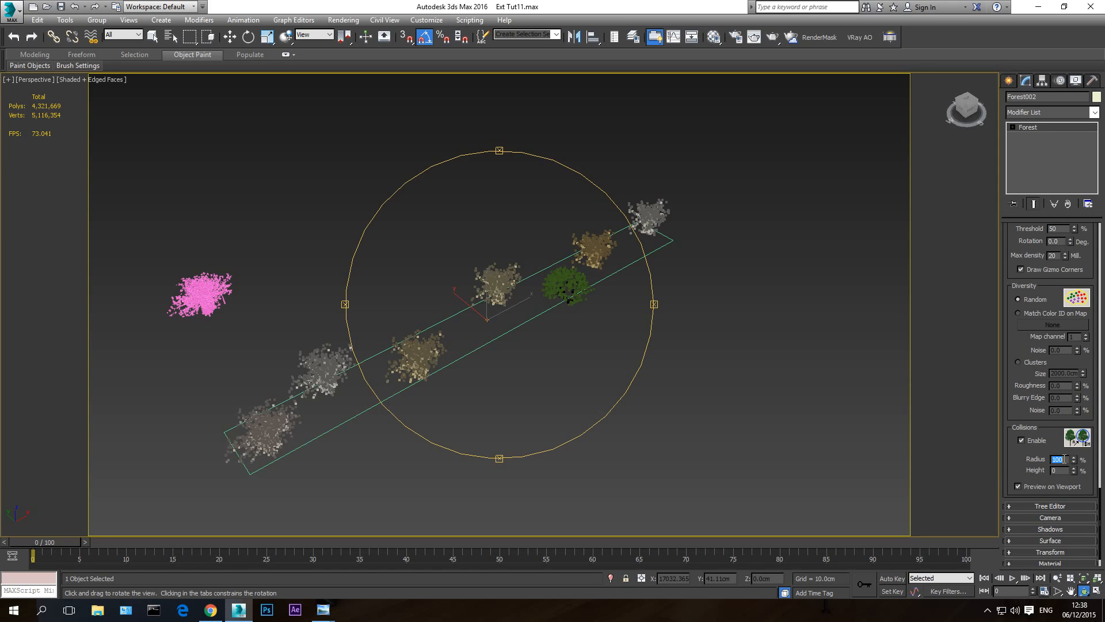
type("50")
key("Return")
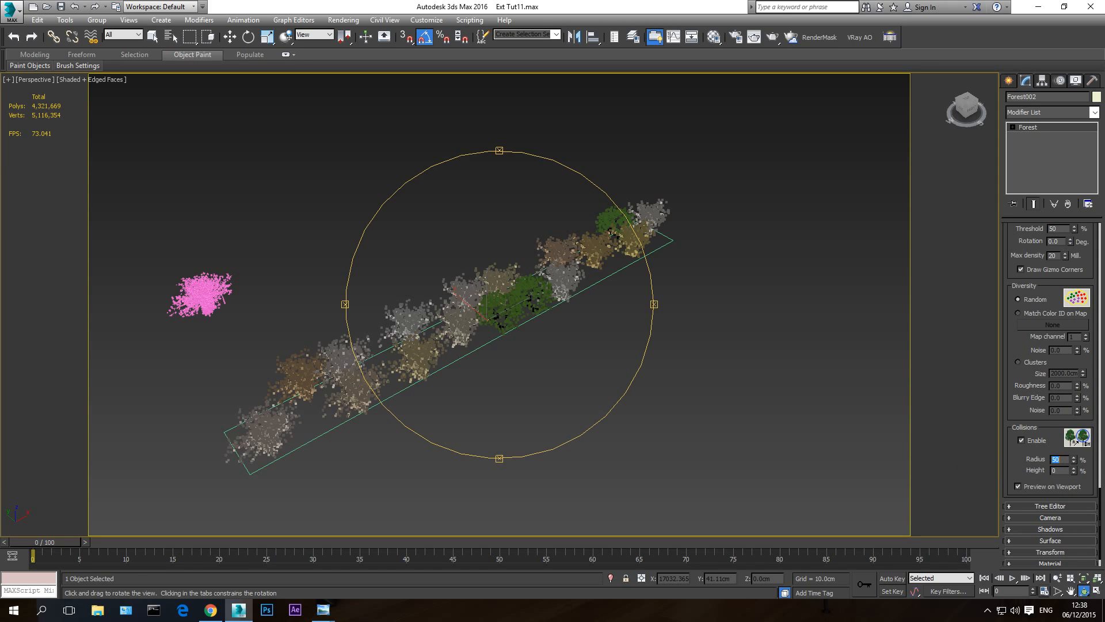
left_click_drag(555, 370, 525, 360)
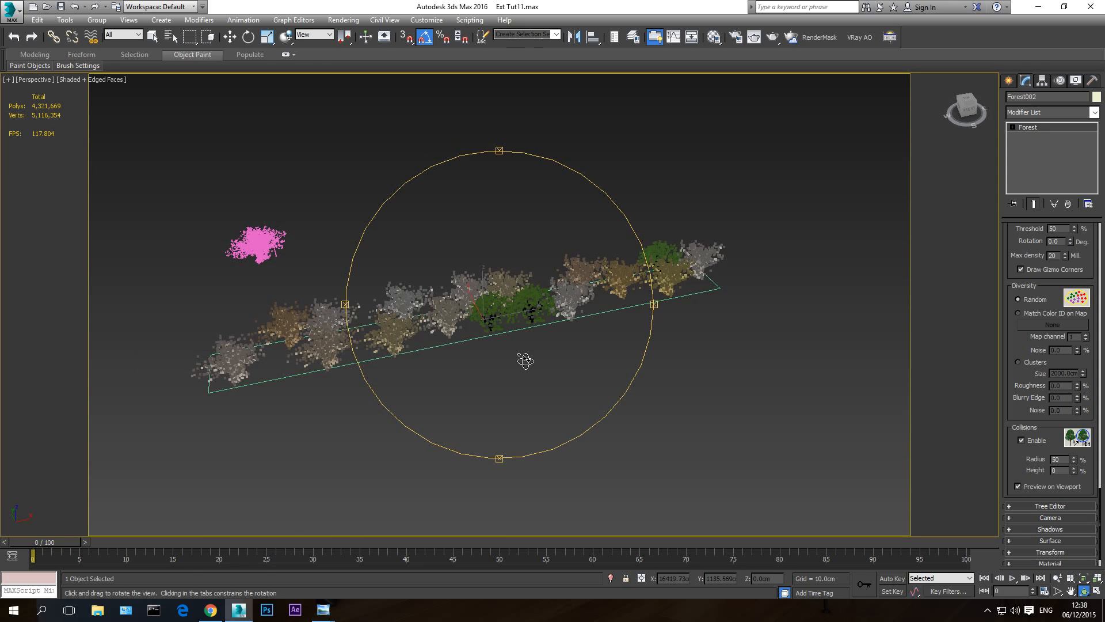
- Set the collision radius to 25% and check how closely the bushes fill the spline area
double_click(1062, 460)
type("25")
key("Return")
left_click_drag(461, 368, 532, 321)
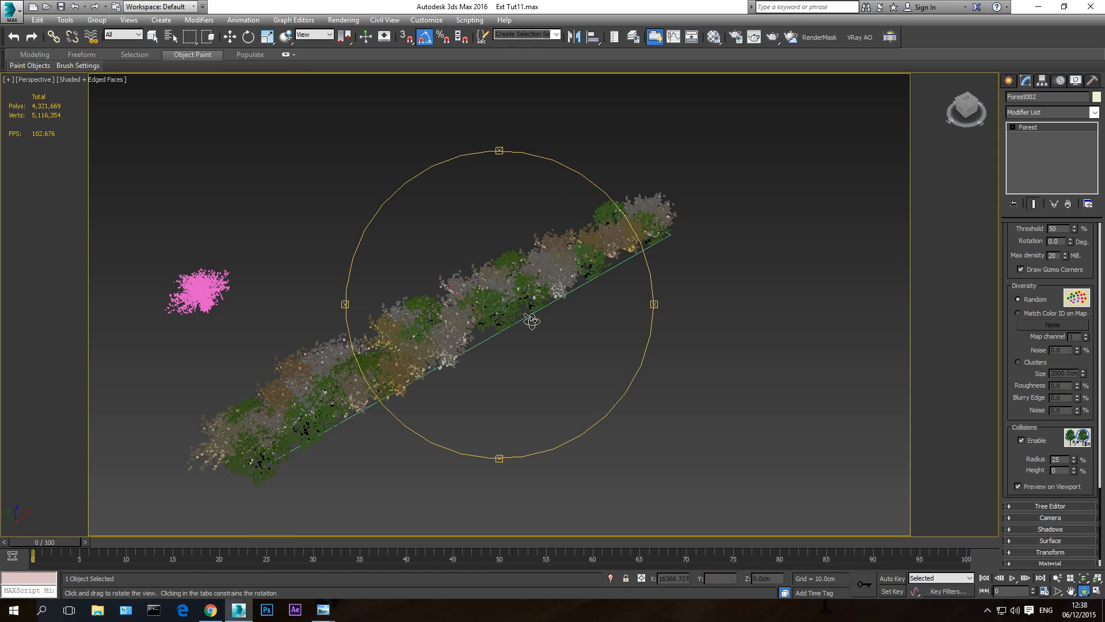
- Review the bush forest's geometry items, area settings, falloff options and distribution map
left_click_drag(1011, 292, 1006, 621)
left_click_drag(1016, 270, 1004, 620)
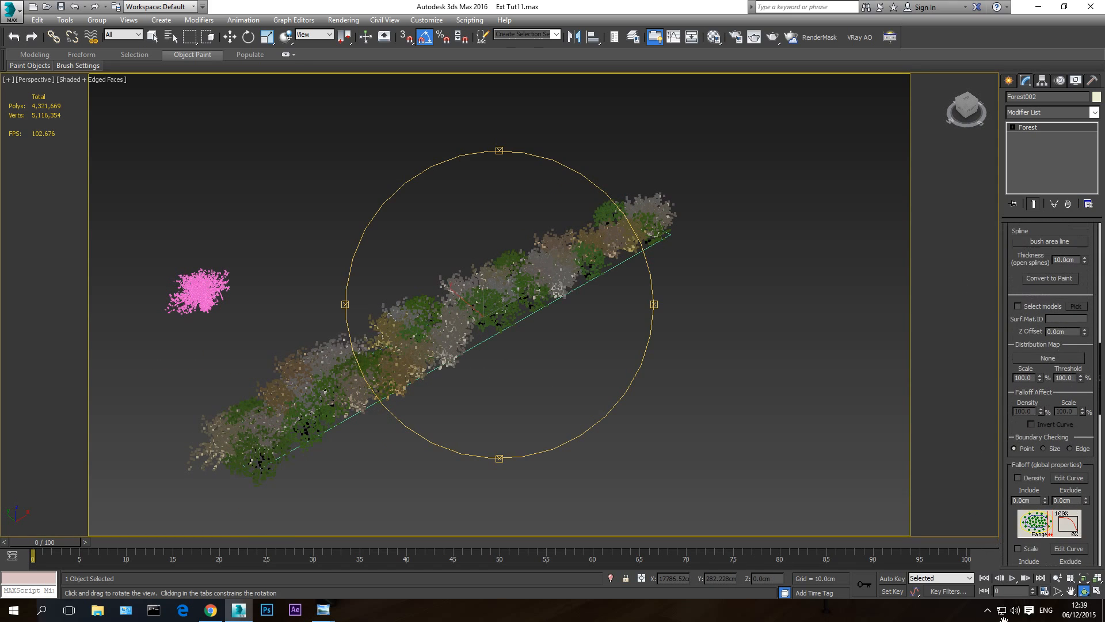
left_click_drag(1015, 268, 1005, 520)
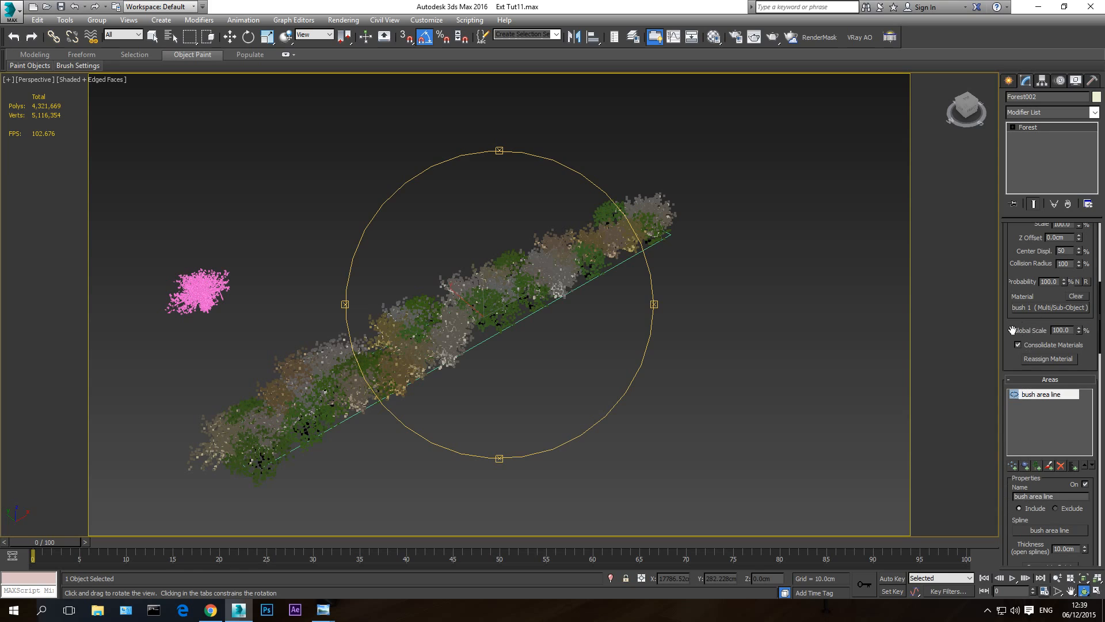
left_click_drag(1013, 329, 989, 601)
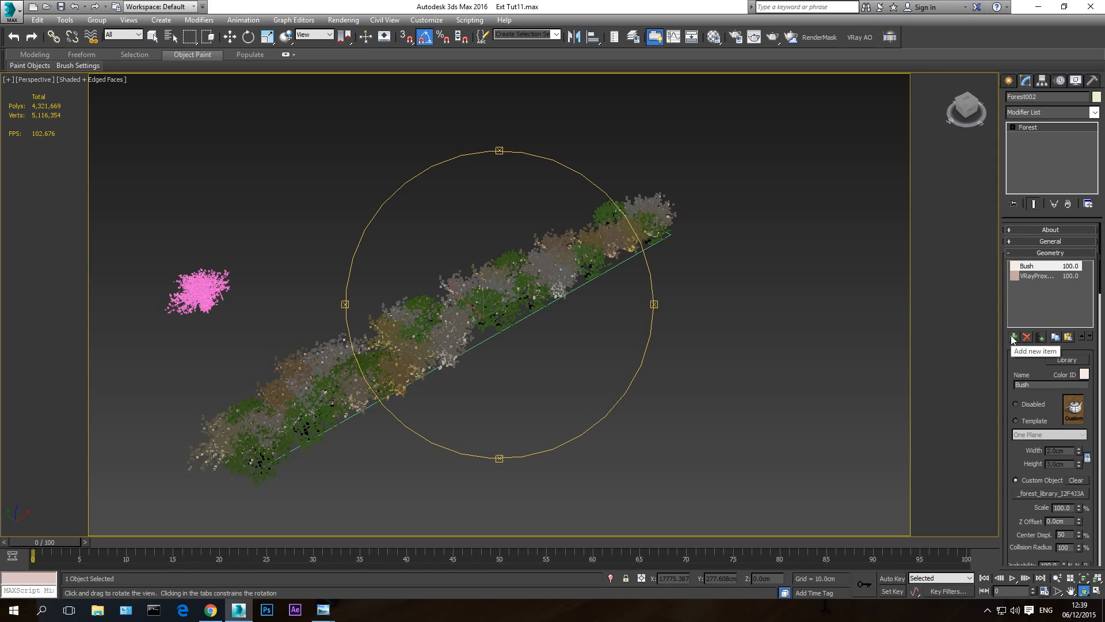
left_click_drag(1005, 343, 988, 49)
left_click_drag(1010, 352, 1005, 299)
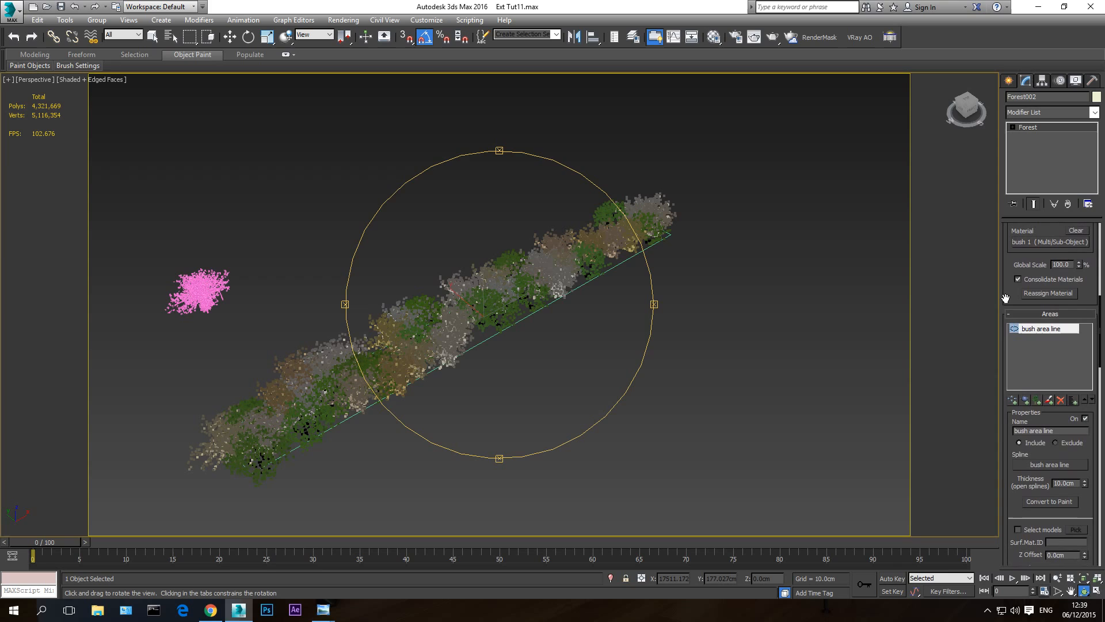
left_click(1056, 314)
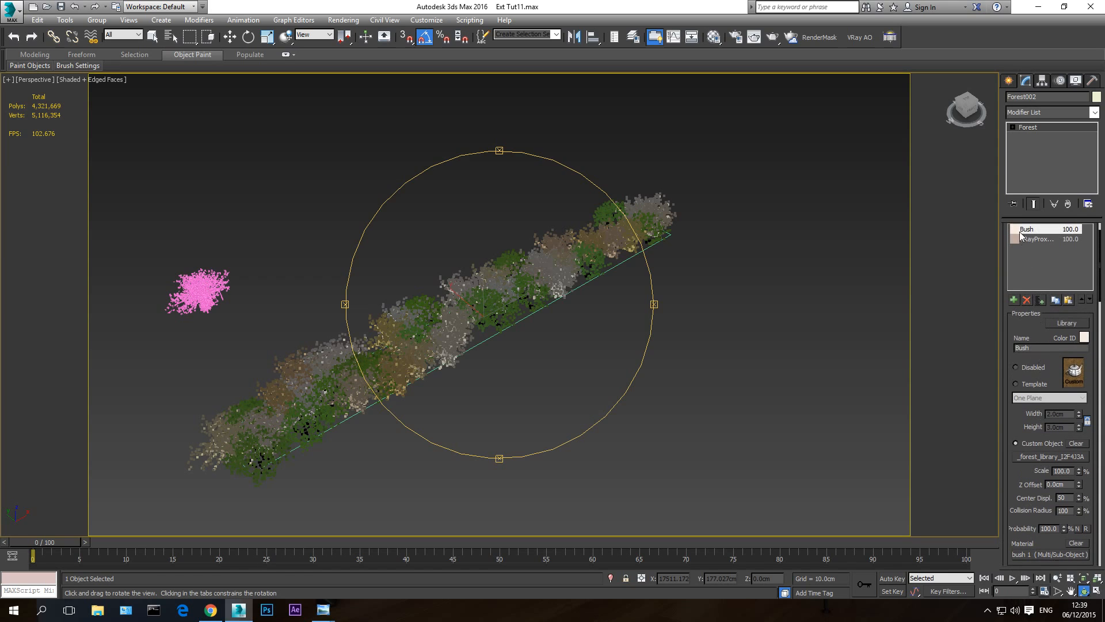
left_click_drag(1010, 384, 1004, 204)
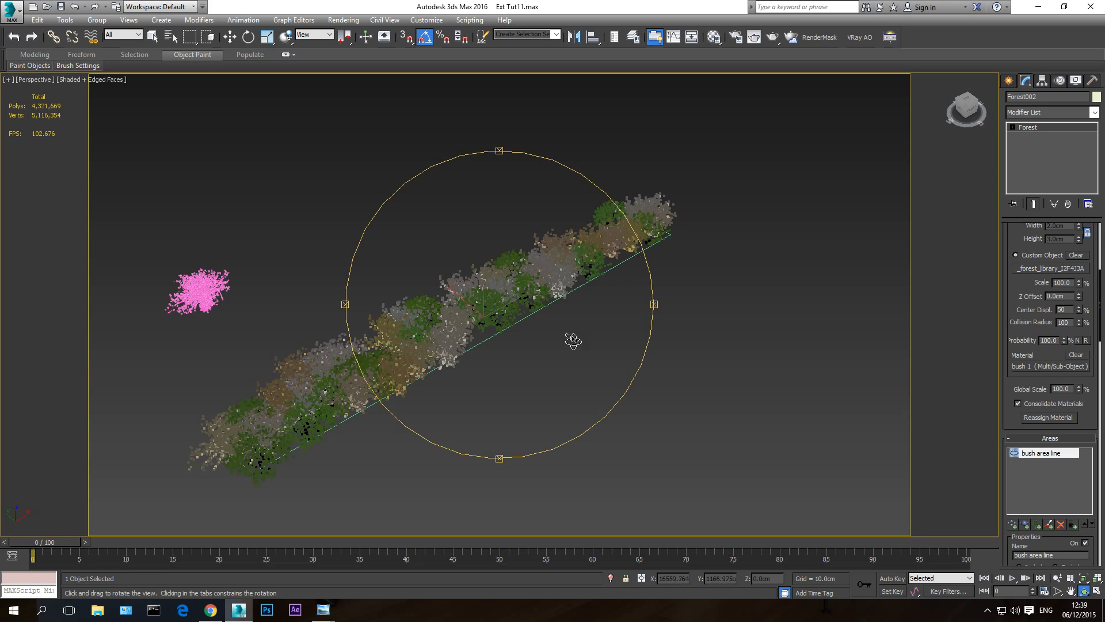
left_click_drag(1006, 425, 1012, 259)
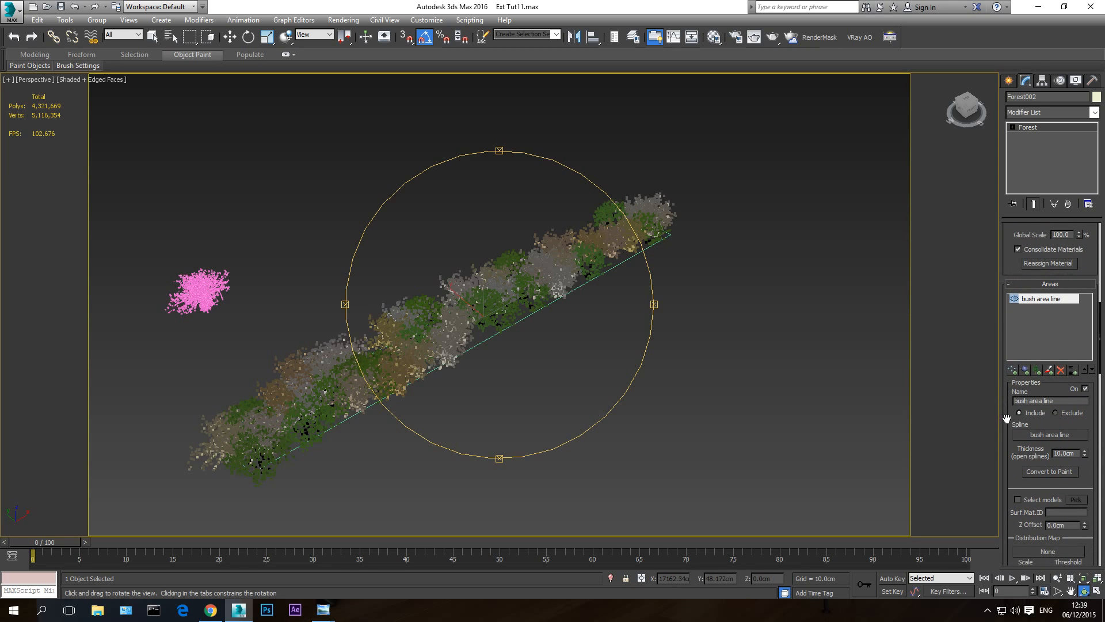
left_click_drag(1007, 418, 1002, 3)
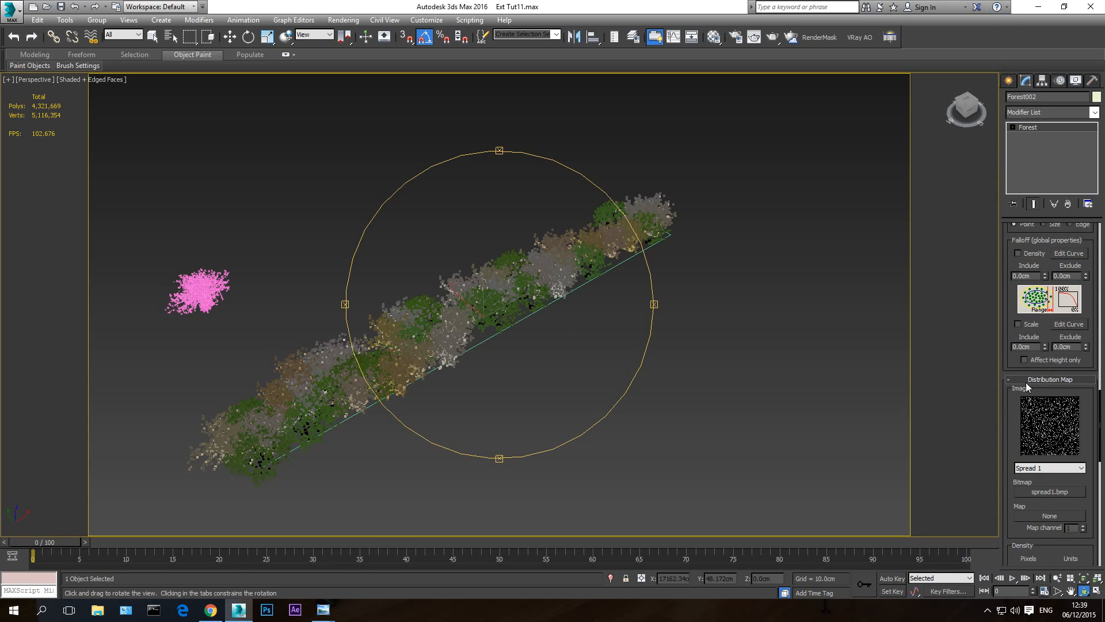
left_click_drag(1013, 433, 990, 326)
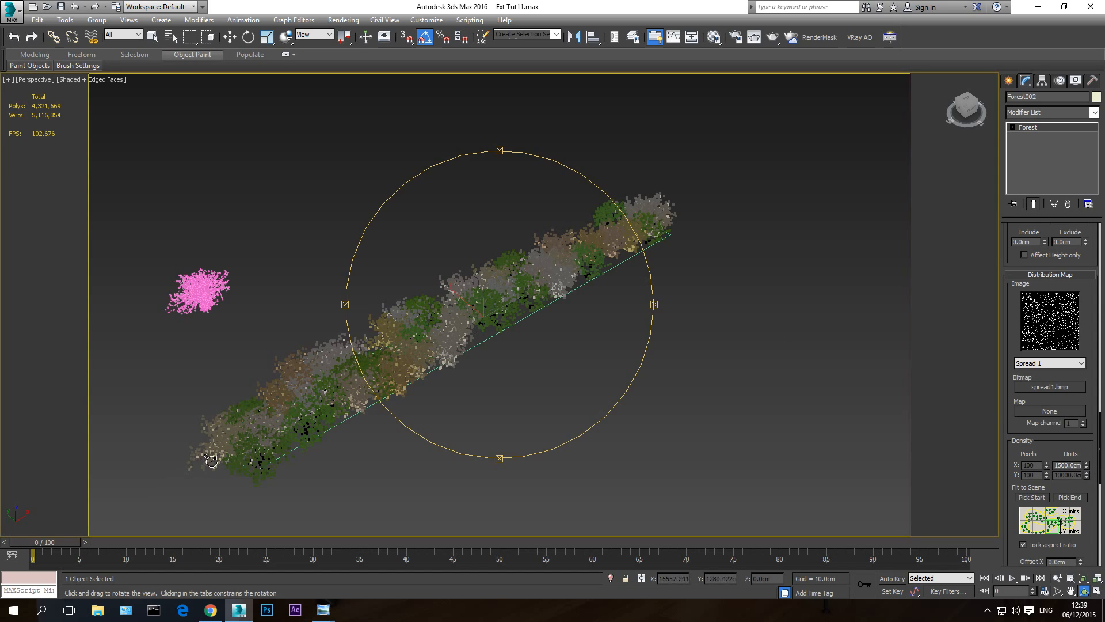
- Try the Spread 2, Spread 3 and Spread 4 distribution images on the bush row
left_click(1042, 362)
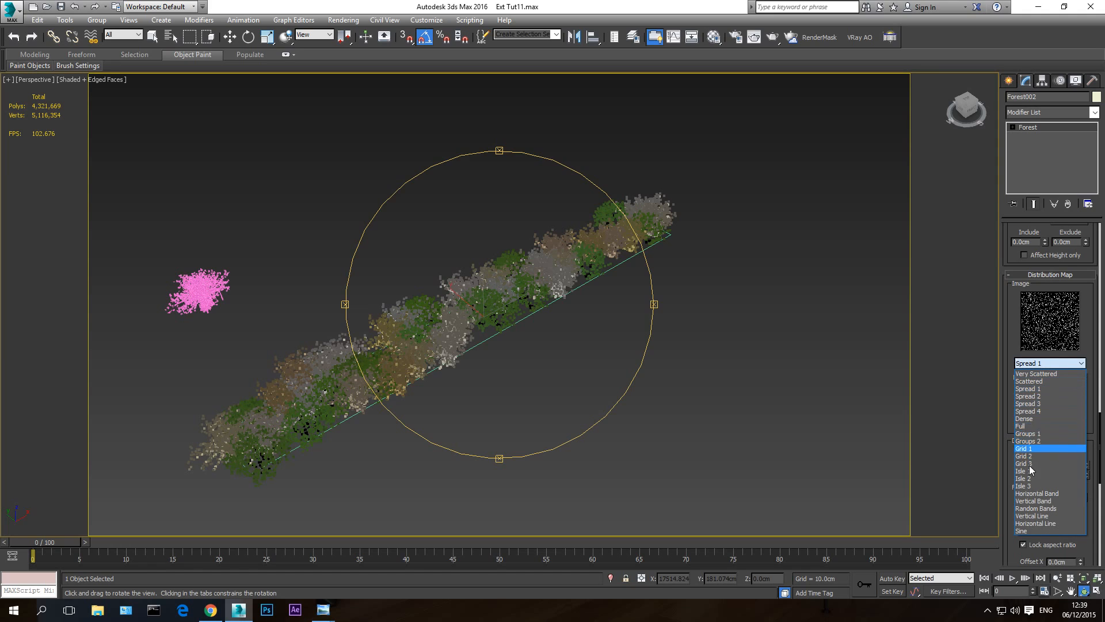
left_click(1035, 396)
left_click(1042, 364)
left_click(1035, 394)
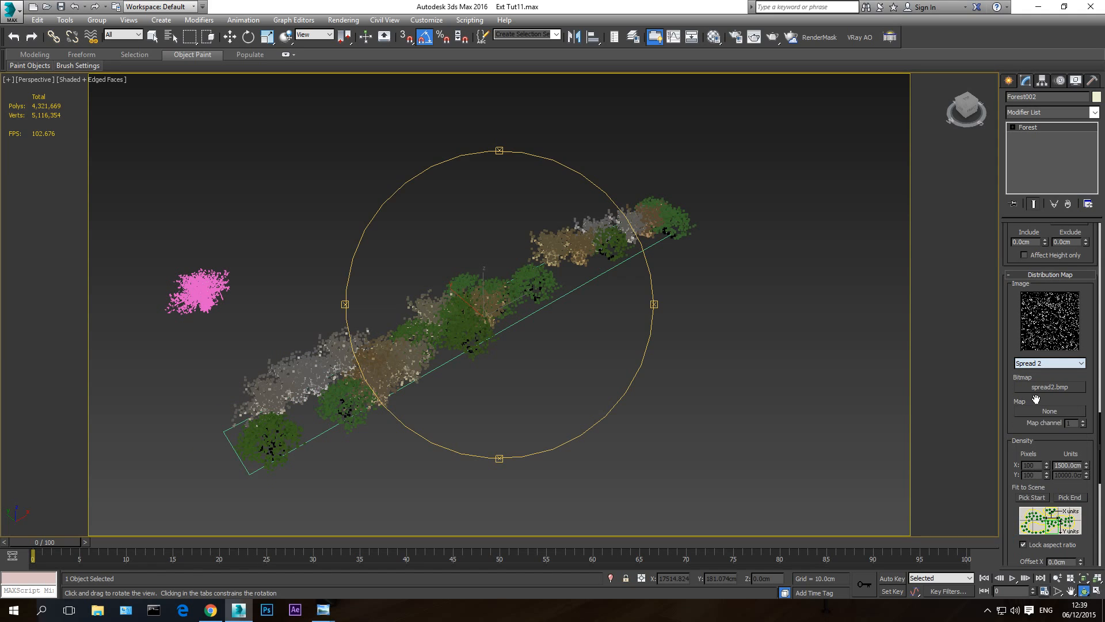
left_click(1041, 367)
left_click(1037, 395)
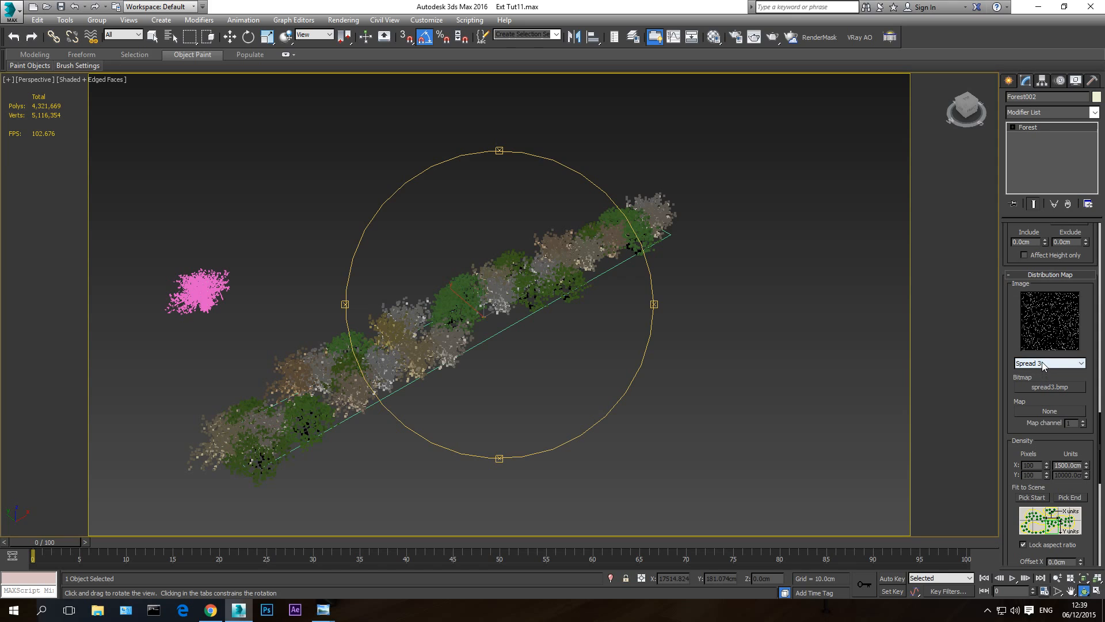
left_click(1043, 363)
left_click(1041, 410)
- Check the Spread 3 distribution again on the bush row and restore the Spread 1 image
left_click(1043, 364)
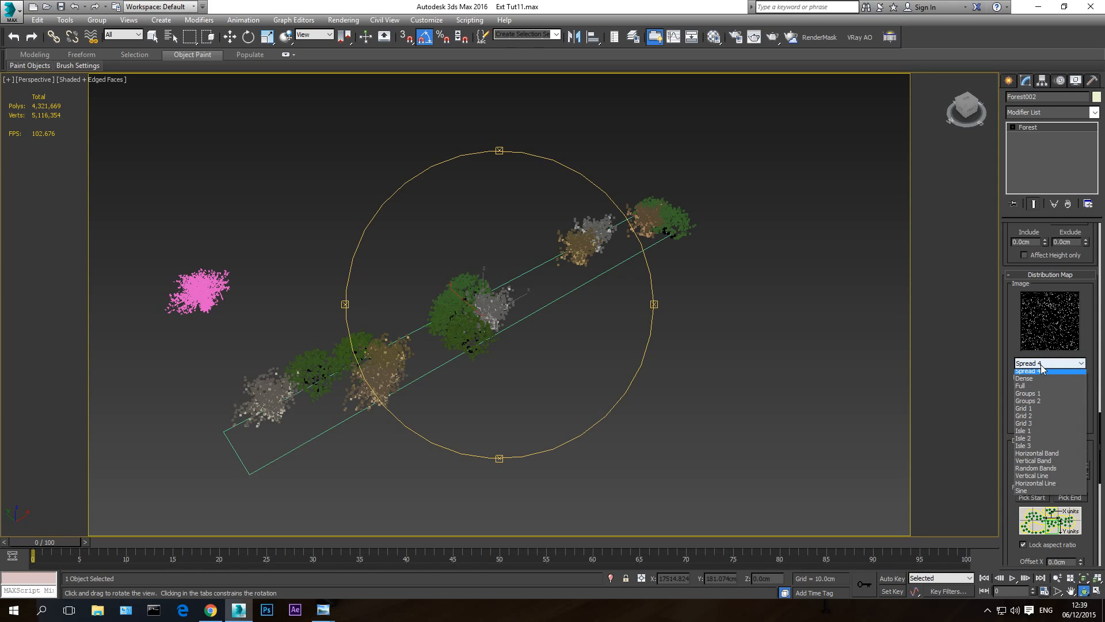
left_click(1039, 403)
left_click_drag(484, 361, 514, 350)
left_click(1035, 364)
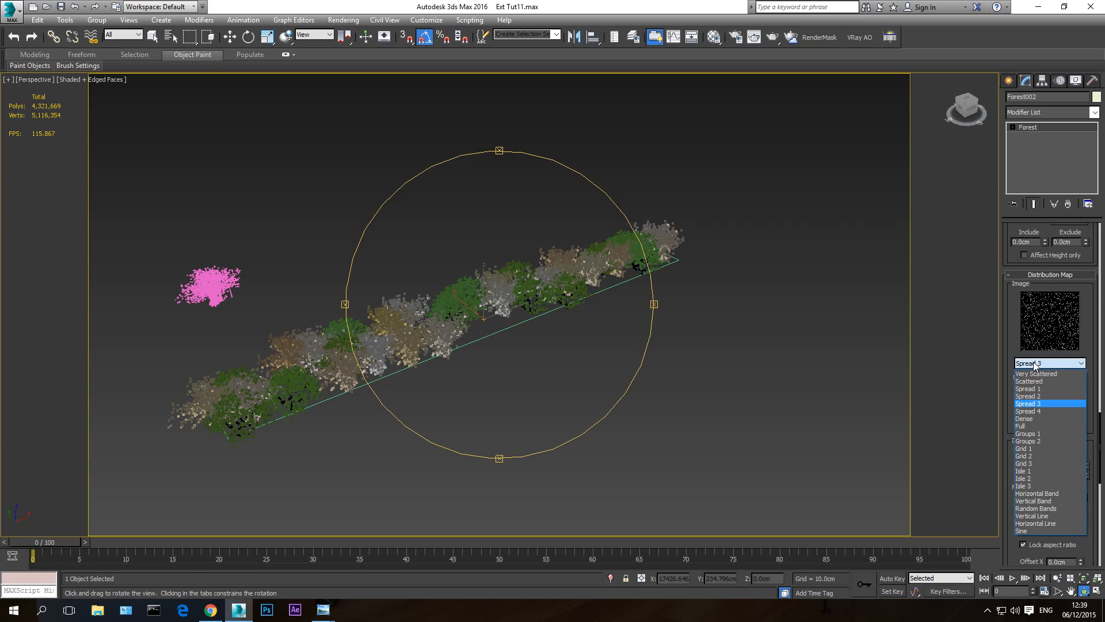
left_click(1041, 389)
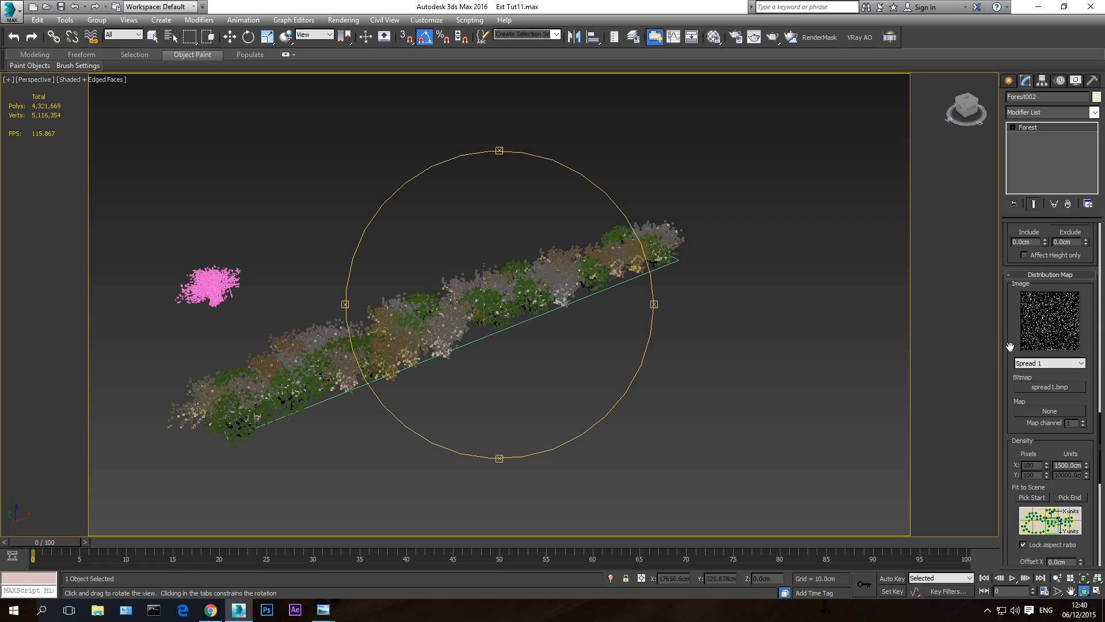
- Inspect the bush row from several angles alongside its density, diversity and collision settings
mouse_move(1011, 346)
left_mouse_down()
mouse_move(1014, 263)
mouse_move(1013, 337)
left_mouse_up()
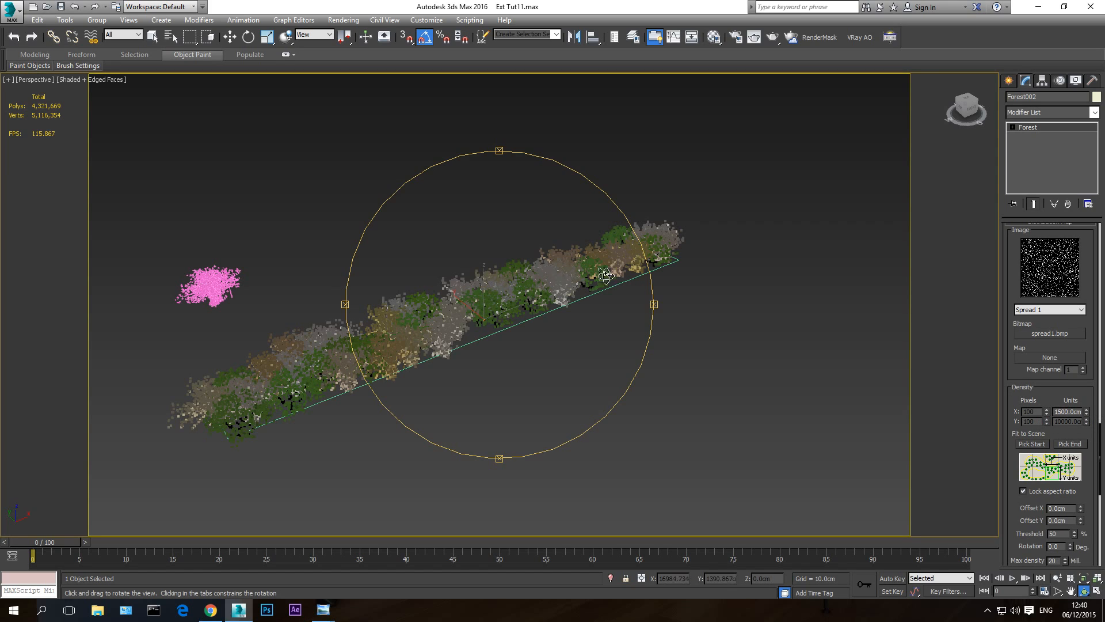
scroll(1008, 392, "down", 6)
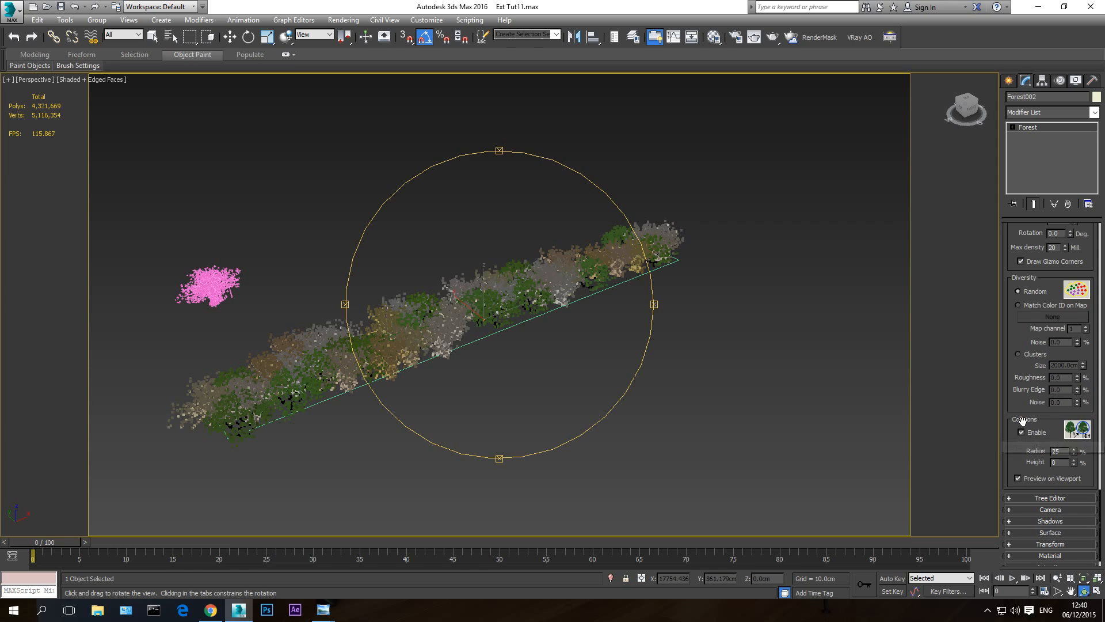
left_click_drag(517, 320, 518, 340)
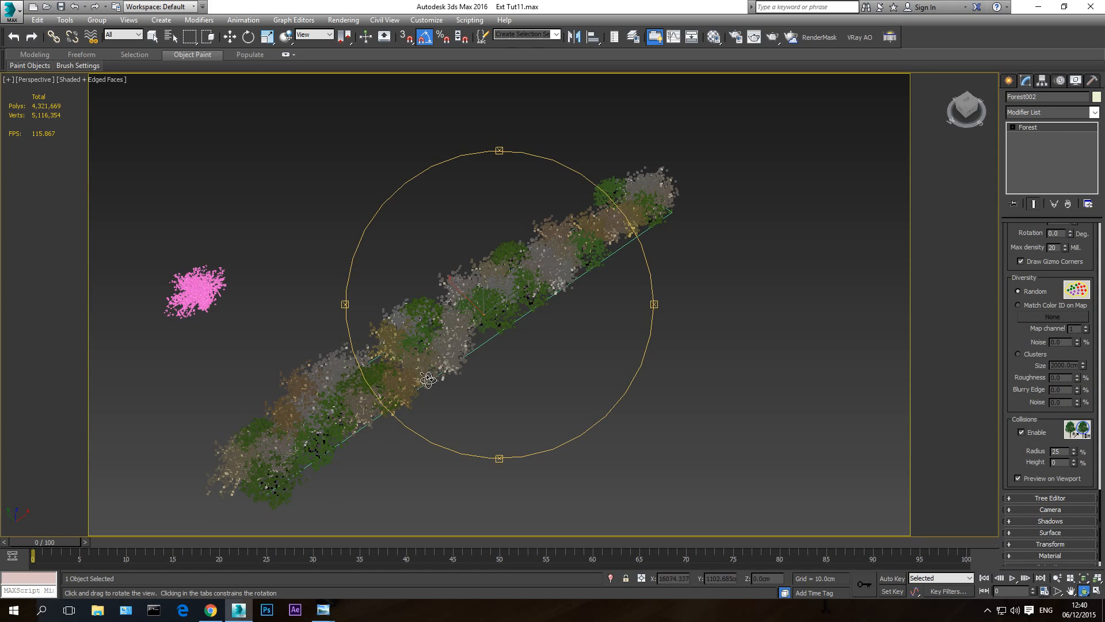
left_click_drag(448, 367, 438, 357)
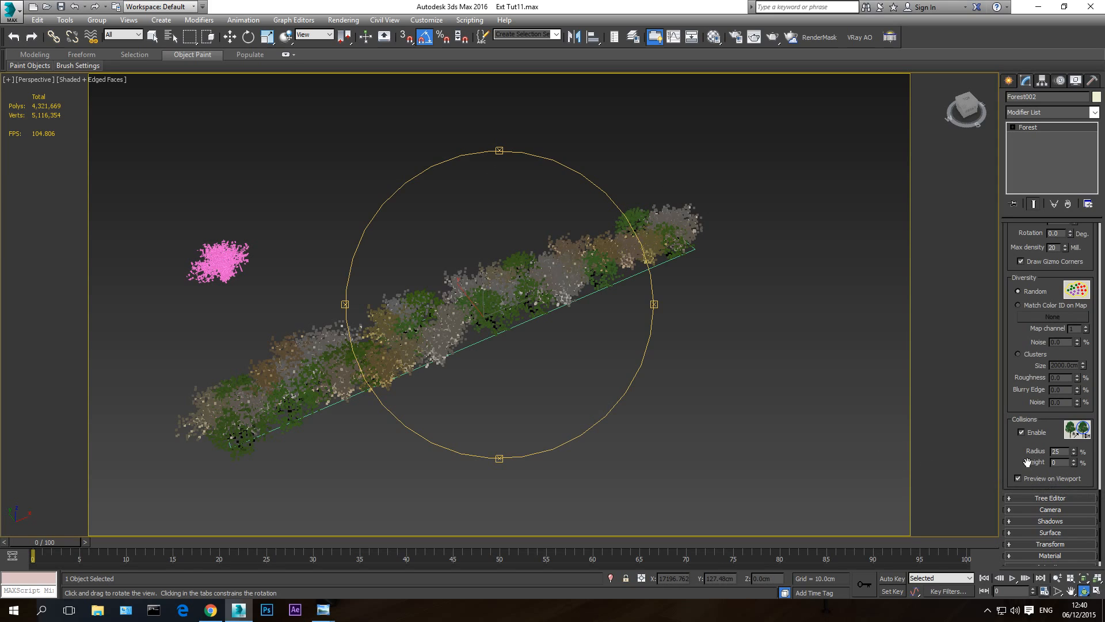
scroll(1024, 461, "down", 1)
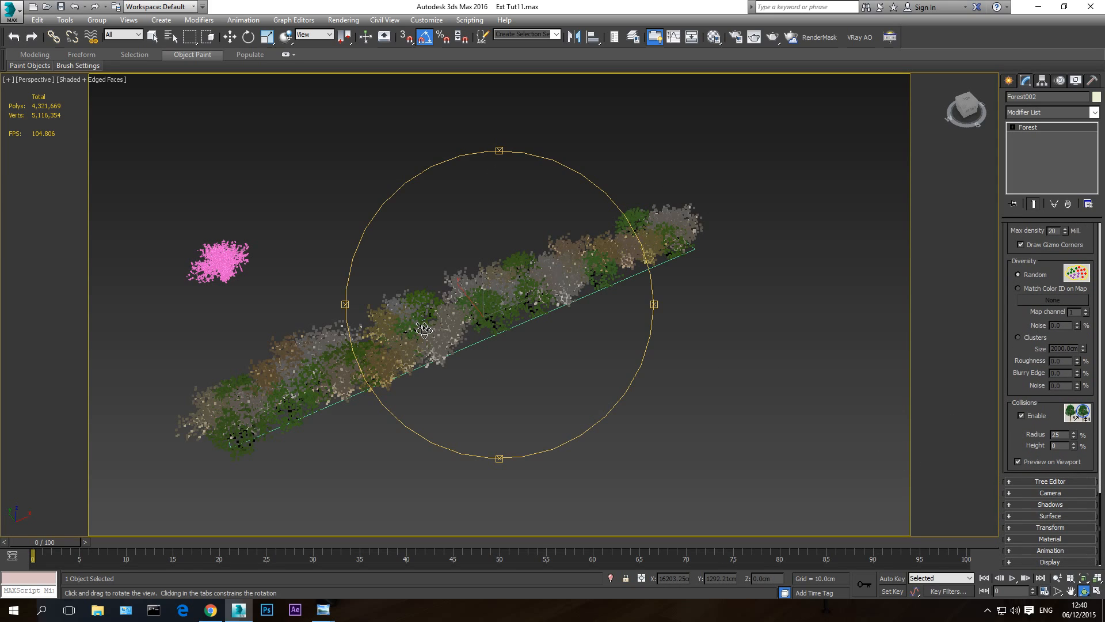
- Show the scene through VRayCam001 and unhide all objects without unhiding the layers
key("c")
key("w")
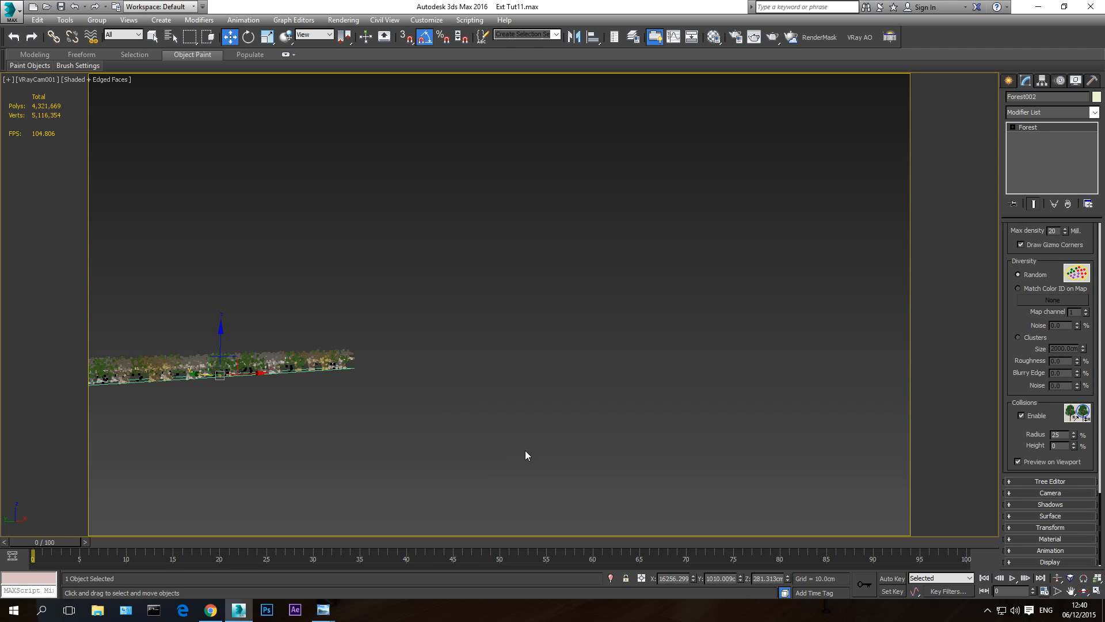
right_click(502, 325)
left_click(525, 277)
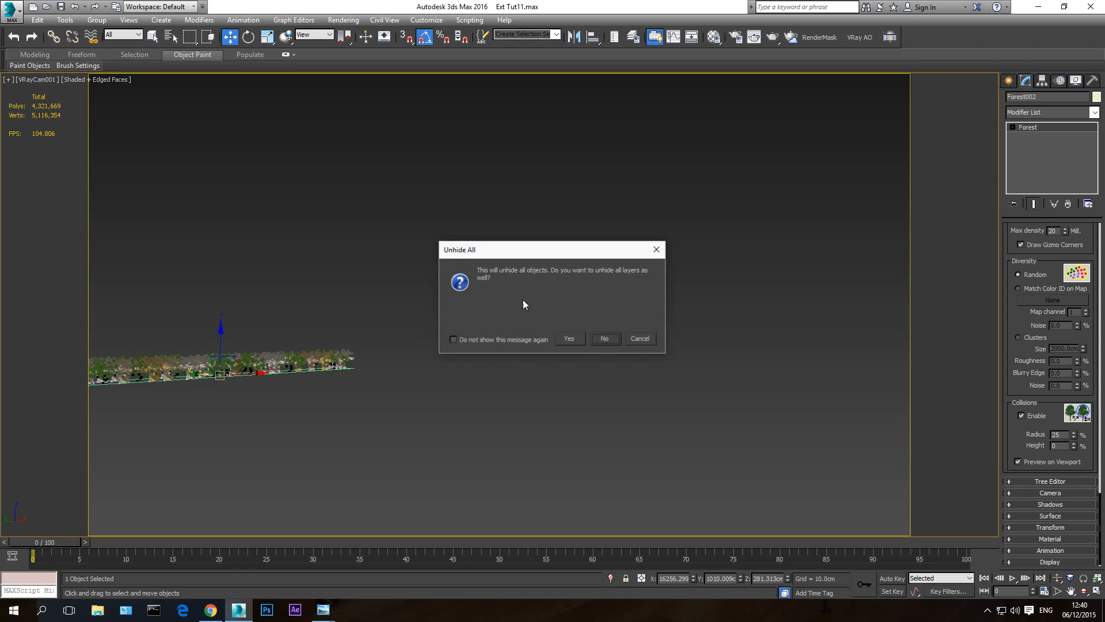
left_click(605, 338)
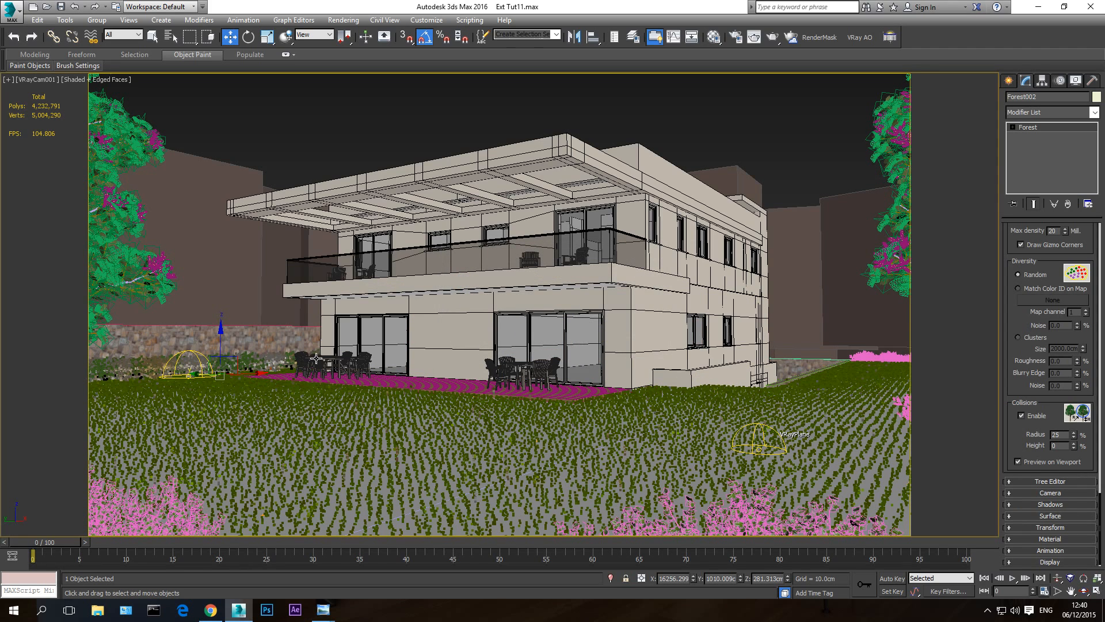
- Switch to Windows Photo Viewer and compare the renders 1-end.jpg, 2-forest grass.jpg and 3-forest grass and bushes.jpg
mouse_move(323, 609)
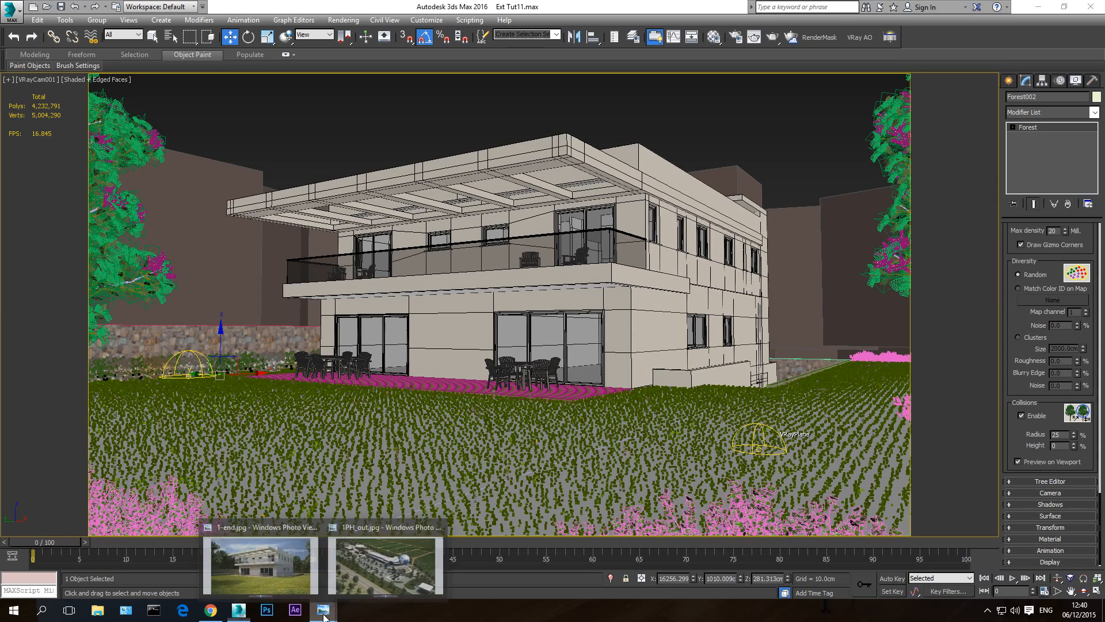
left_click(271, 554)
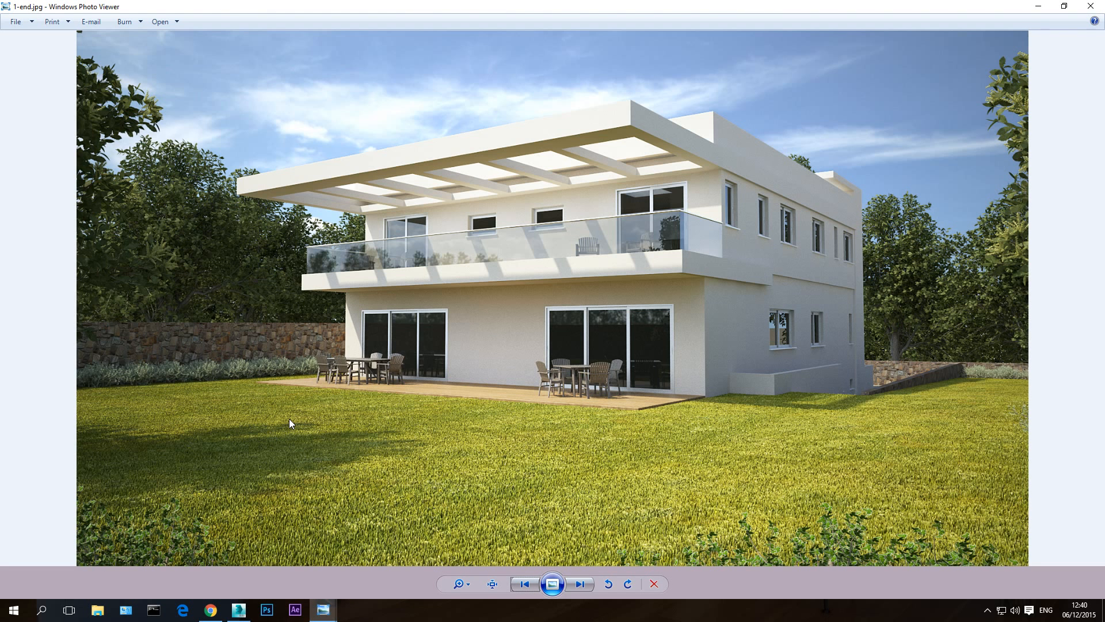
key("Right")
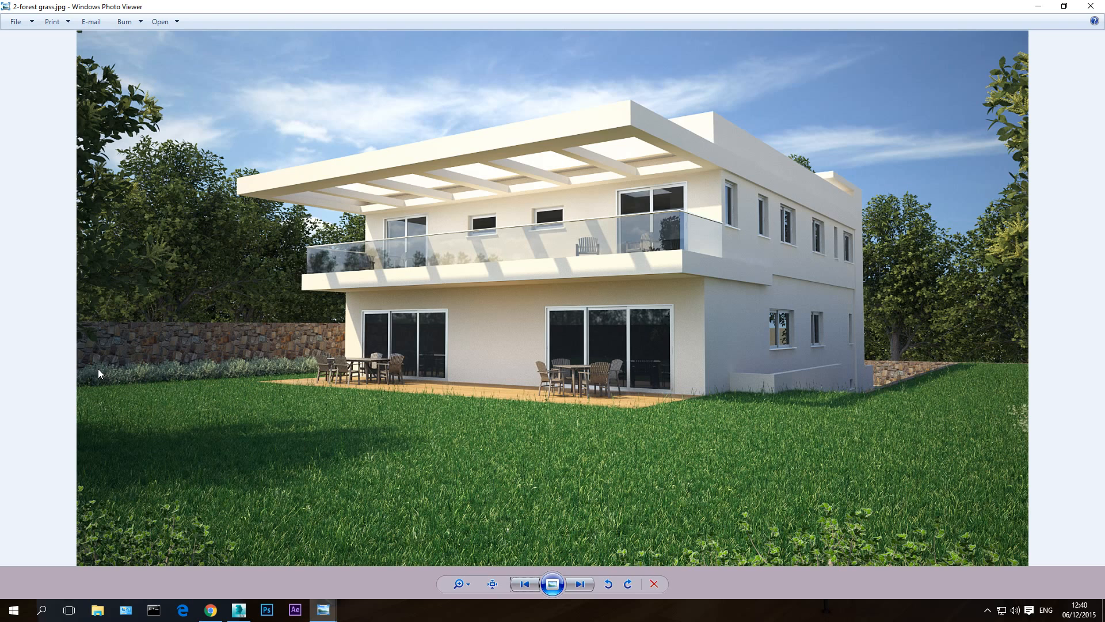
key("Right")
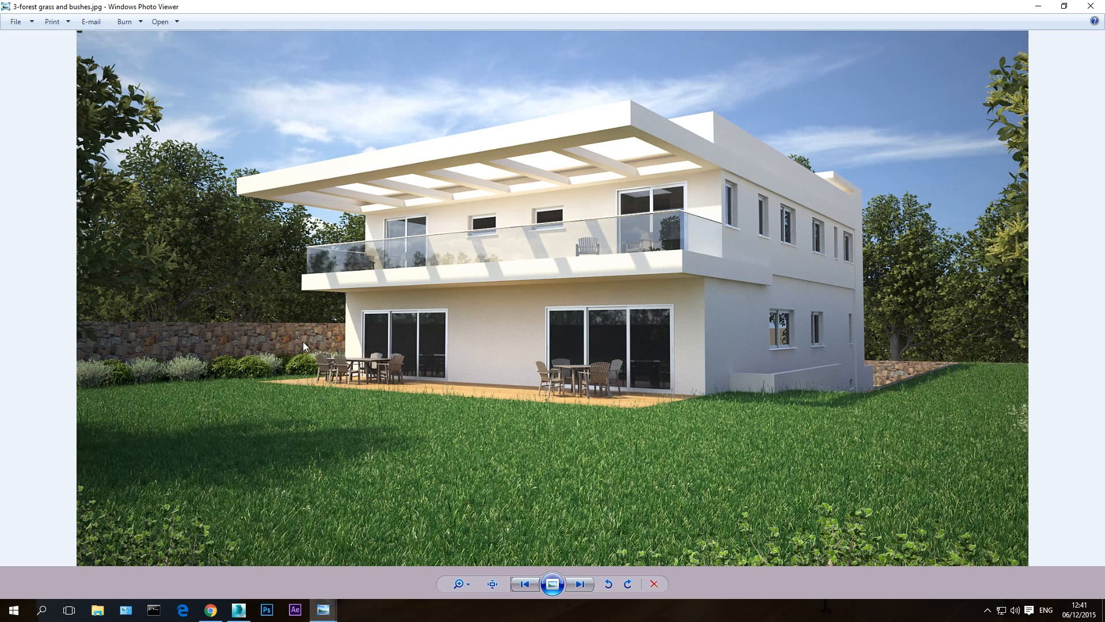
- Switch to 3ds Max and examine the house, garden and background tree boxes from above in a perspective view
left_click(238, 610)
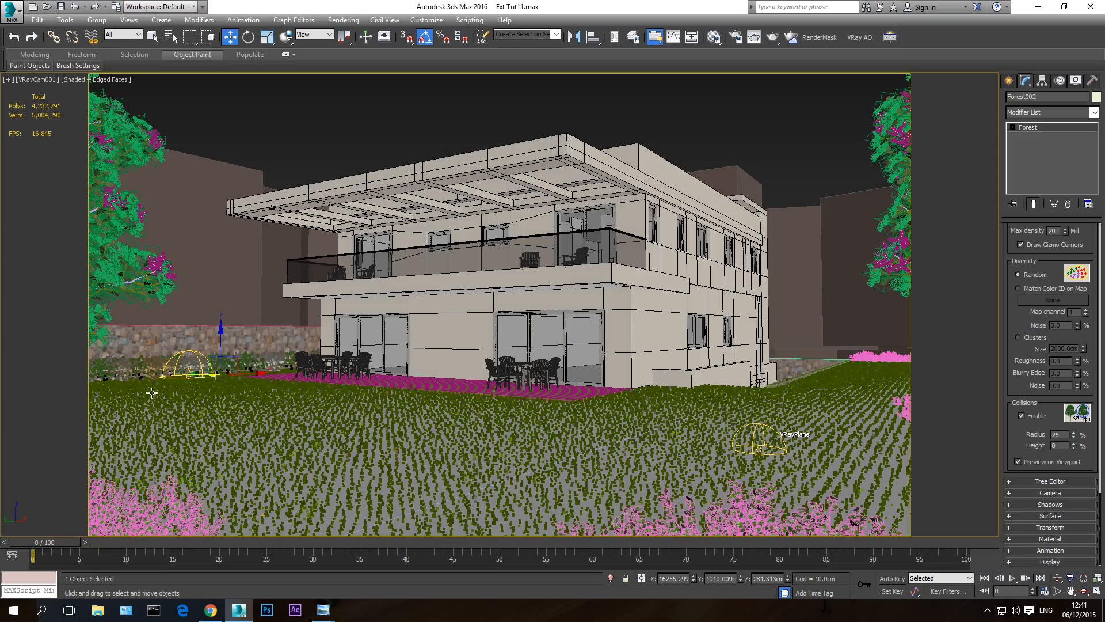
key("p")
left_click(1084, 591)
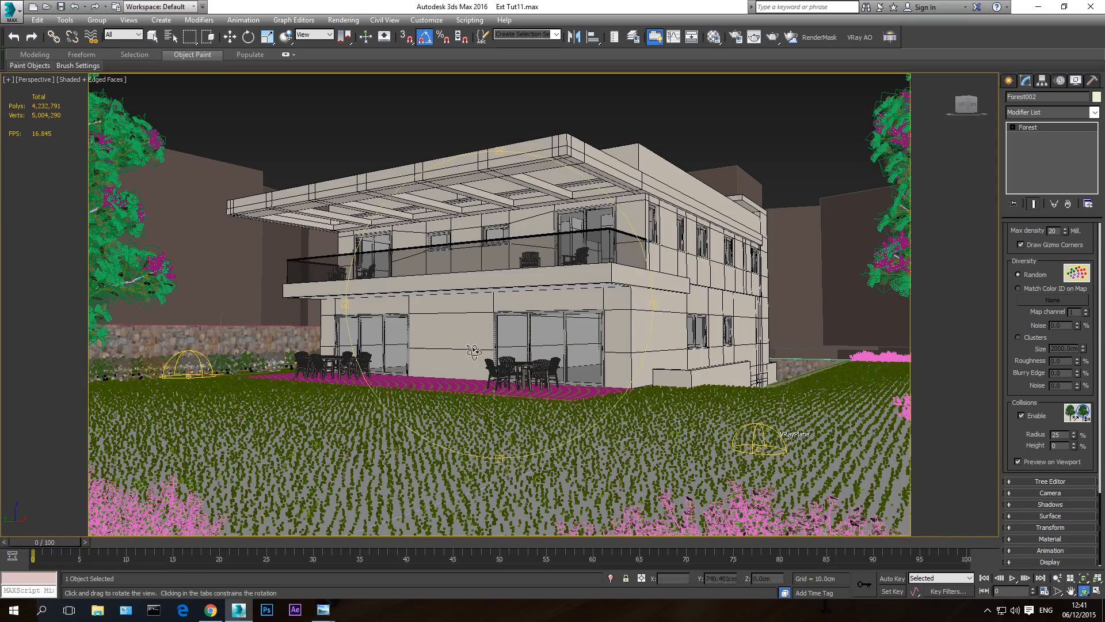
left_click_drag(412, 330, 461, 403)
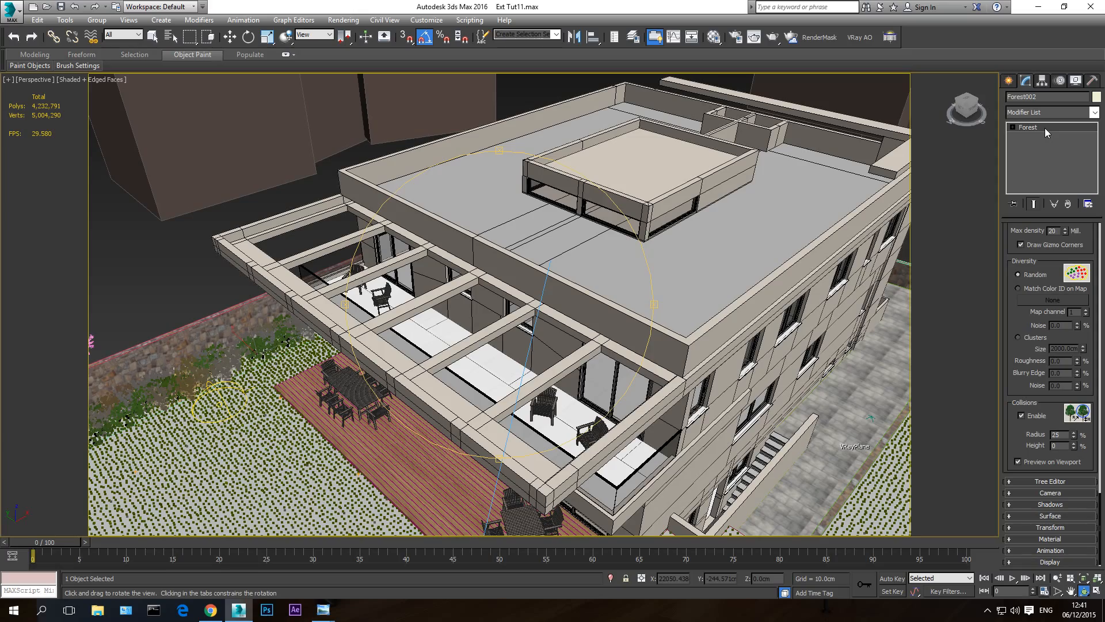
left_click_drag(449, 387, 486, 380)
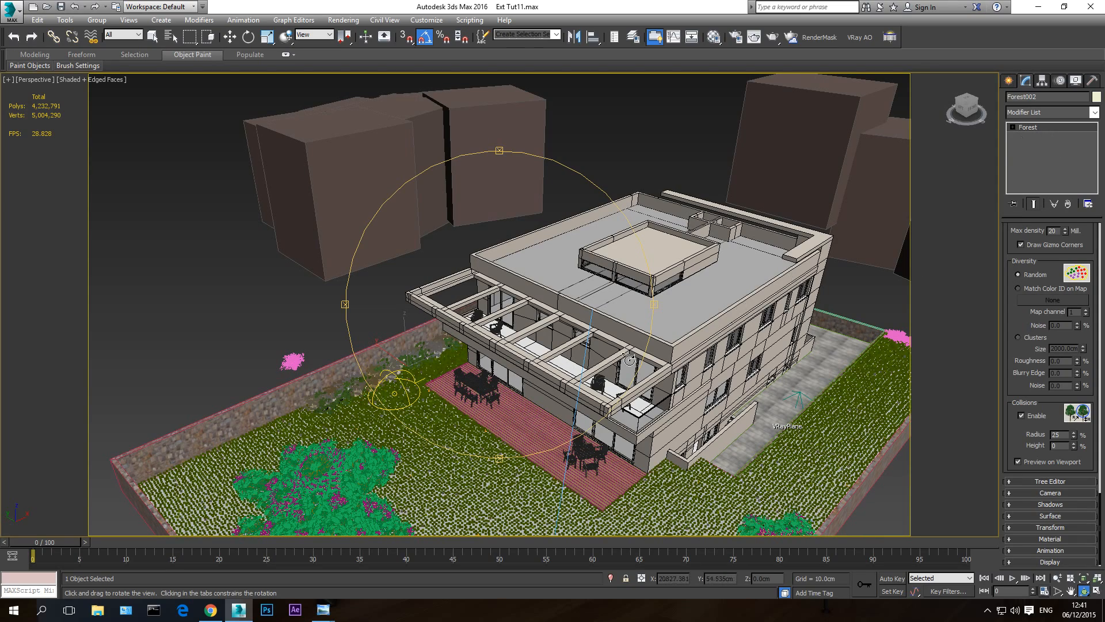
left_click_drag(430, 390, 455, 355)
scroll(455, 355, "down", 3)
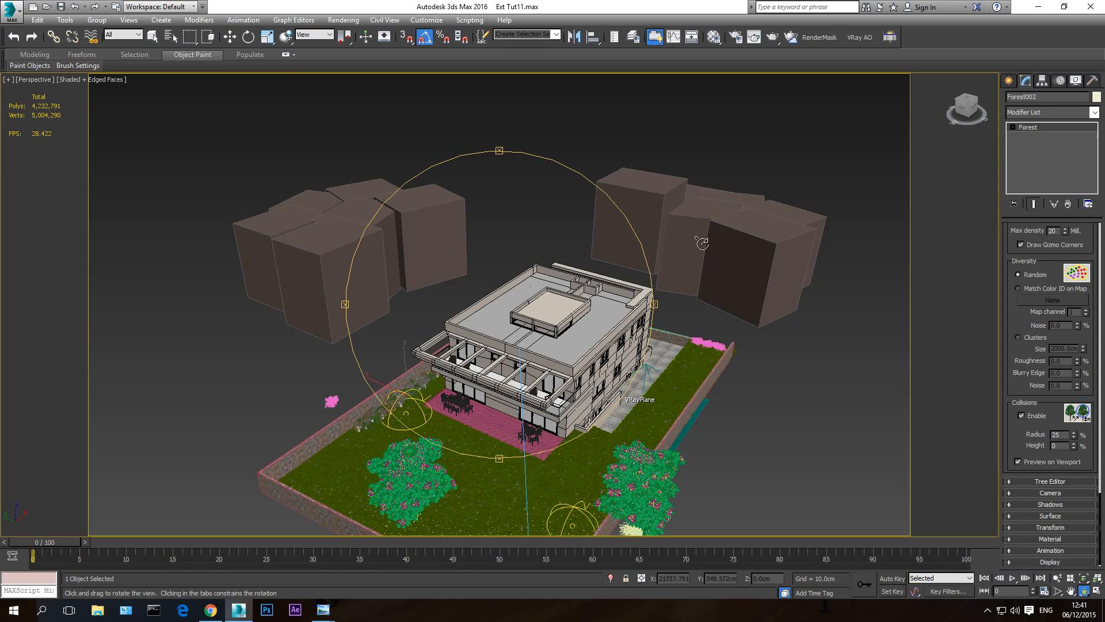
key("w")
- Switch to Windows Photo Viewer to check the background trees in 3-forest grass and bushes.jpg, and return to 3ds Max
mouse_move(323, 610)
left_click(241, 561)
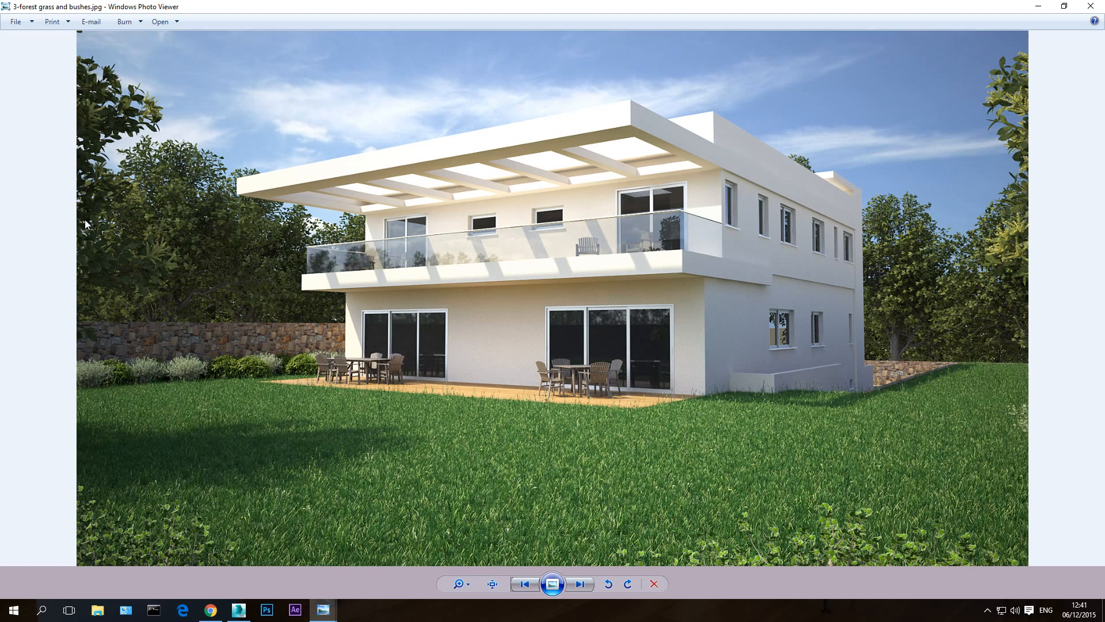
left_click(1038, 7)
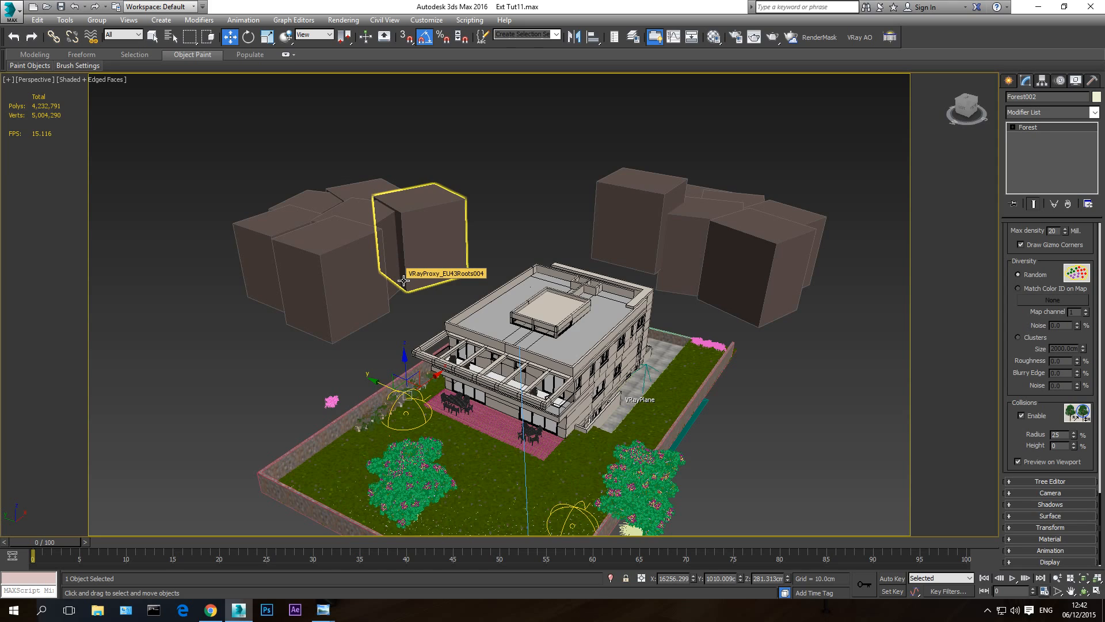
- In the top view, draw a rectangle spline about 2590 cm long and 3166 cm wide around the tree proxies east of the house
key("t")
scroll(498, 296, "down", 4)
middle_click_drag(562, 315, 369, 314)
scroll(370, 315, "down", 2)
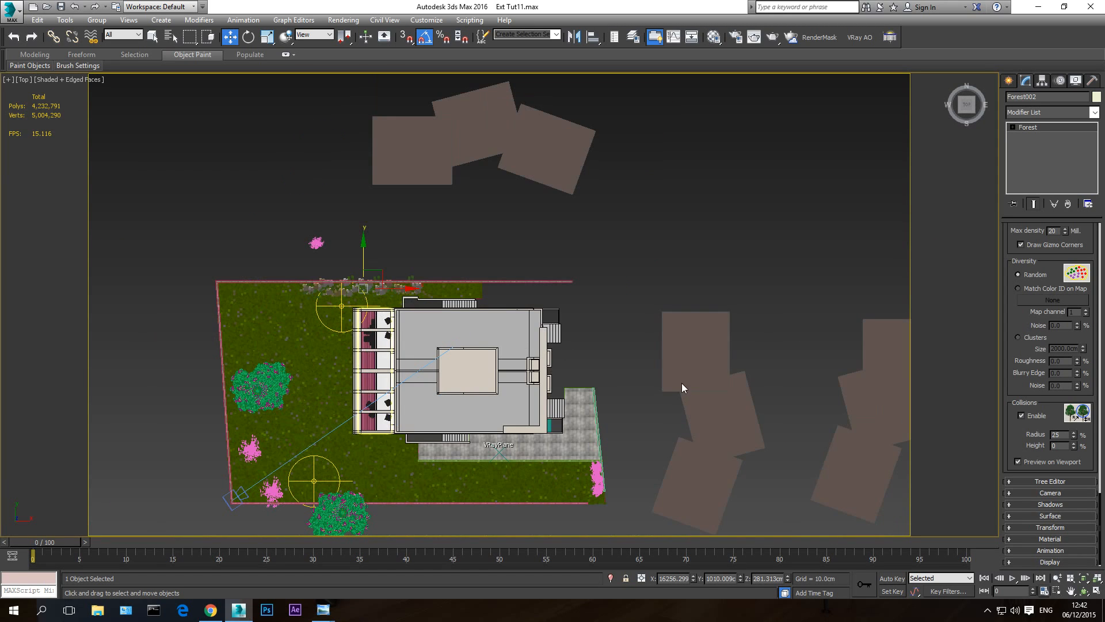
middle_click_drag(597, 329, 517, 303)
left_click(1008, 80)
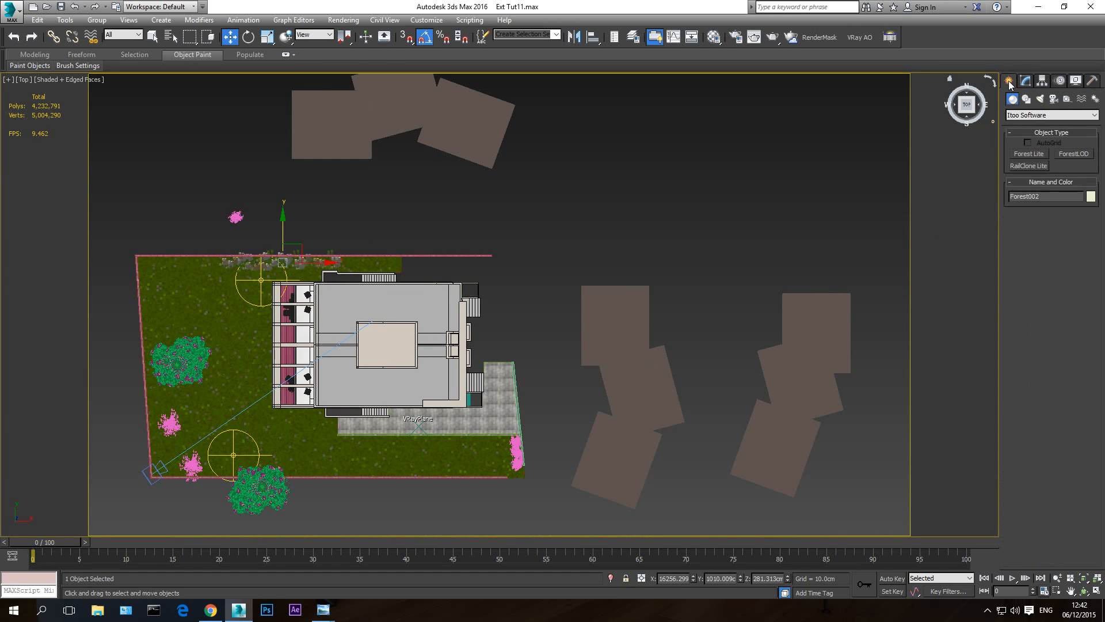
left_click(1025, 99)
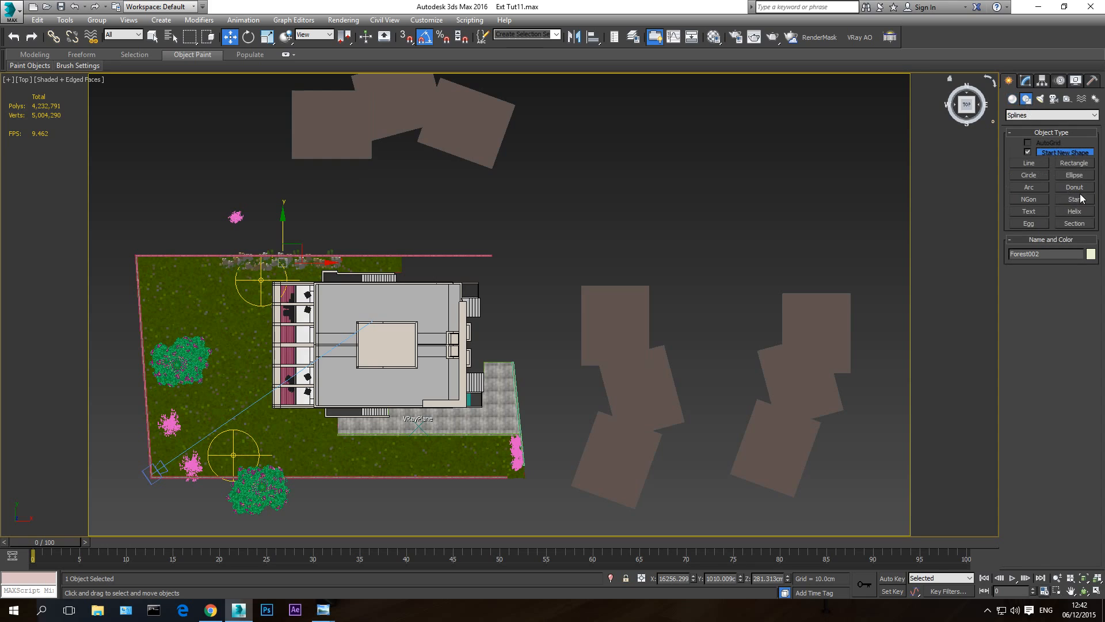
left_click(1075, 164)
middle_click_drag(877, 319, 761, 277)
left_click_drag(455, 234, 742, 469)
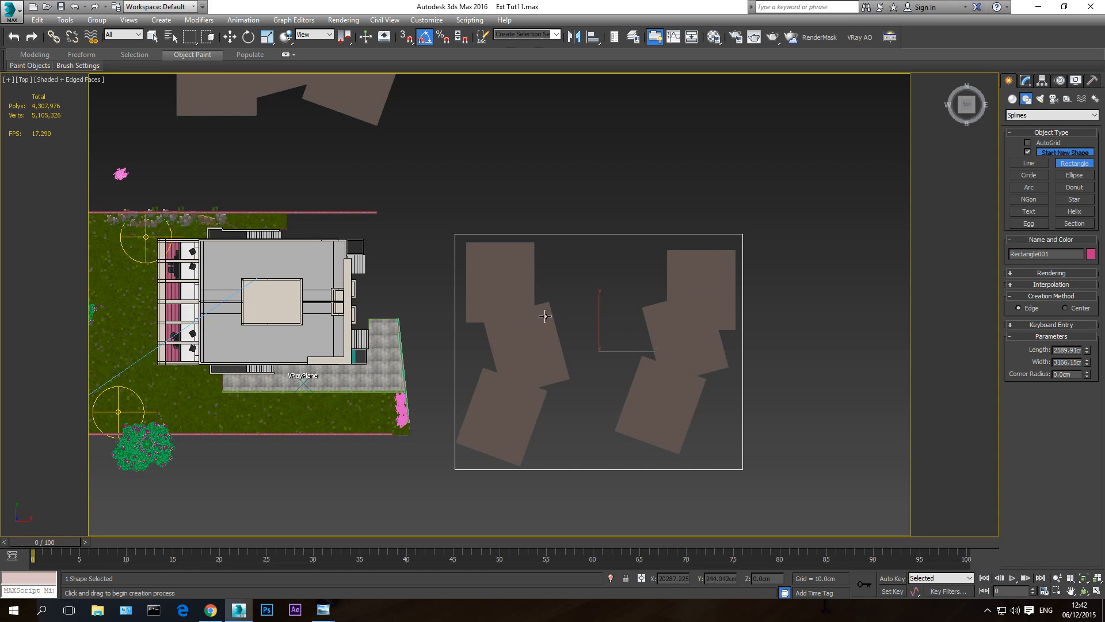
- Draw a second rectangle about 3260 cm long and 3403 cm wide around the tree proxies north of the house
middle_click_drag(567, 305, 622, 343)
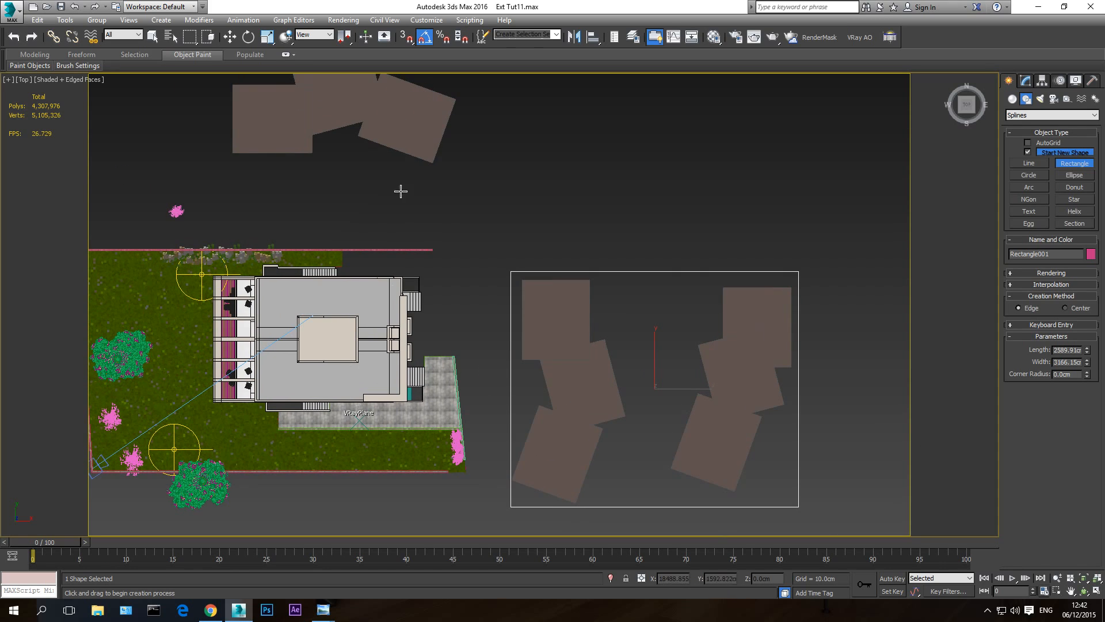
middle_click_drag(306, 101, 426, 240)
middle_click_drag(393, 167, 394, 261)
scroll(393, 262, "down", 2)
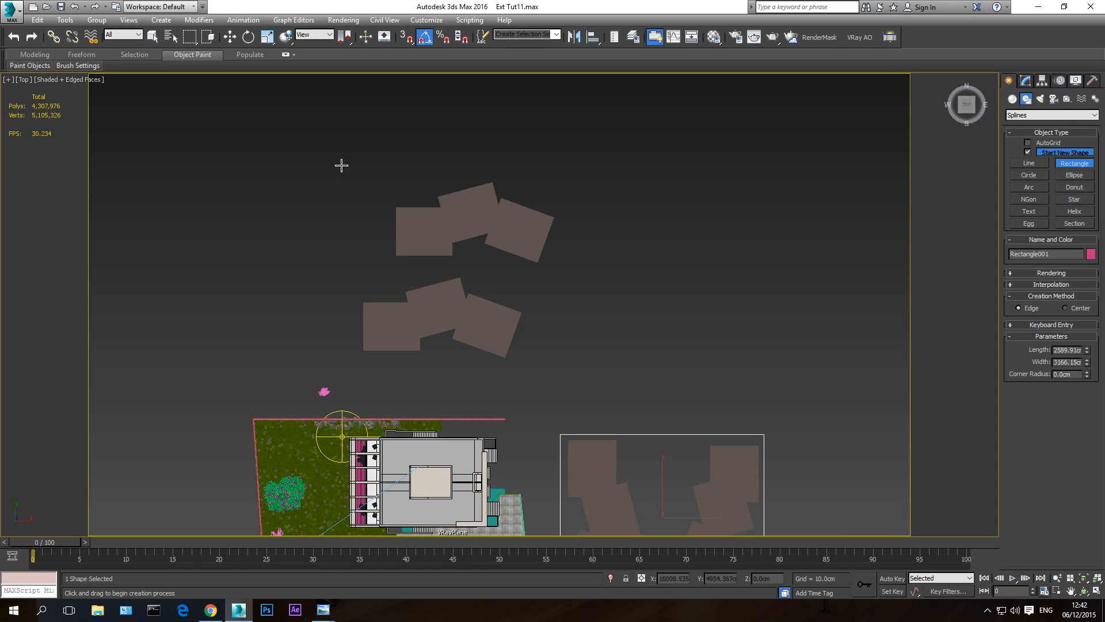
left_click_drag(343, 161, 562, 371)
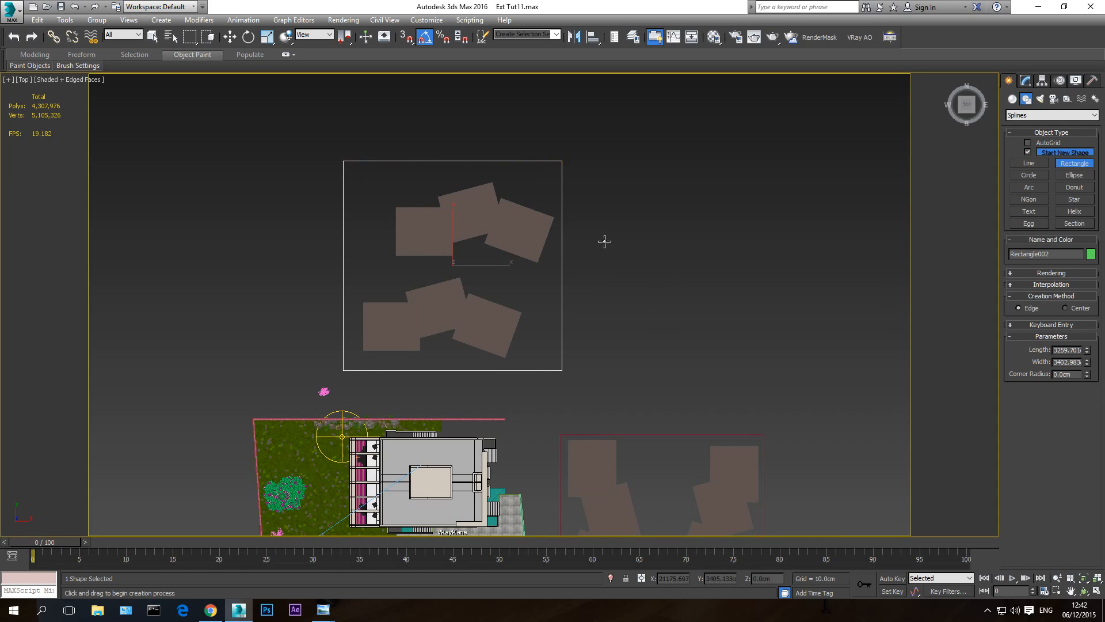
- Select both rectangles and raise them together in the front view to just above the bases of the tree boxes
key("w")
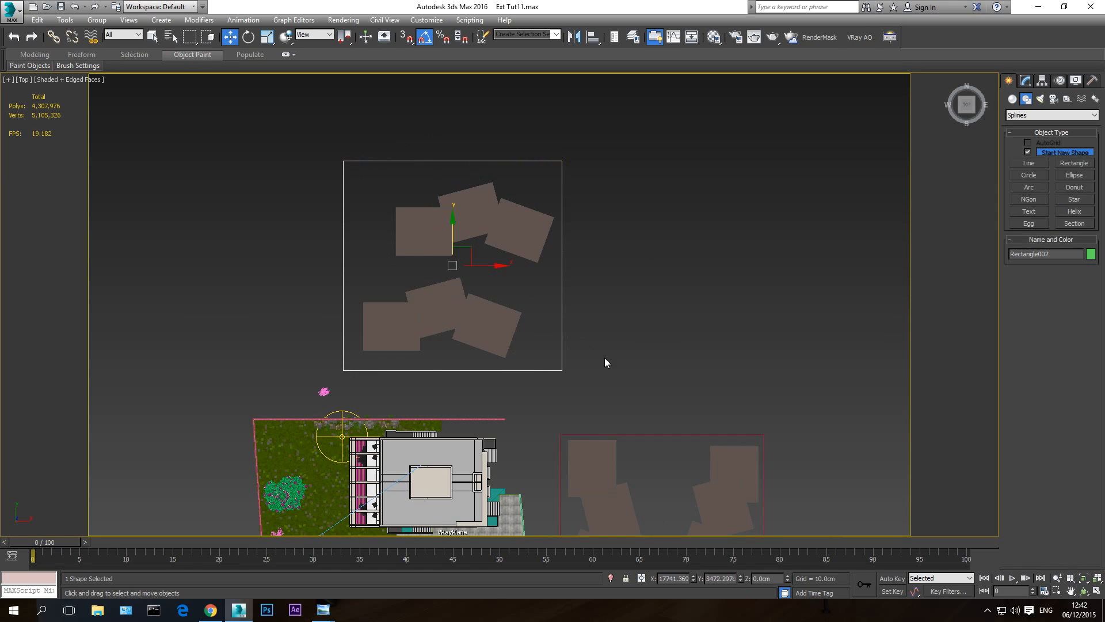
left_click(568, 432, "ctrl")
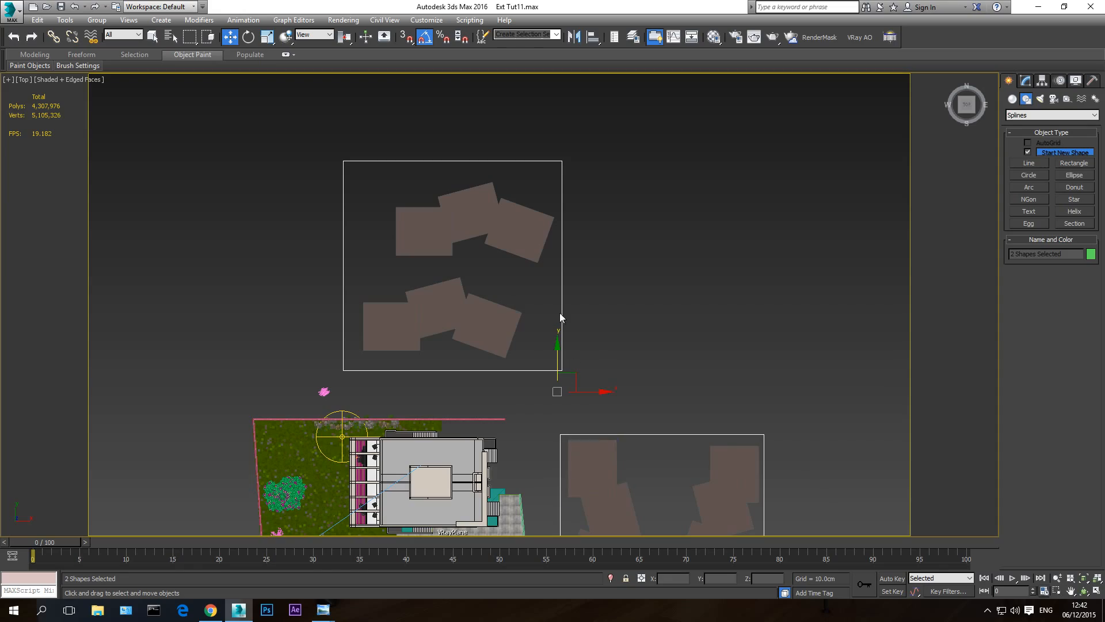
scroll(632, 353, "down", 15)
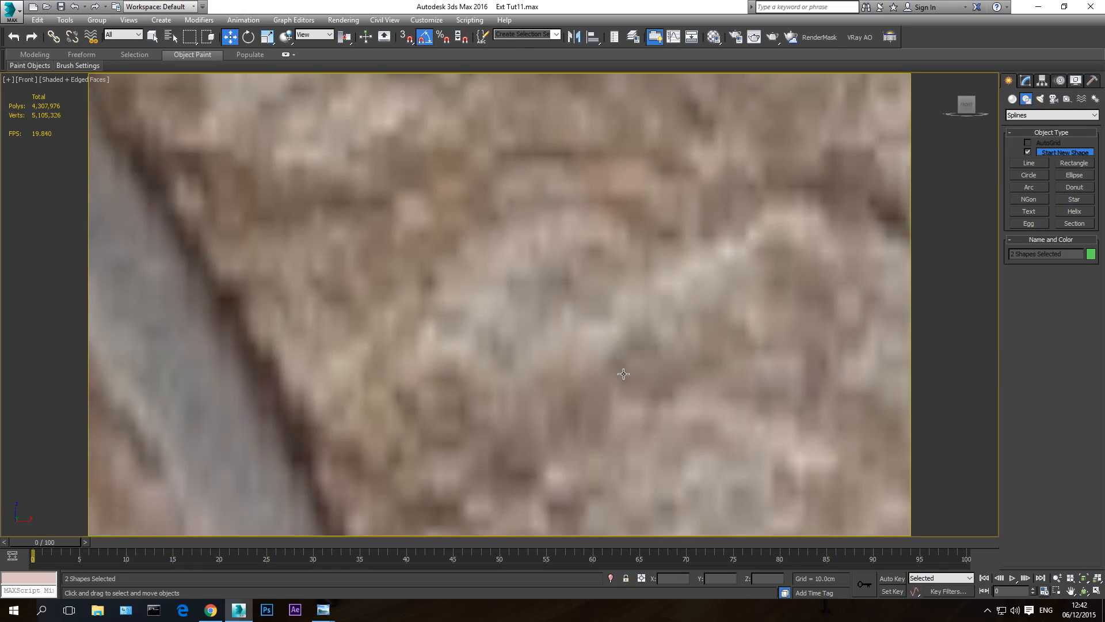
scroll(790, 450, "down", 12)
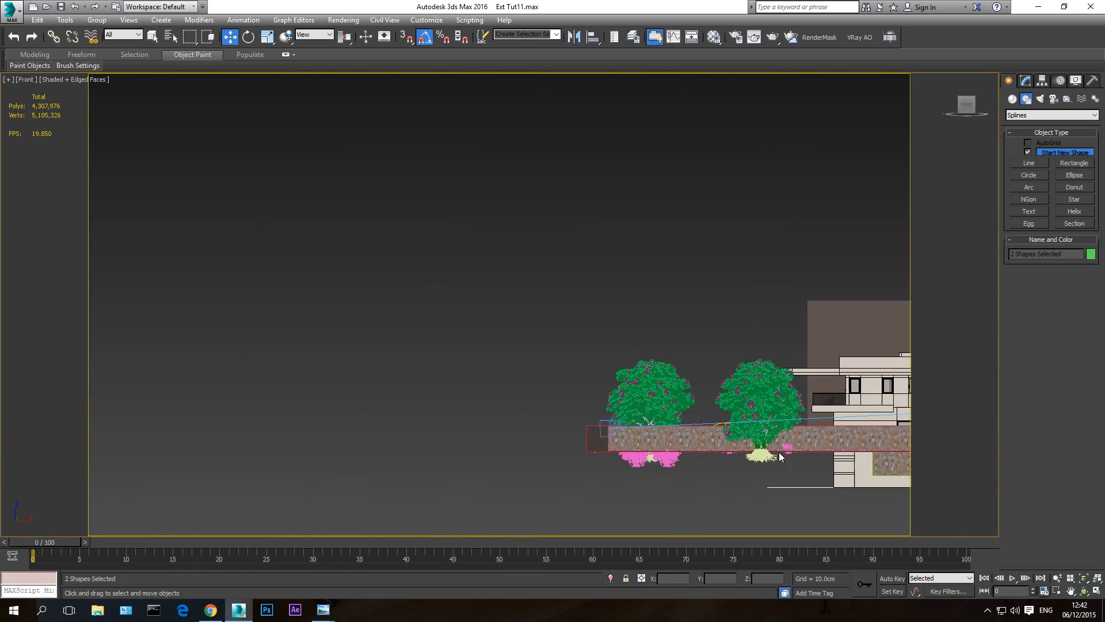
middle_click_drag(634, 441, 40, 391)
scroll(486, 423, "up", 4)
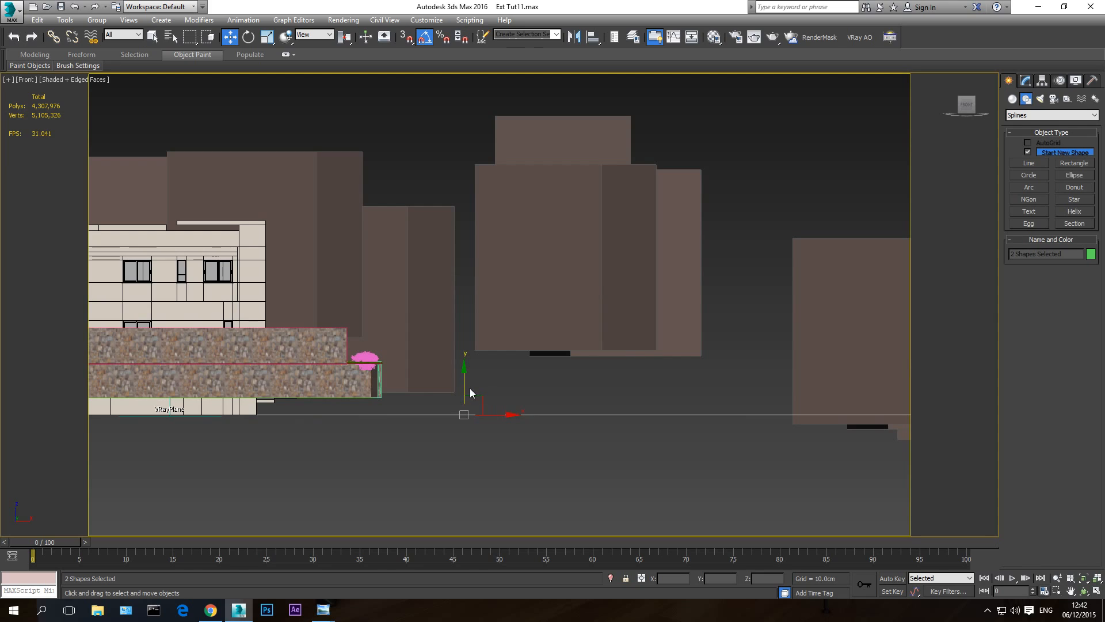
left_click_drag(467, 387, 478, 306)
- Set the display of the background tree VRayProxy to preview from file, and finally to show whole mesh
left_click(590, 242)
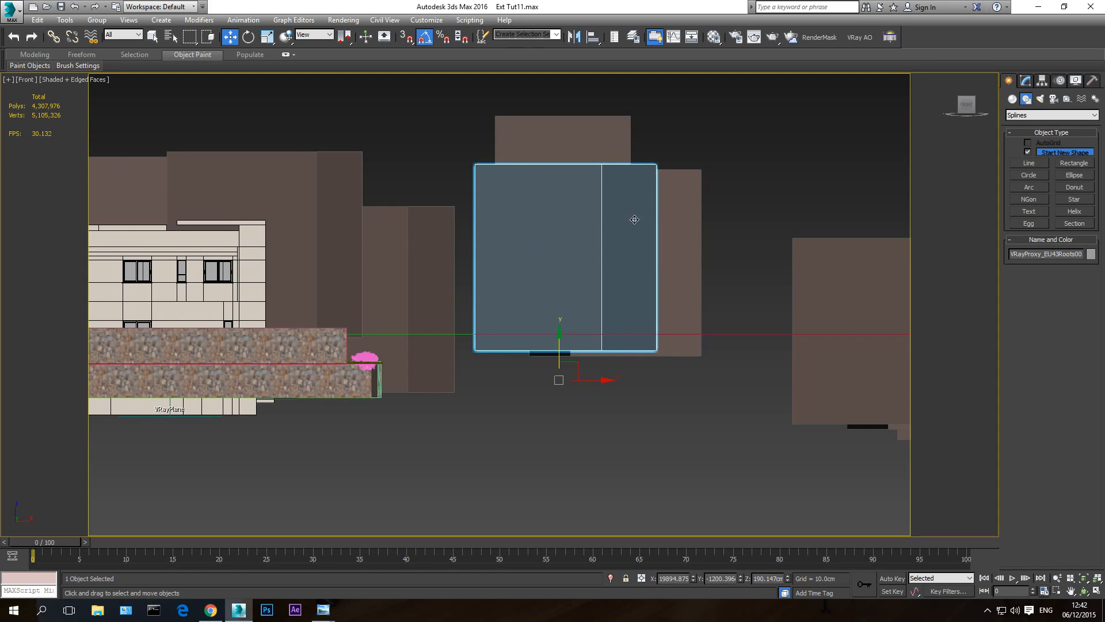
left_click(1028, 80)
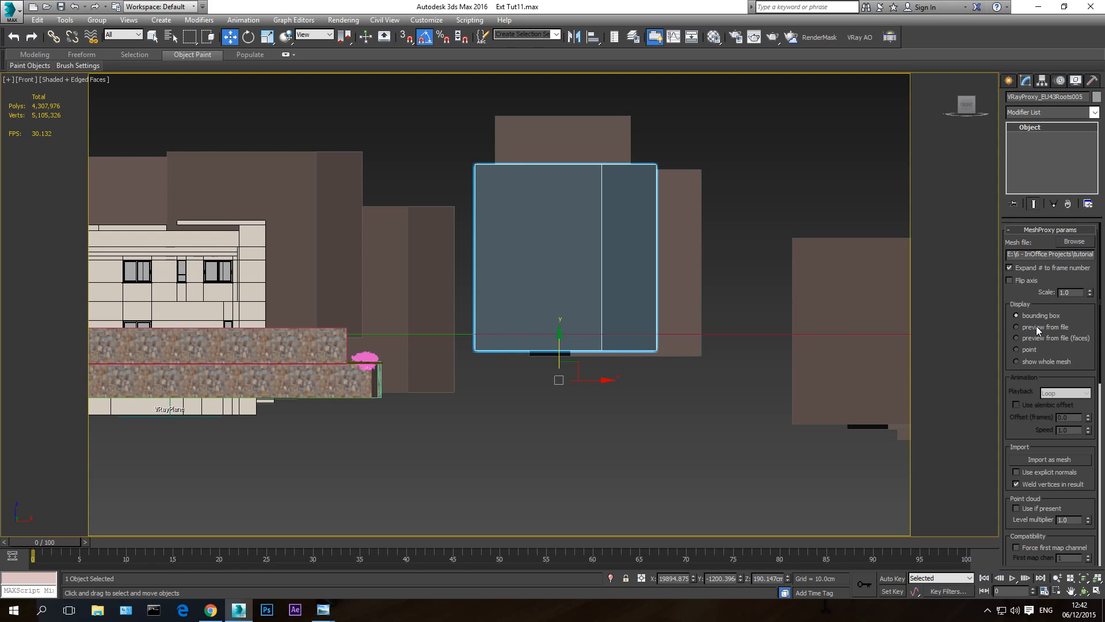
left_click(1031, 326)
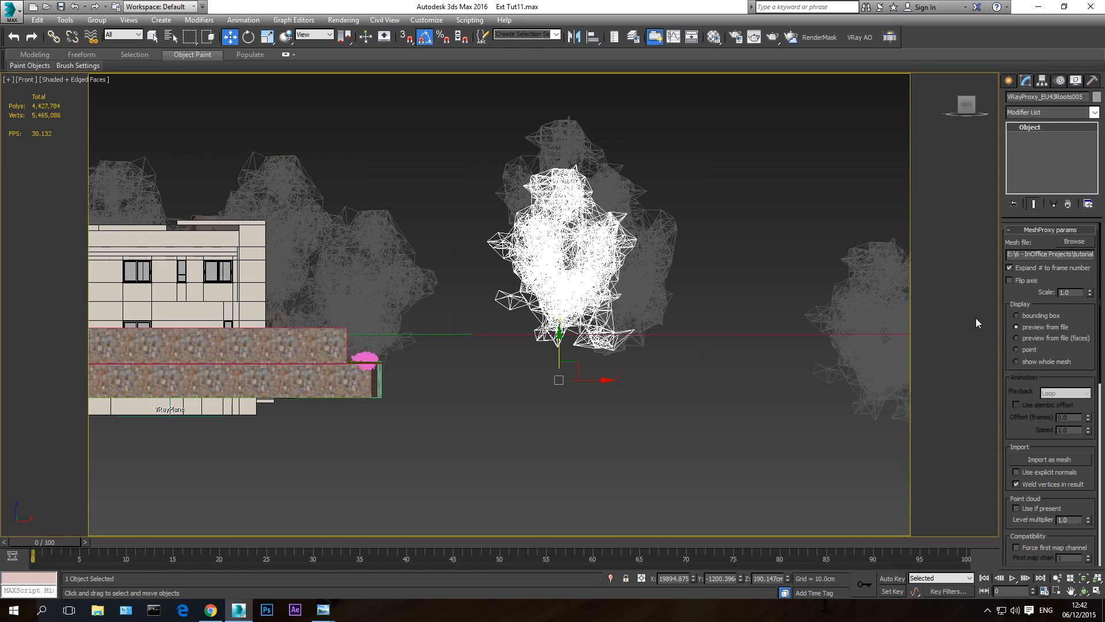
left_click(1041, 361)
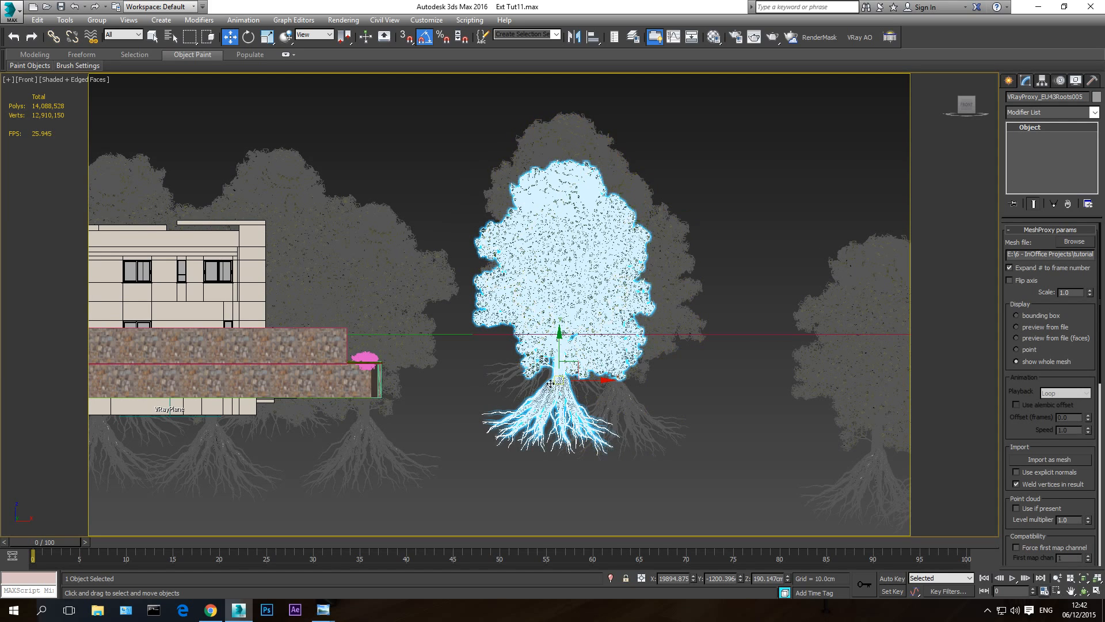
- Reselect both rectangles and lower them in the front view to where the tree trunks meet the roots
key("t")
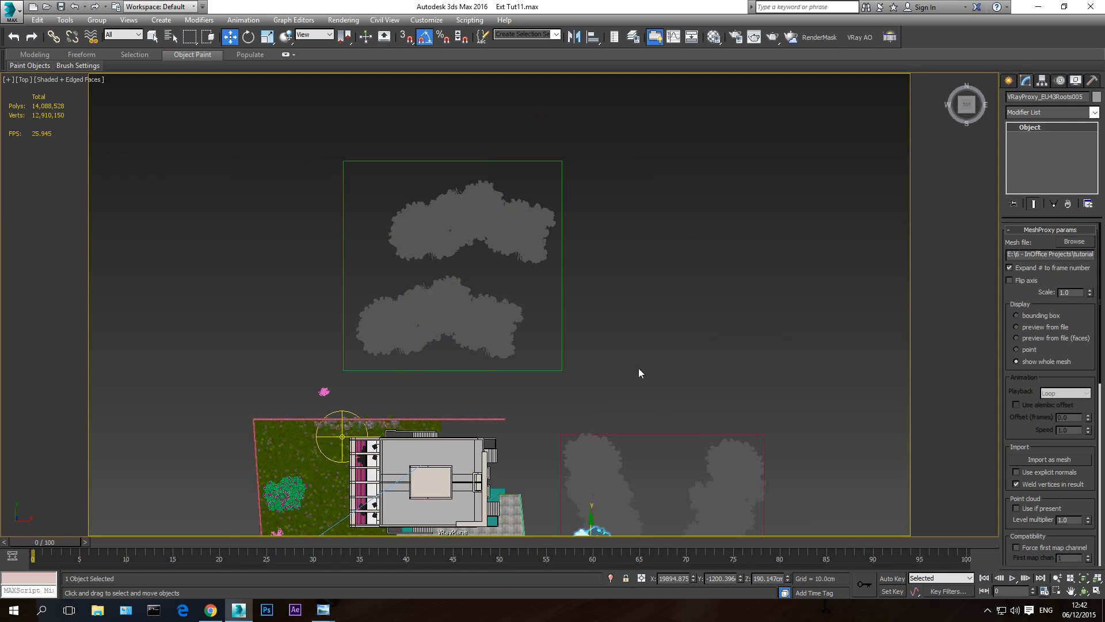
left_click(562, 295)
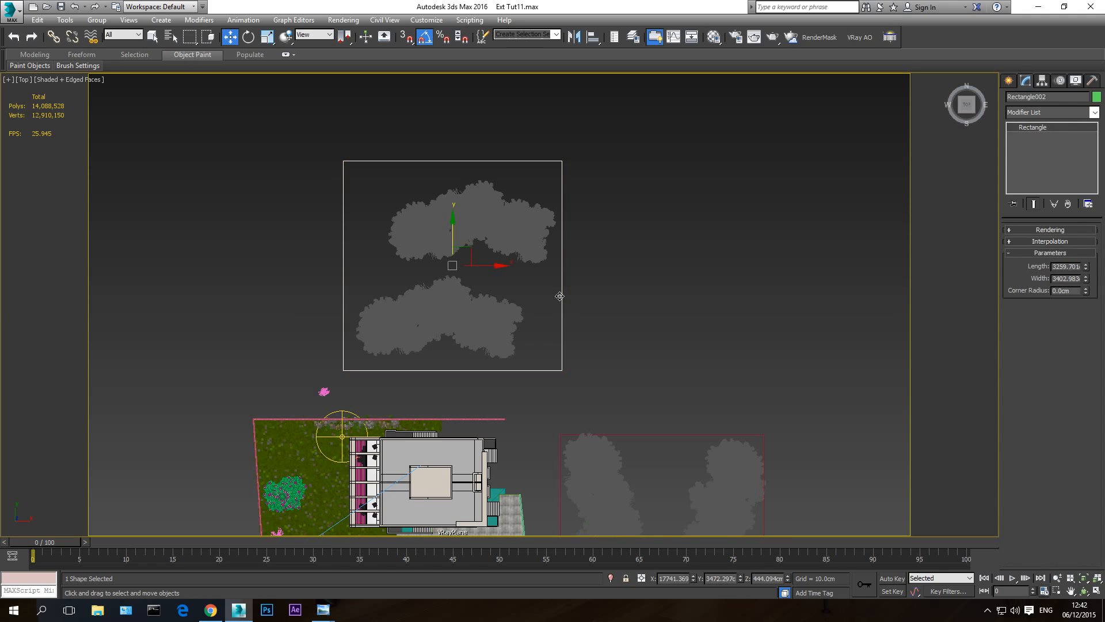
left_click(649, 435, "ctrl")
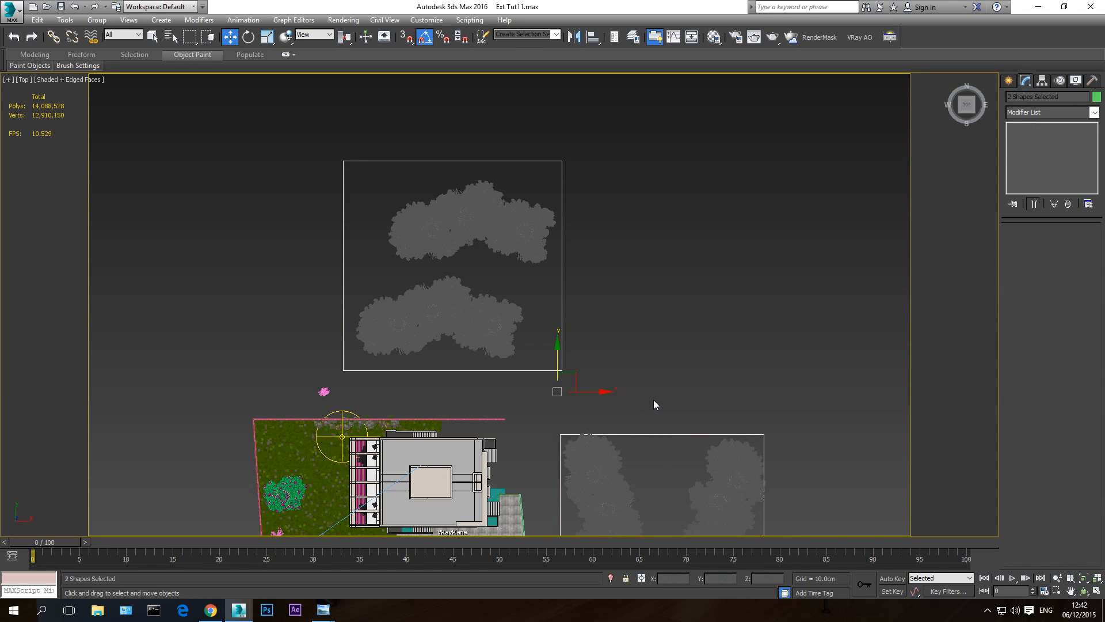
key("f")
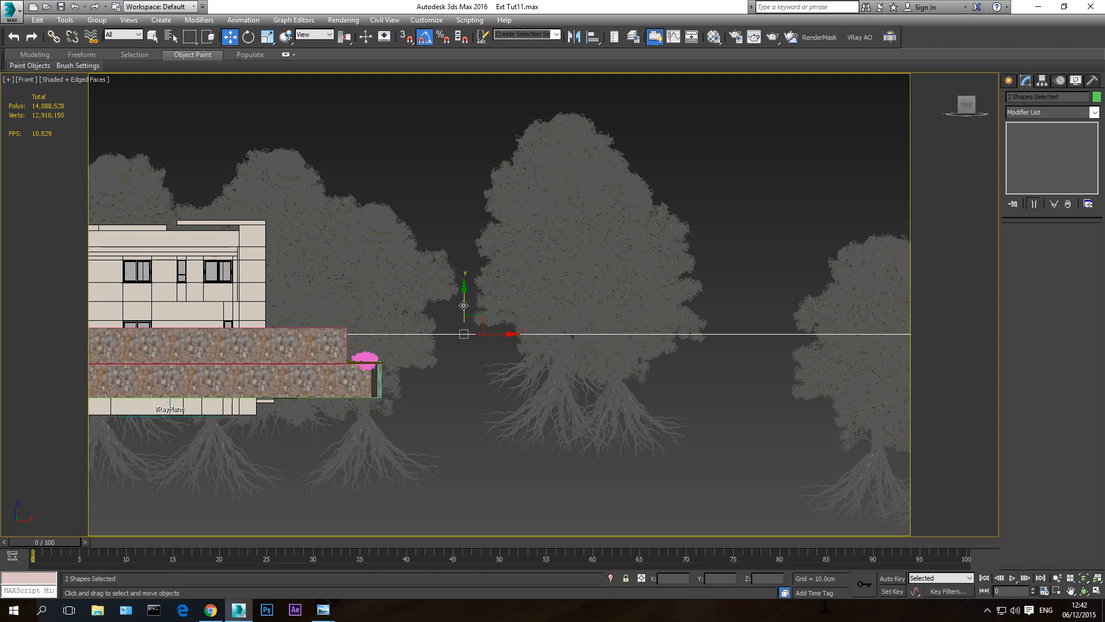
left_click_drag(463, 334, 460, 352)
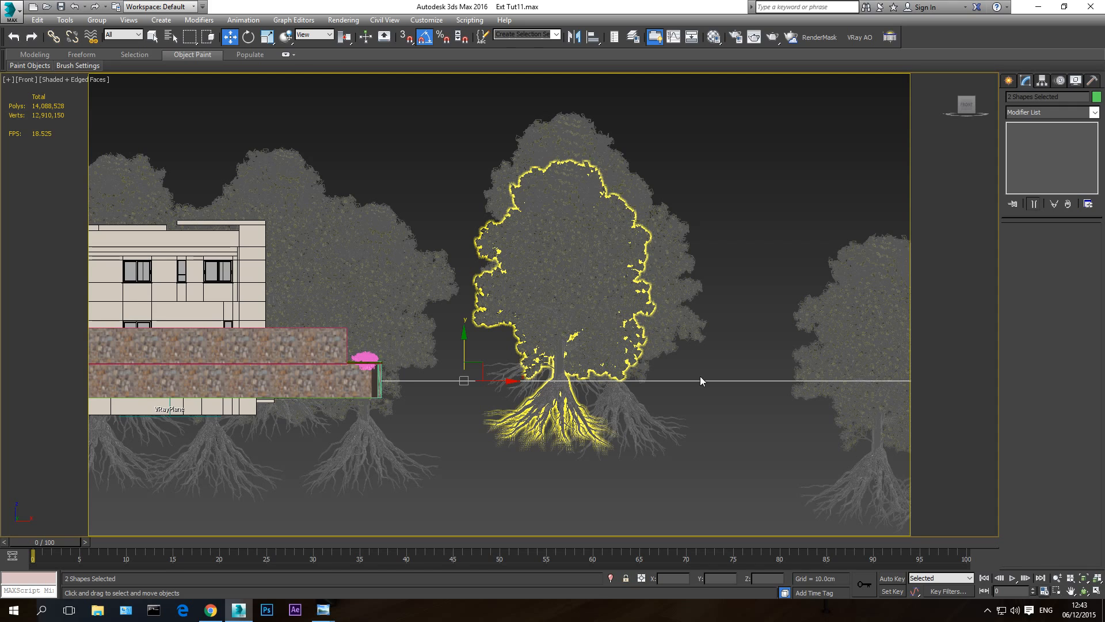
- Show both rectangles and their trees from above in perspective, shaded without edged faces
key("p")
left_click(1084, 591)
left_click_drag(615, 359, 555, 334)
key("w")
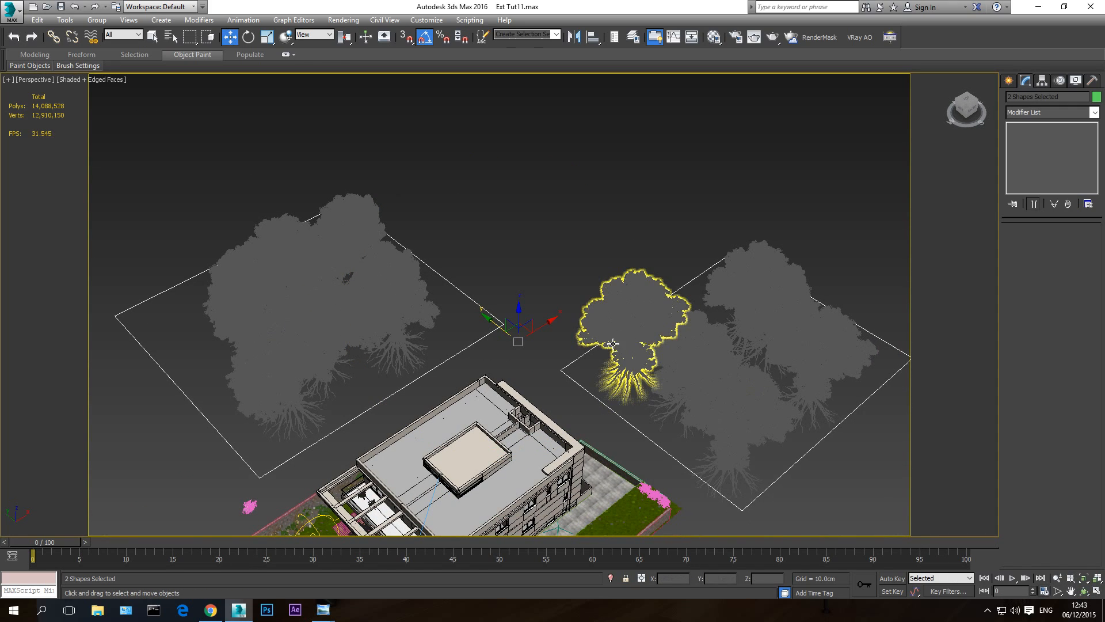
key("F3")
key("F3")
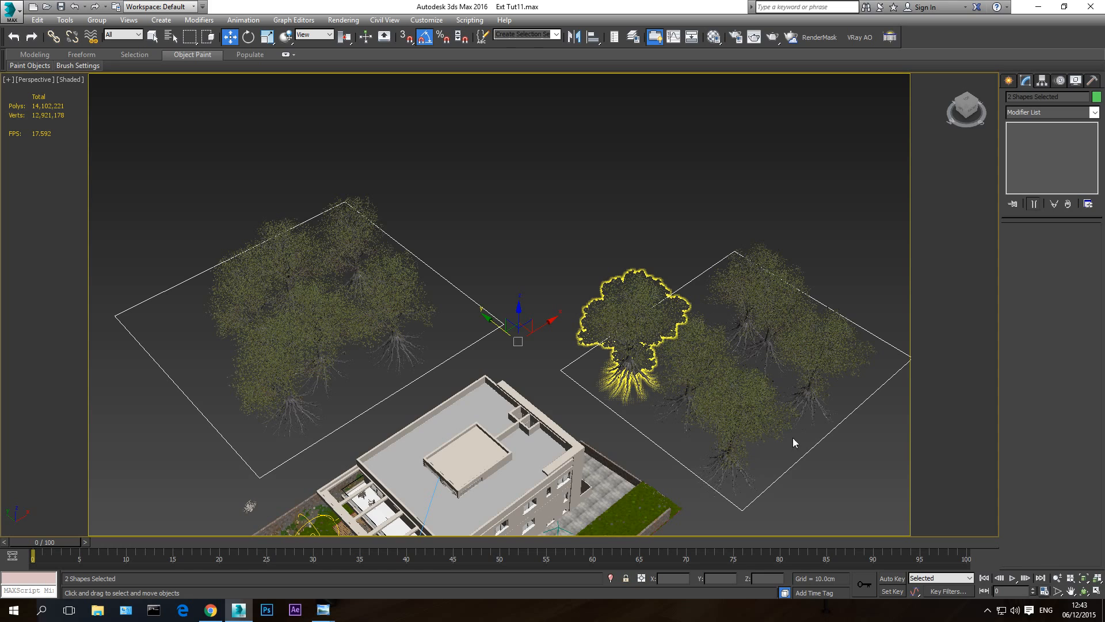
- Delete the tree proxies inside the red rectangle, keeping only the one at its near corner
middle_click_drag(729, 395, 621, 312)
left_click(621, 313)
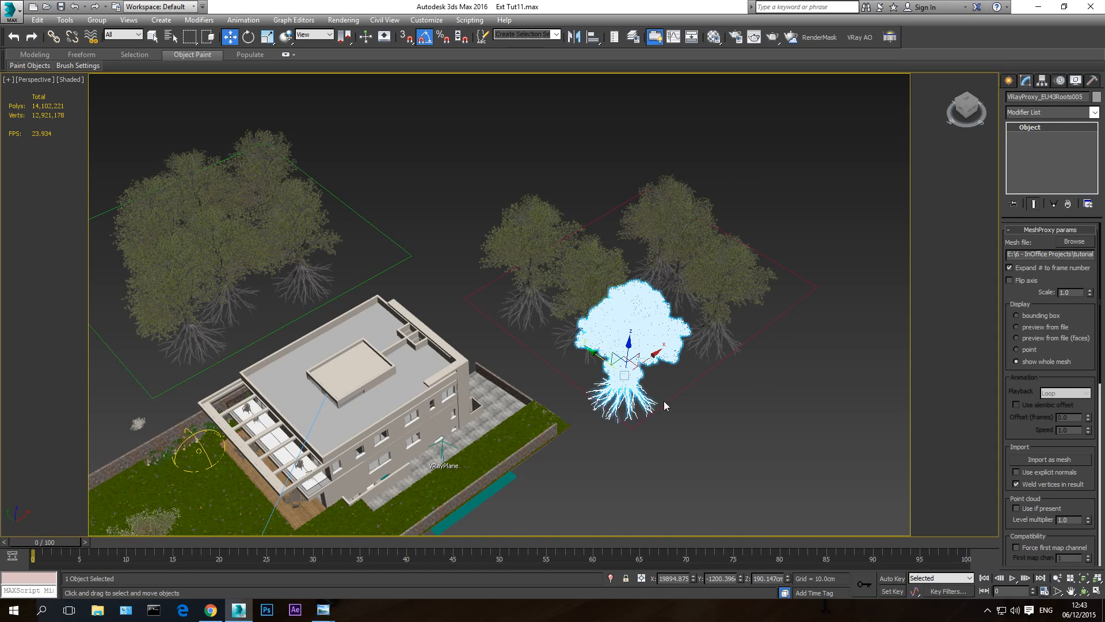
left_click(747, 291)
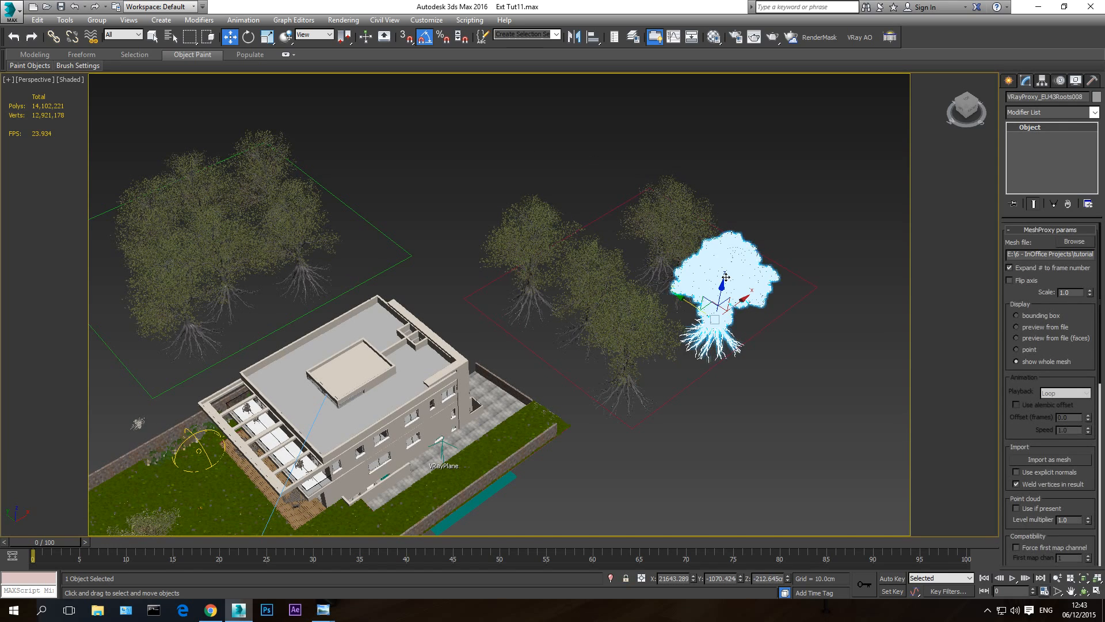
key("Delete")
left_click(589, 273)
key("Delete")
left_click(656, 228)
key("Delete")
left_click(529, 245)
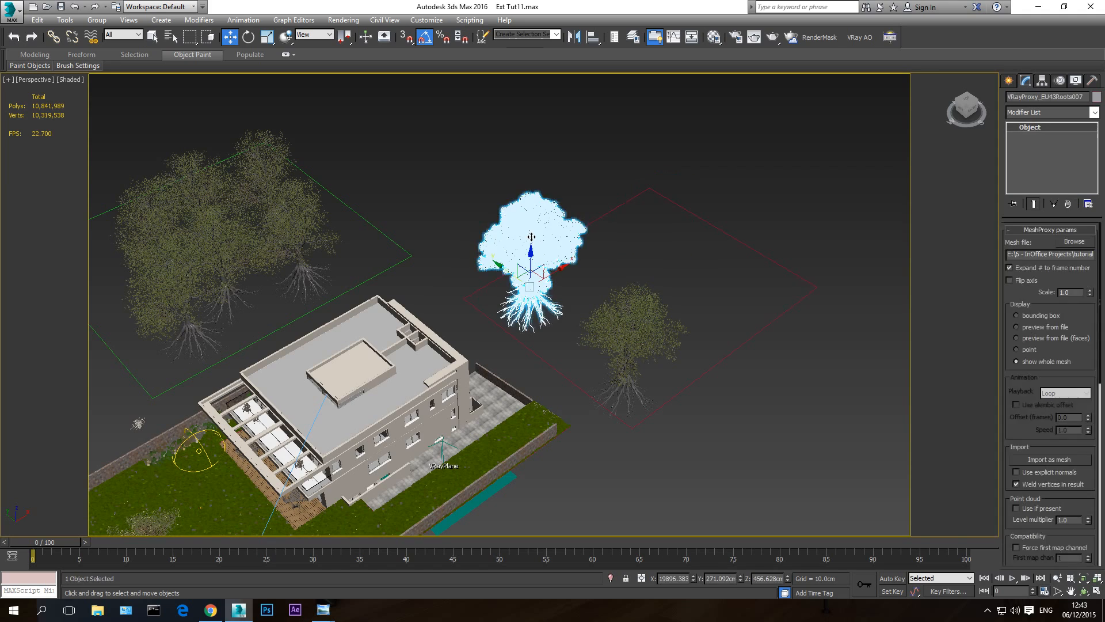
key("Delete")
- Delete all the tree proxies inside the green rectangle and select the one tree left in the red rectangle
left_click(266, 178)
key("Delete")
left_click(217, 203)
key("Delete")
left_click(216, 227)
key("Delete")
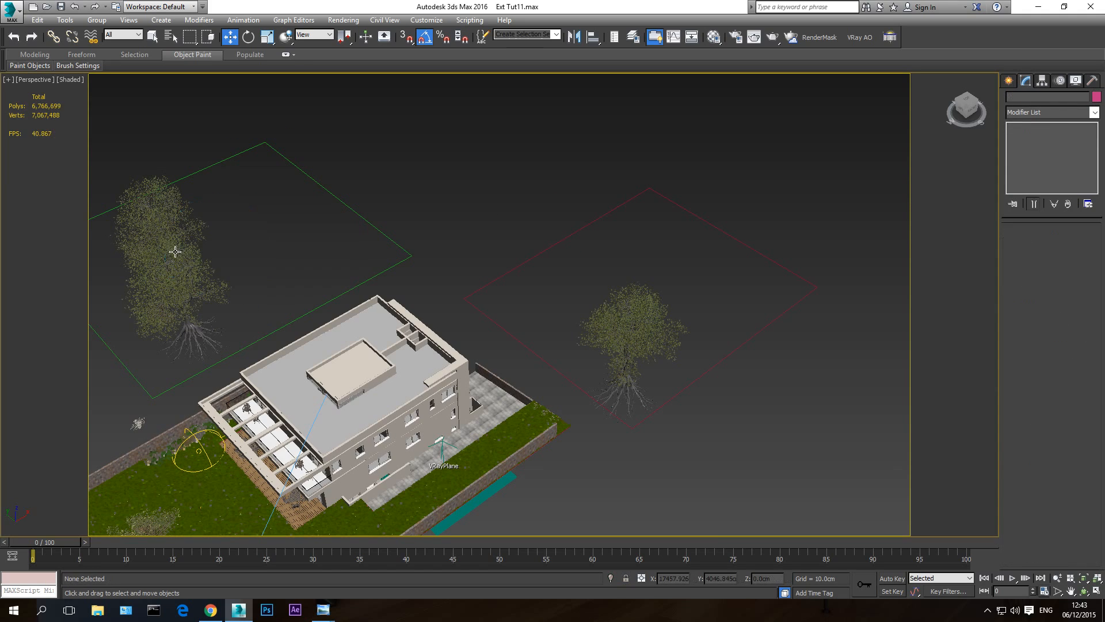
left_click(175, 251)
key("Delete")
left_click(172, 233)
middle_click_drag(669, 388, 663, 382)
left_click(622, 321)
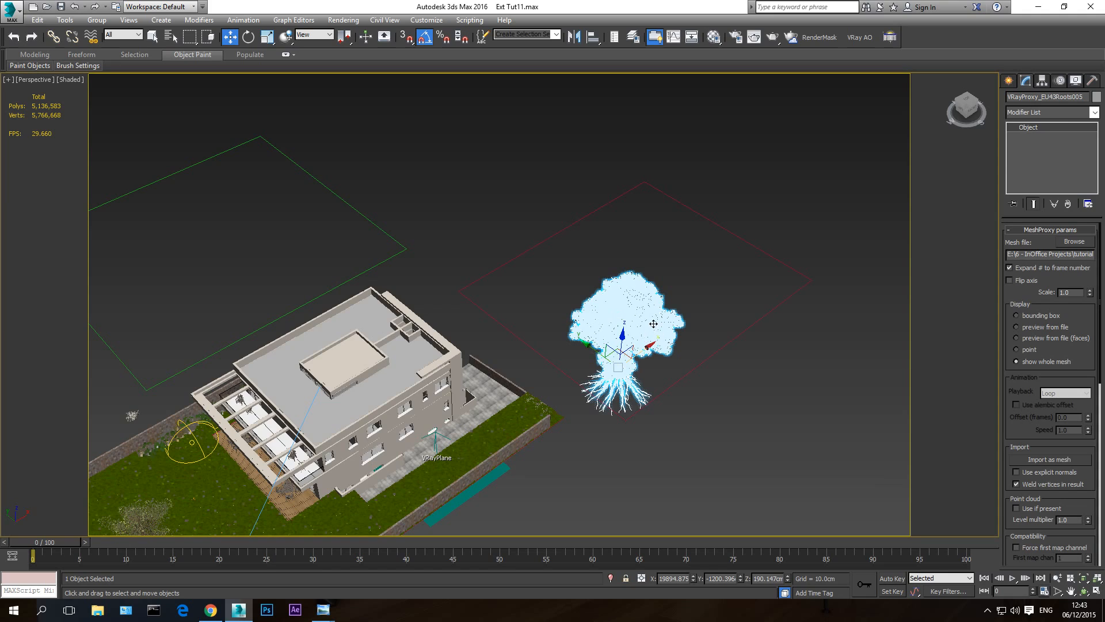
- Display the remaining tree proxy as preview from file and move it out of the red rectangle onto the empty ground in front
scroll(639, 340, "down", 4)
scroll(662, 329, "up", 2)
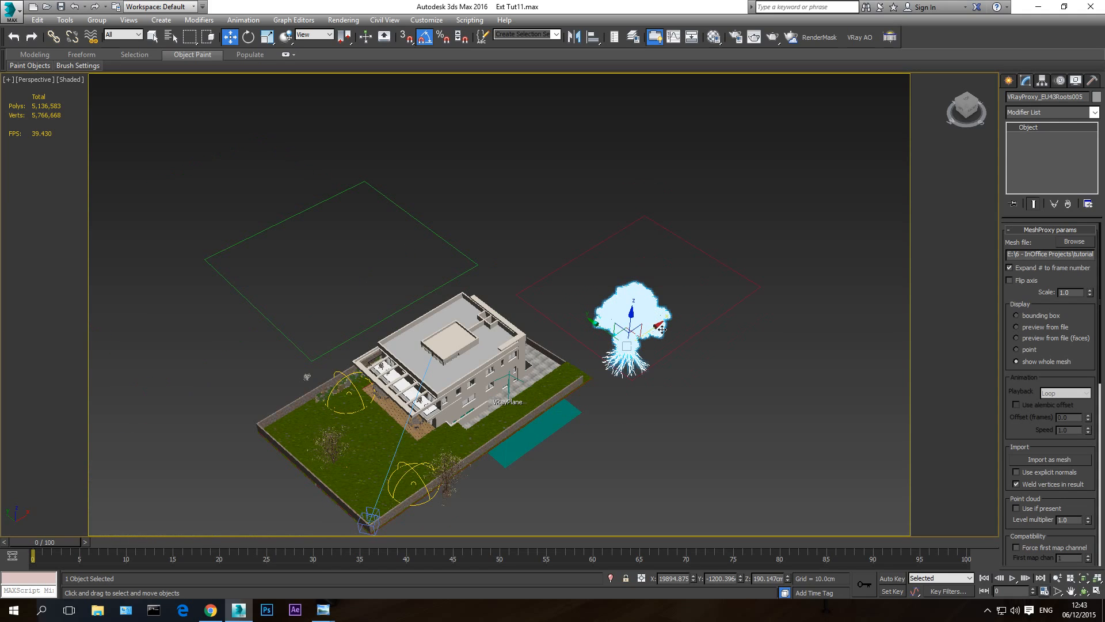
left_click(1041, 329)
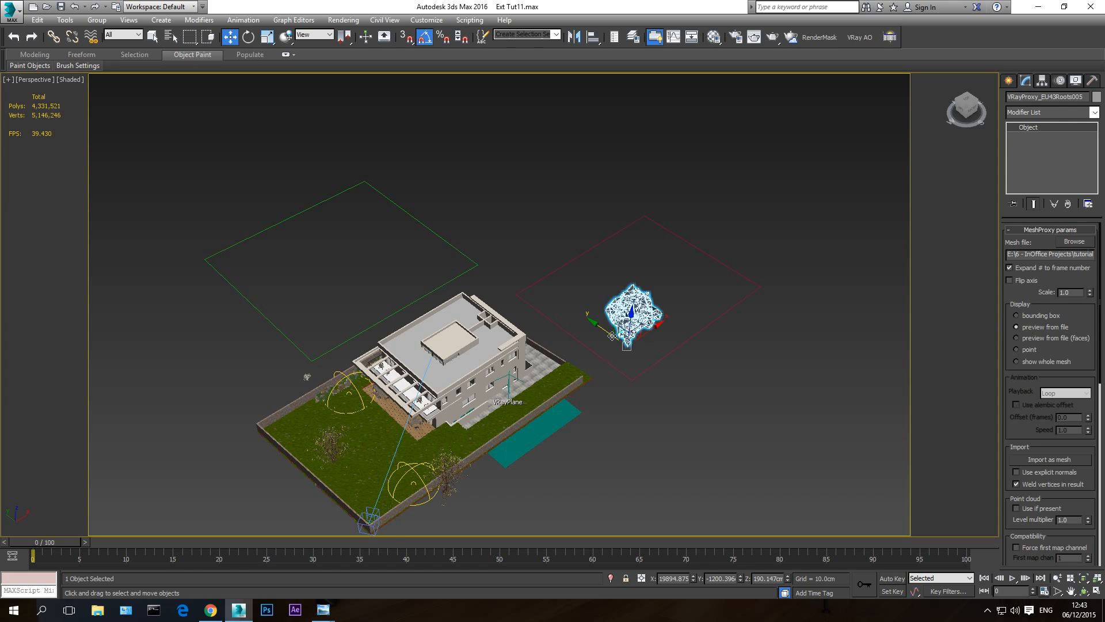
scroll(610, 337, "up", 3)
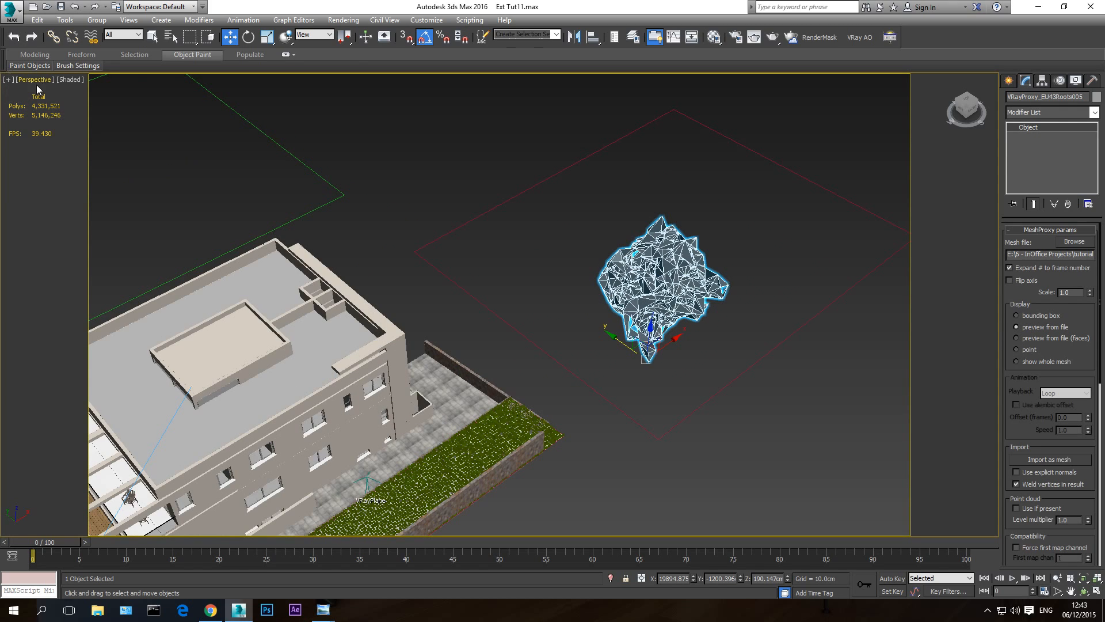
scroll(704, 305, "down", 4)
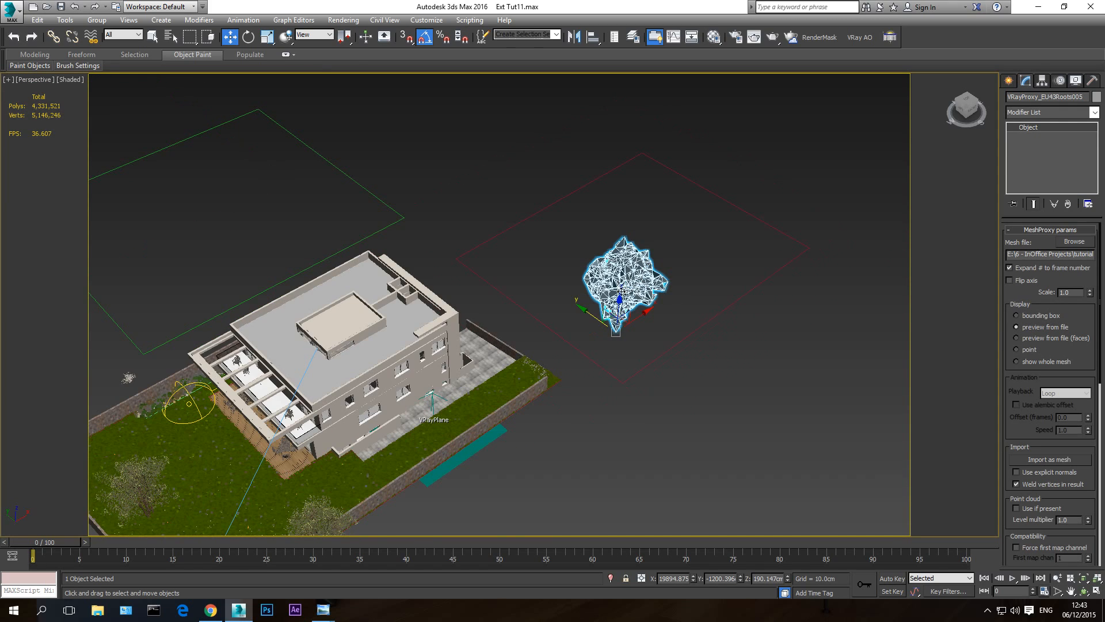
left_click_drag(628, 350, 893, 550)
scroll(670, 394, "down", 3)
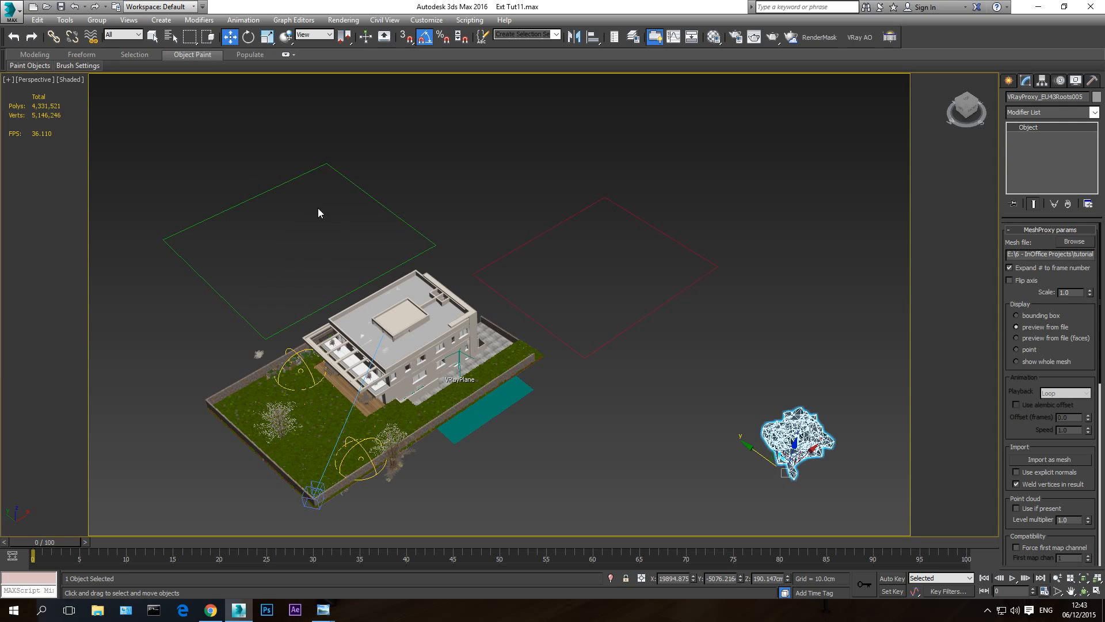
left_click(389, 212)
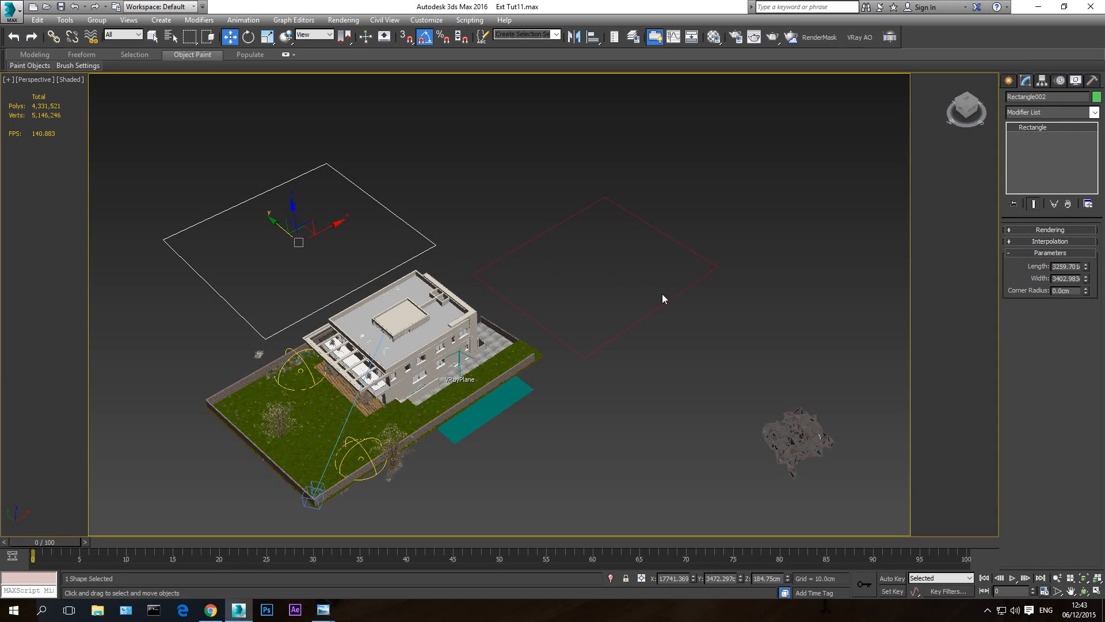
left_click(411, 218)
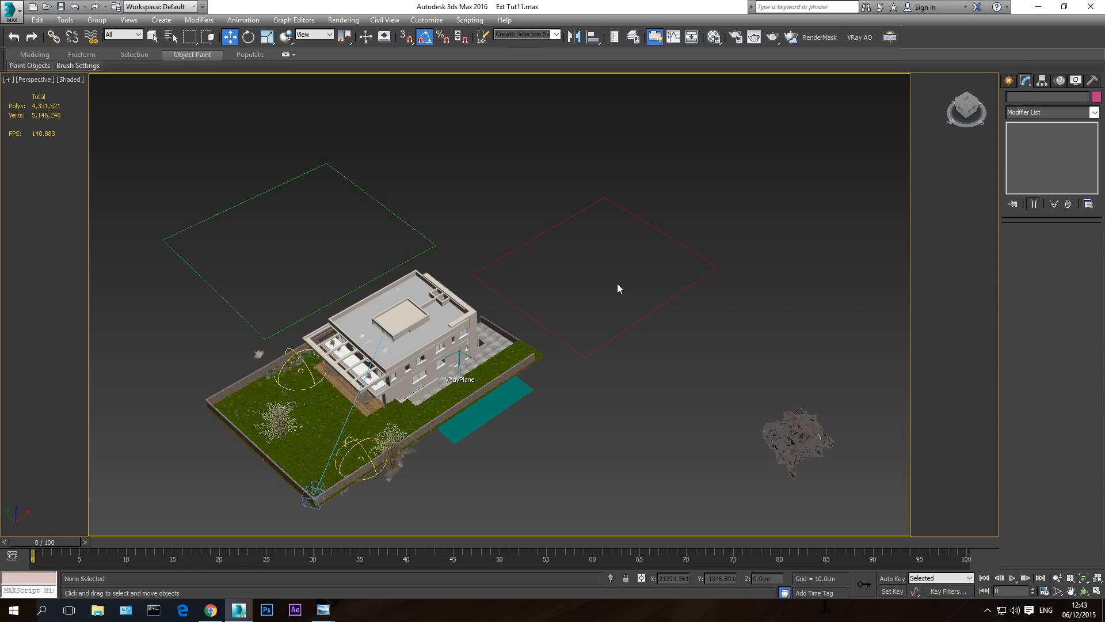
left_click(800, 451)
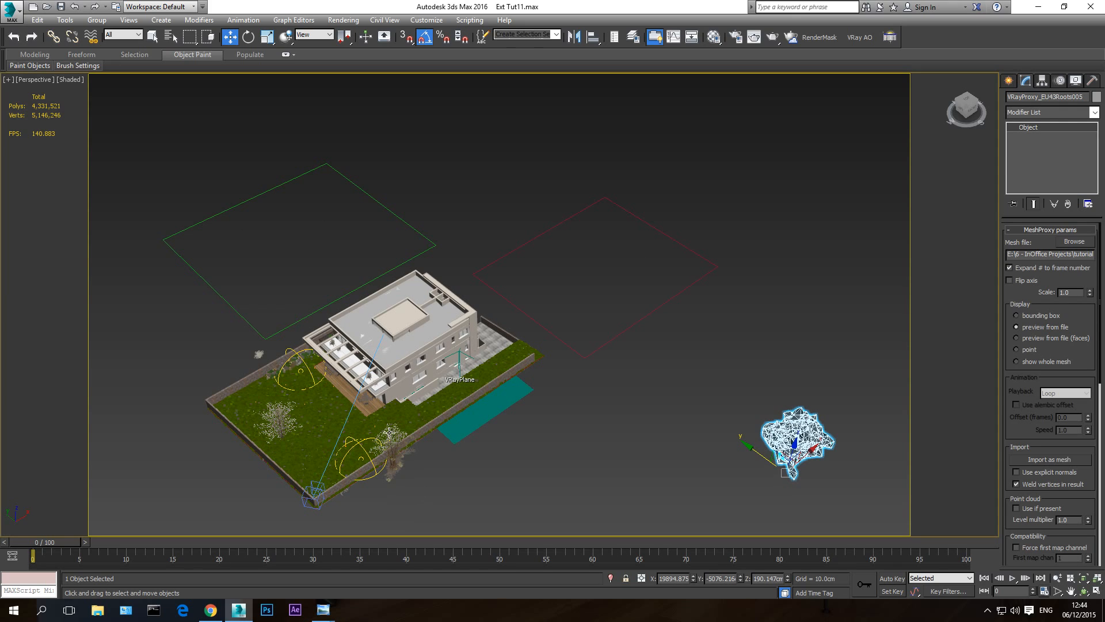
- Clone the tree group at the garden wall as a single independent copy placed beside the tree proxy
left_click(391, 450)
scroll(469, 474, "up", 10)
scroll(797, 474, "down", 10)
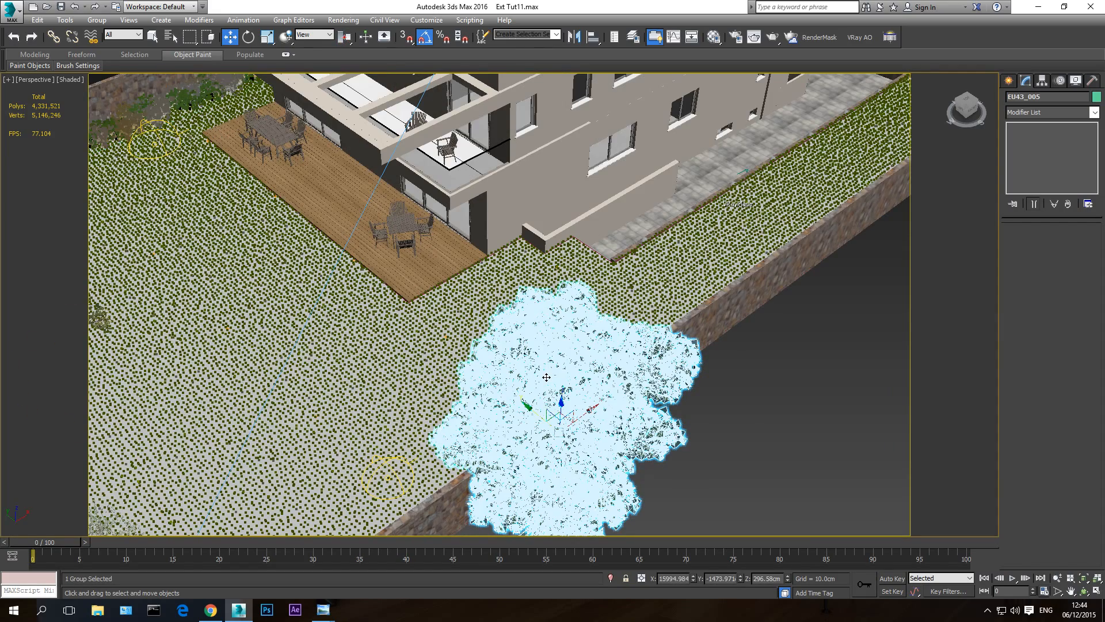
scroll(630, 426, "down", 10)
middle_click_drag(630, 426, 235, 387)
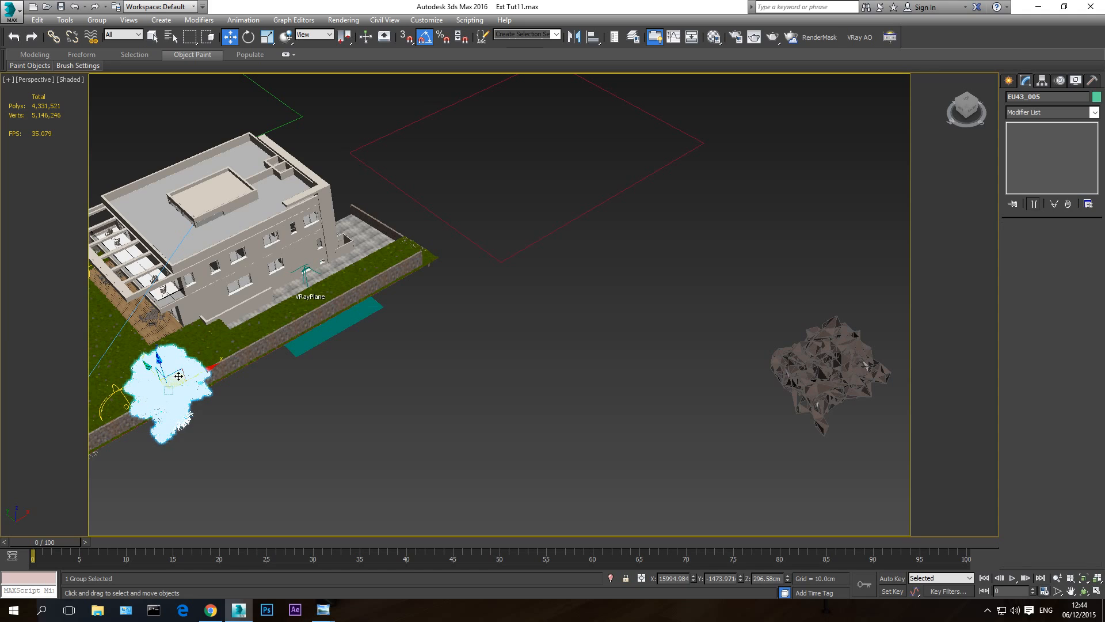
mouse_move(175, 378)
left_mouse_down("shift")
mouse_move(468, 420)
mouse_move(715, 361)
mouse_move(741, 396)
left_mouse_up("shift")
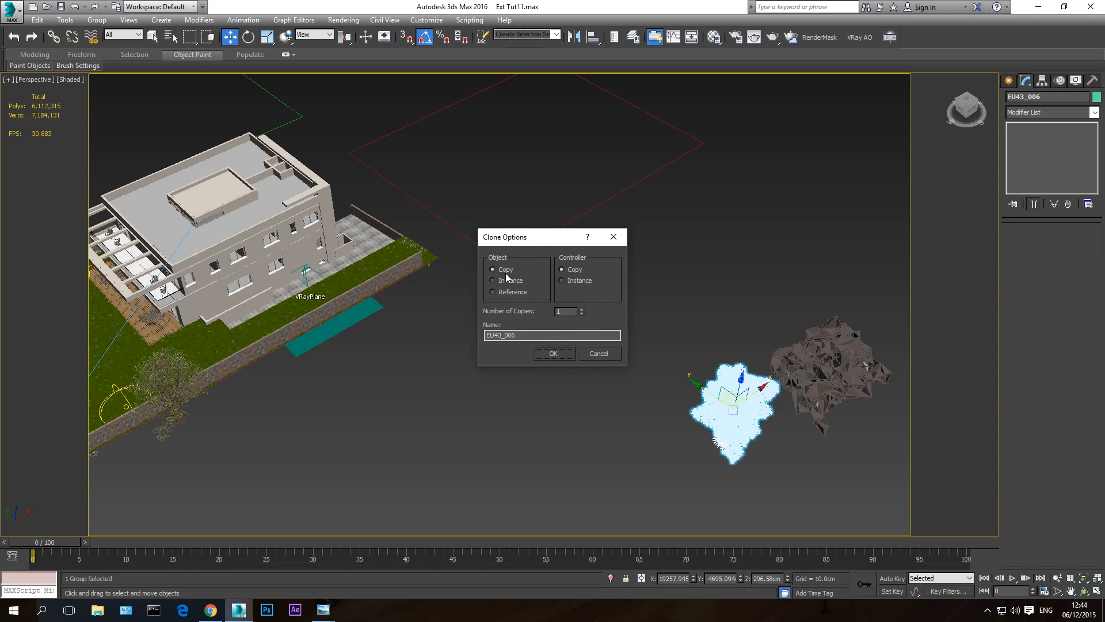
left_click(554, 354)
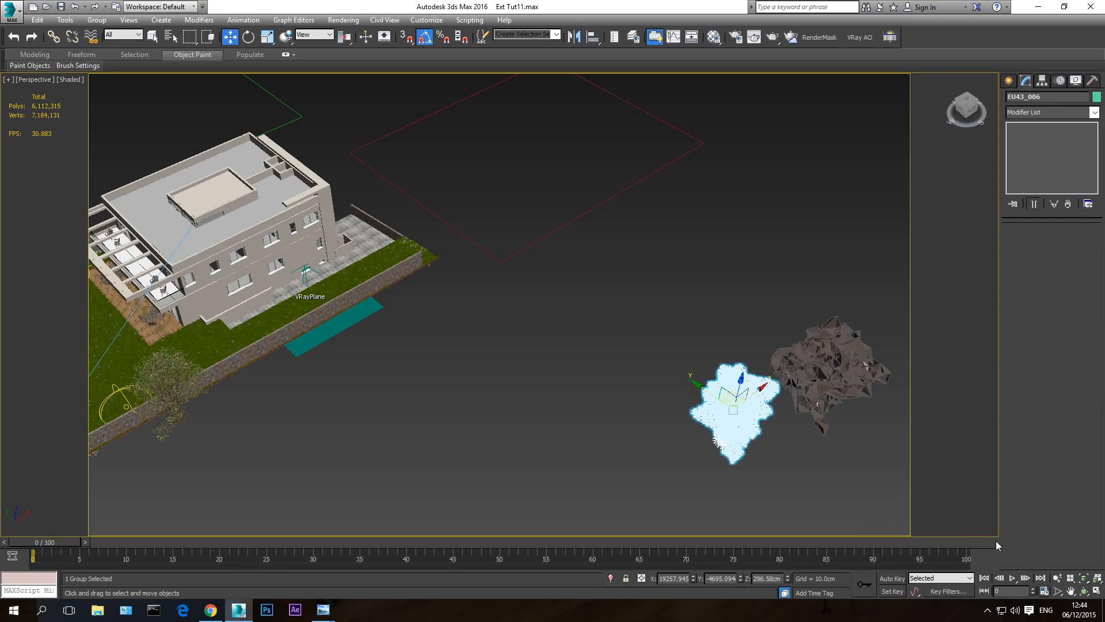
- Show the tree proxy as a whole mesh and compare it with the copied tree in the front view
left_click_drag(1083, 578, 1082, 592)
left_click(1083, 592)
left_click_drag(535, 360, 574, 321)
key("w")
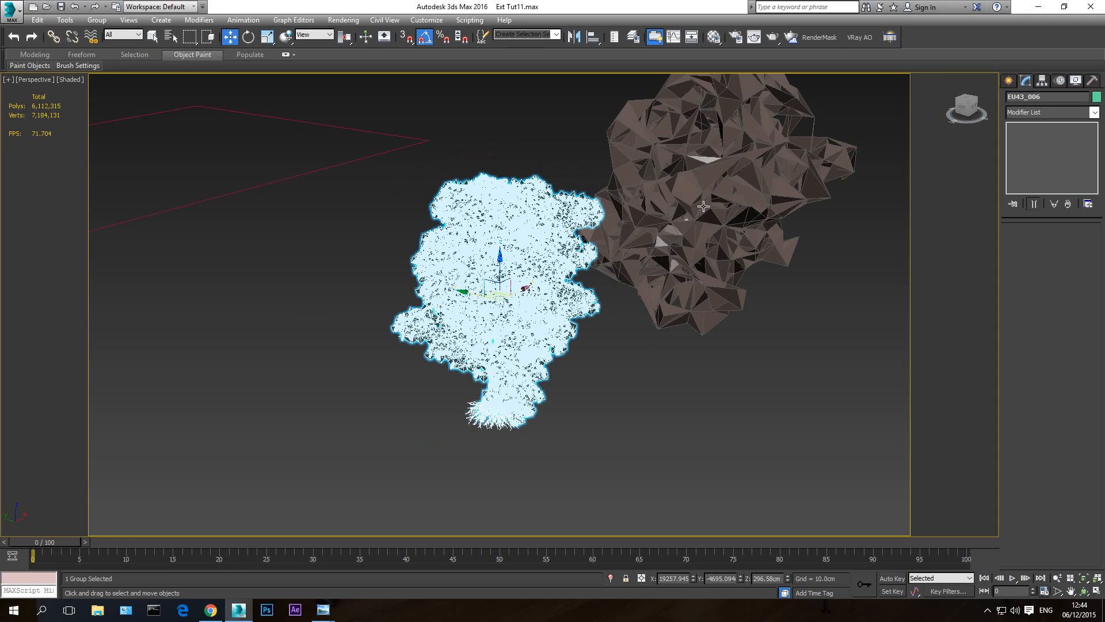
left_click(703, 206)
key("f")
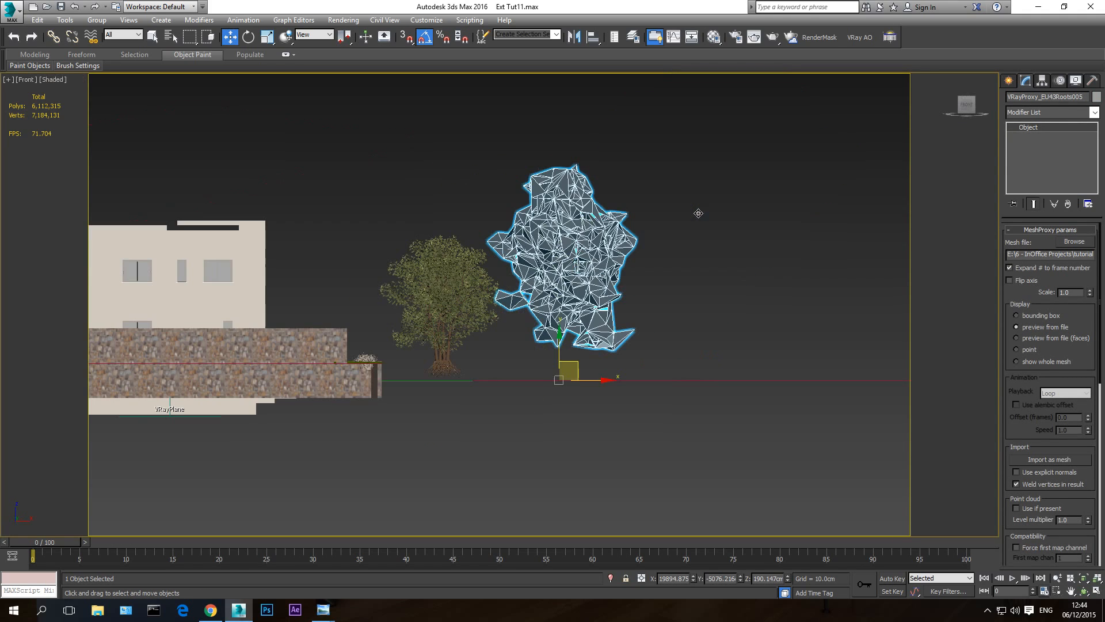
left_click(1036, 361)
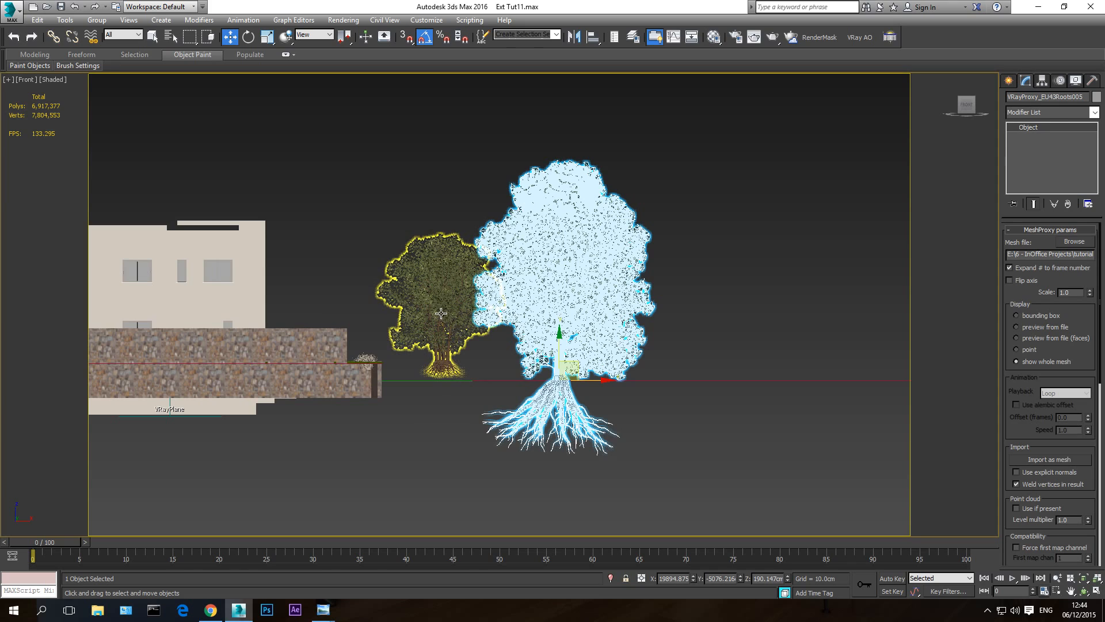
- Scale the copied tree group uniformly to 167% and raise it slightly so its size and height approach the proxy tree's
left_click(441, 313)
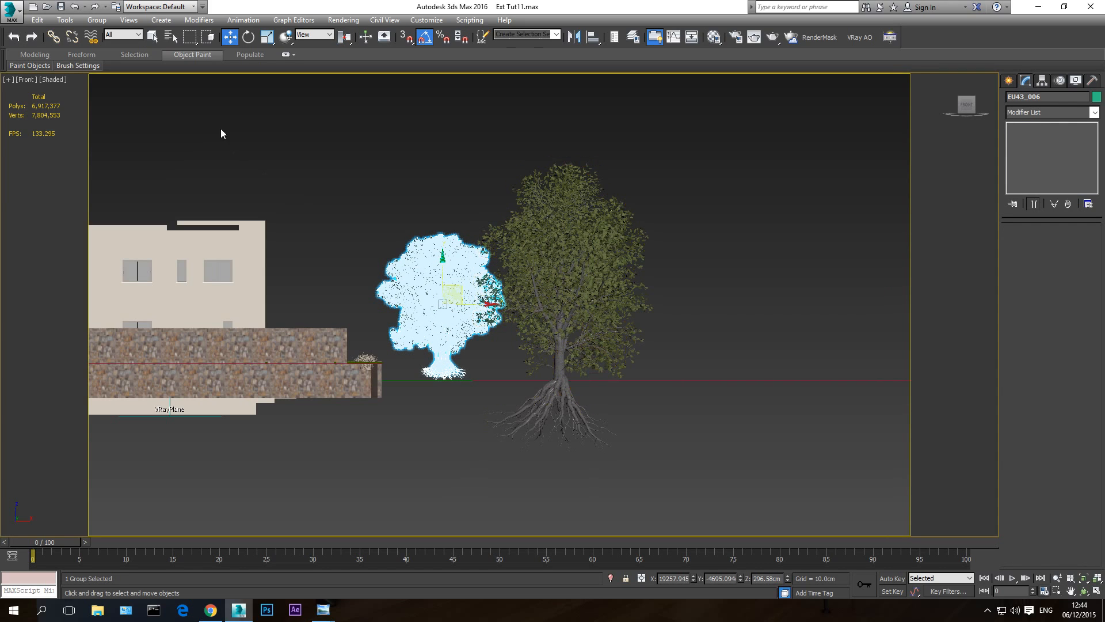
left_click(267, 37)
left_click_drag(447, 300, 459, 263)
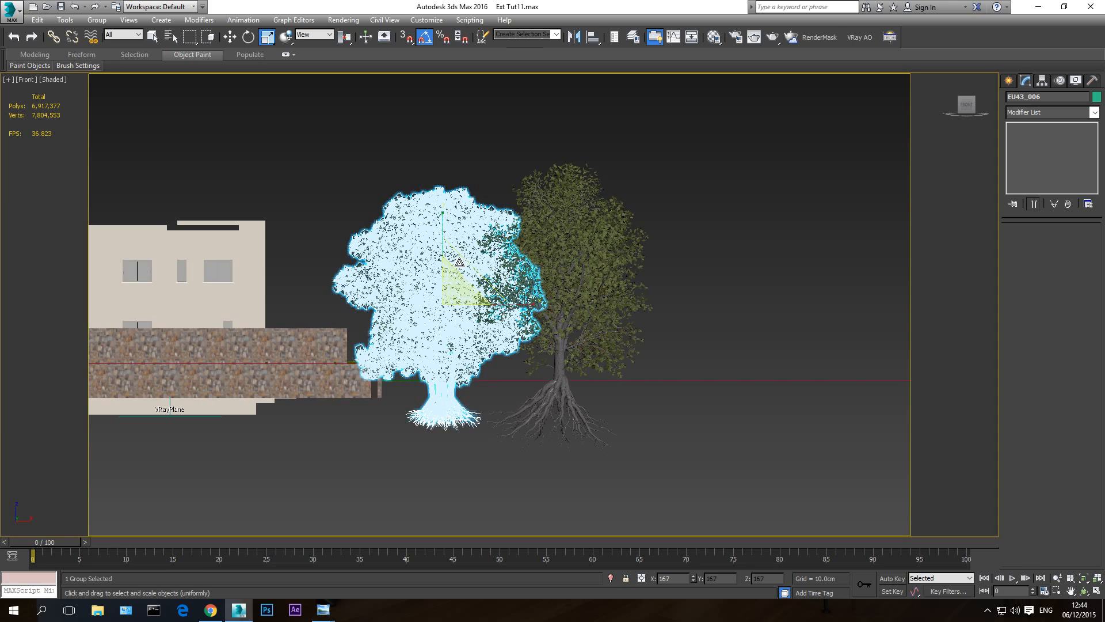
left_click(229, 37)
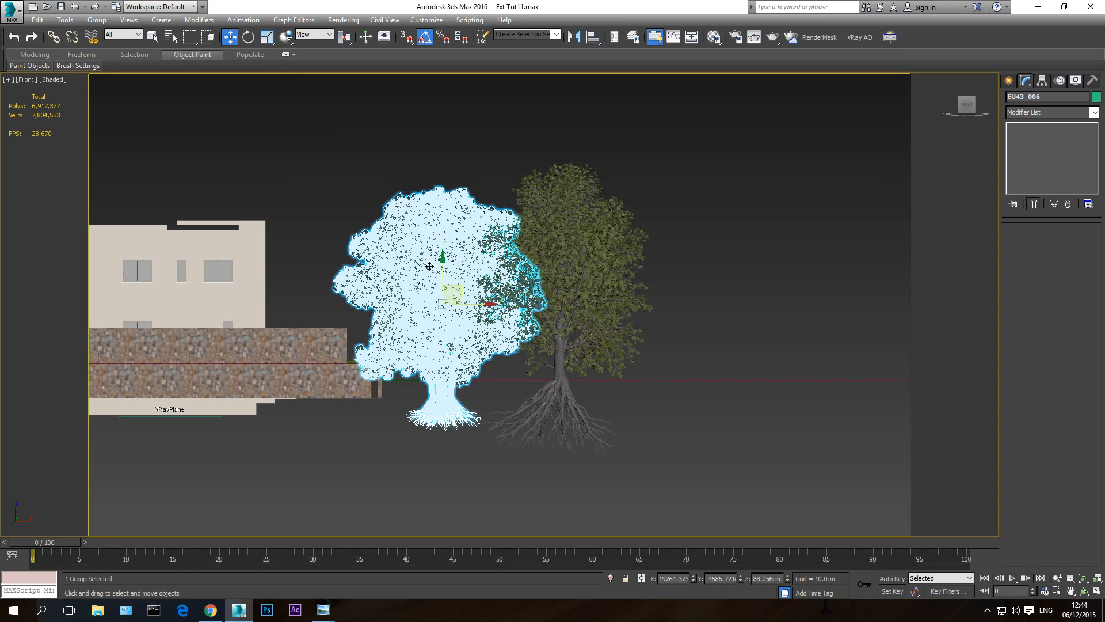
left_click_drag(442, 274, 442, 269)
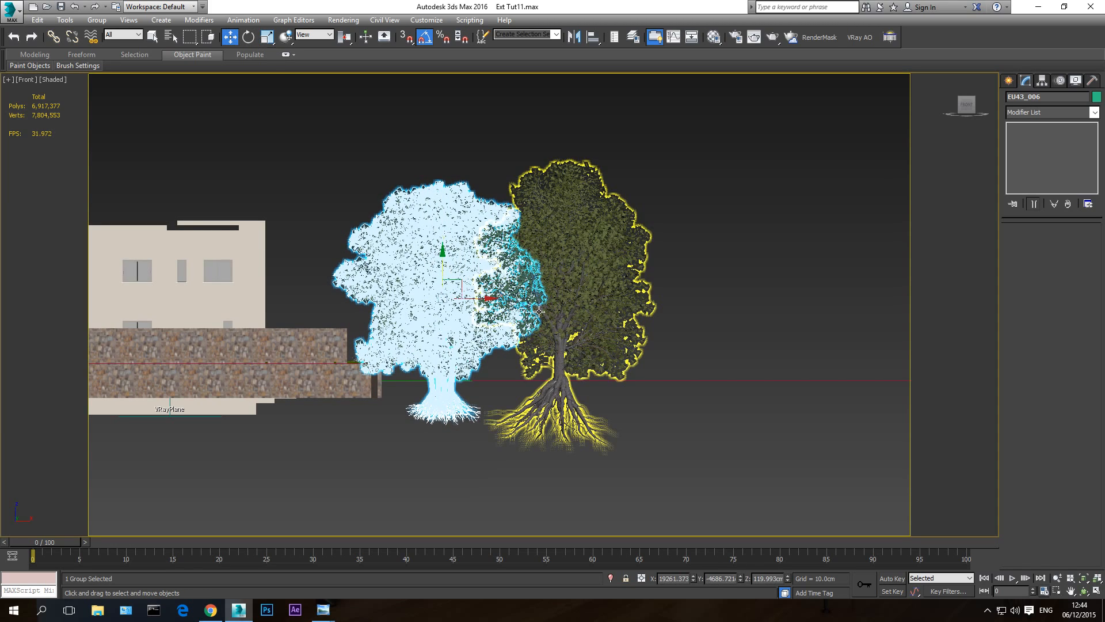
- Hide everything except the enlarged tree group and frame it in the perspective view
key("p")
left_click(1084, 578)
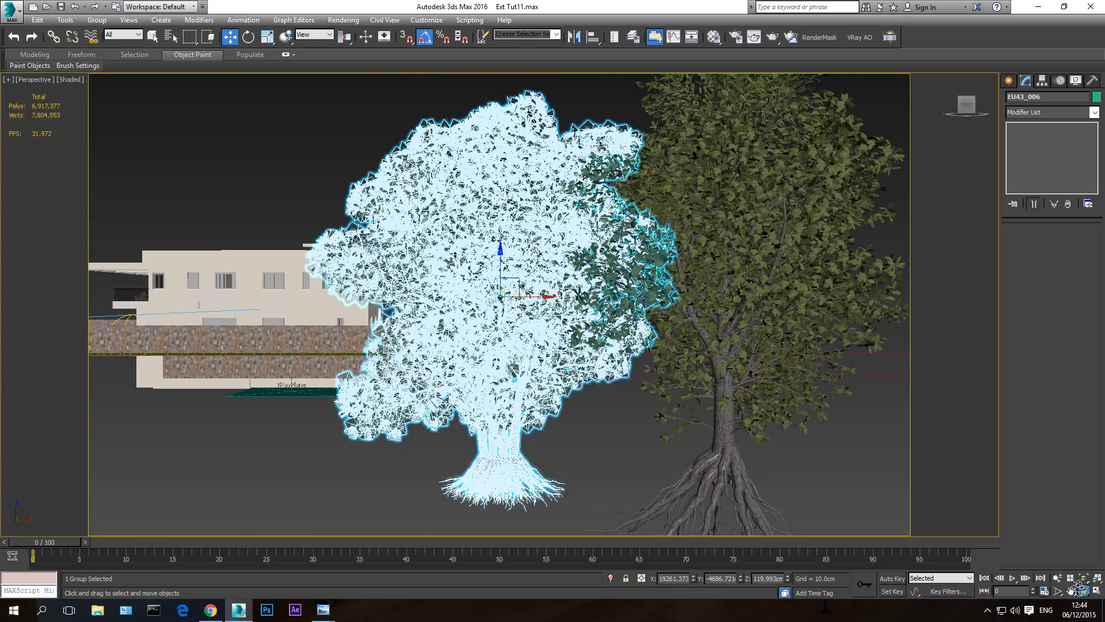
right_click(509, 259)
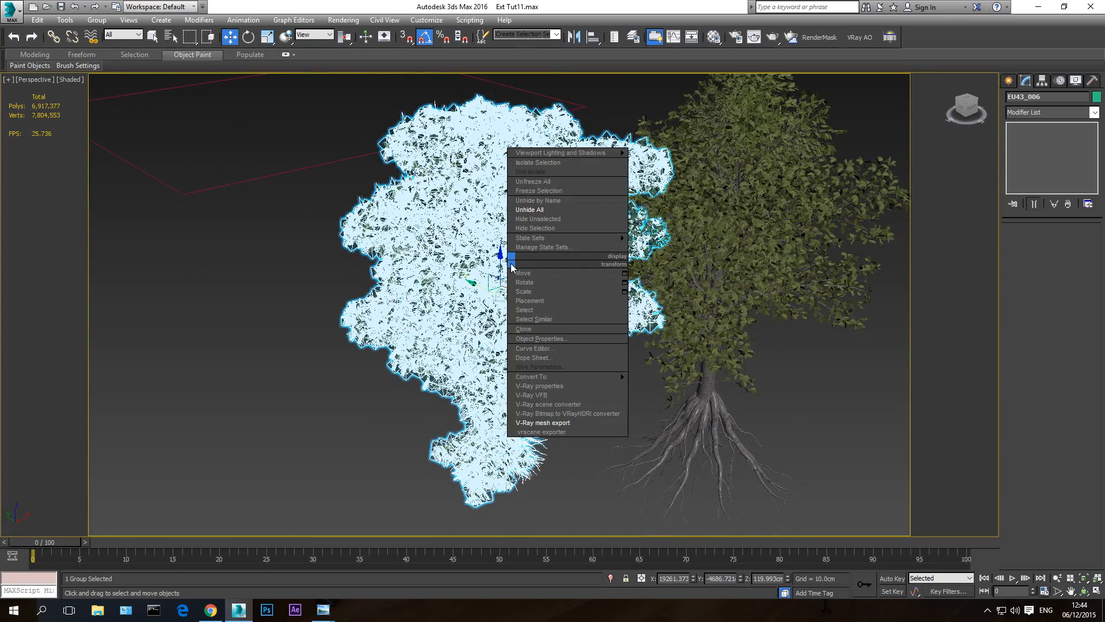
left_click(548, 219)
key("z")
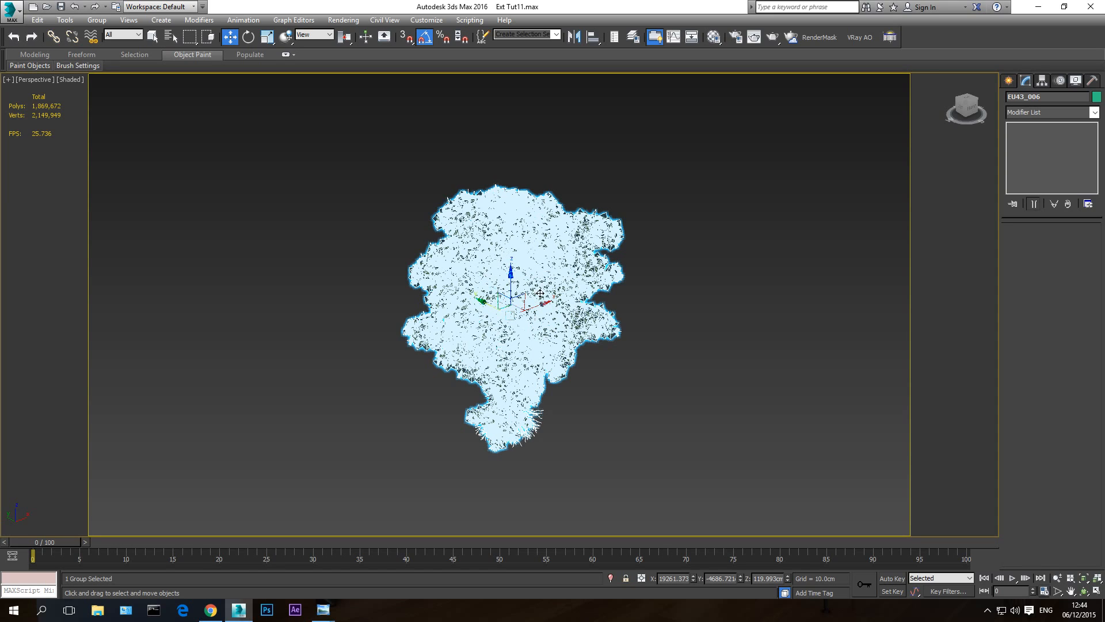
- Ungroup the enlarged tree into its separate mesh parts
left_click(96, 20)
left_click(122, 47)
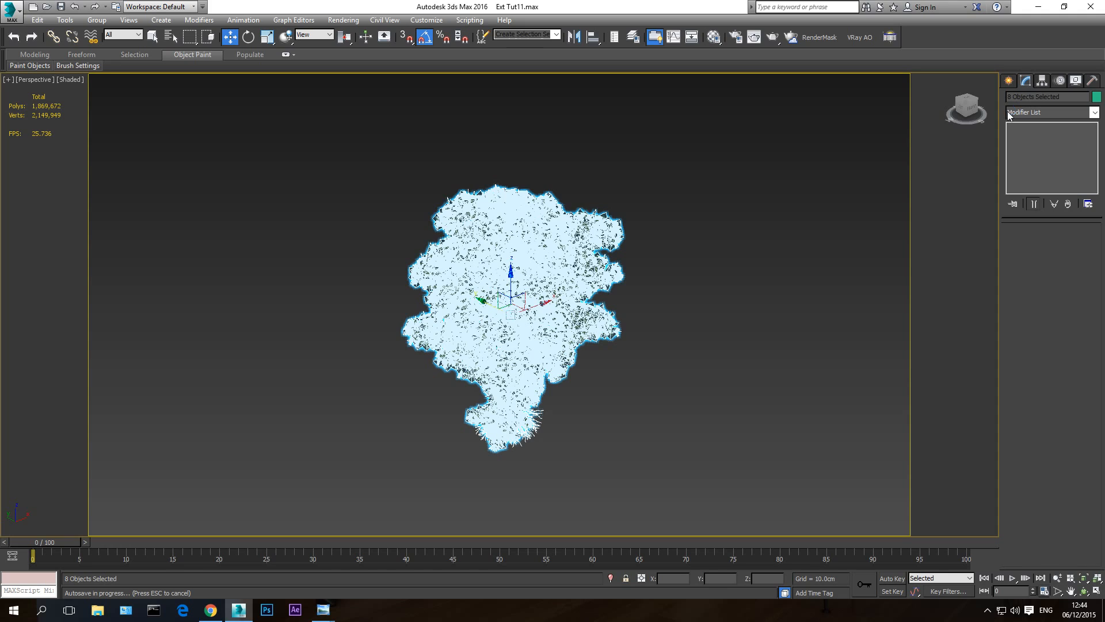
key("Escape")
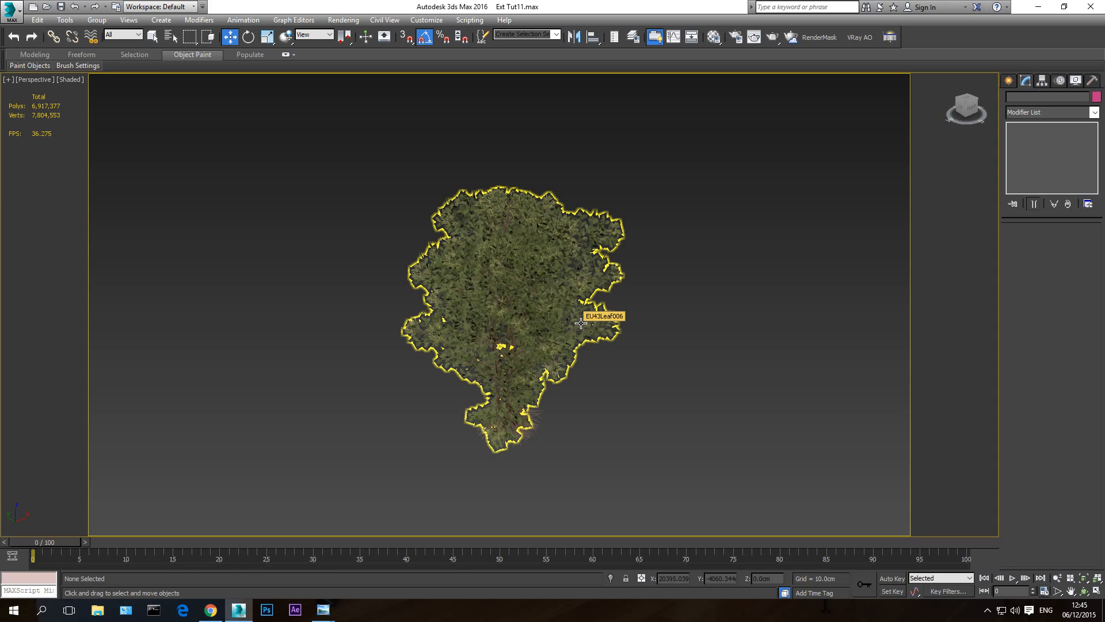
- Attach all the listed bark, leaf, roots, stalk, trunk and twig parts to the EU43Leaf006 mesh, making one tree object
left_click(580, 323)
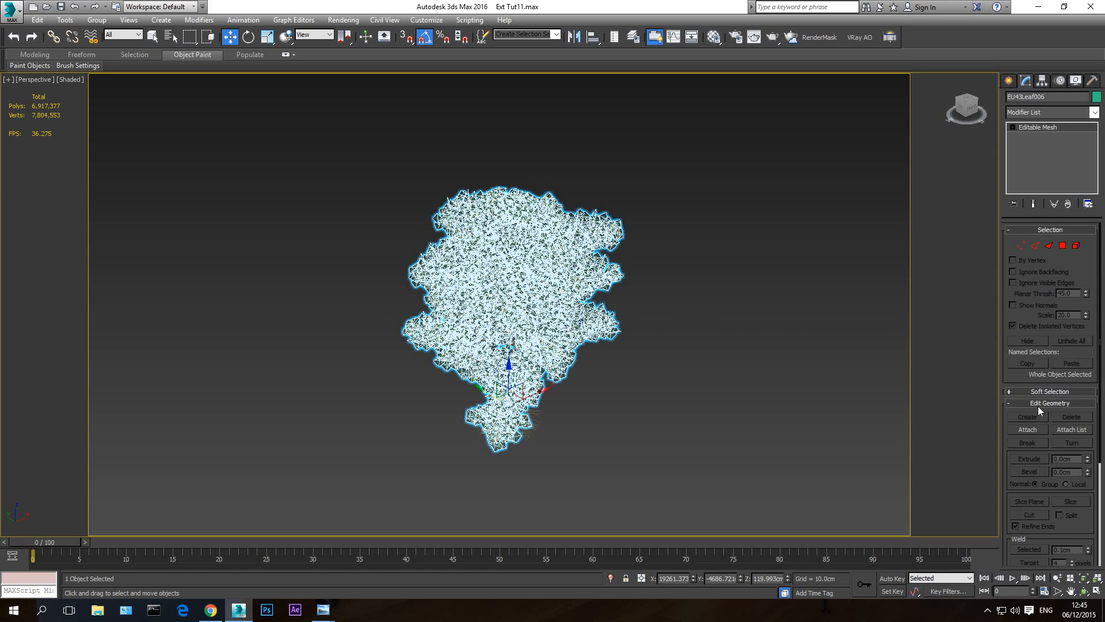
left_click(1073, 429)
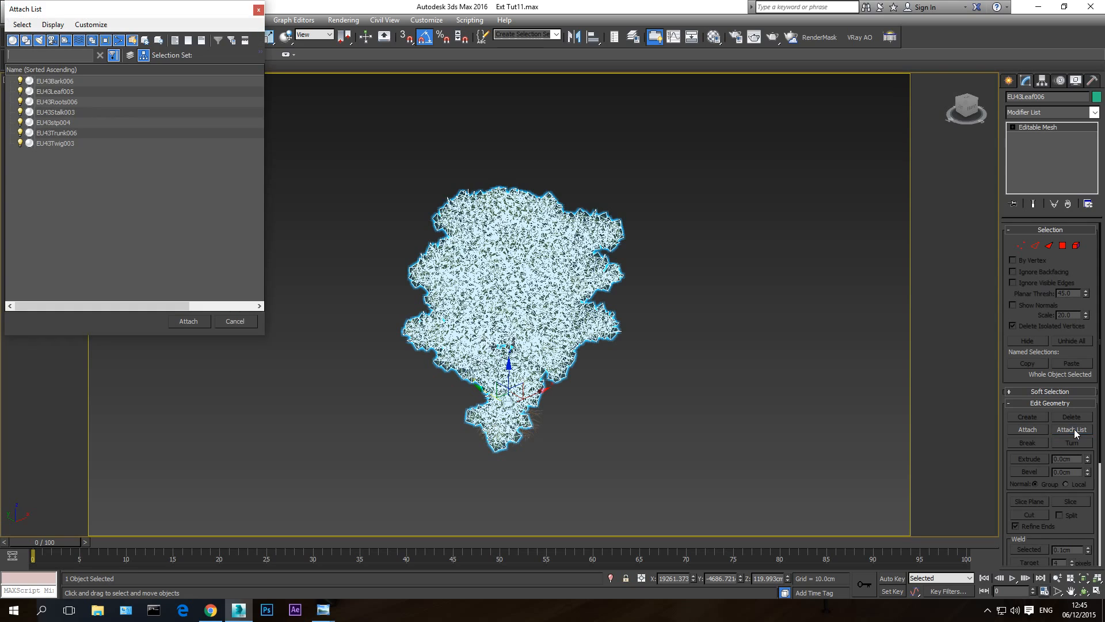
left_click(53, 82)
left_click(64, 143, "shift")
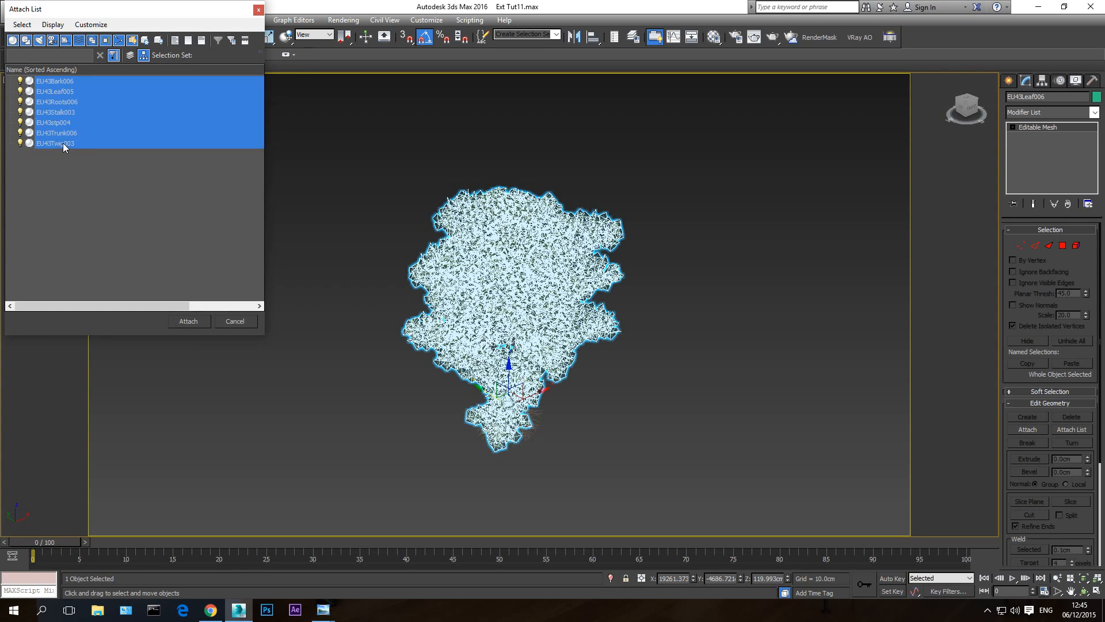
left_click(190, 321)
left_click(612, 290)
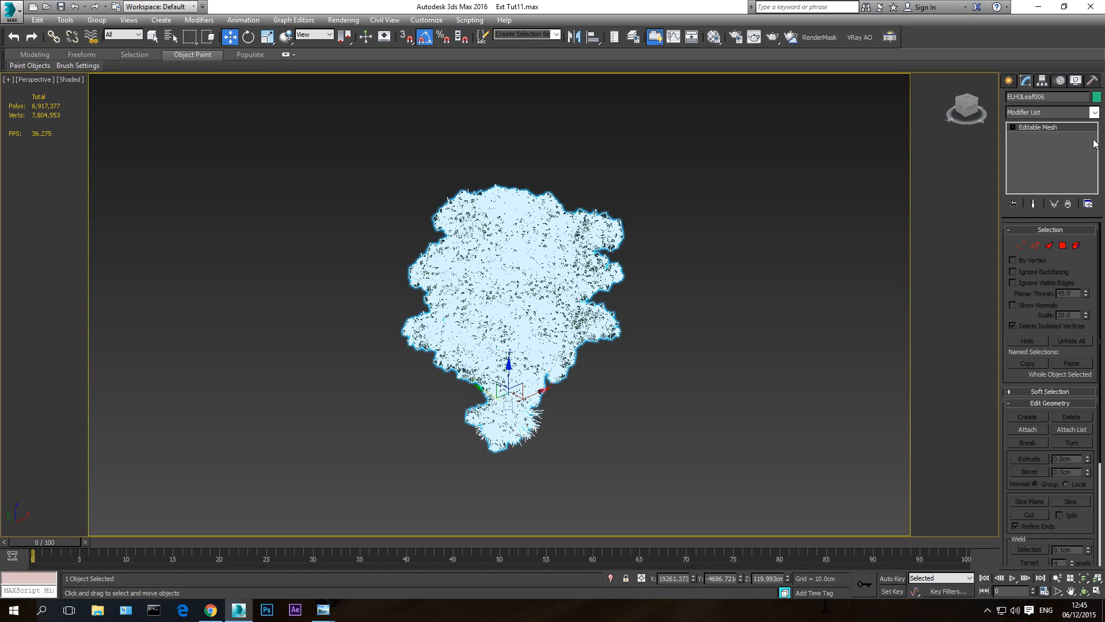
- Unhide all scene objects without unhiding the layers, and select the merged tree to check it is one object
right_click(696, 347)
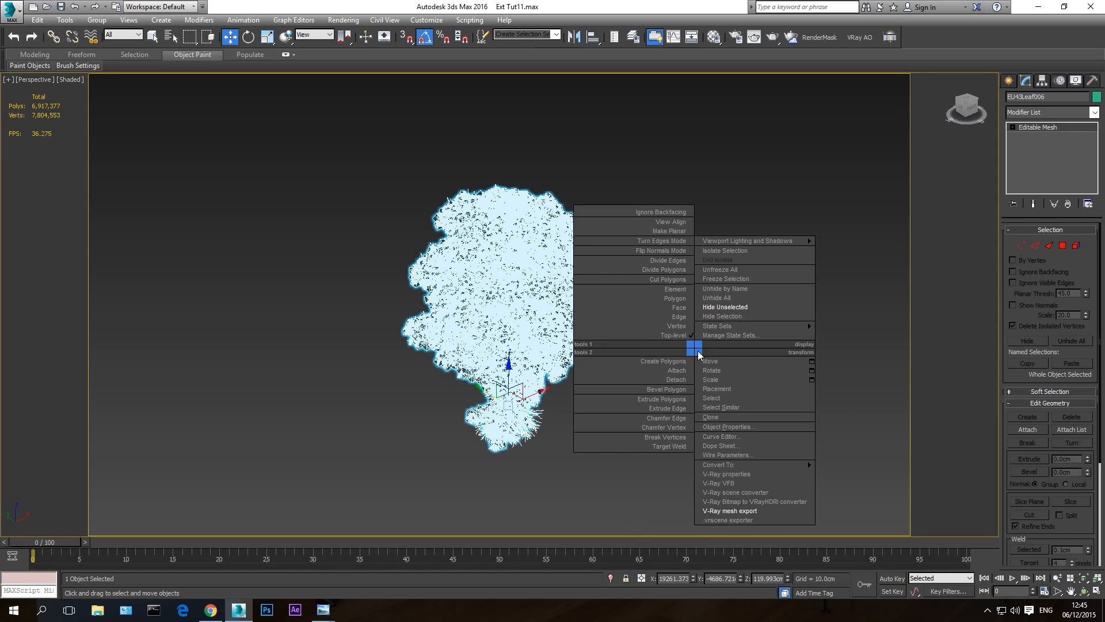
left_click(720, 298)
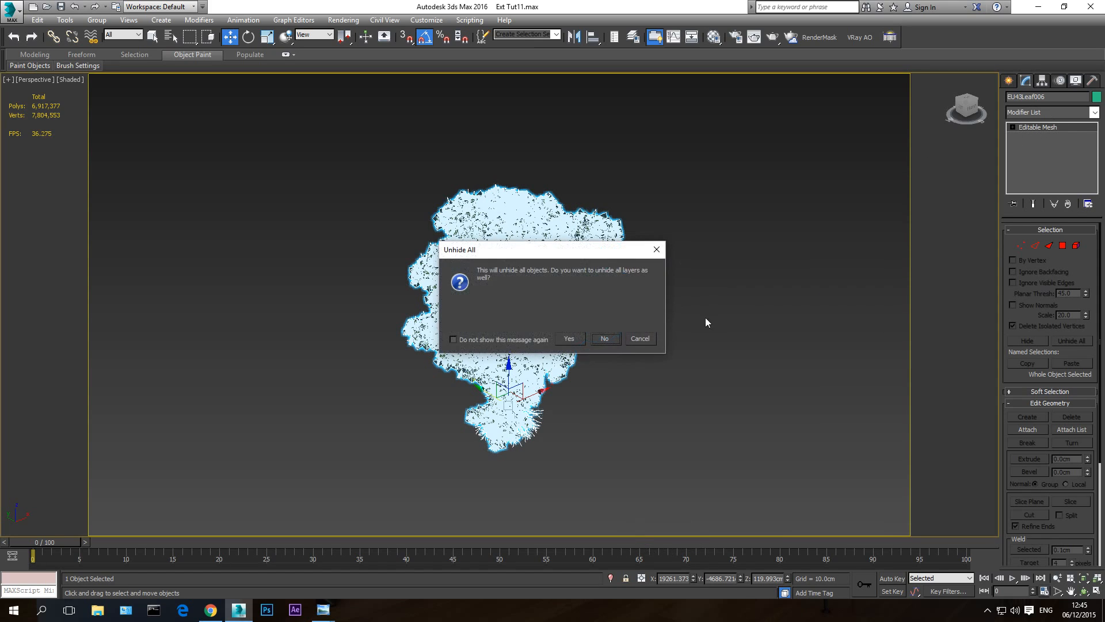
left_click(604, 339)
middle_click_drag(543, 339, 549, 353)
left_click(379, 346)
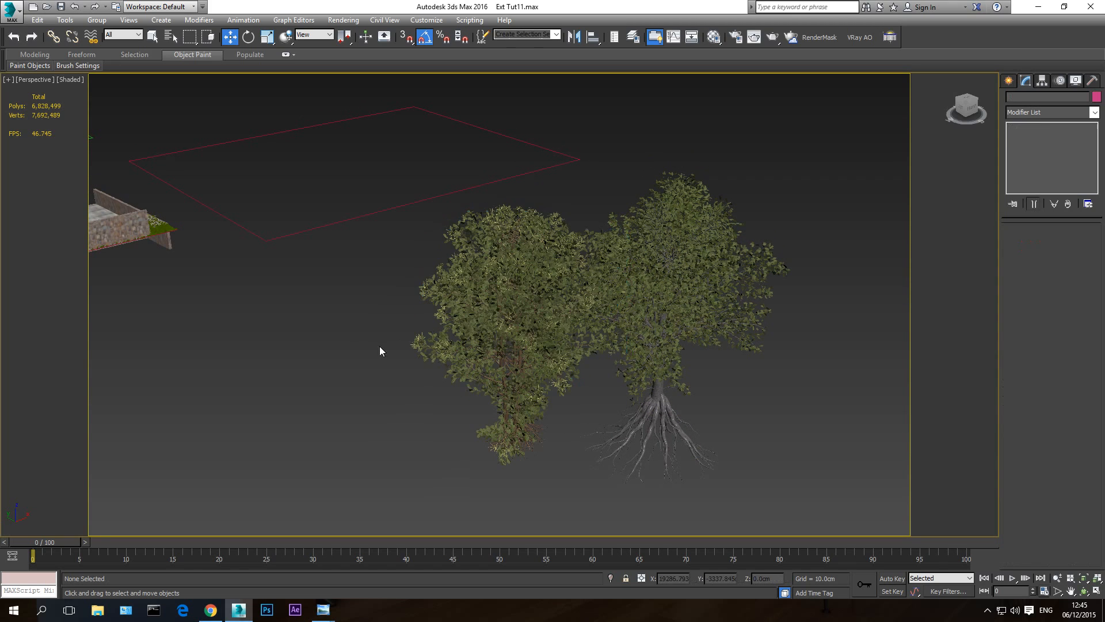
left_click(499, 304)
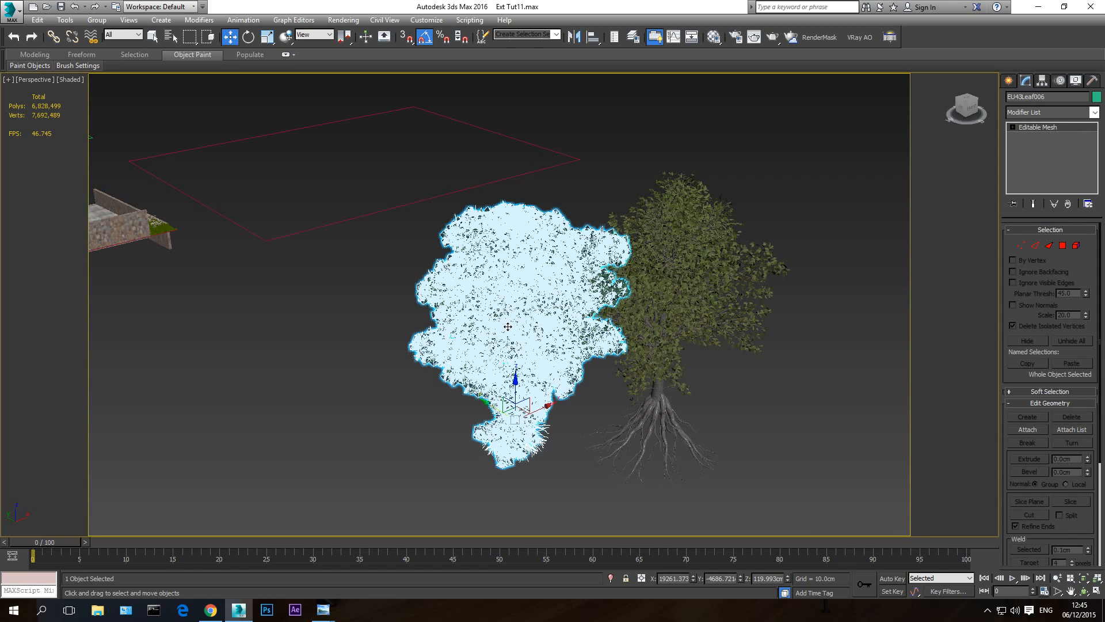
- Return the tree proxy to preview from file display and select the merged mesh tree beside it
left_click(703, 273)
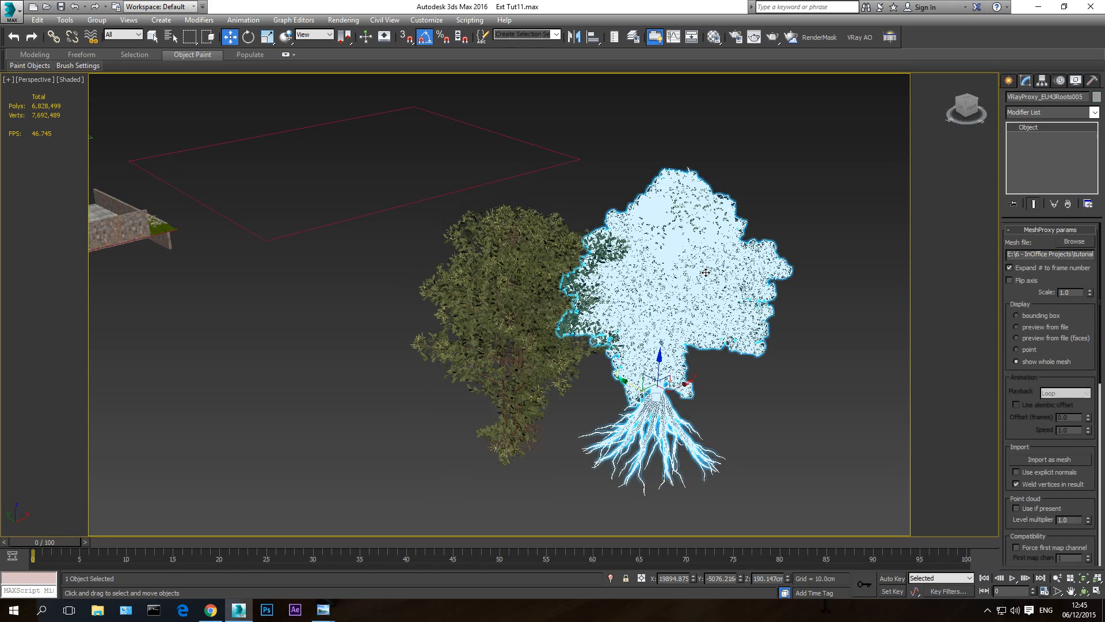
left_click(1045, 327)
left_click(759, 482)
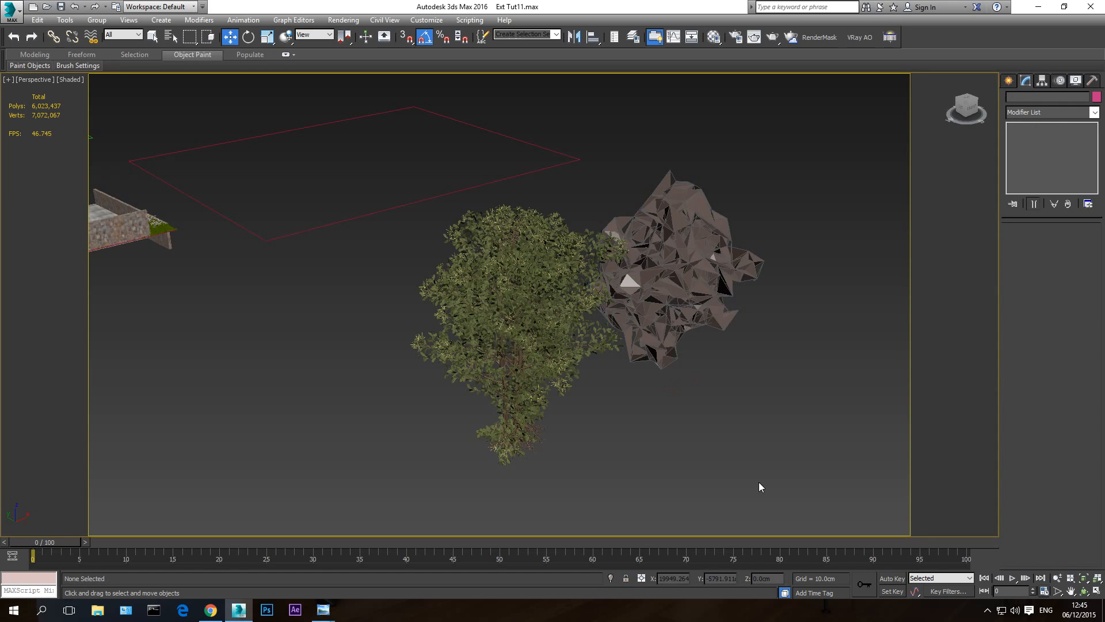
left_click(520, 308)
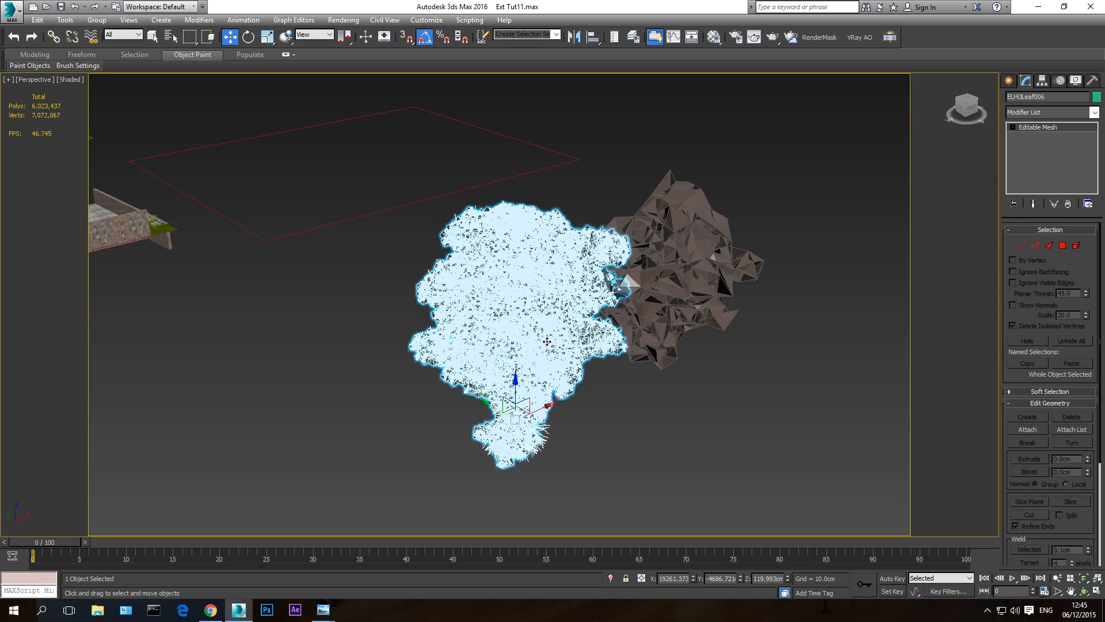
- Export the merged tree as EU43Leaf006.vrmesh to the proxys folder with V-Ray mesh export, automatically creating a proxy with 10000 preview faces
right_click(518, 339)
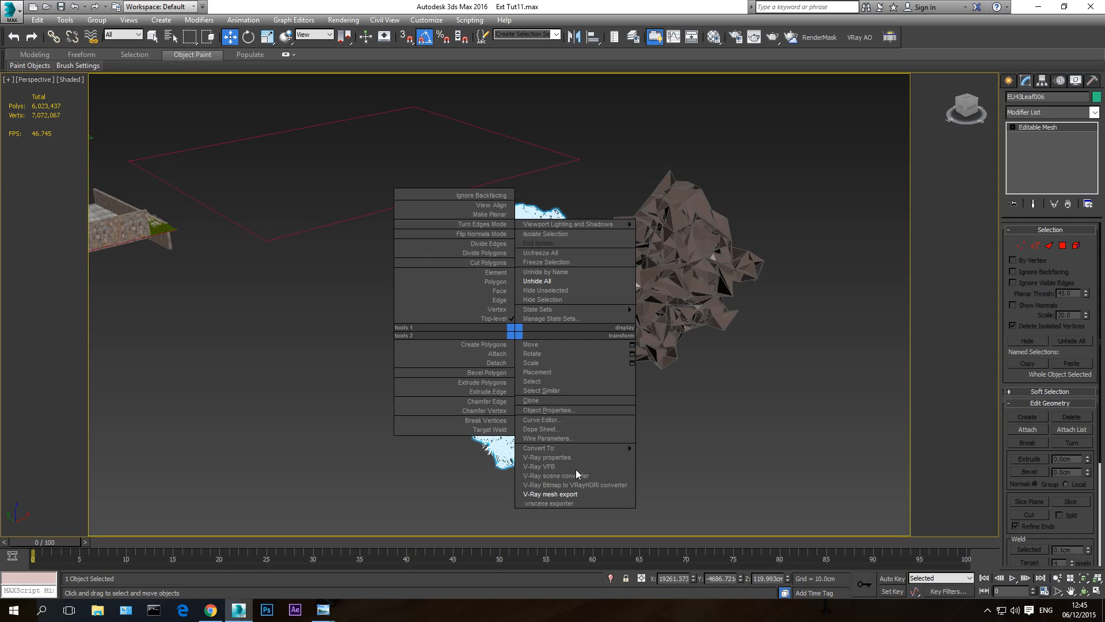
left_click(539, 496)
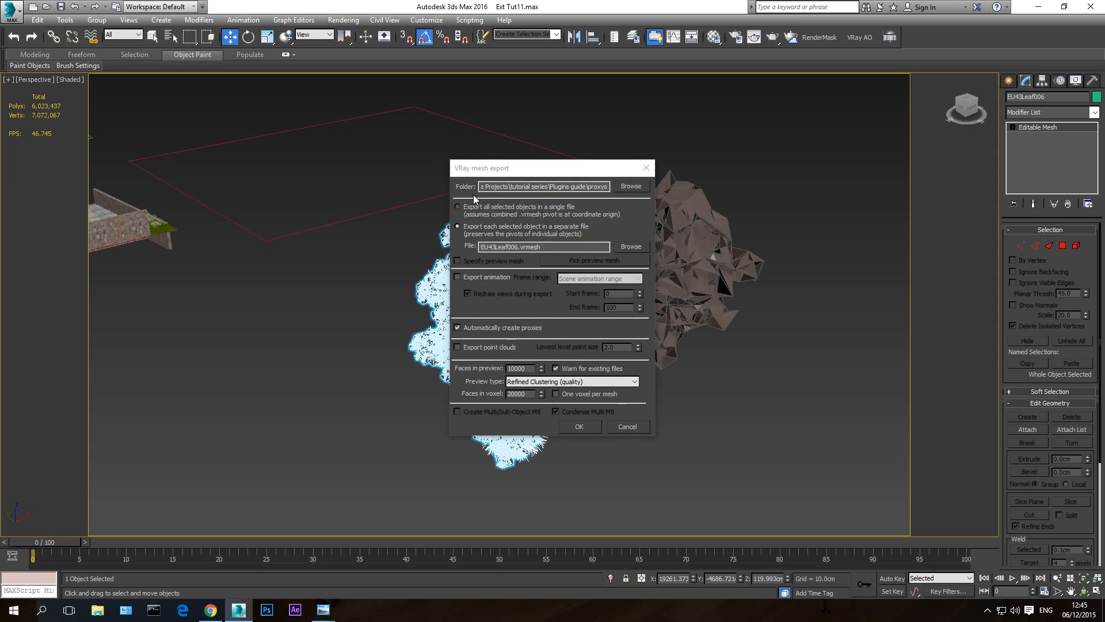
left_click_drag(496, 187, 641, 191)
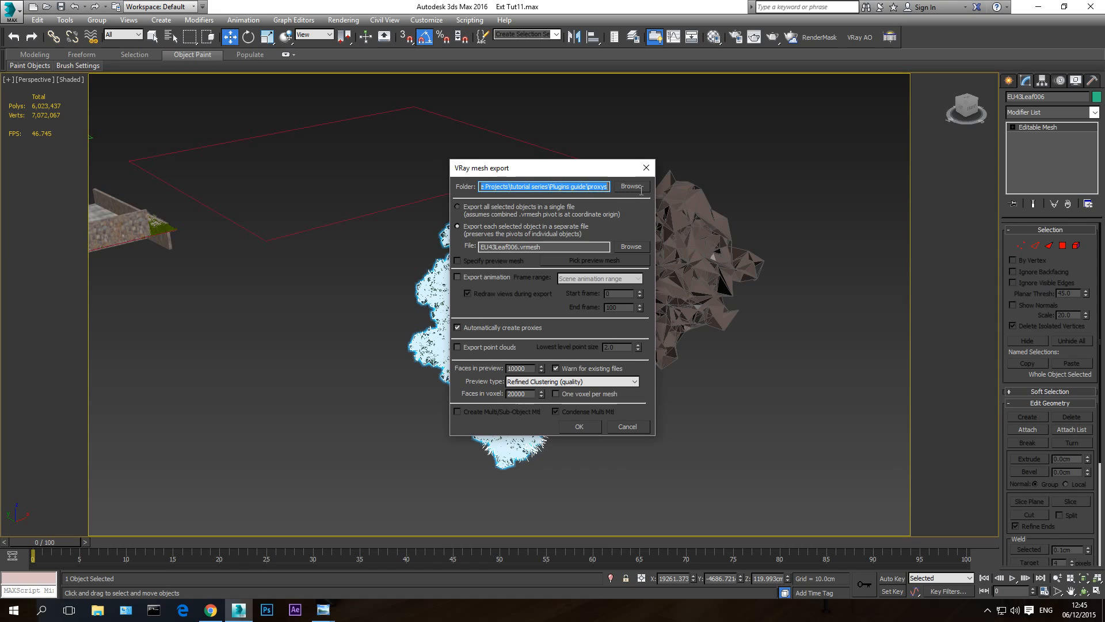
left_click(587, 188)
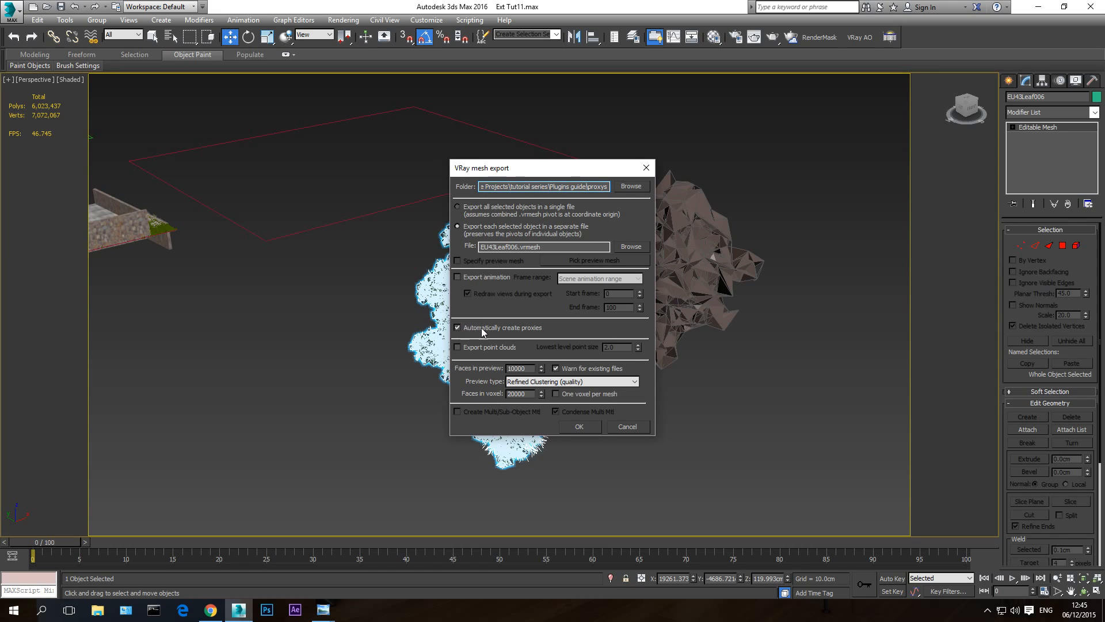
left_click(579, 426)
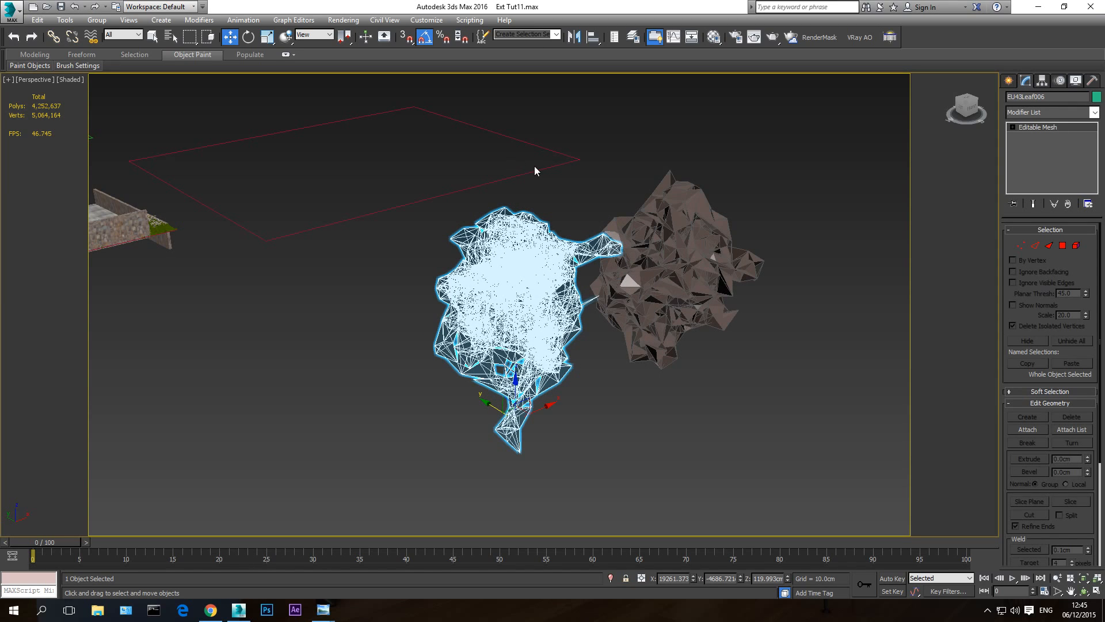
- Examine the new tree proxy by displaying its whole mesh, and return its display to preview from file
left_click(1085, 591)
left_click_drag(501, 318, 514, 270)
key("w")
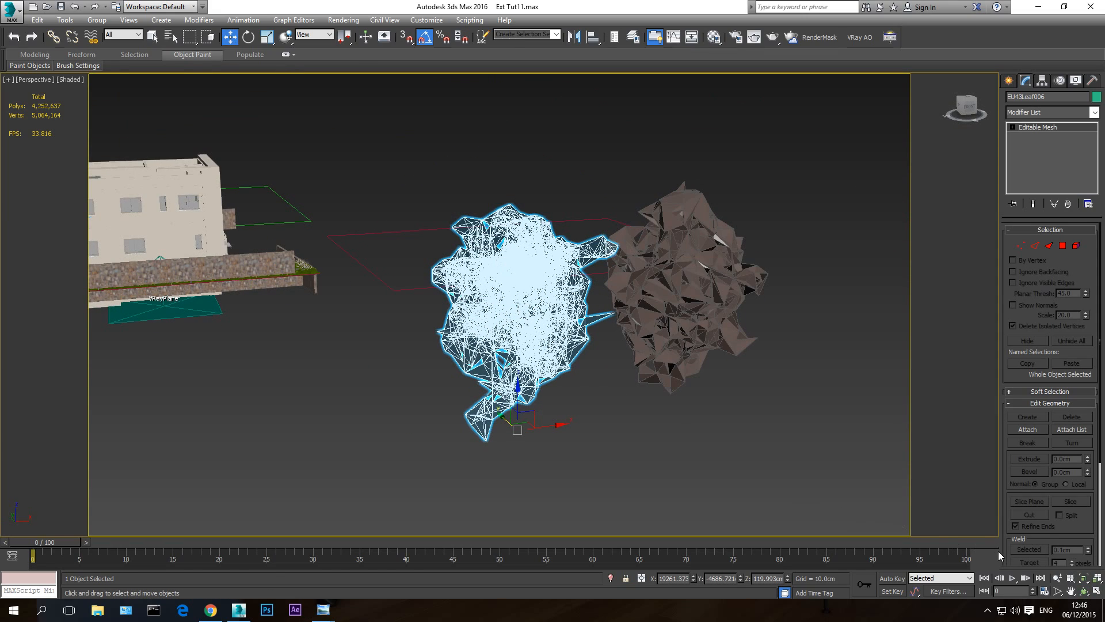
left_click(1085, 591)
left_click_drag(370, 241, 411, 265)
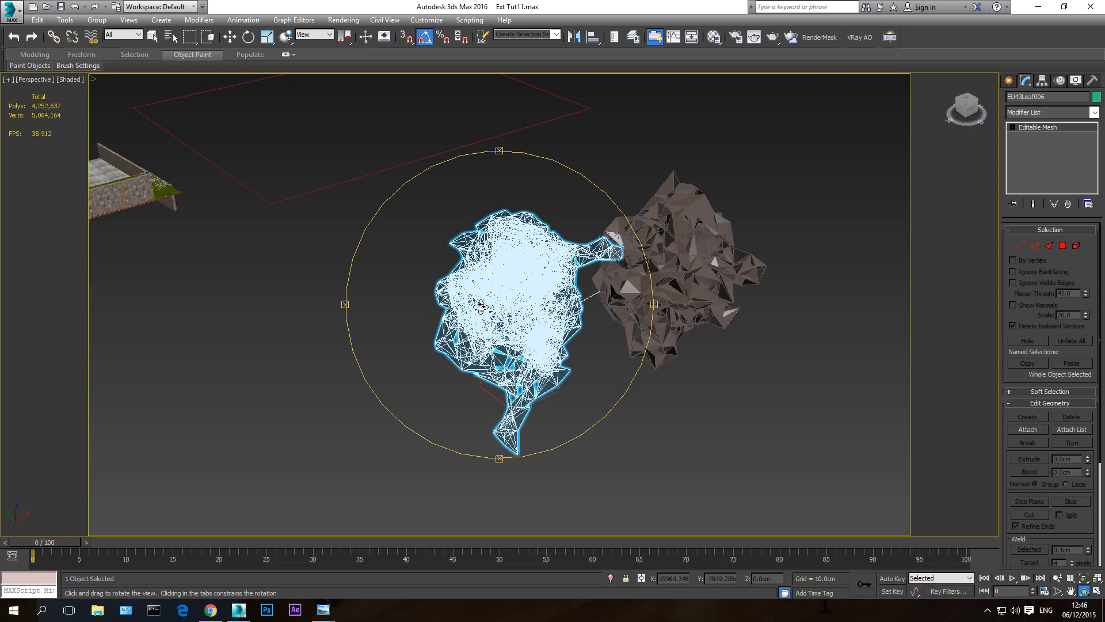
key("w")
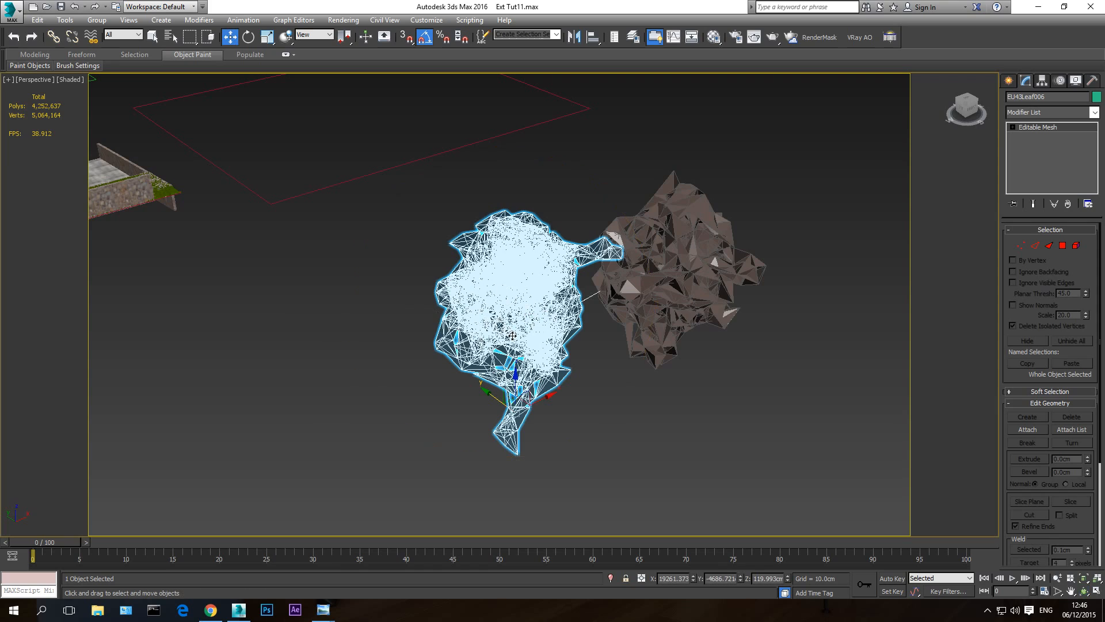
left_click(1012, 82)
left_click(1027, 85)
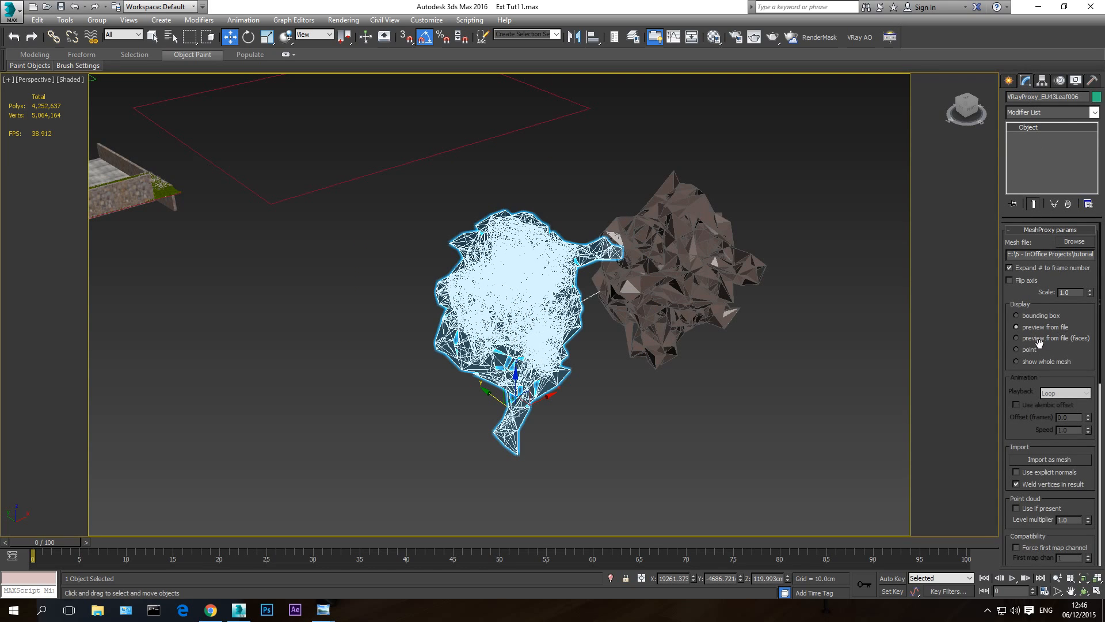
left_click(1038, 361)
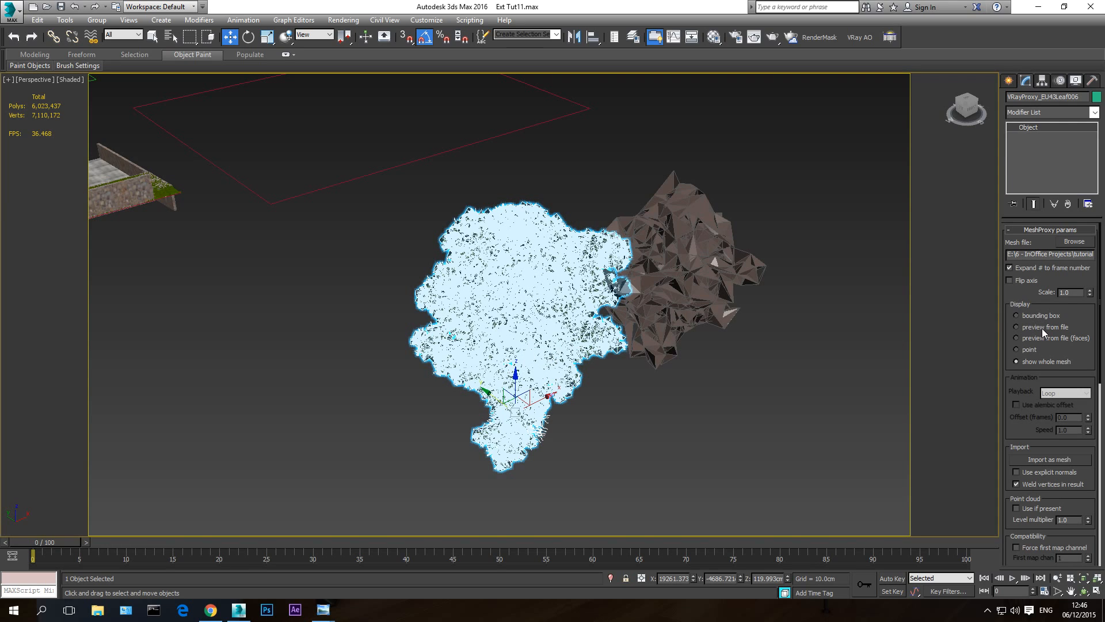
left_click(1042, 328)
- Examine the layout of the house, the rectangle areas and the two trees, checking Rectangle001 and clearing the selection
left_click(1096, 591)
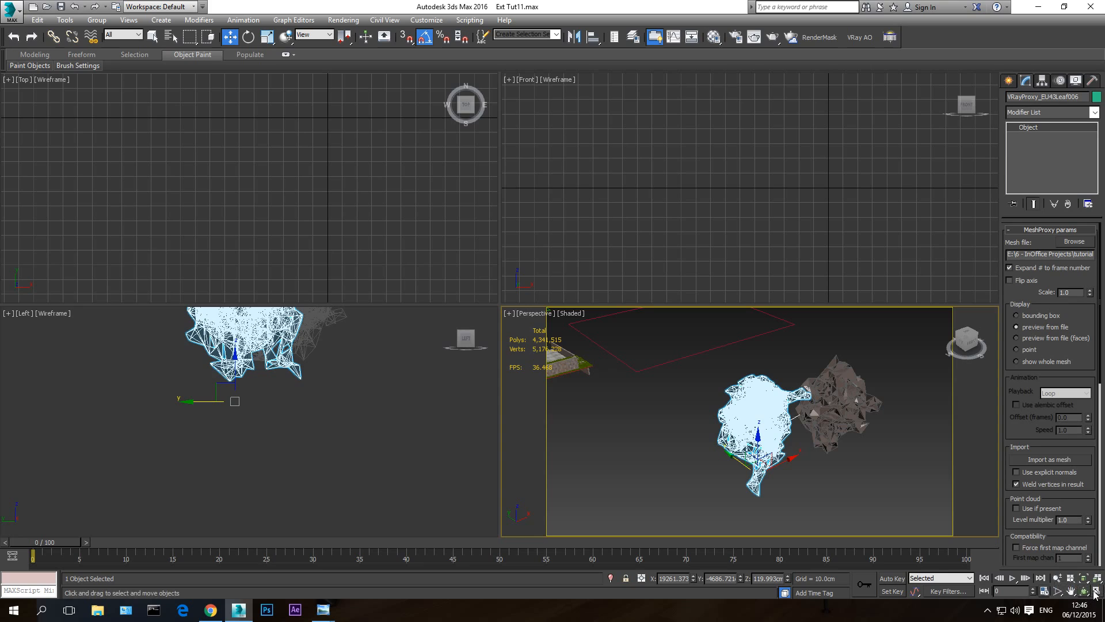
left_click(1096, 591)
left_click(1084, 592)
left_click_drag(443, 340, 269, 204)
key("w")
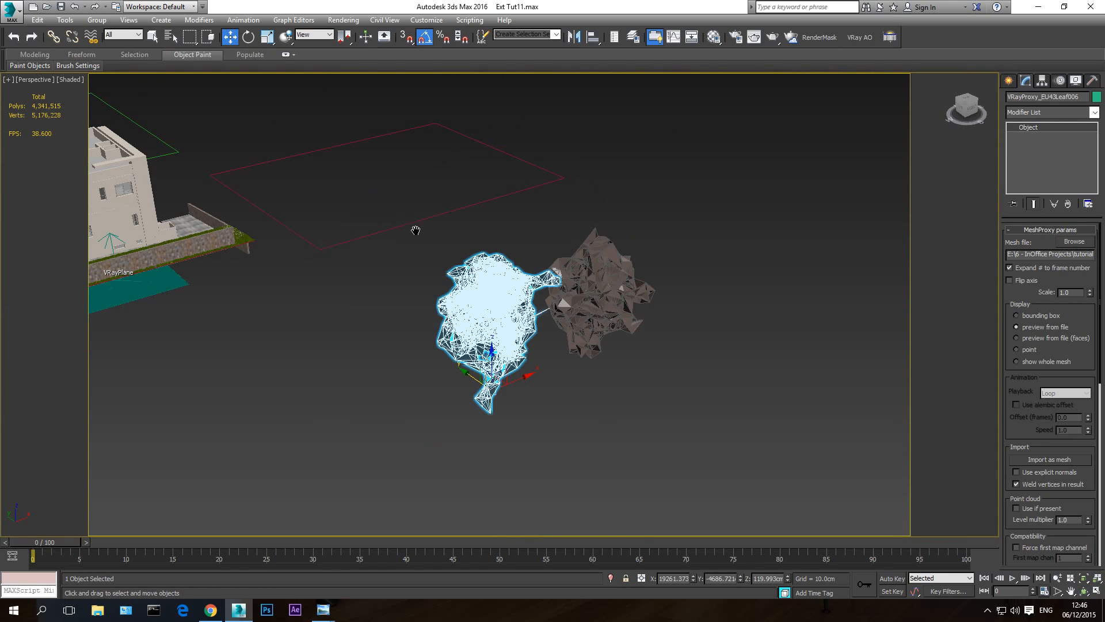
middle_click_drag(416, 231, 615, 368)
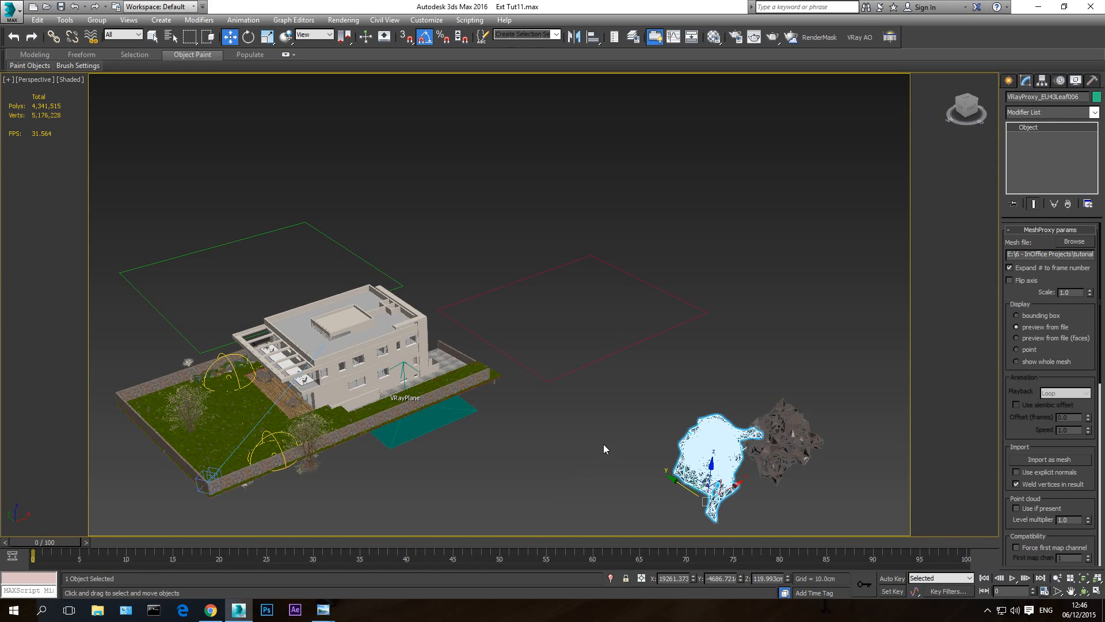
middle_click_drag(602, 419, 689, 440)
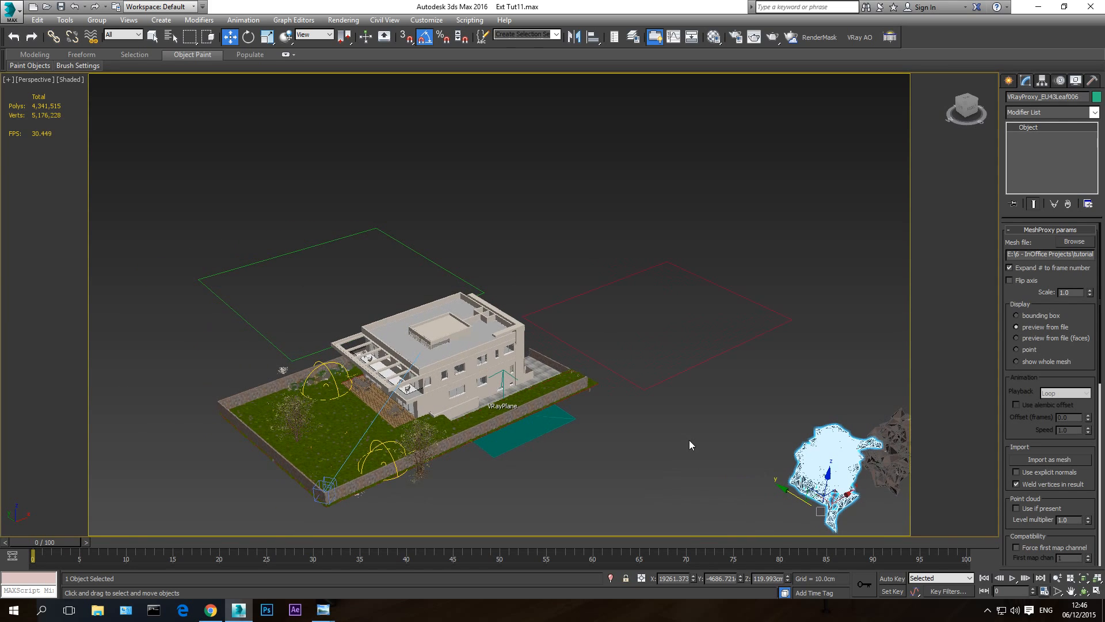
middle_click_drag(811, 465, 720, 459)
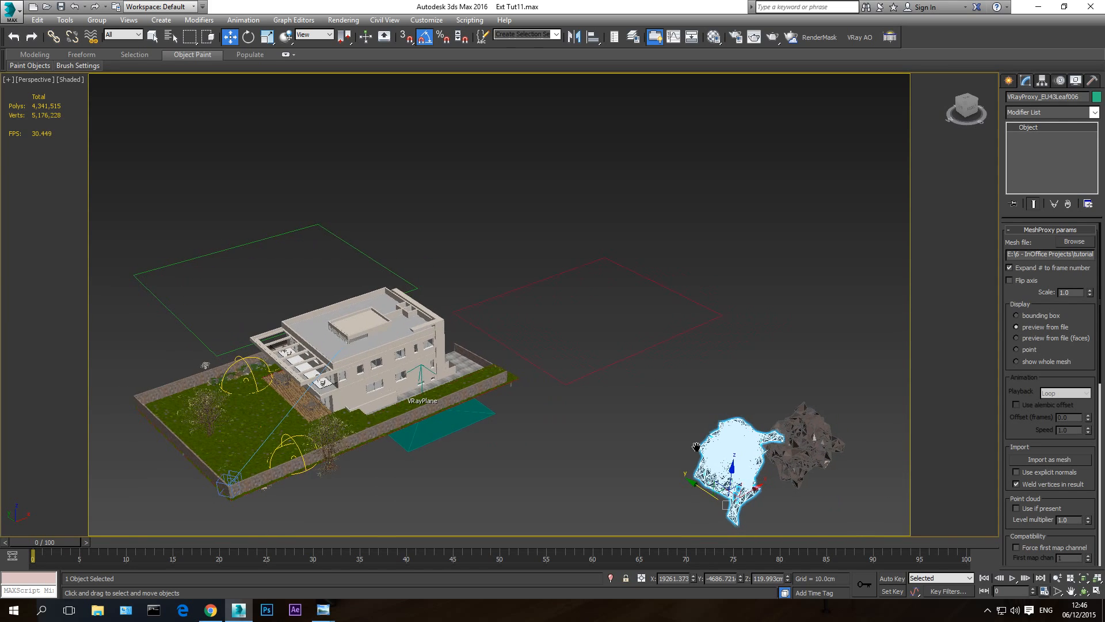
left_click(660, 341)
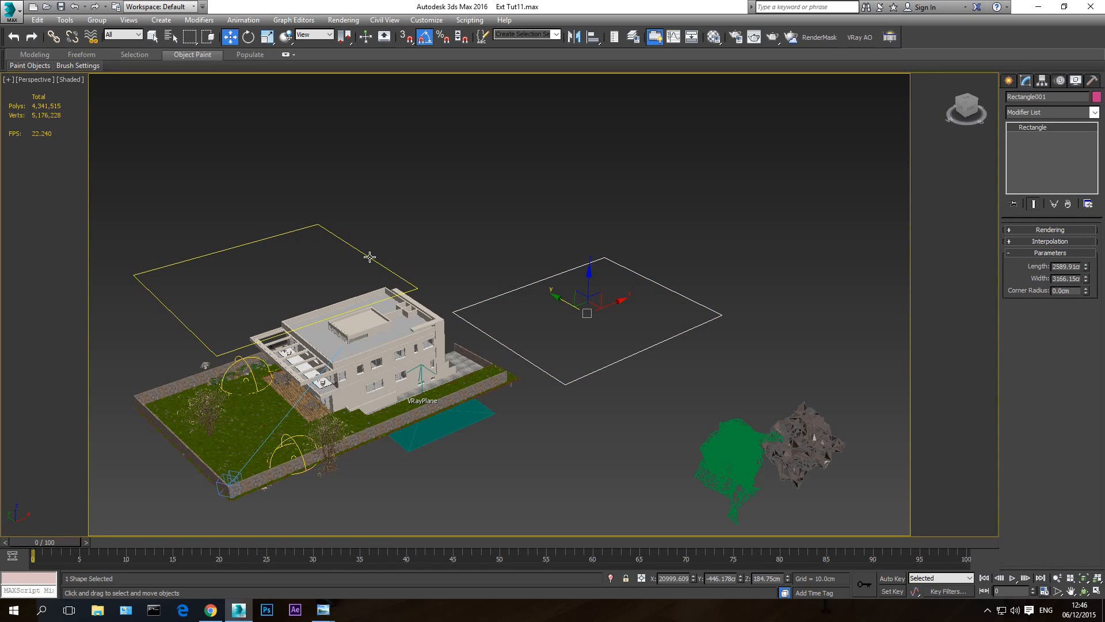
left_click(465, 264)
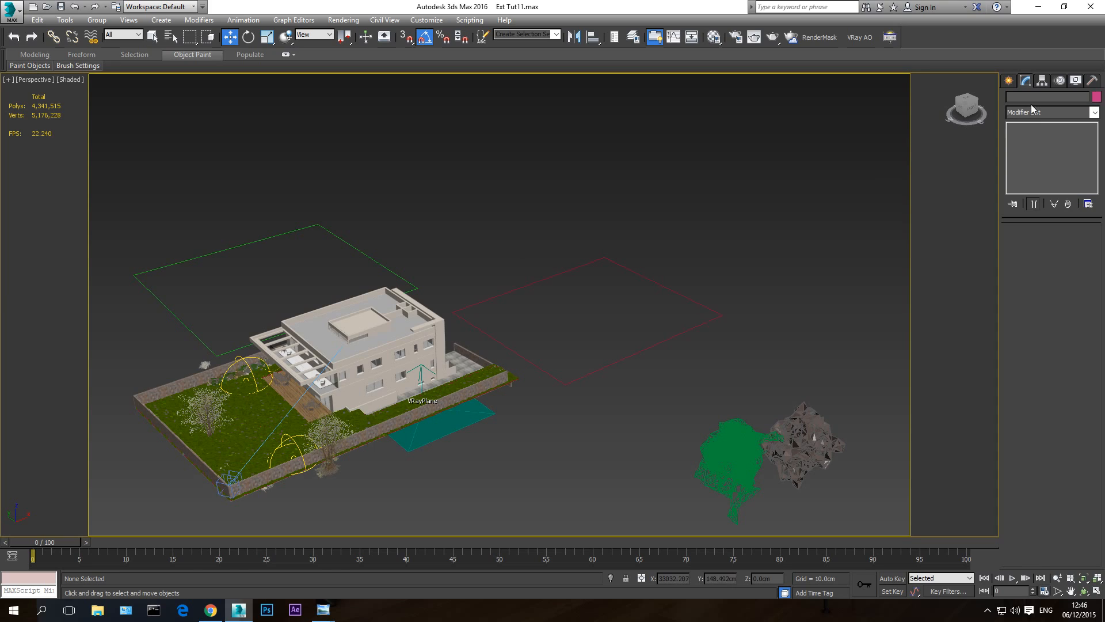
- Create a Forest Lite object using the HQPlants Free Bonsai Pine over Rectangle001, rescaling the XRef objects to the system unit
left_click(1008, 81)
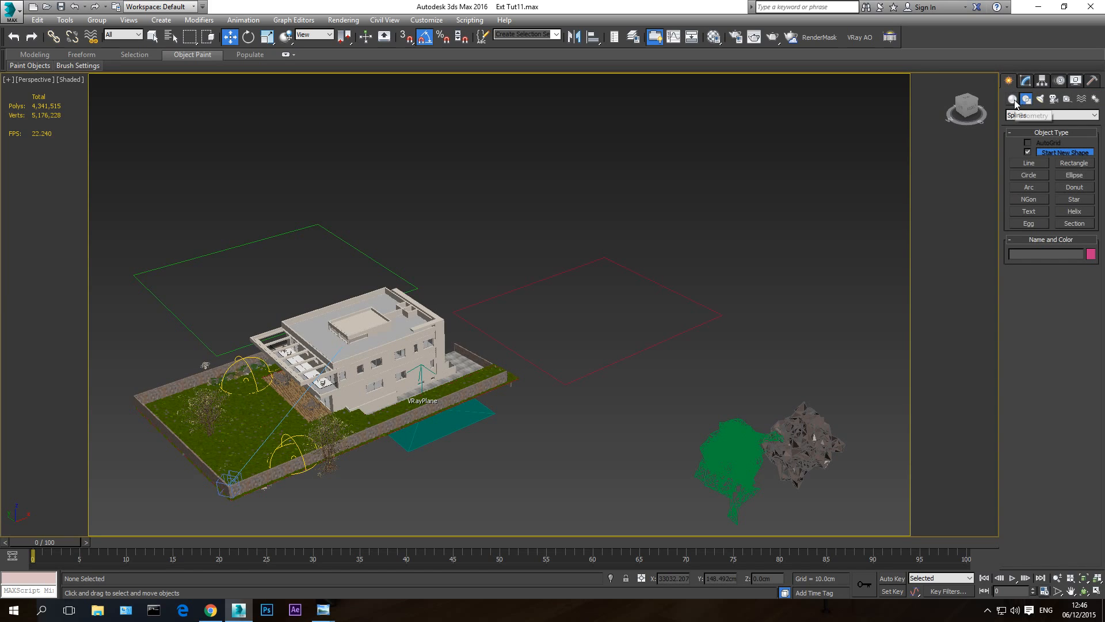
left_click(1013, 100)
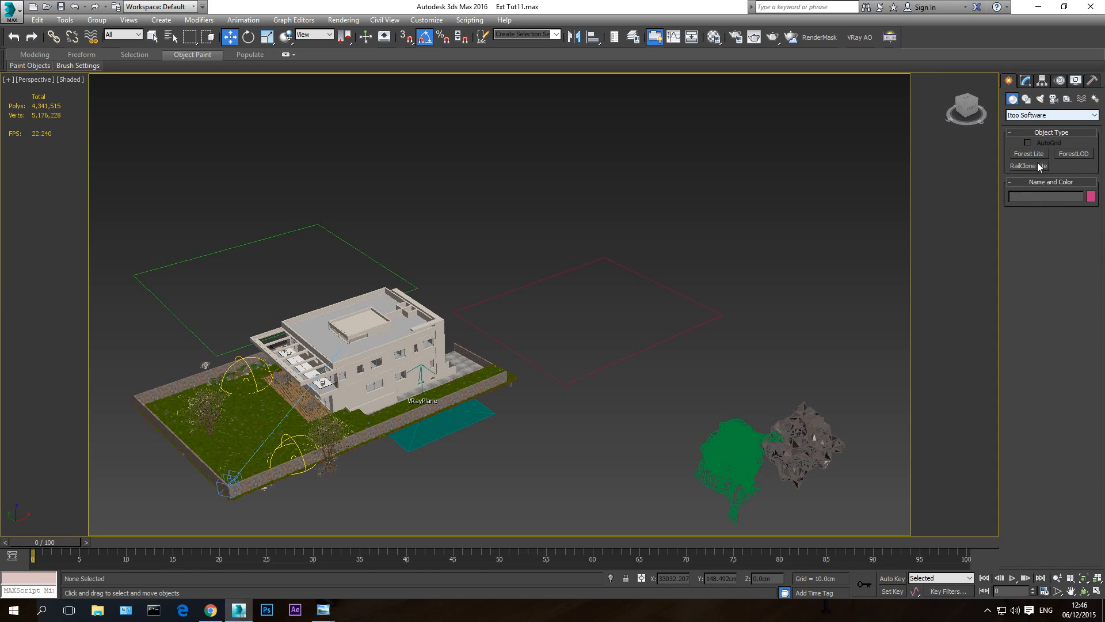
left_click(1029, 153)
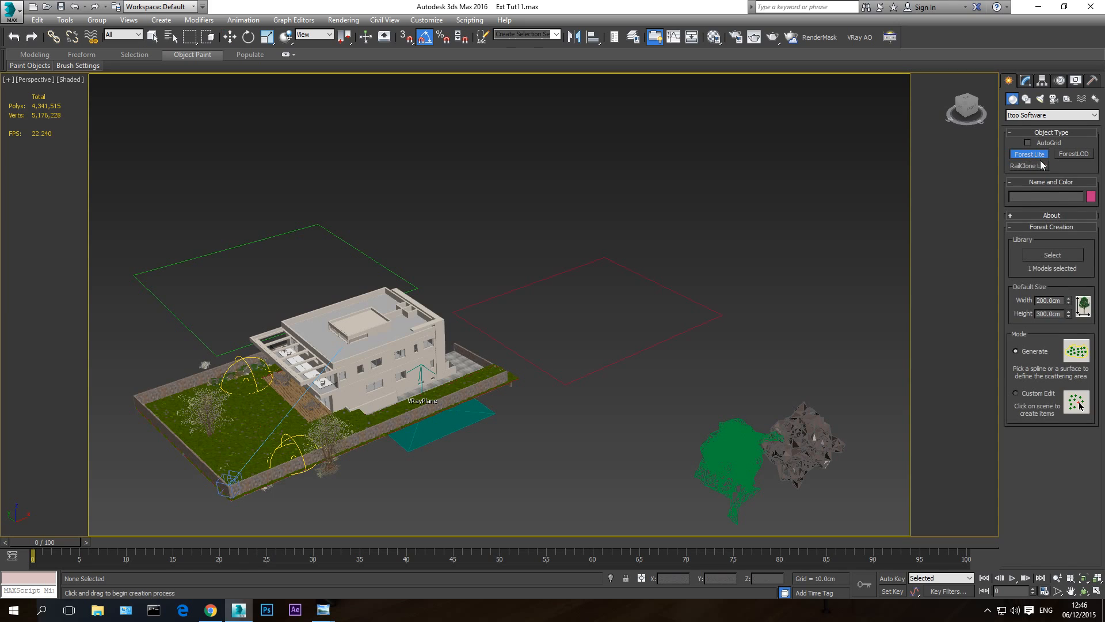
left_click(1044, 253)
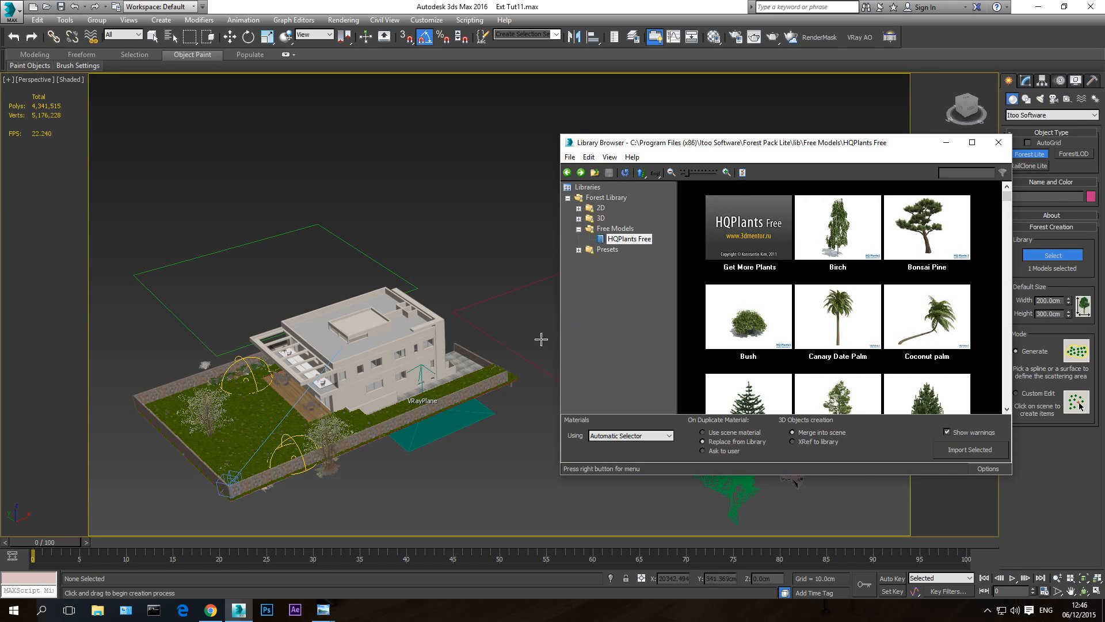
left_click(915, 237)
double_click(913, 235)
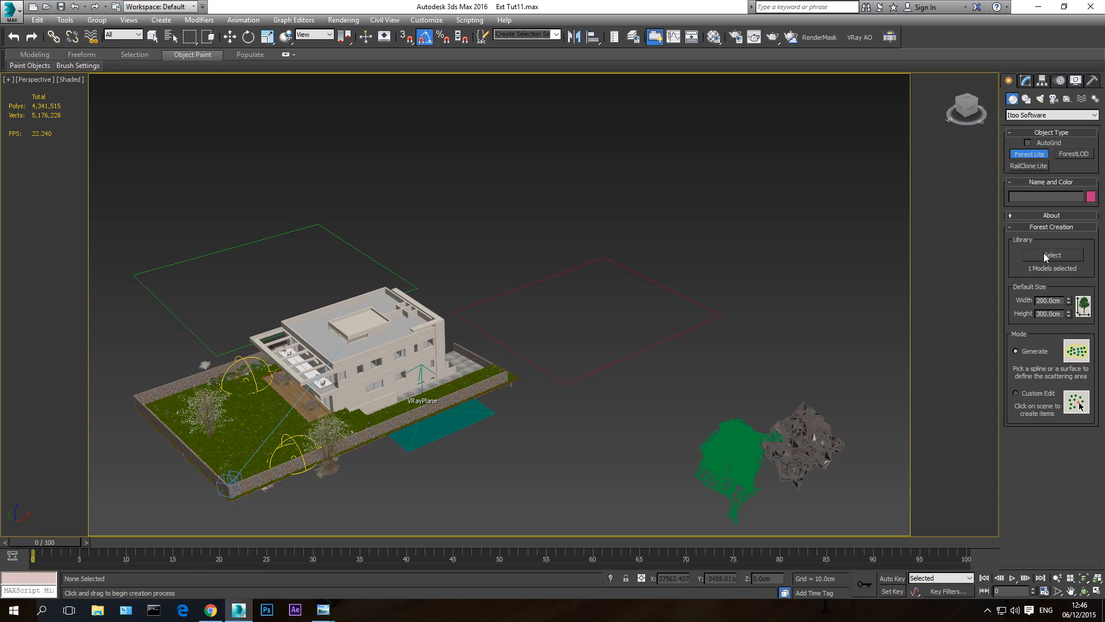
left_click(677, 334)
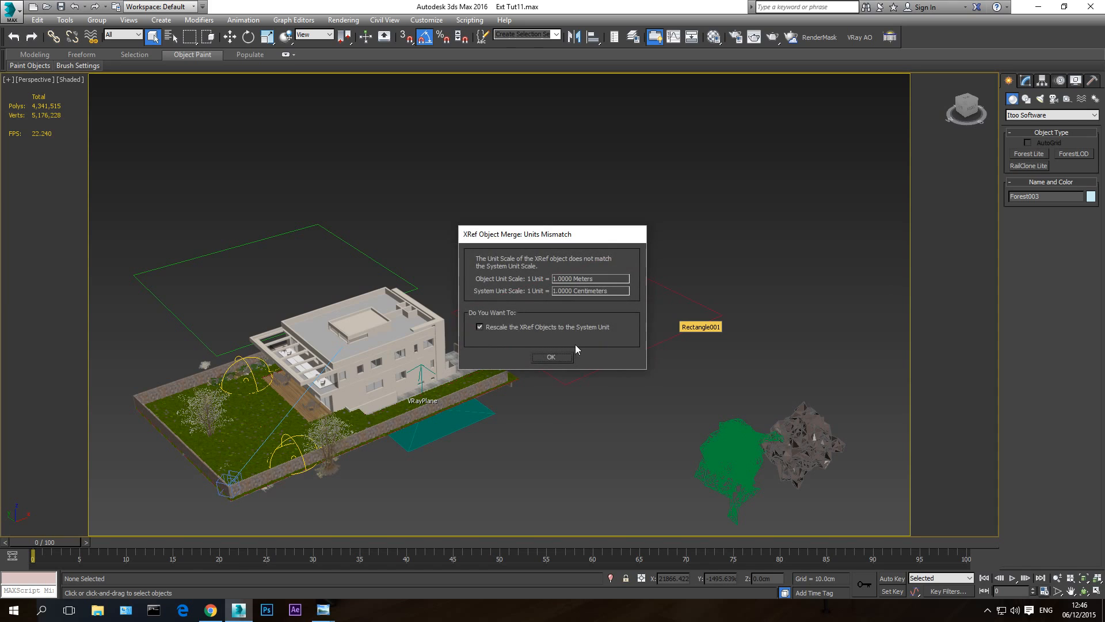
left_click(551, 356)
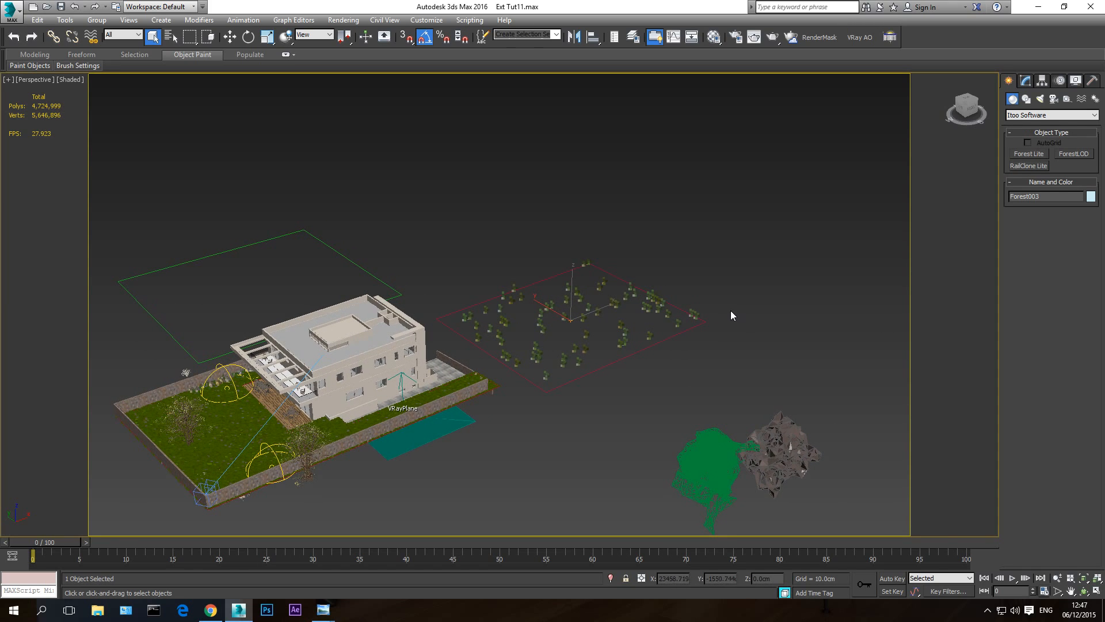
- Set the Bonsai Pine's scale to 1000% in the forest's geometry settings, using the Front view to compare tree heights
key("f")
middle_click_drag(575, 361, 554, 419)
scroll(489, 379, "down", 2)
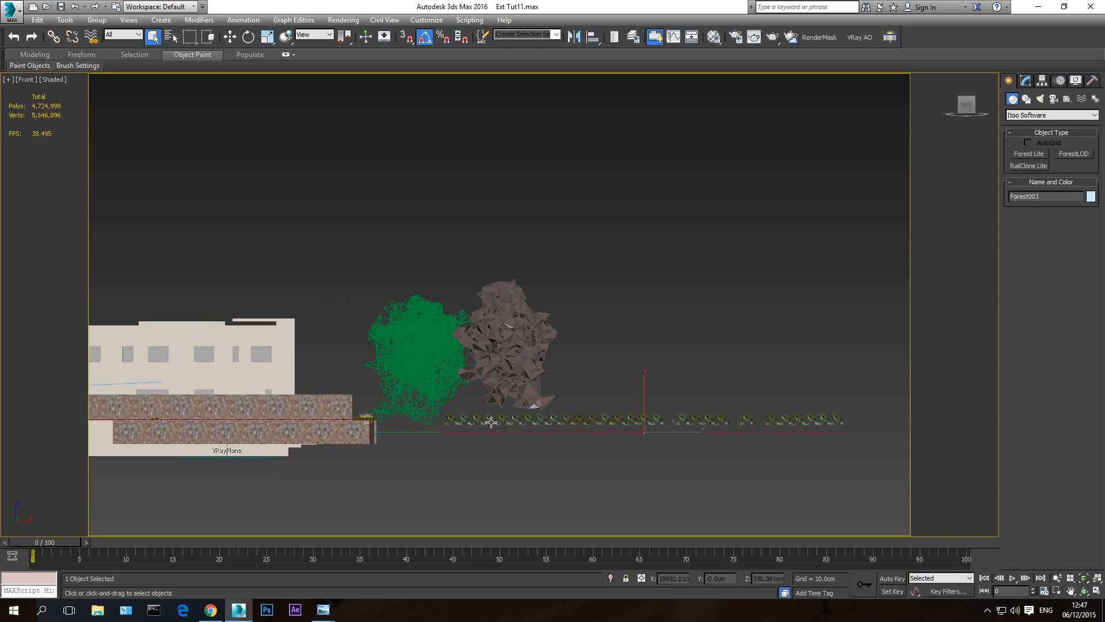
left_click(1026, 82)
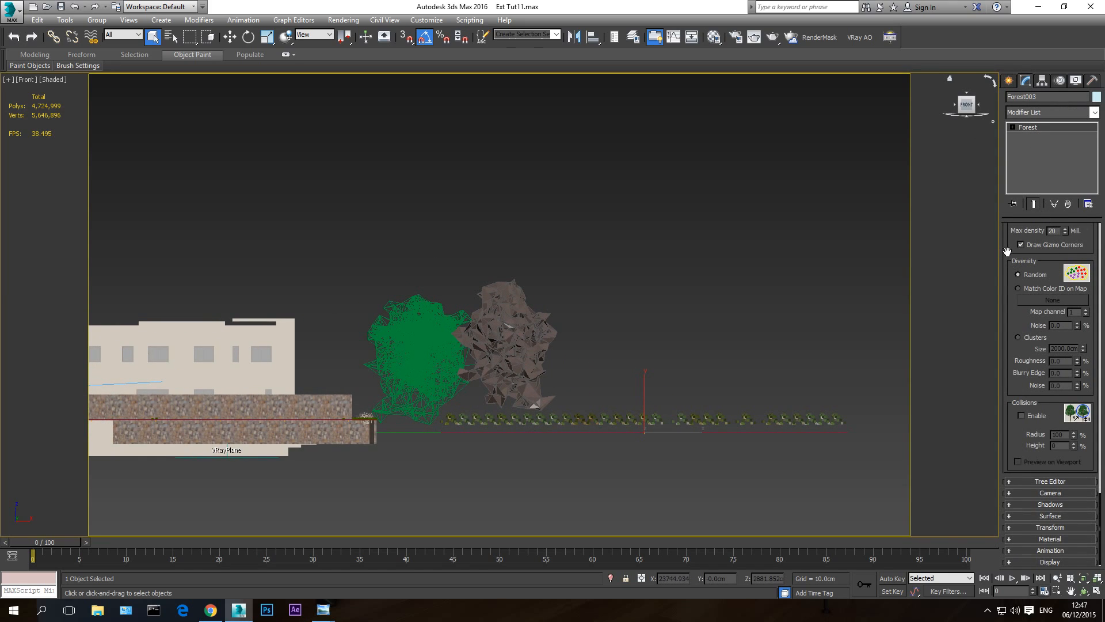
scroll(1017, 279, "up", 5)
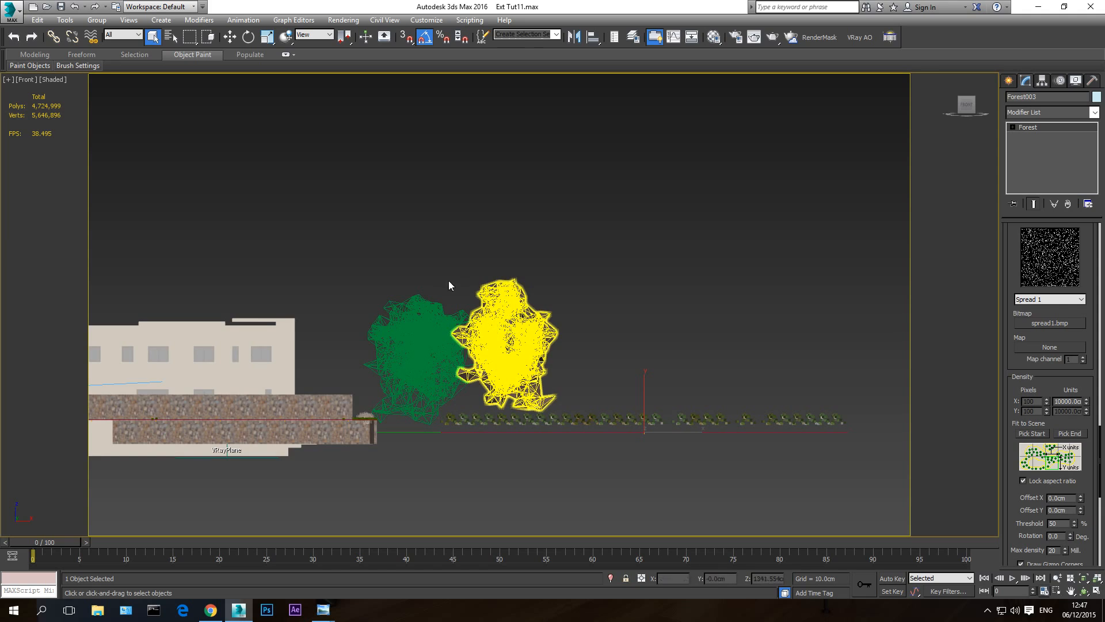
scroll(1010, 247, "up", 5)
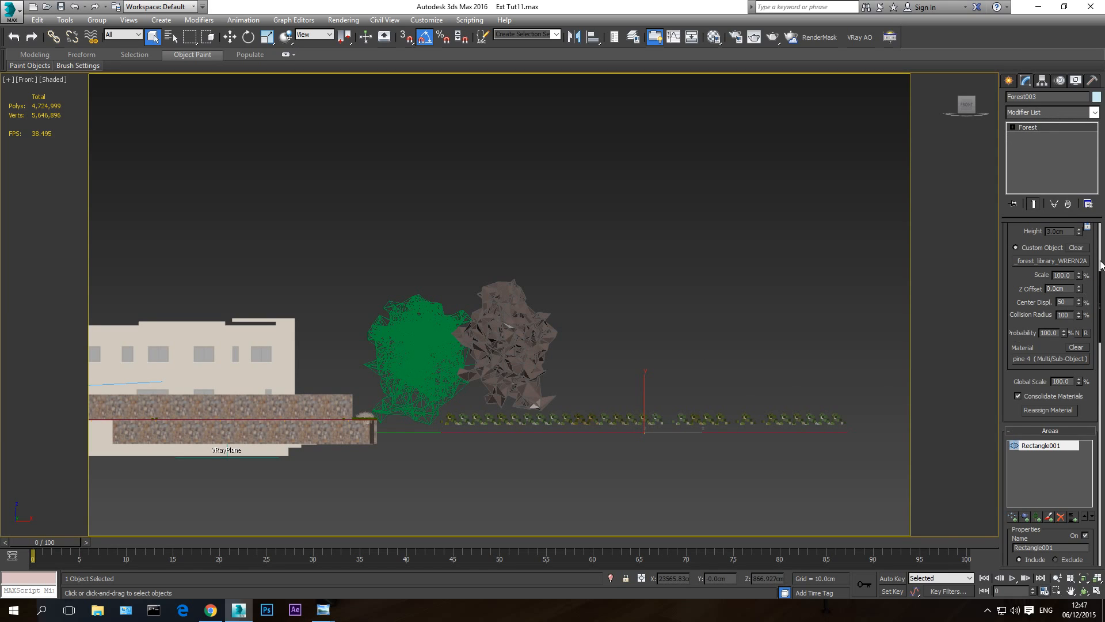
scroll(1006, 233, "up", 5)
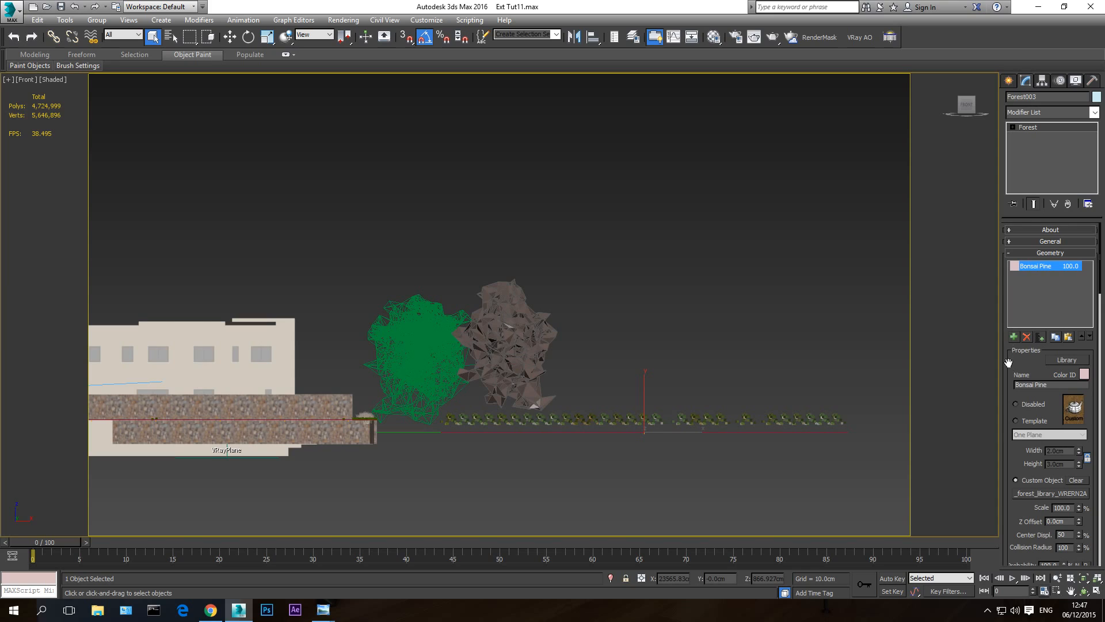
mouse_move(1009, 363)
left_mouse_down()
mouse_move(1005, 331)
mouse_move(1013, 382)
left_mouse_up()
scroll(1012, 368, "down", 3)
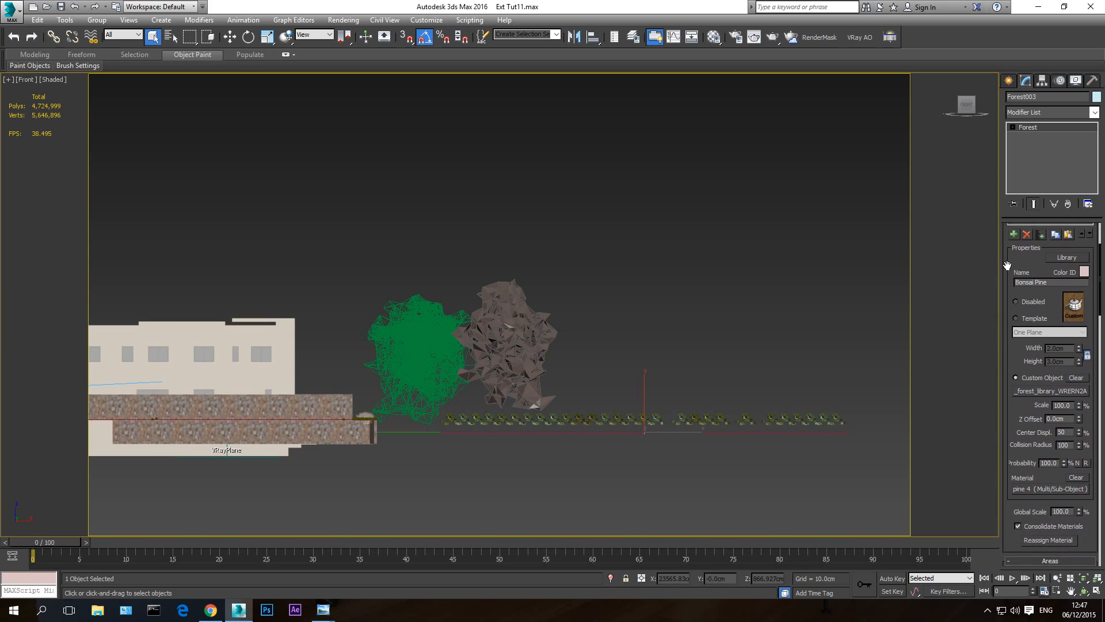
double_click(1069, 403)
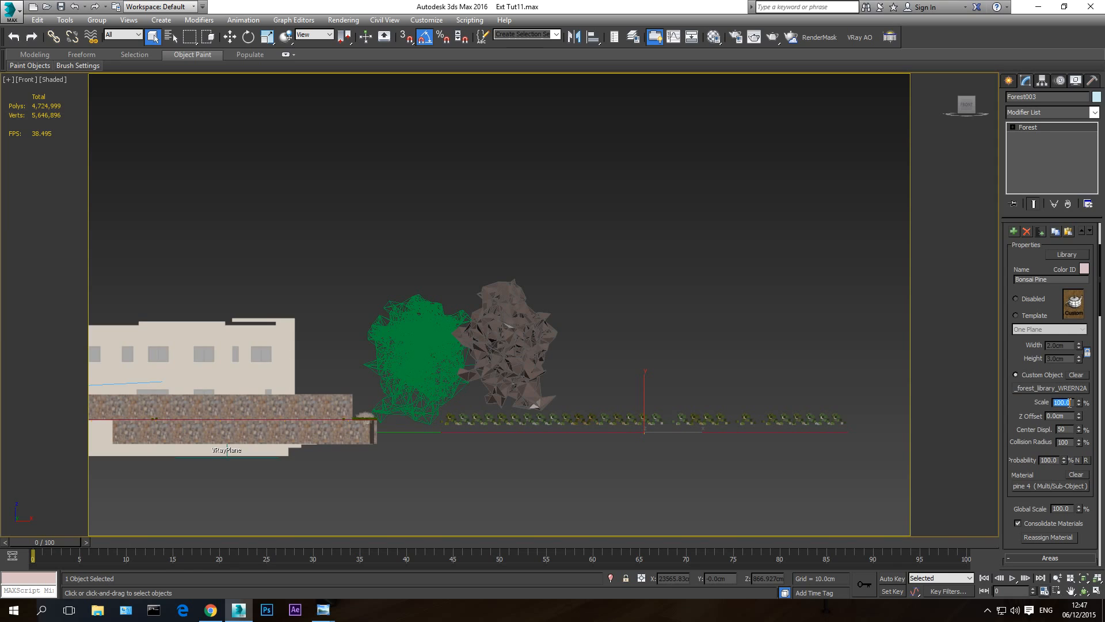
type("1")
key("Return")
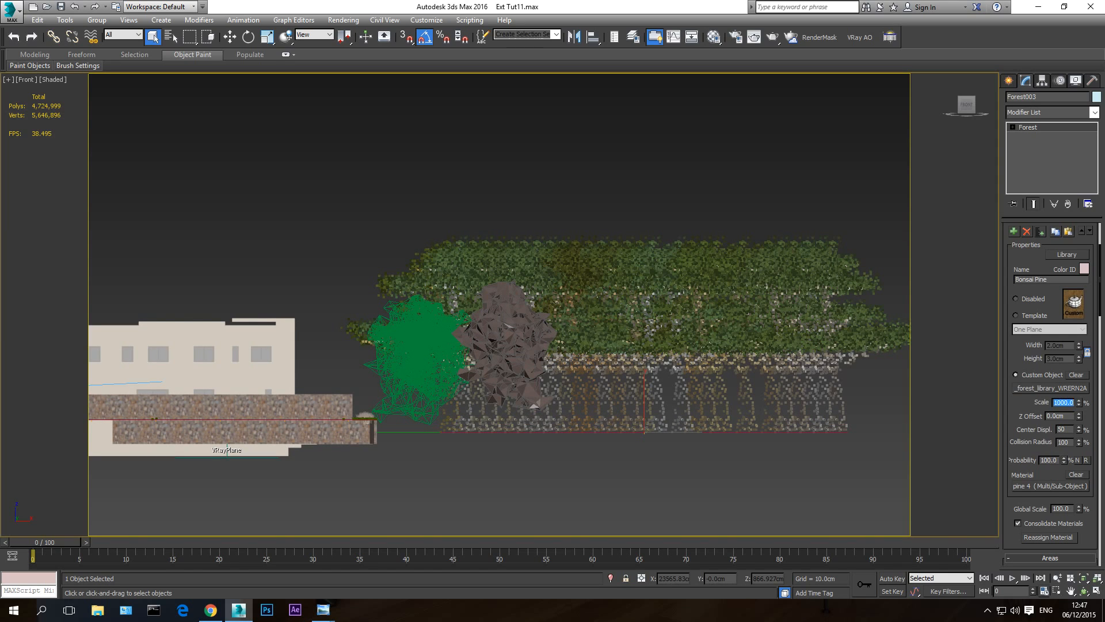
- Reduce the Bonsai Pine's scale to 800% and settle on 750% to suit the neighbouring trees
type("800")
key("Return")
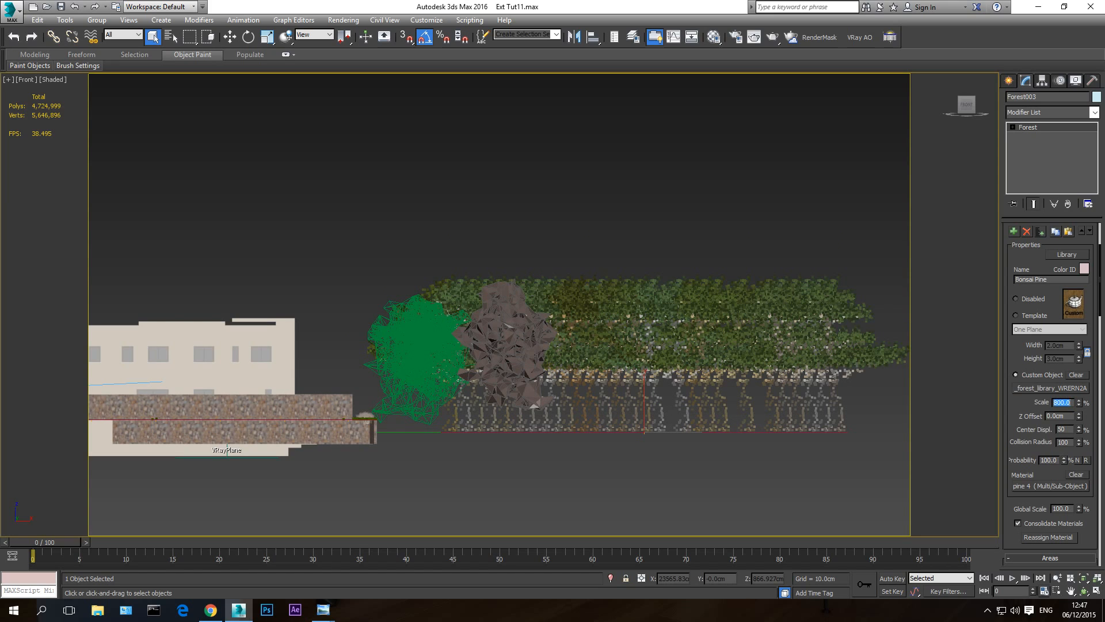
type("750")
key("Return")
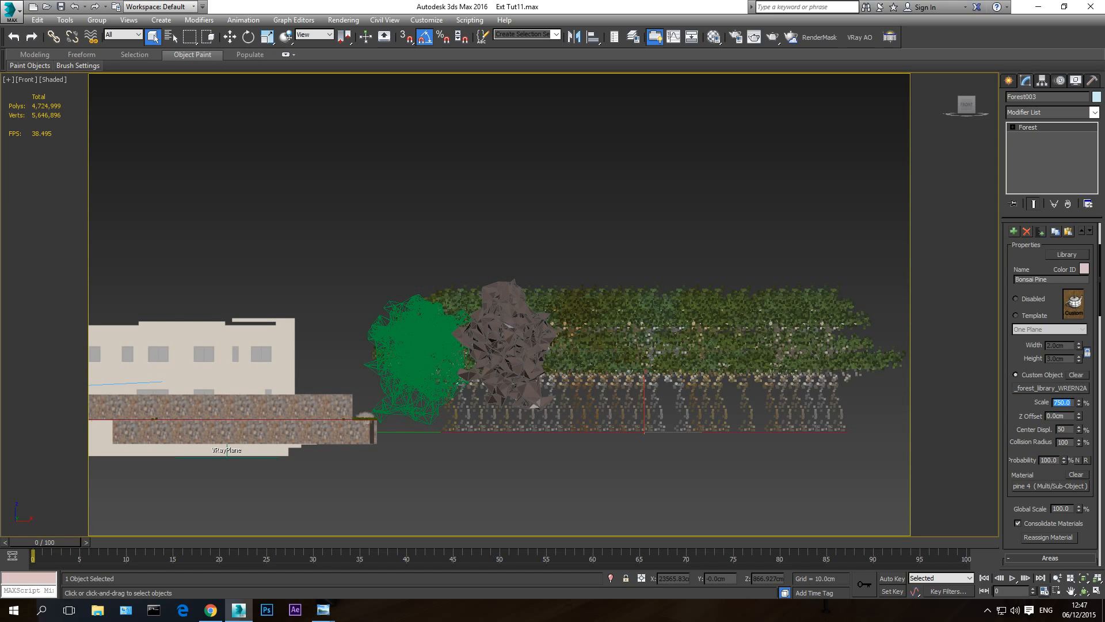
- Add Rectangle002, the rectangle behind the house, as a new spline area of the Bonsai Pine forest
left_click(752, 441)
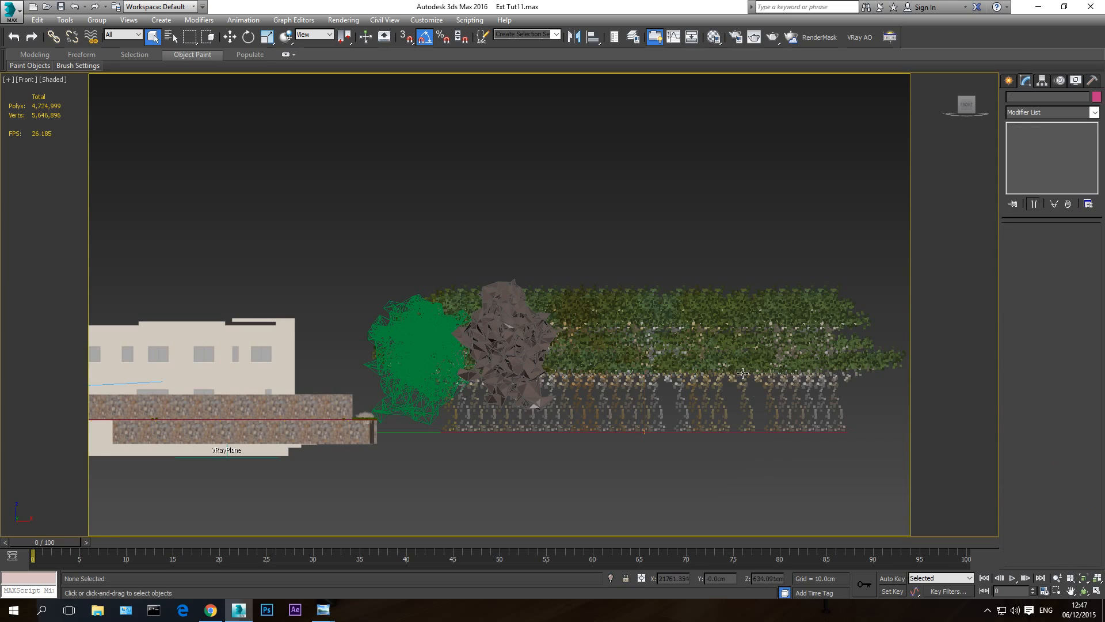
left_click(742, 373)
key("p")
key("ctrl+r")
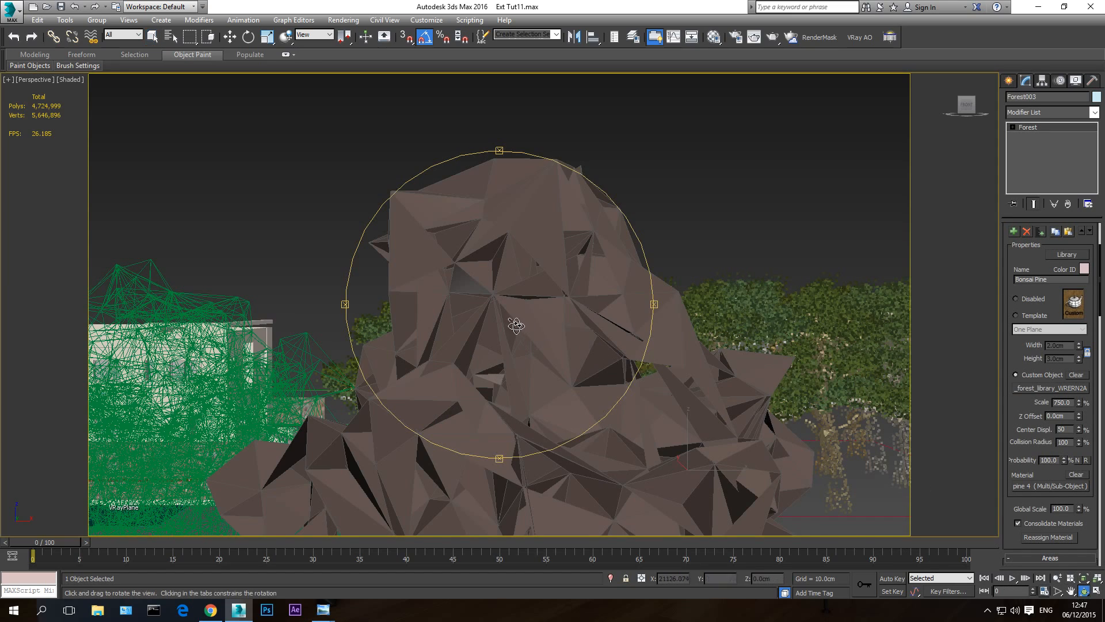
left_click_drag(515, 325, 545, 373)
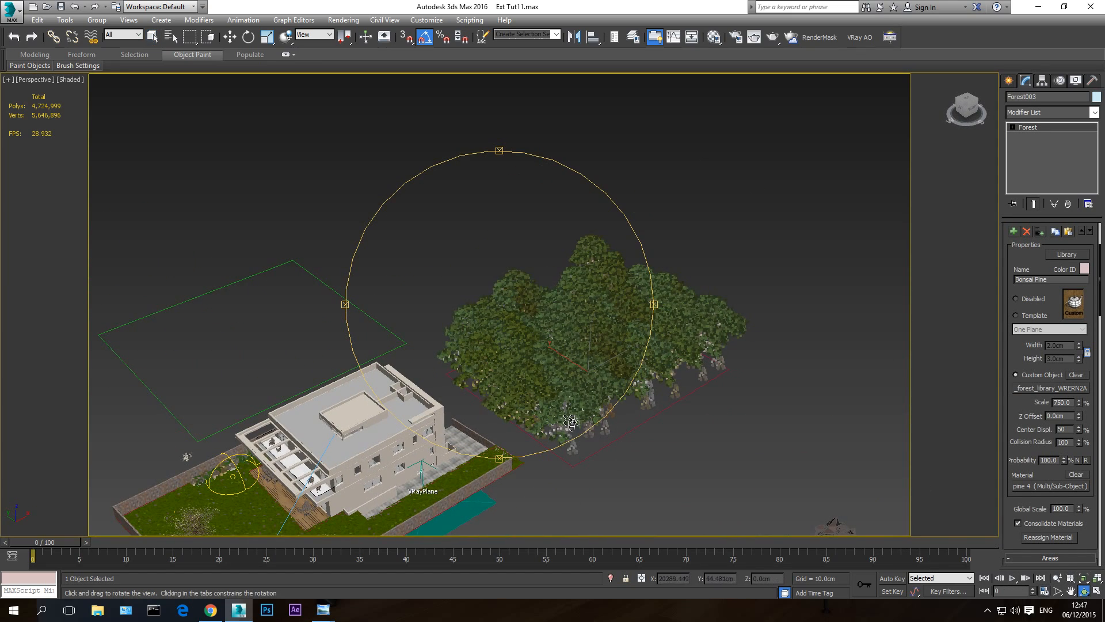
right_click(646, 428)
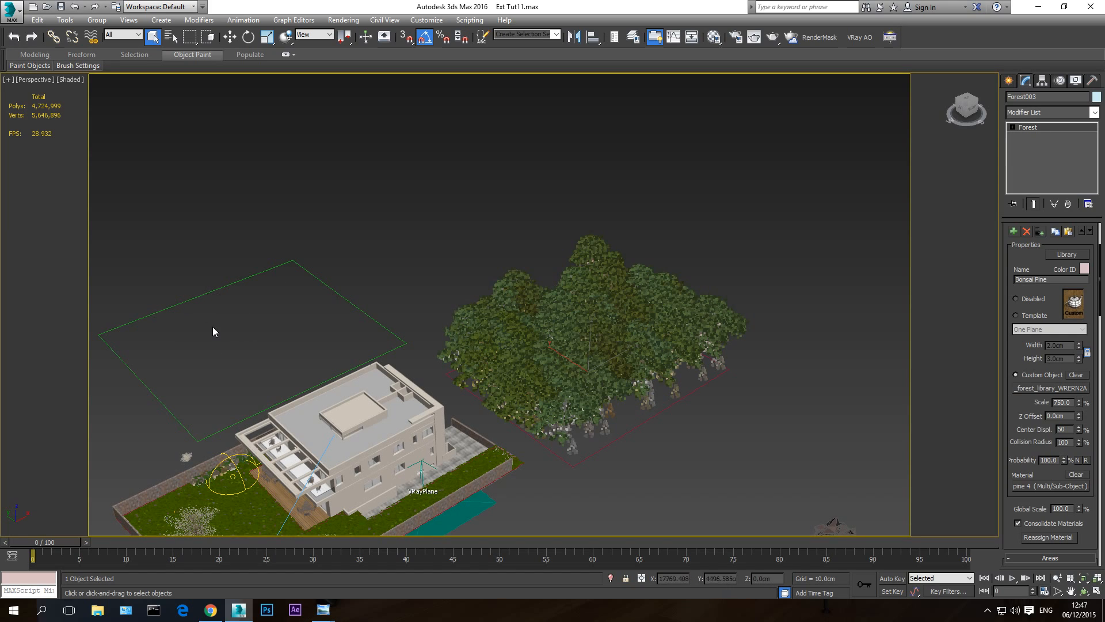
left_click_drag(1011, 310, 1011, 185)
left_click_drag(1014, 241, 1009, 365)
left_click_drag(1007, 295, 1005, 120)
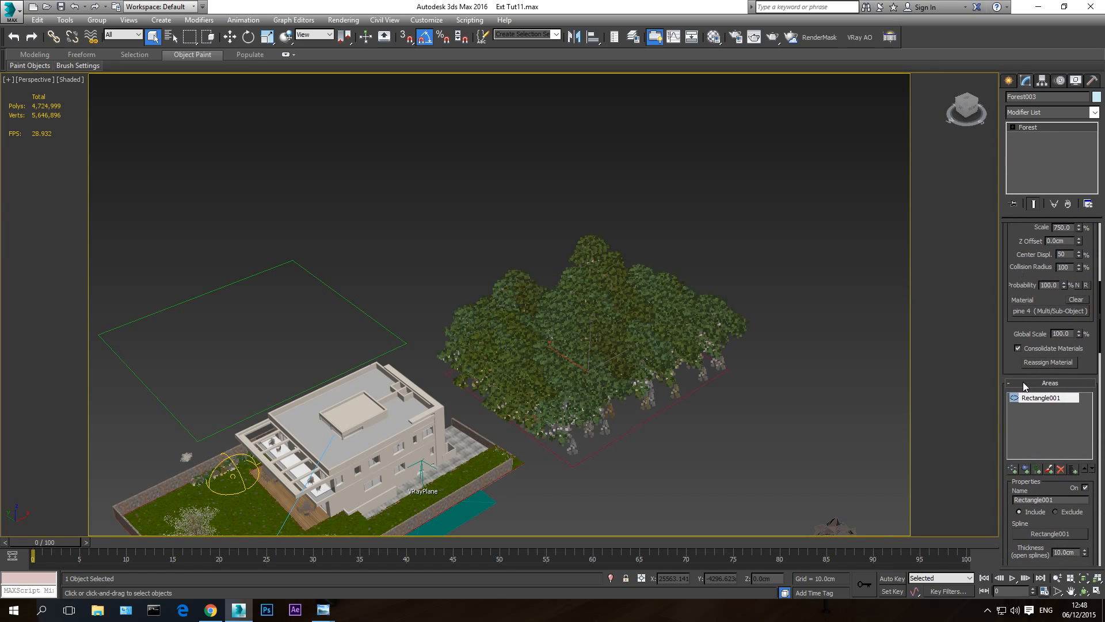
left_click(1015, 471)
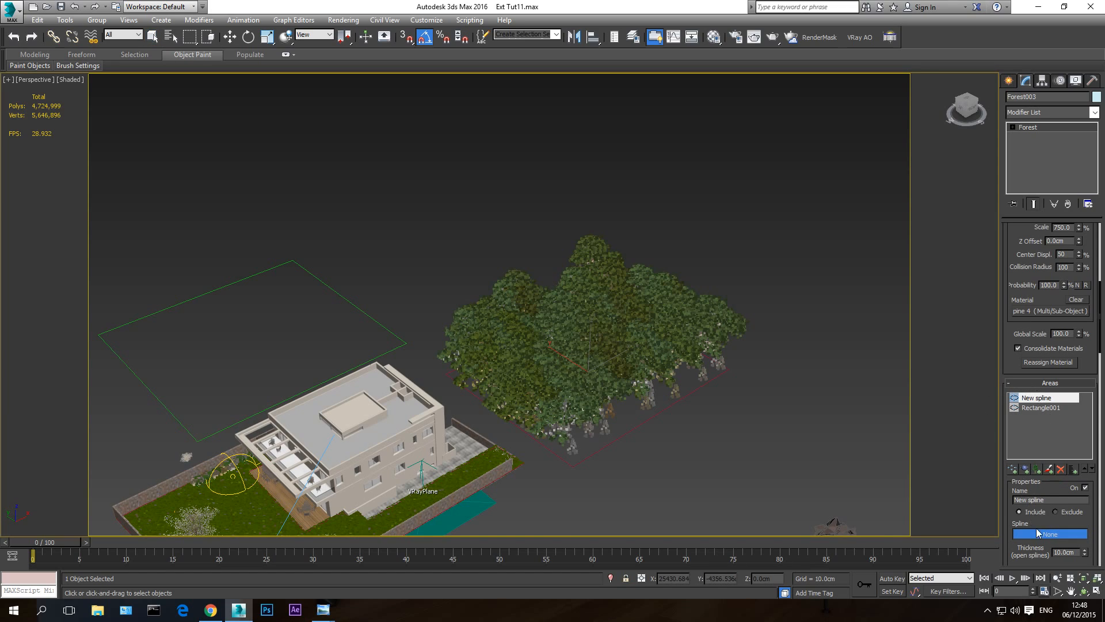
left_click(355, 306)
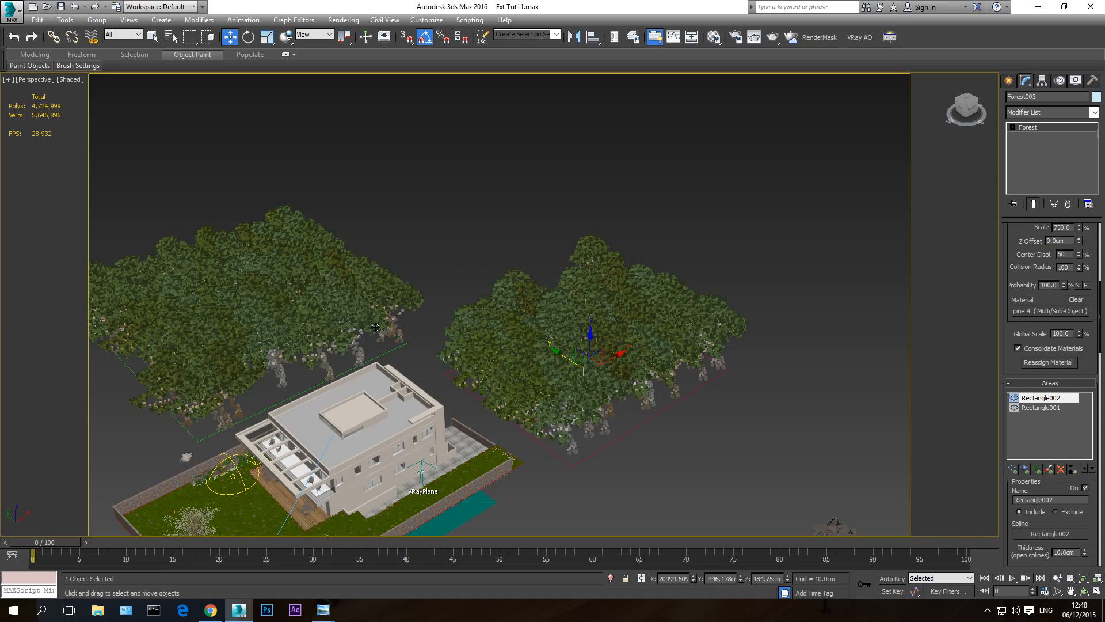
- Convert the Rectangle001 shape to an editable spline and reselect the Bonsai Pine forest
left_click(1041, 398)
left_click(621, 436)
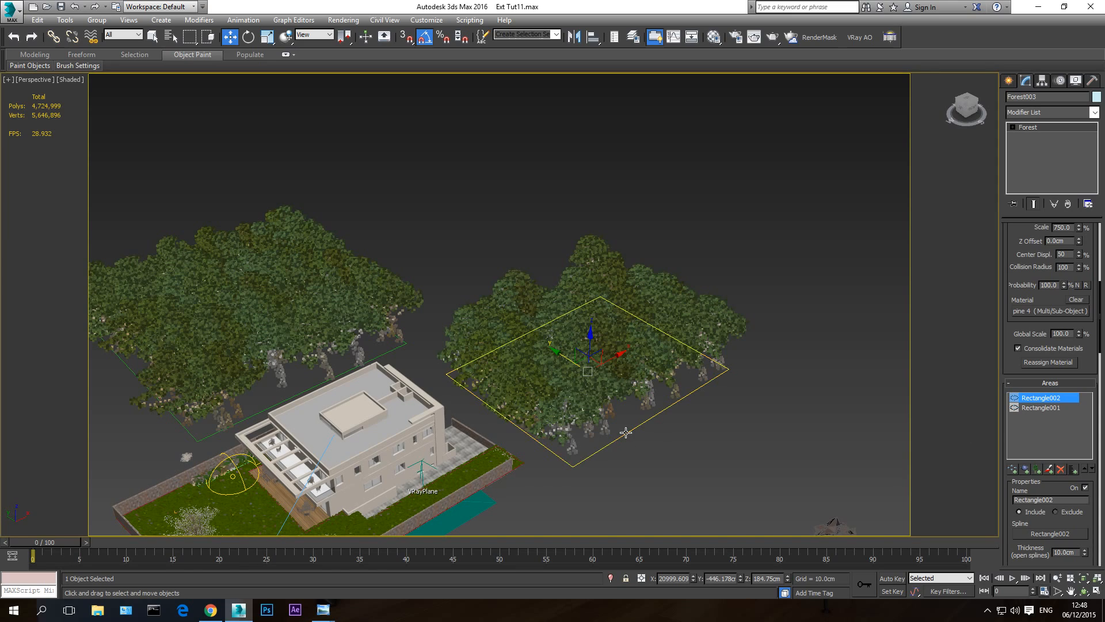
right_click(622, 429)
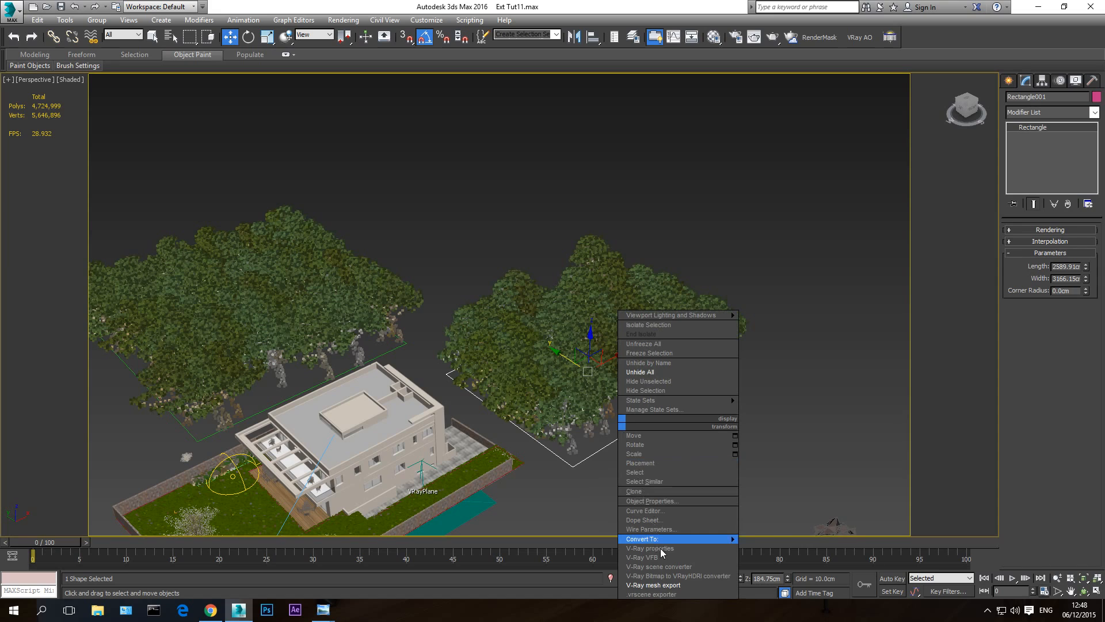
mouse_move(720, 537)
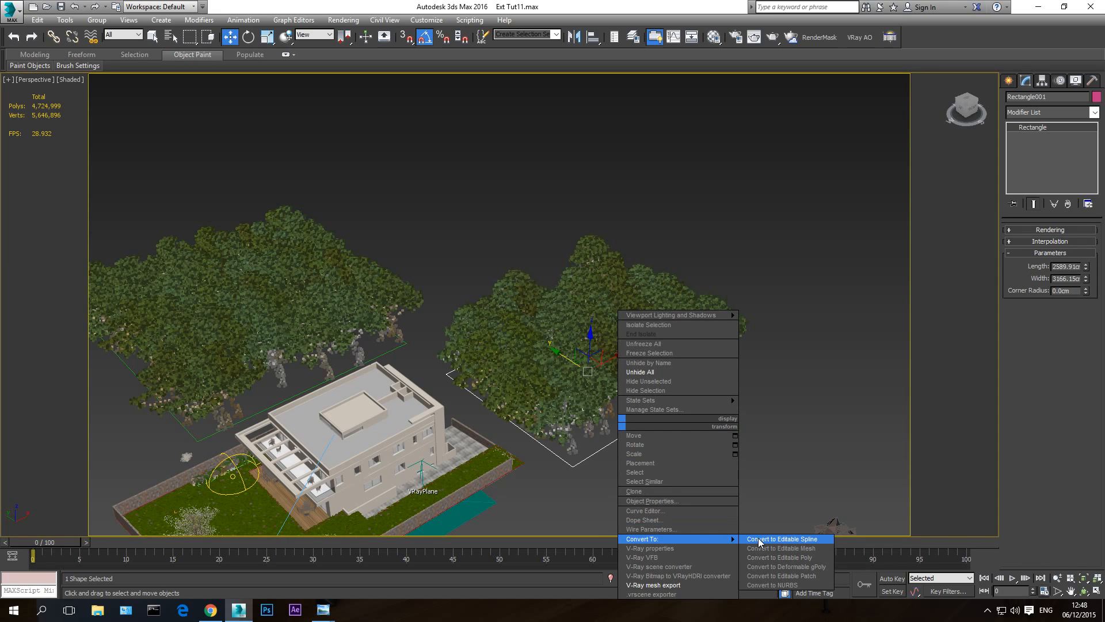
left_click(790, 544)
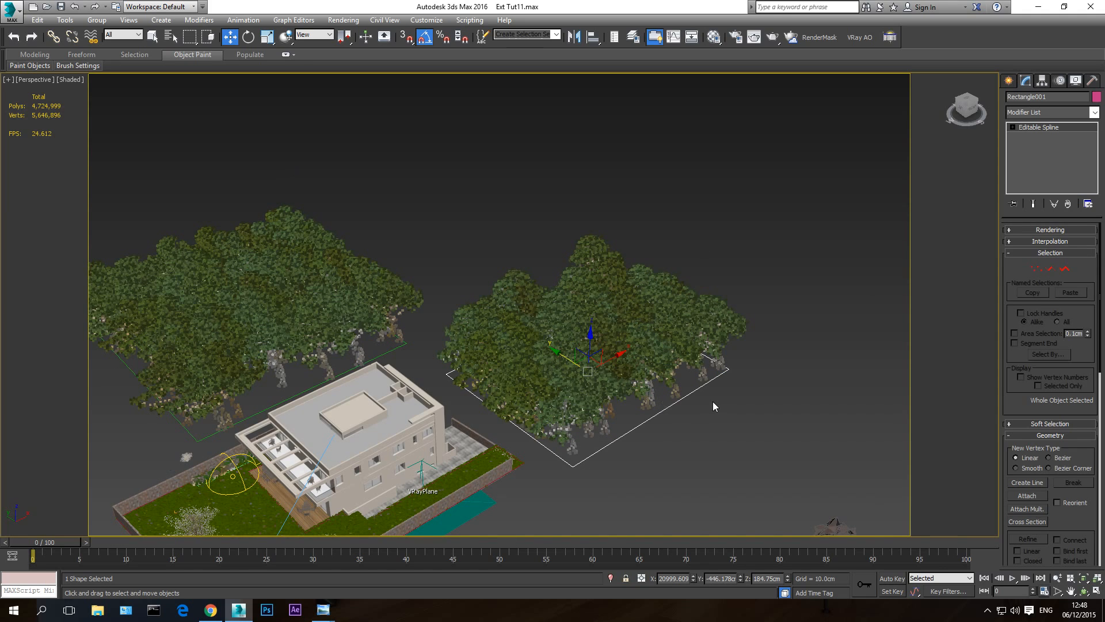
right_click(760, 403)
left_click(713, 304)
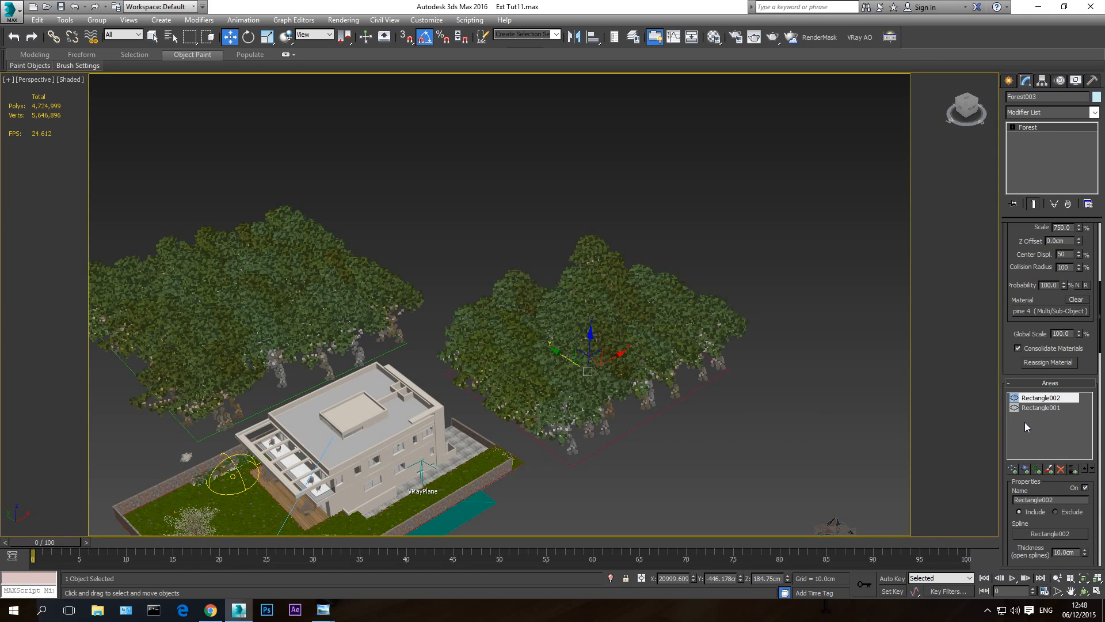
- Add two new items below Bonsai Pine in the forest's geometry list
scroll(1008, 357, "up", 5)
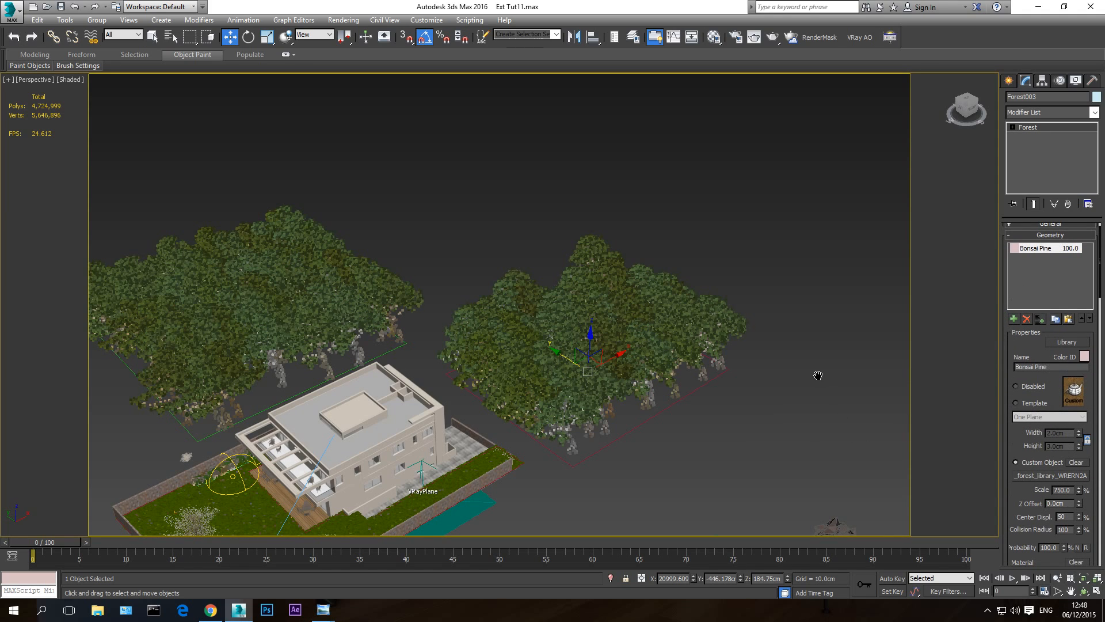
middle_click_drag(818, 375, 735, 306)
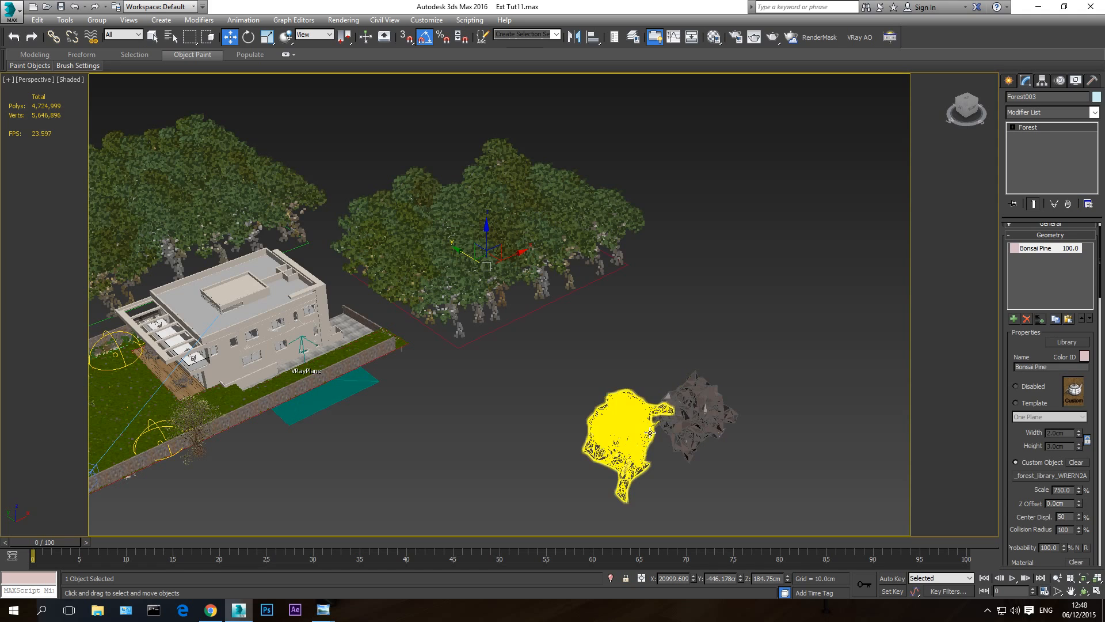
middle_click_drag(500, 298, 556, 359)
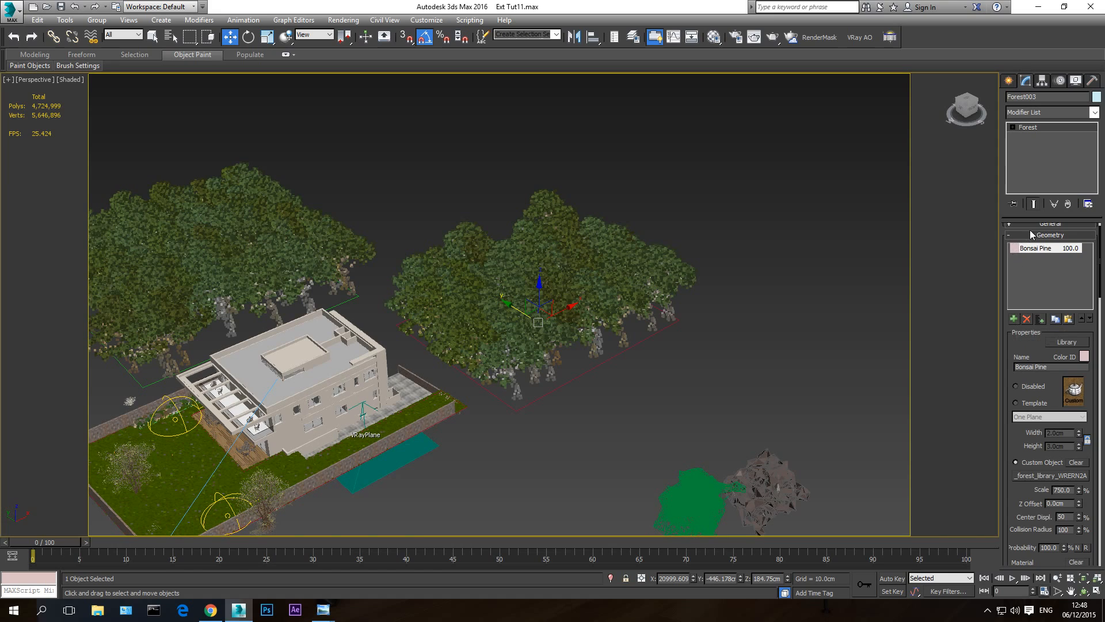
left_click(1014, 319)
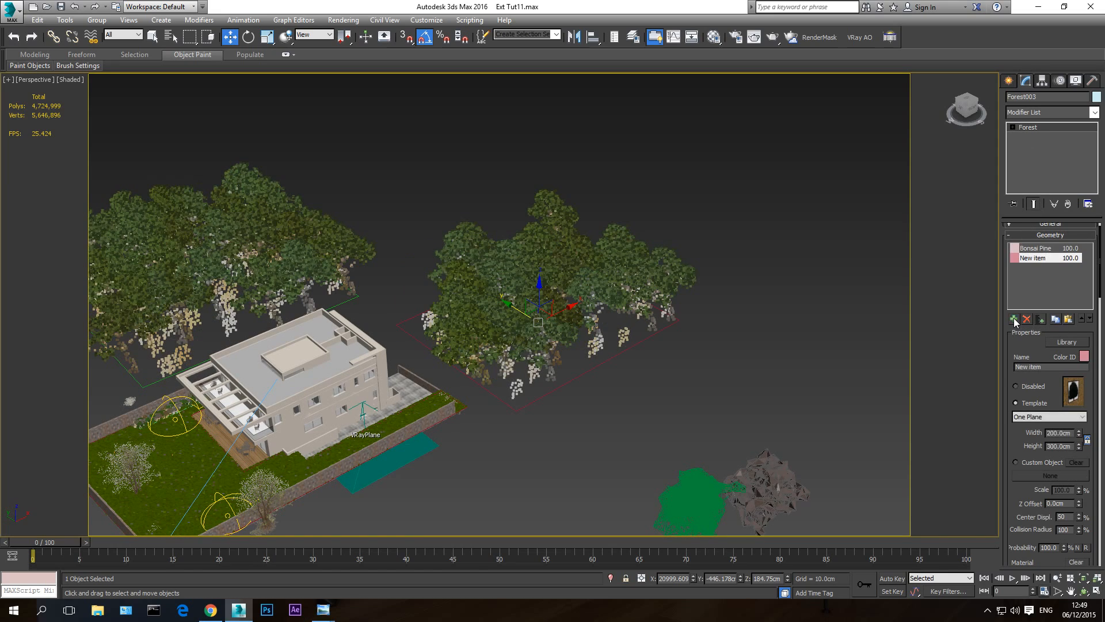
left_click(1015, 319)
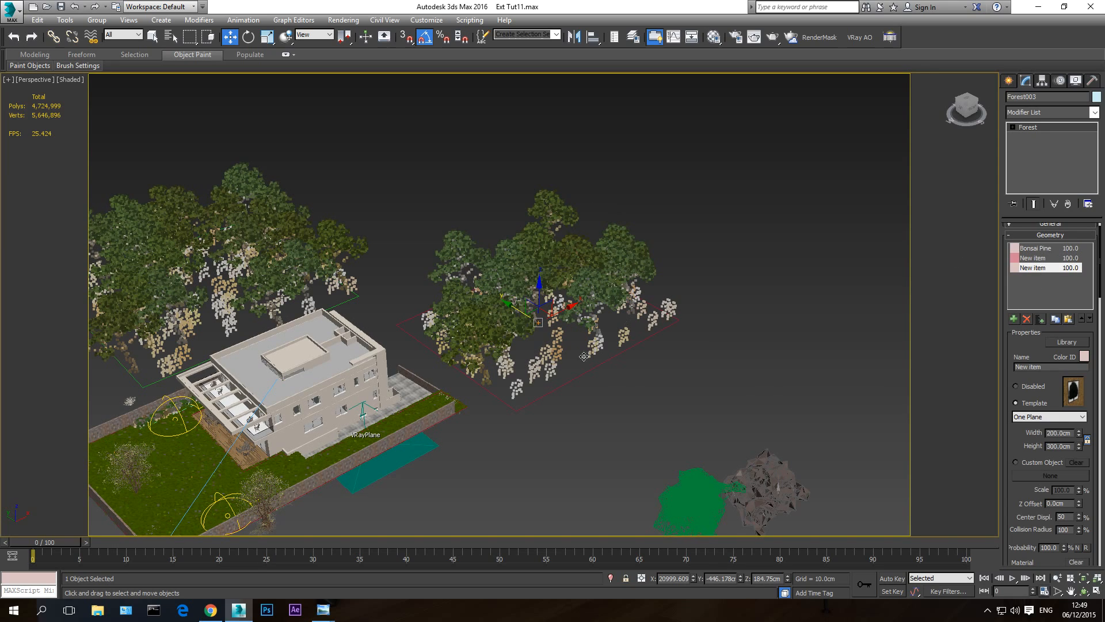
- Make the first new geometry item a custom object using the brown tree proxy VRayProxy_EU43Roots005
left_click(1036, 258)
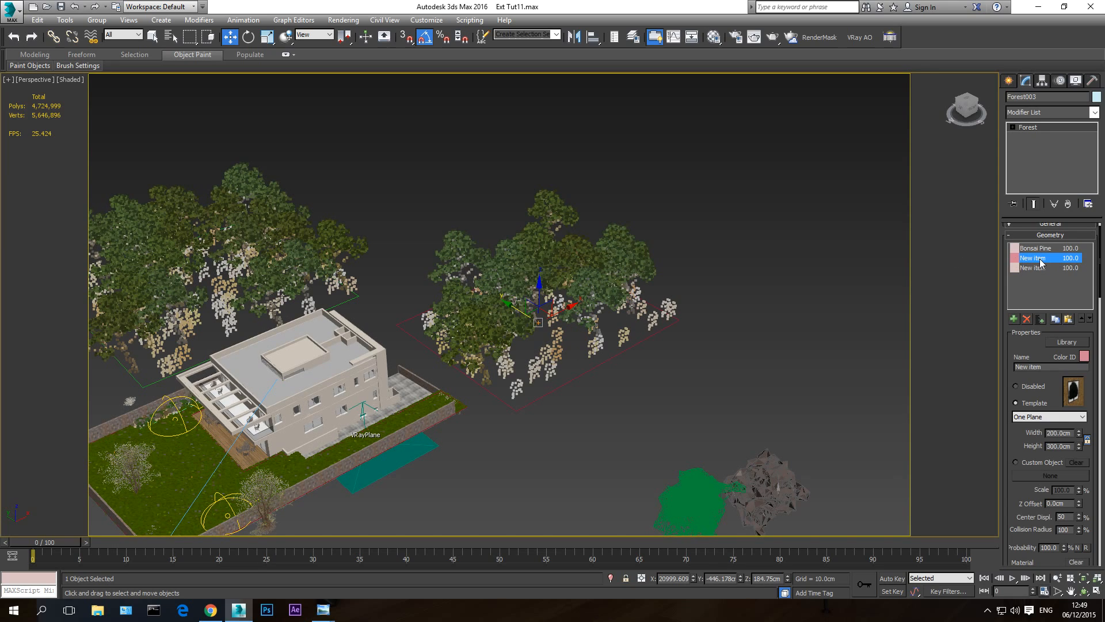
left_click(1030, 462)
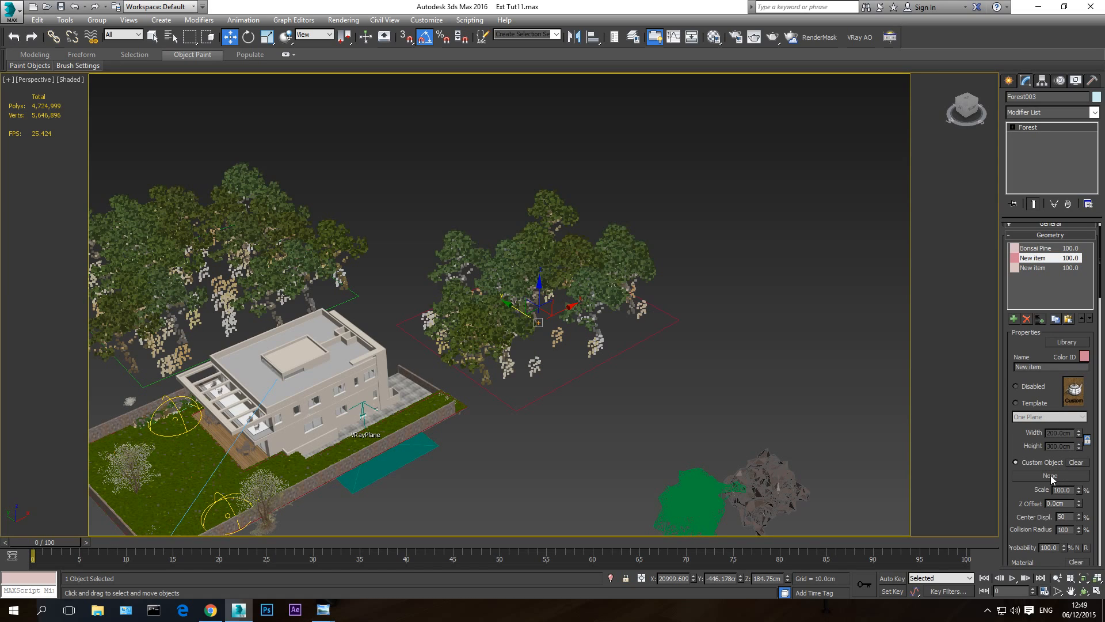
left_click(1051, 477)
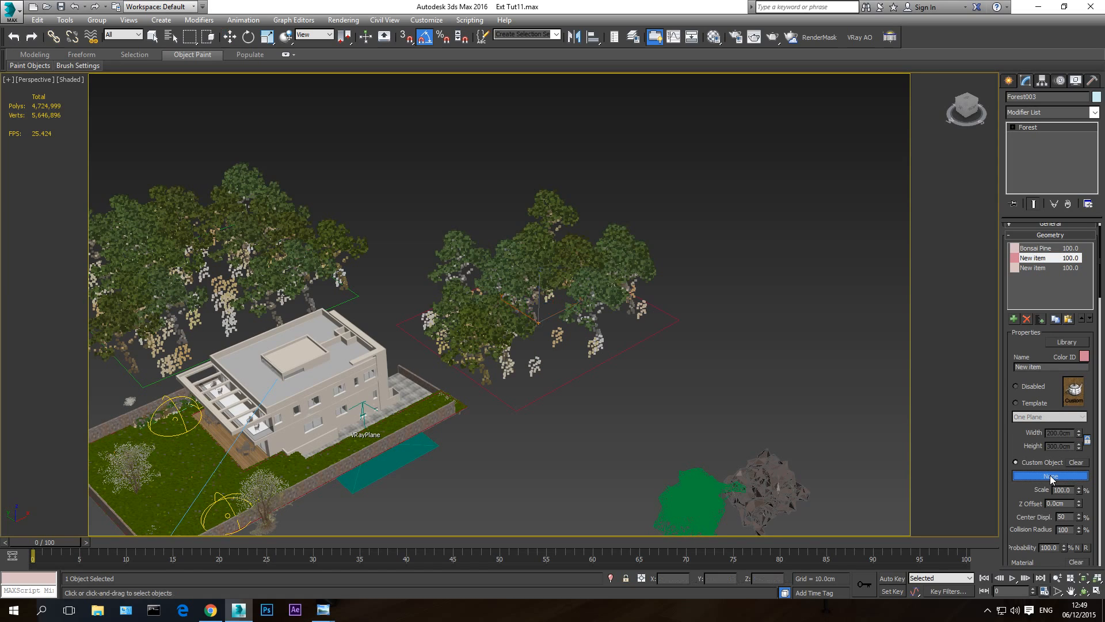
left_click(765, 481)
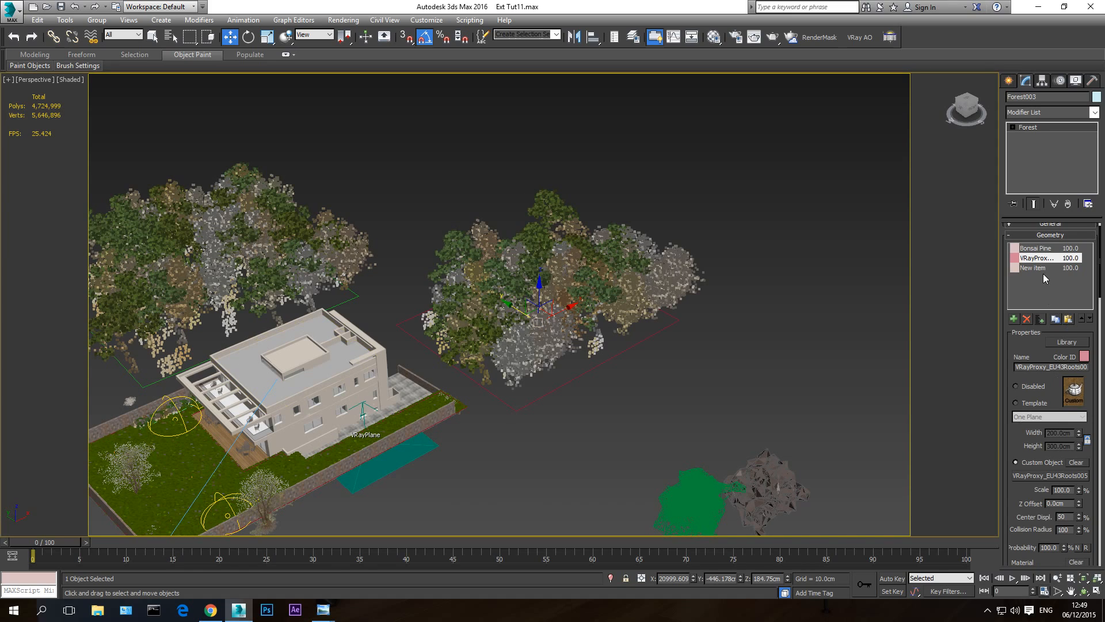
- Make the second new geometry item a custom object using the green tree proxy VRayProxy_EU43Leaf006
left_click(1033, 268)
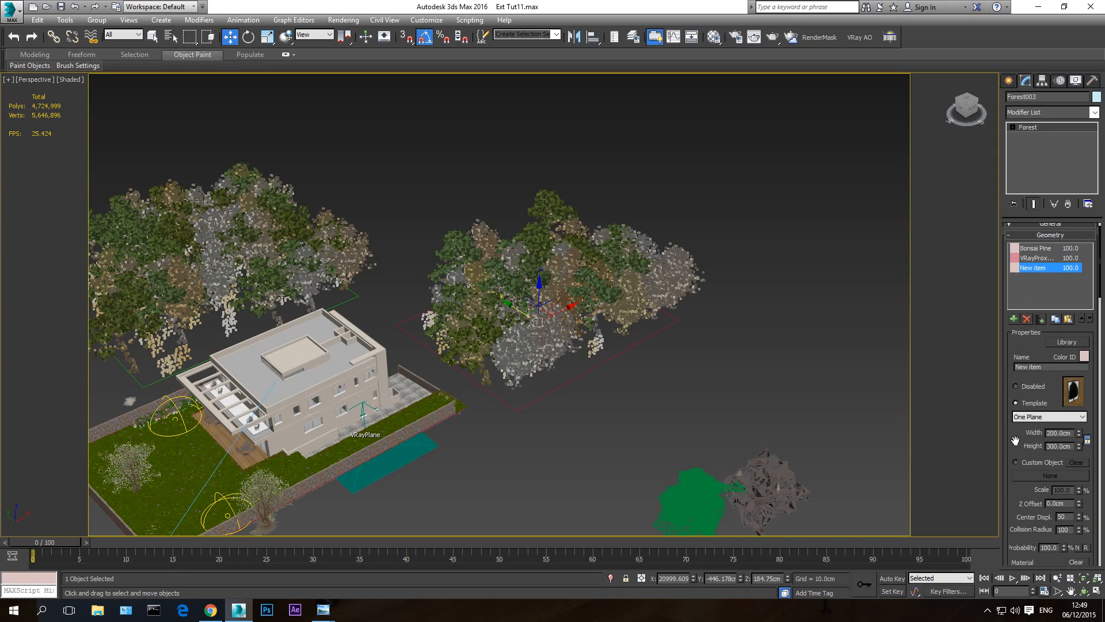
left_click(1018, 464)
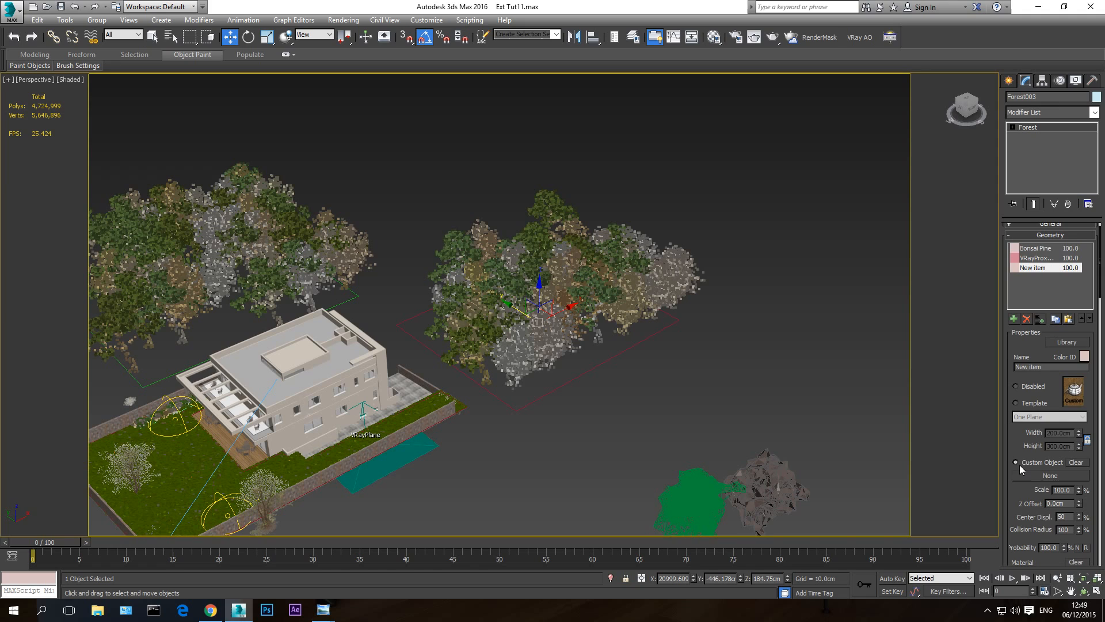
left_click(1048, 476)
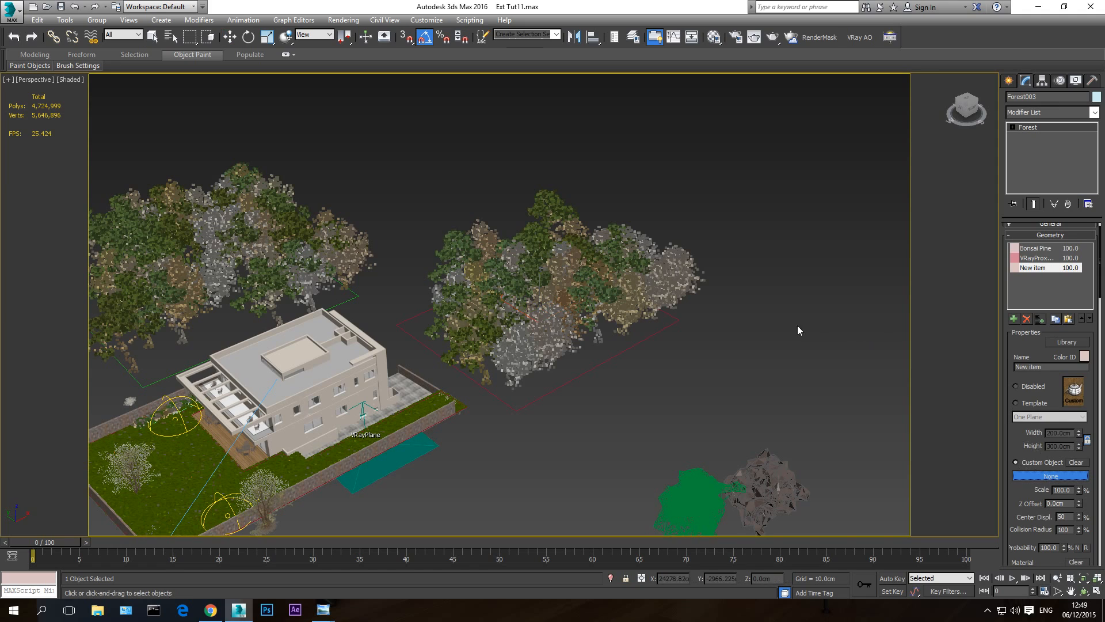
left_click(689, 508)
scroll(633, 444, "up", 3)
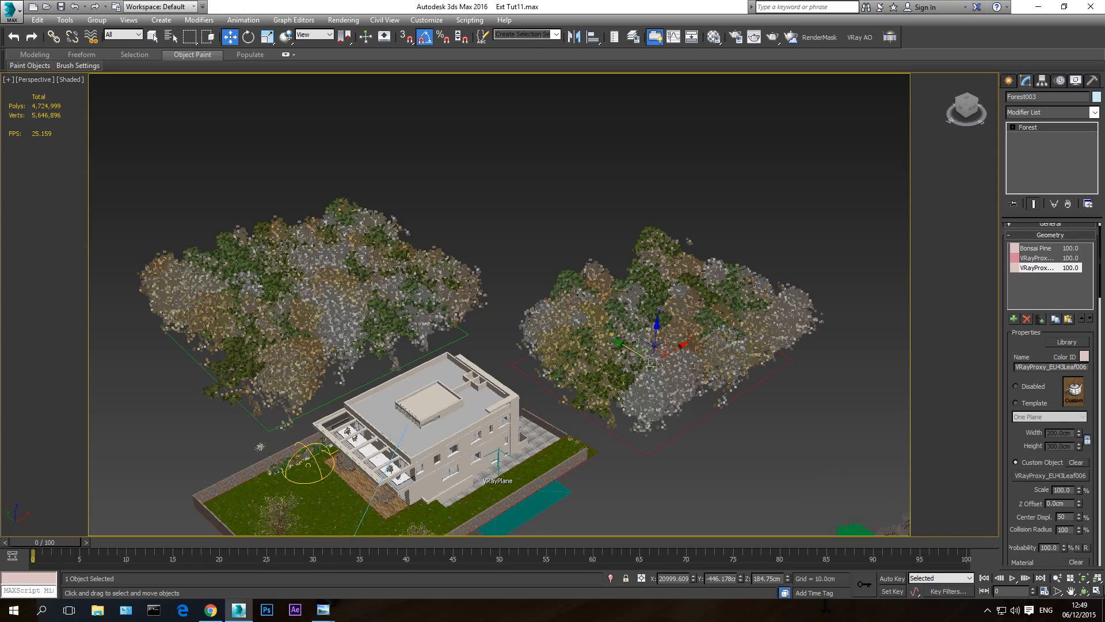
- Enable collisions in the forest's distribution settings and turn on their preview in the viewport
left_click(1086, 592)
left_click_drag(532, 308, 501, 396)
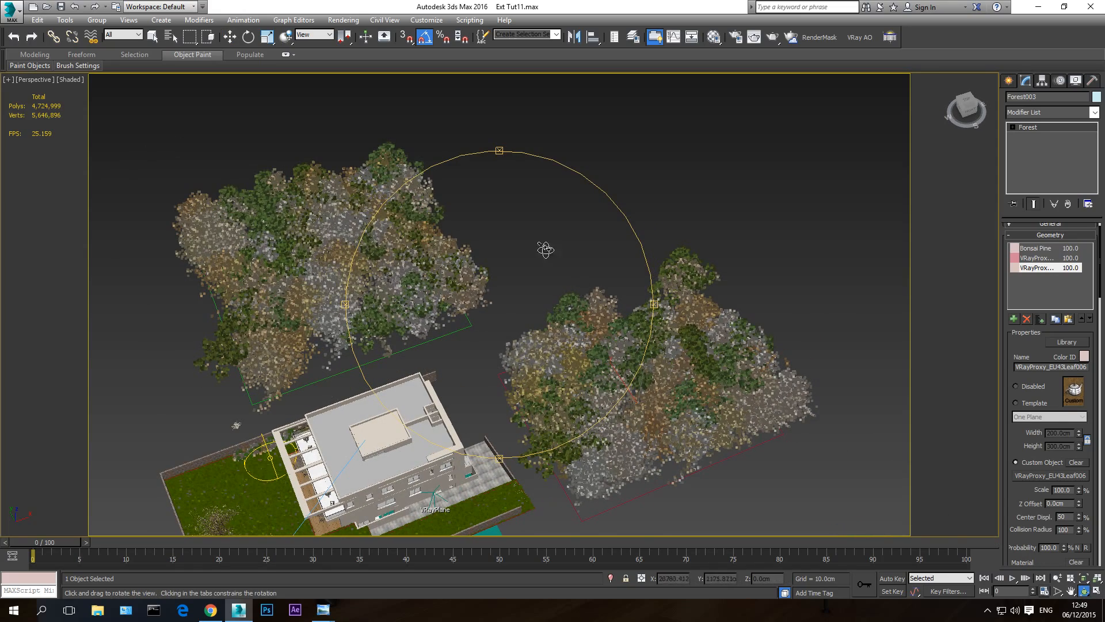
left_click_drag(545, 248, 480, 271)
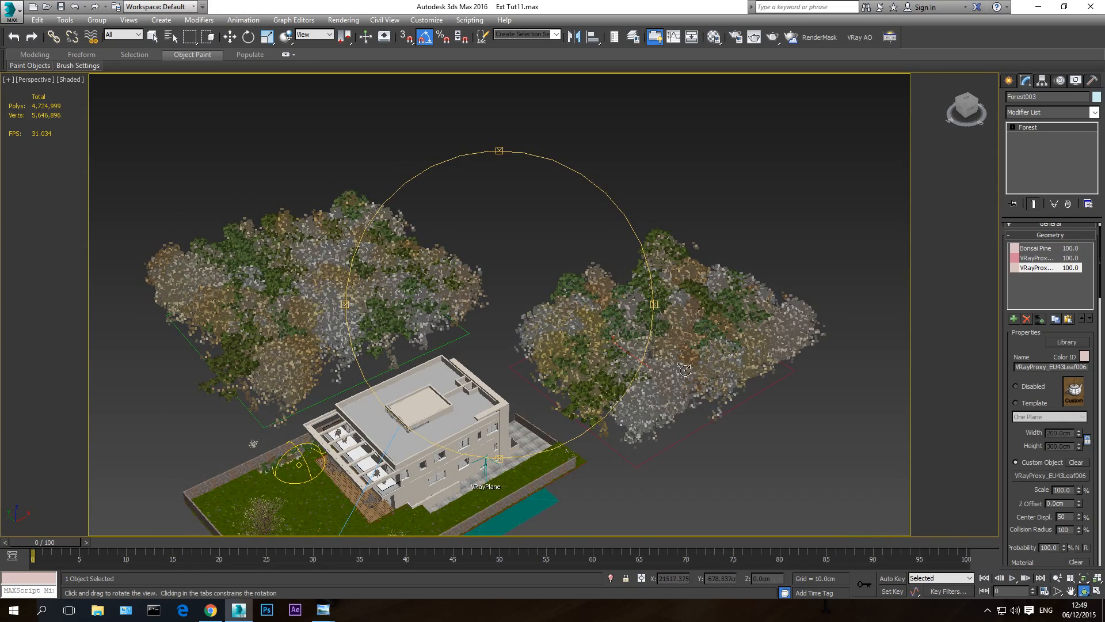
scroll(682, 363, "up", 5)
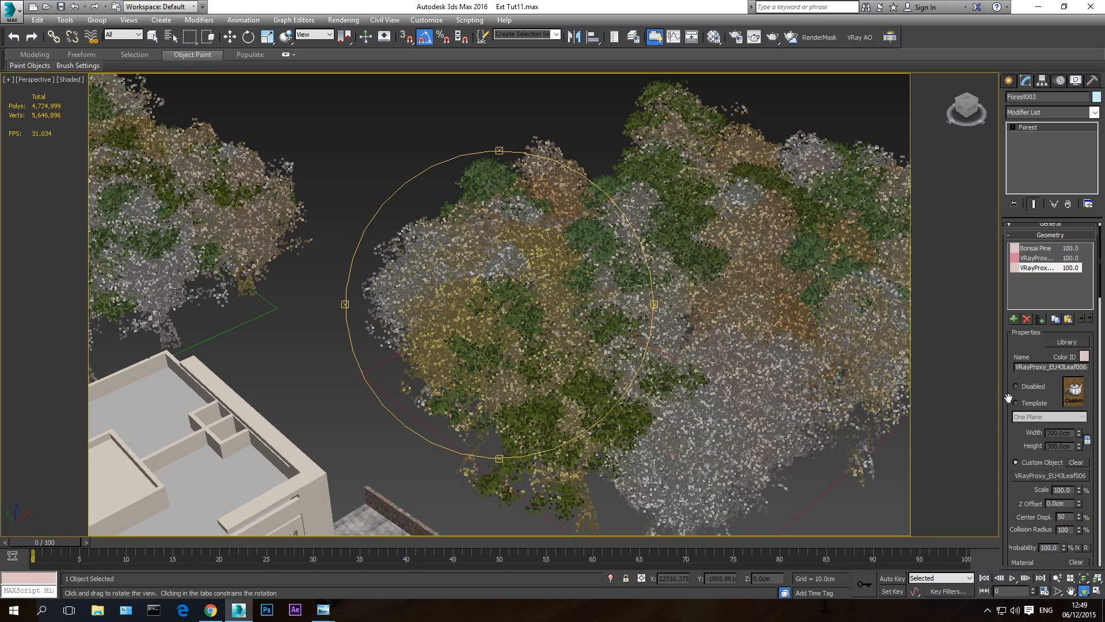
scroll(1009, 398, "down", 10)
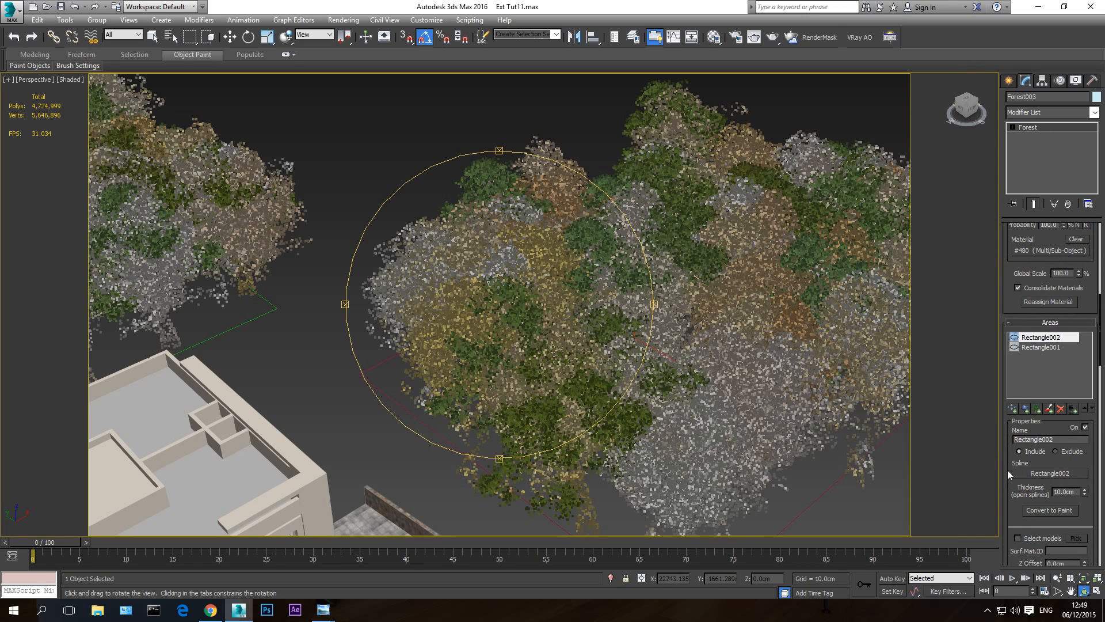
scroll(1007, 469, "down", 10)
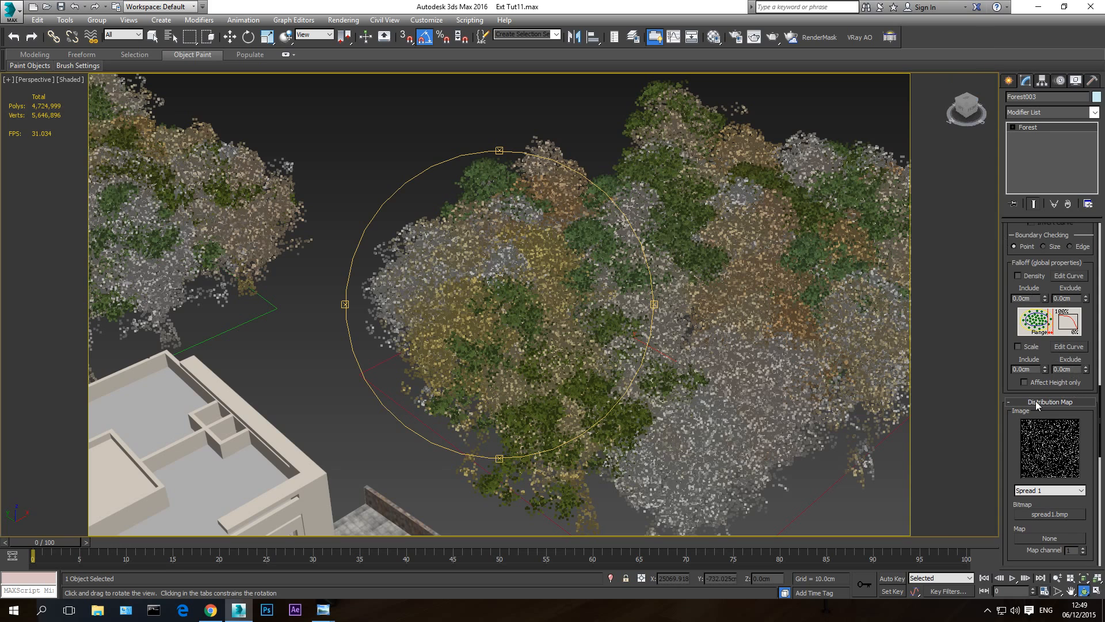
scroll(1017, 436, "down", 5)
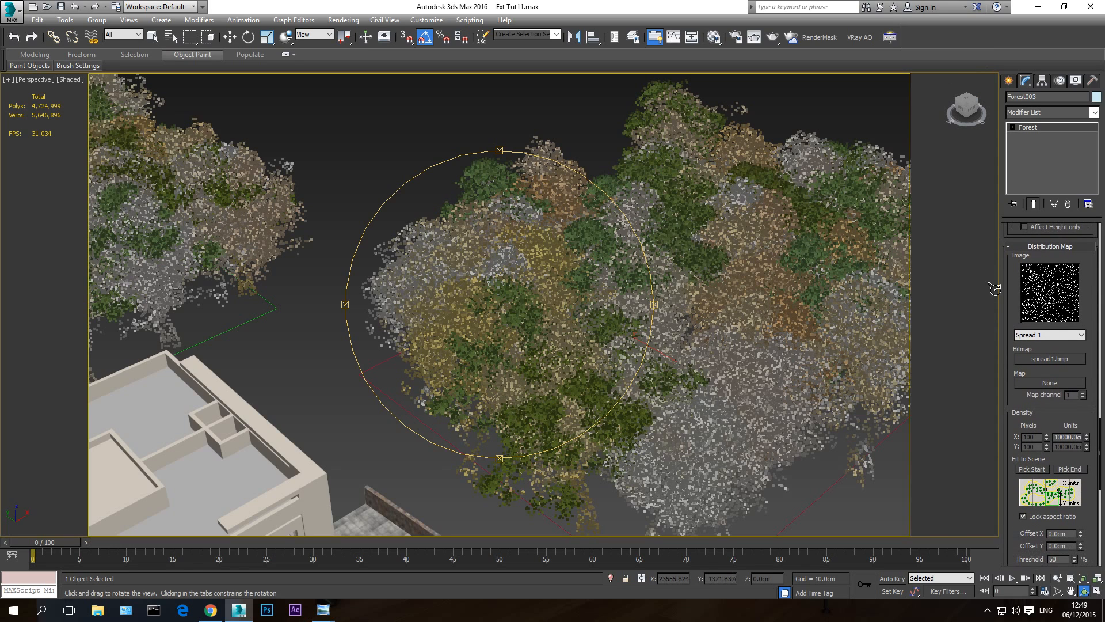
left_click_drag(586, 359, 601, 356)
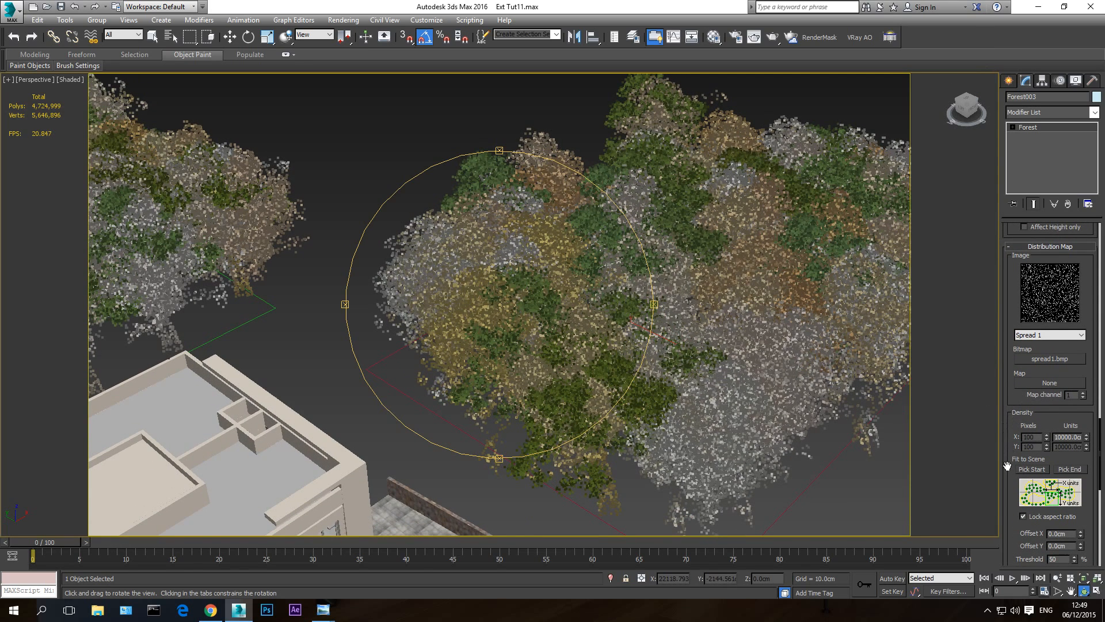
scroll(1004, 318, "down", 5)
scroll(1003, 317, "down", 5)
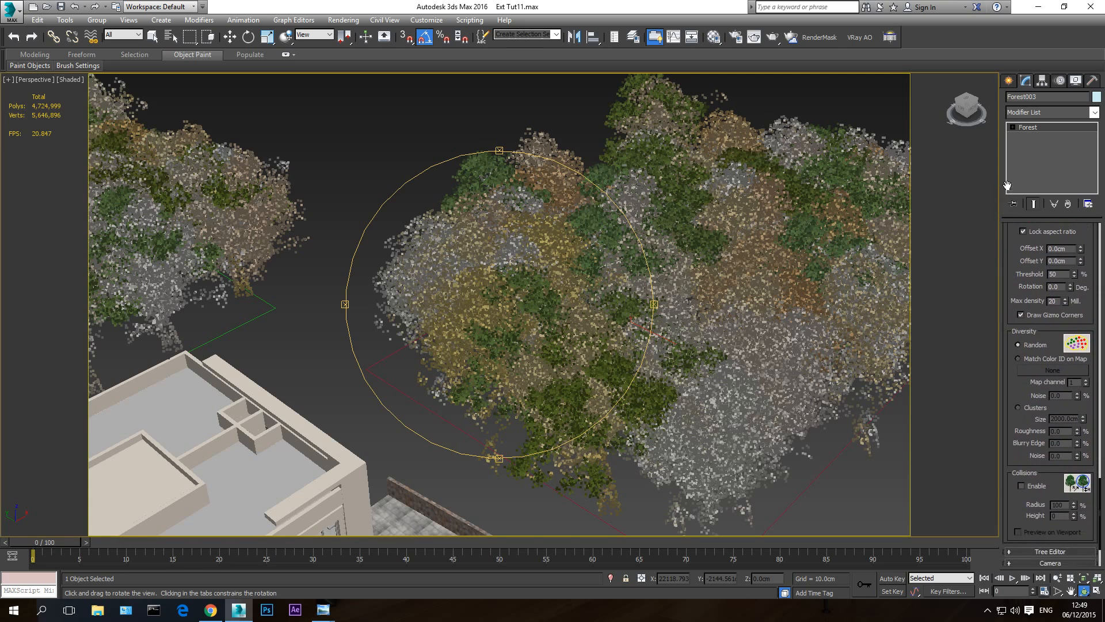
left_click(1023, 464)
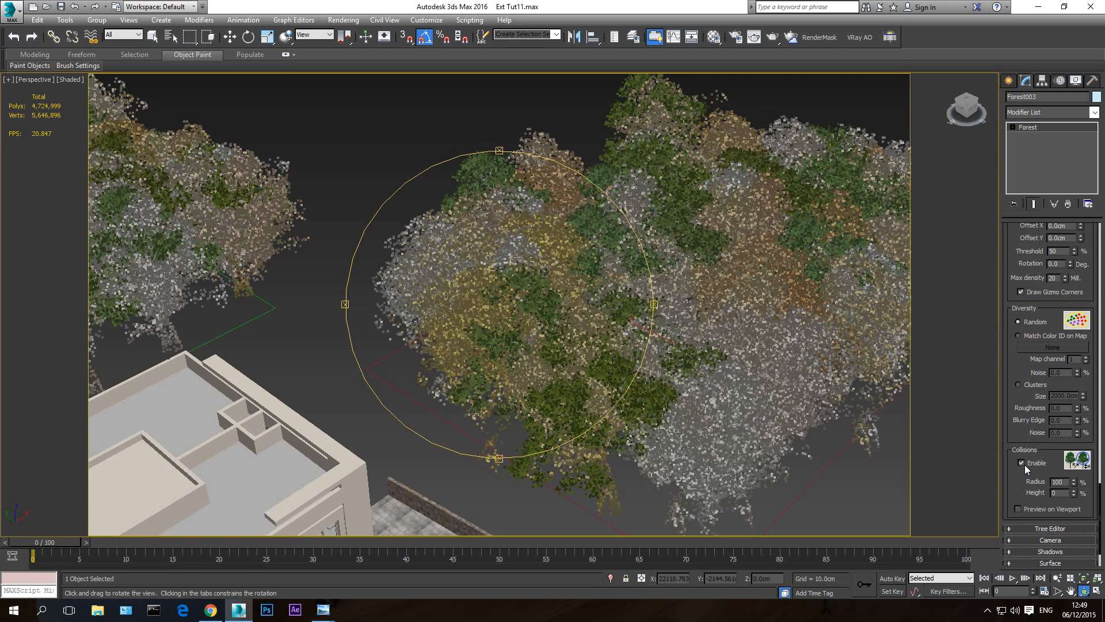
left_click(1018, 509)
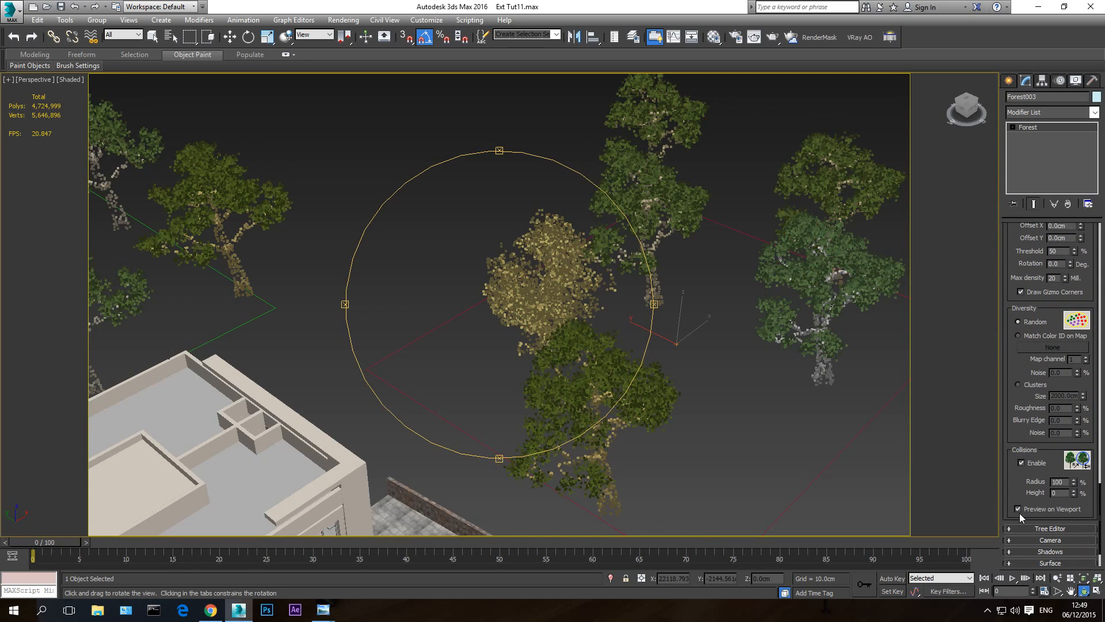
- Set the forest's collision radius to 50% and inspect the resulting tree spacing
mouse_move(484, 323)
left_mouse_down()
mouse_move(507, 323)
mouse_move(474, 316)
left_mouse_up()
middle_click_drag(474, 316, 544, 291)
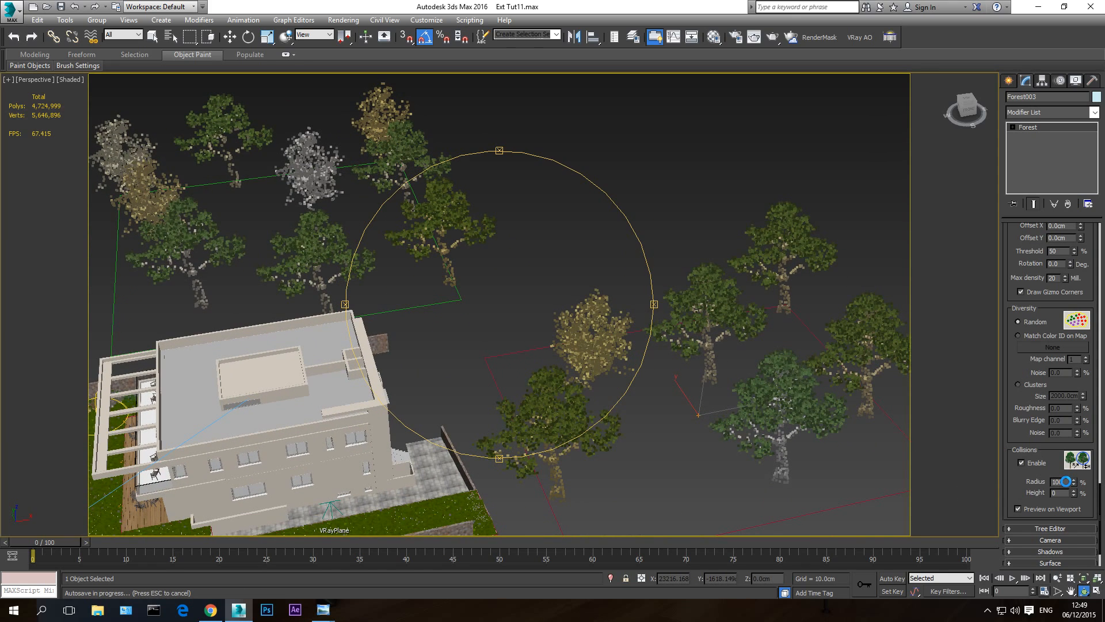
key("Escape")
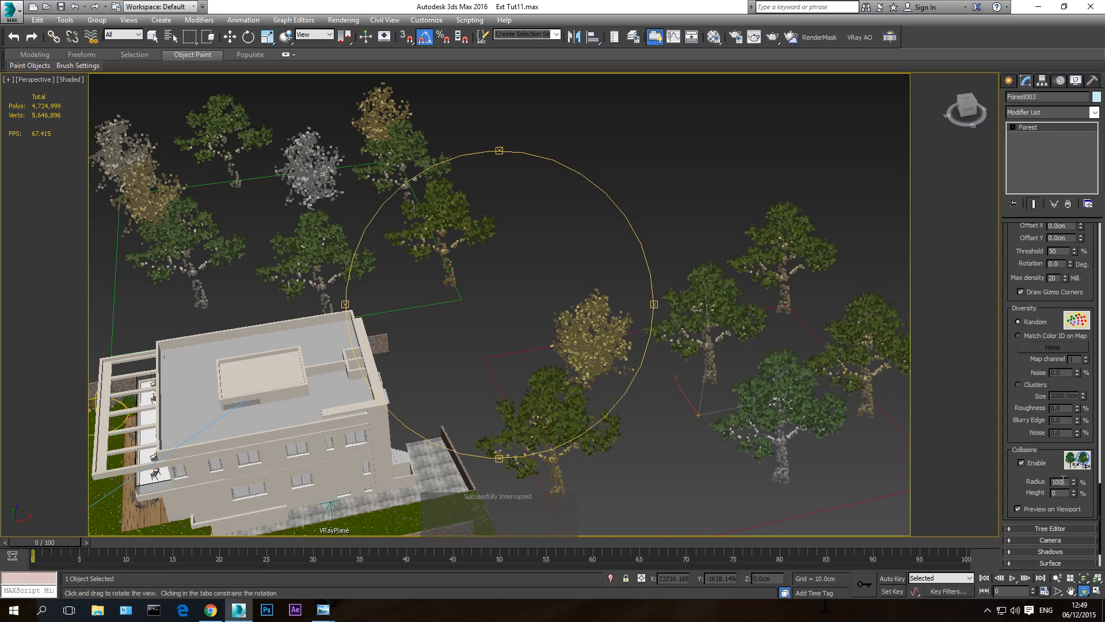
key("Return")
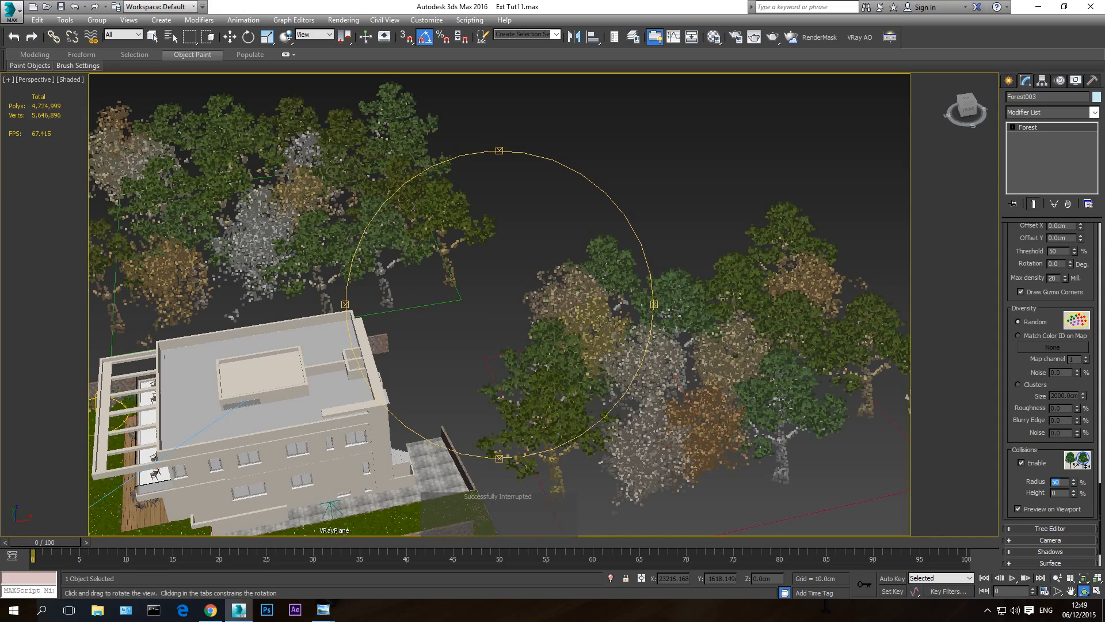
left_click_drag(506, 377, 588, 342)
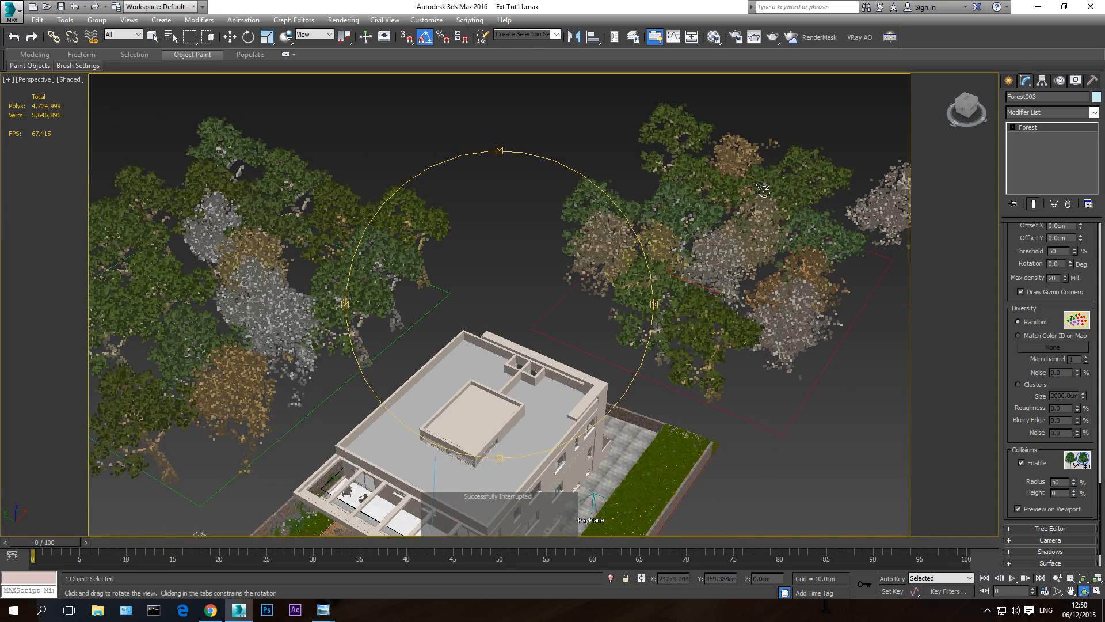
left_click_drag(510, 306, 462, 302)
left_click_drag(573, 345, 577, 313)
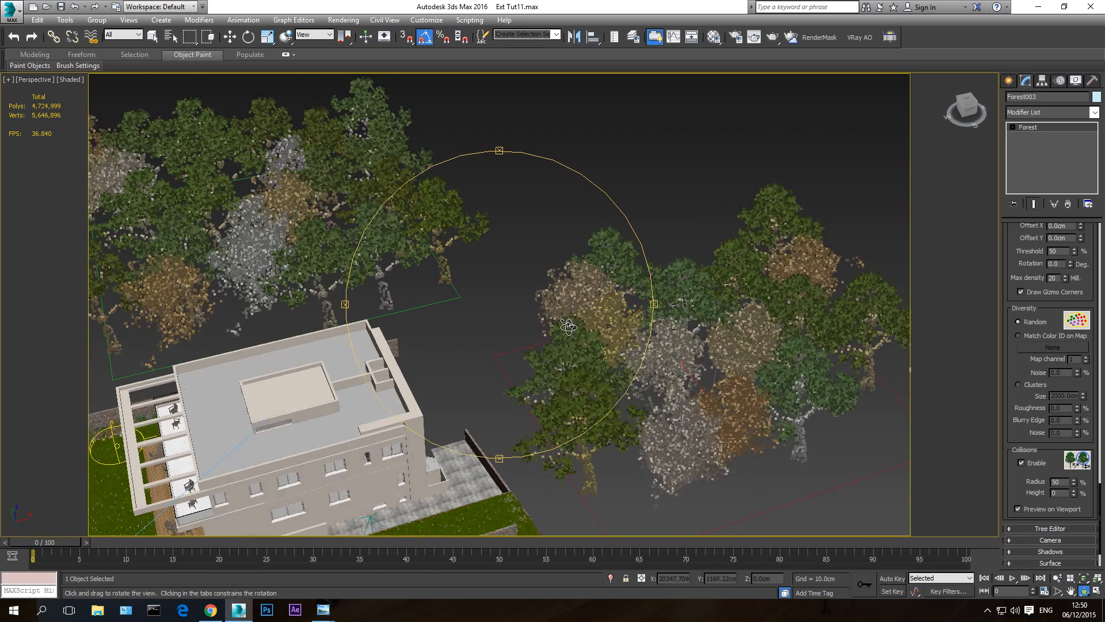
- Set the forest's distribution map density to 1000 cm and inspect the tree areas around the house
left_click_drag(1007, 289, 1009, 553)
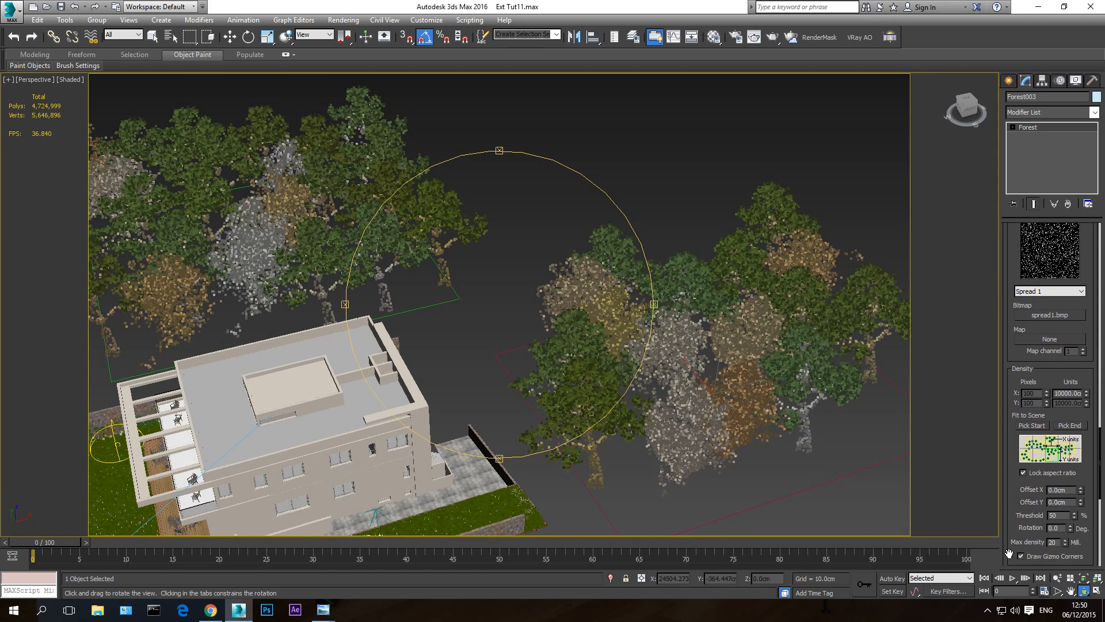
left_click(1071, 394)
key("BackSpace")
key("Return")
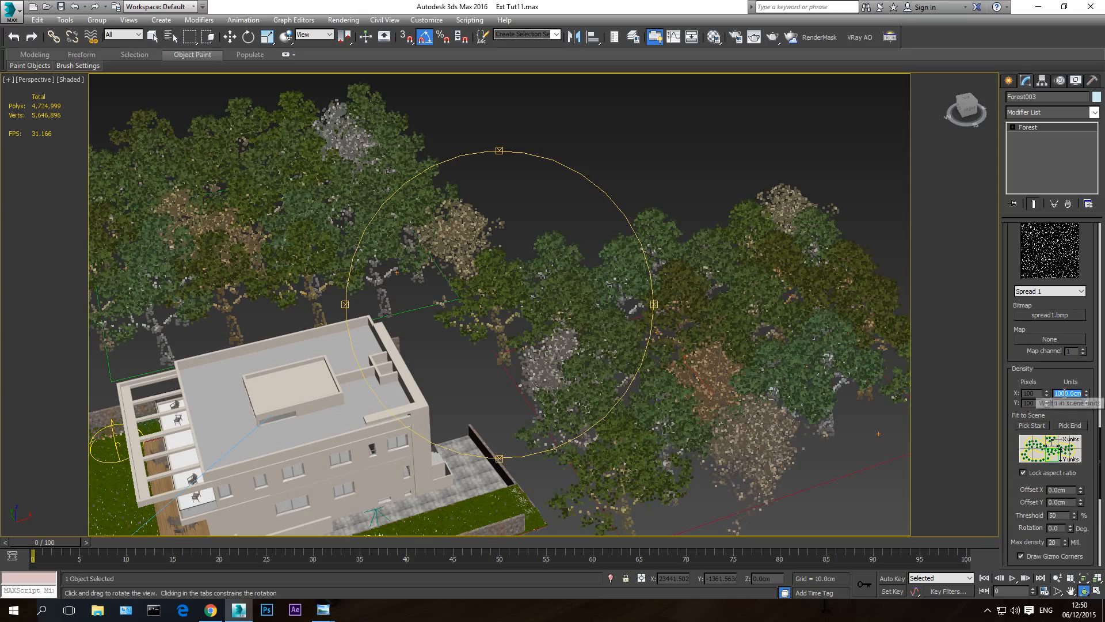
left_click_drag(545, 391, 689, 276)
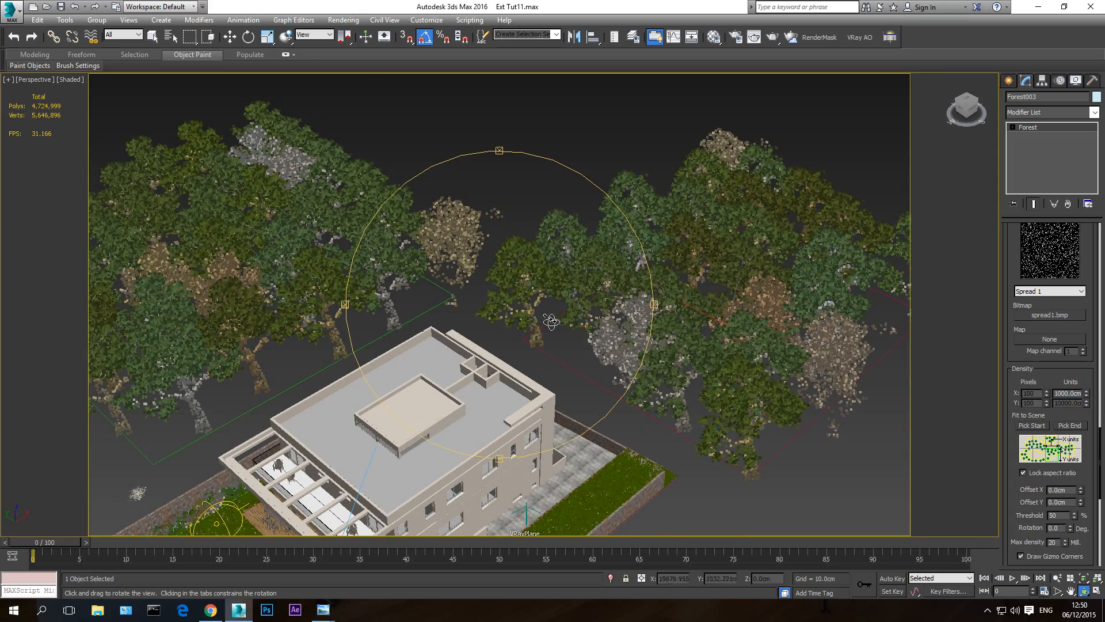
left_click_drag(552, 322, 620, 344)
scroll(506, 330, "down", 3)
middle_click_drag(530, 359, 549, 439)
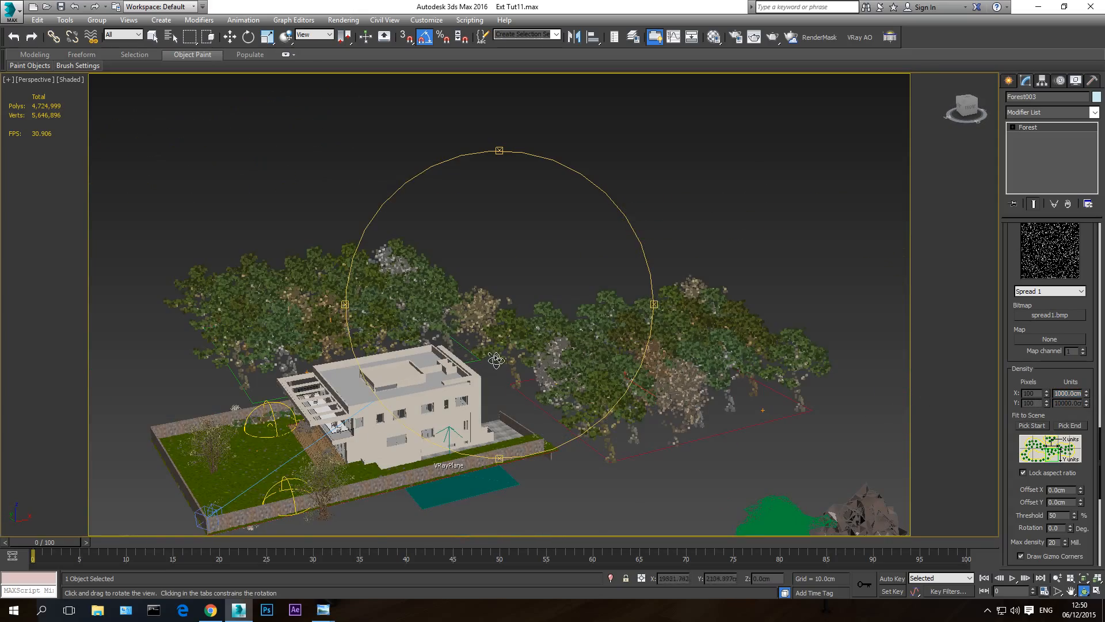
left_click_drag(496, 361, 542, 406)
- Adjust the forest's collision radius, trying 75% and settling on 65%, and clear the selection
left_click_drag(1011, 439, 994, 152)
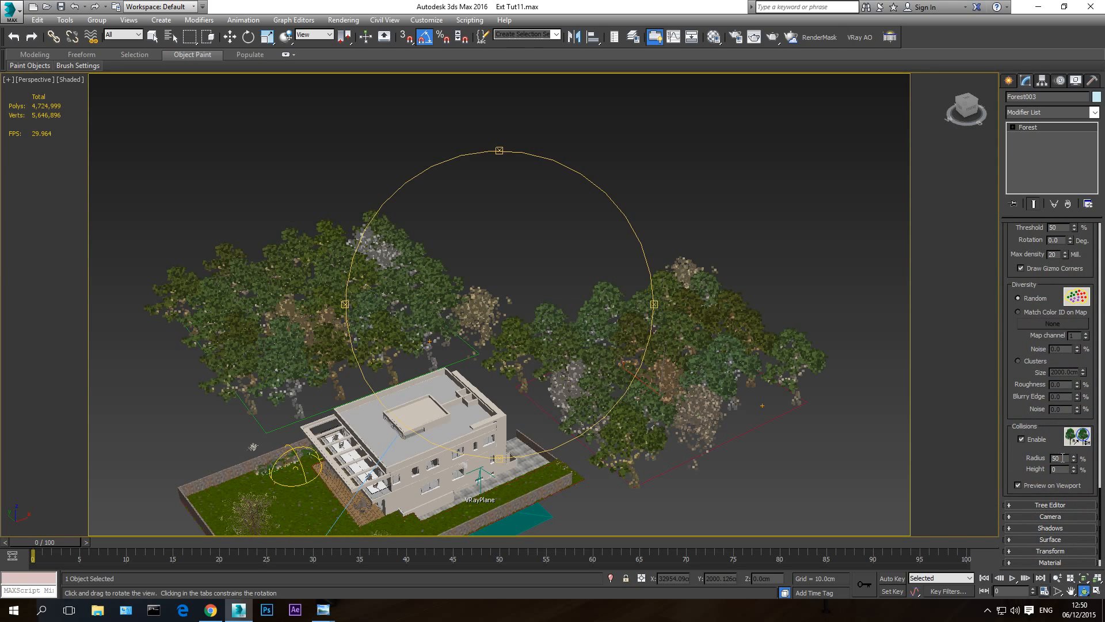
key("Return")
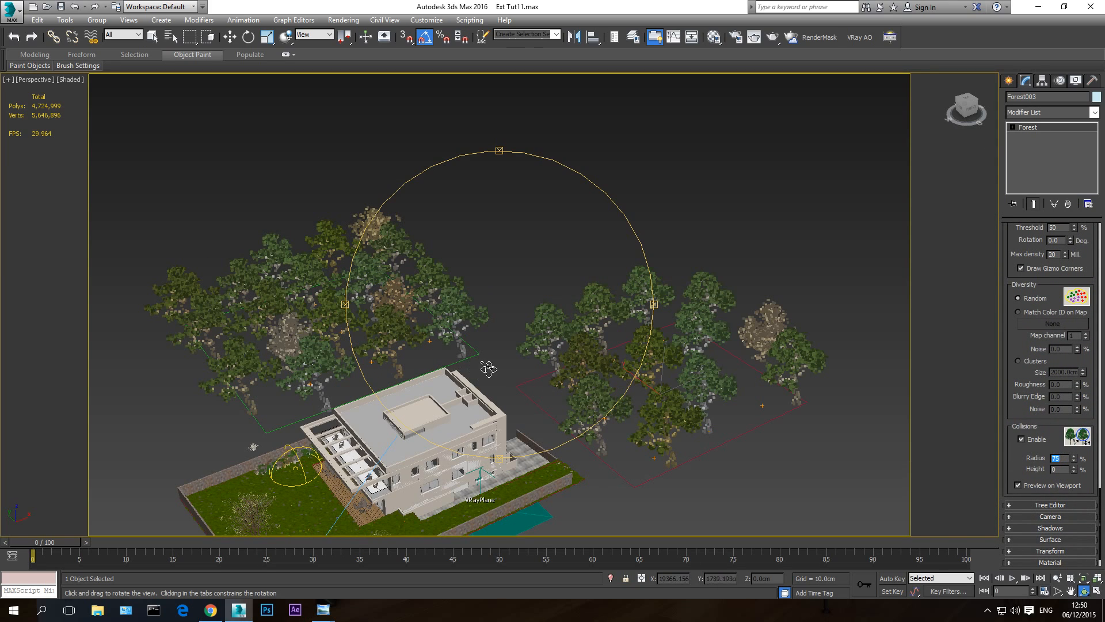
left_click_drag(488, 369, 515, 368)
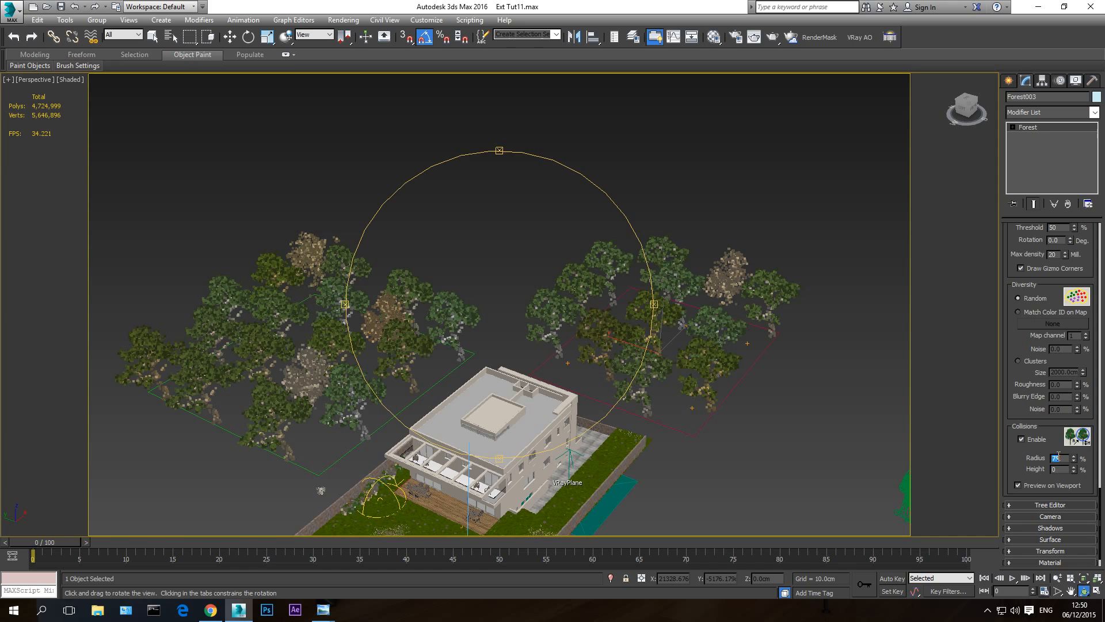
left_click_drag(529, 371, 509, 363)
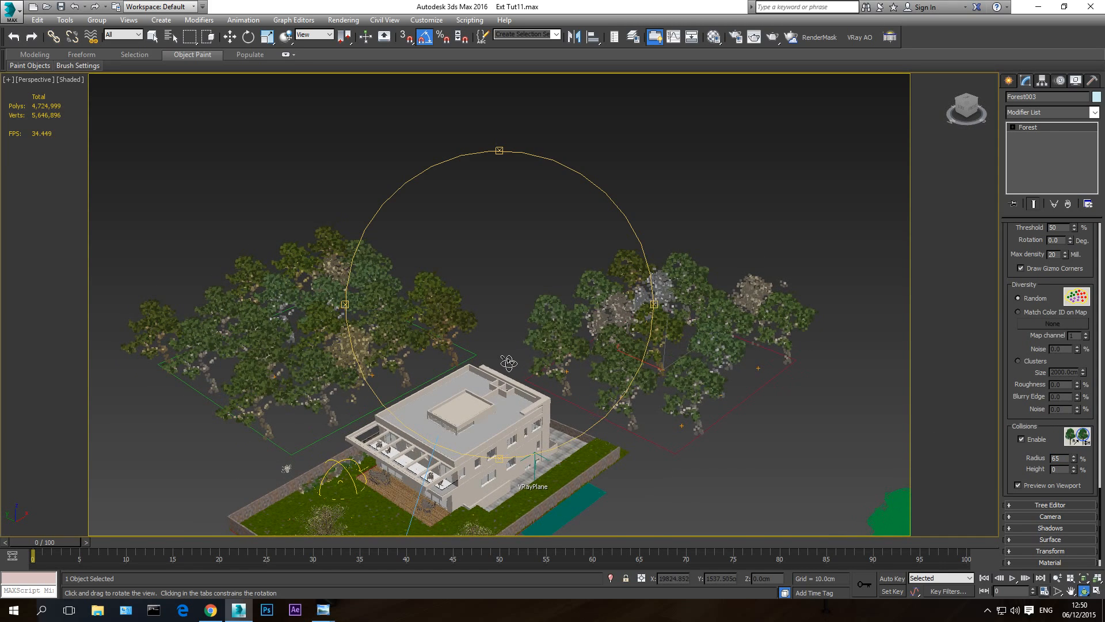
right_click(539, 344)
left_click(490, 218)
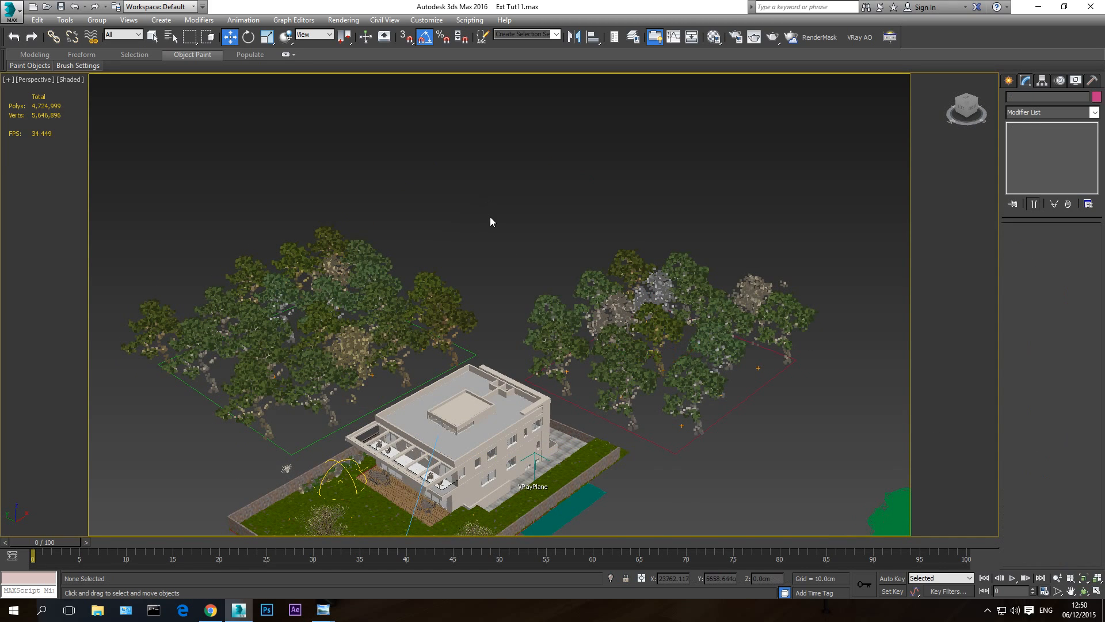
- Check the background trees through the VRayCam001 camera, and return to an orbited perspective view of the house
key("c")
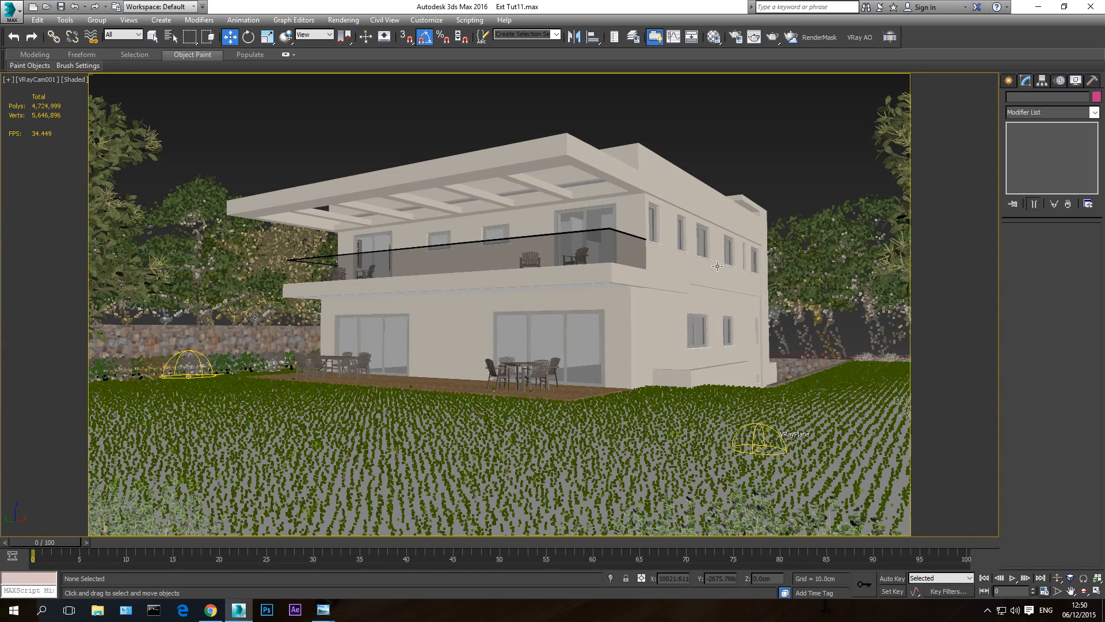
key("p")
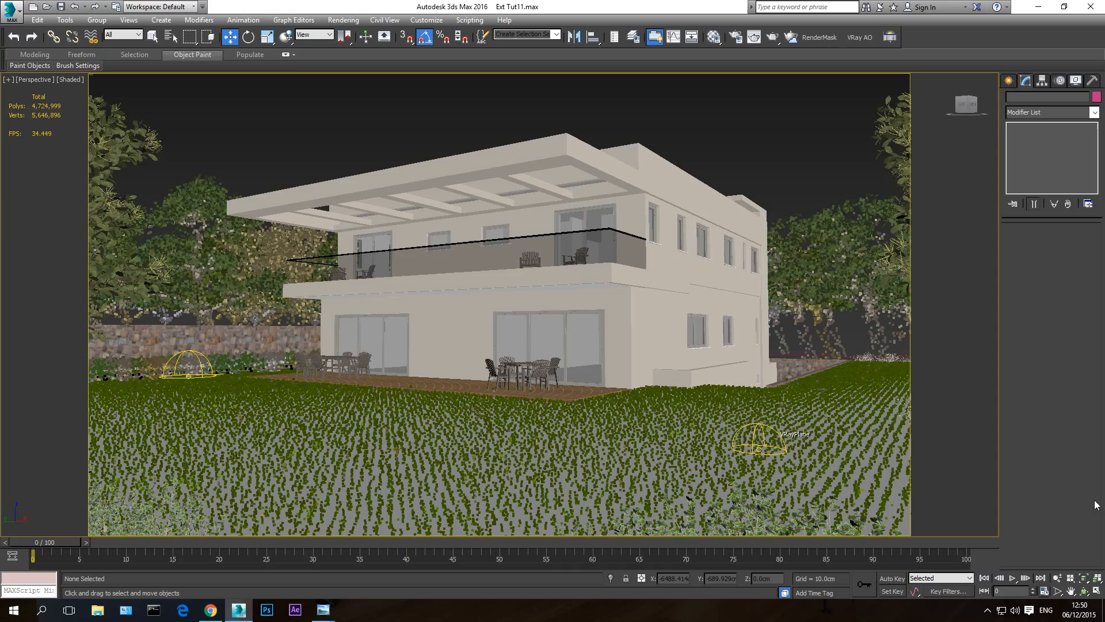
left_click(1084, 591)
left_click_drag(754, 382, 618, 314)
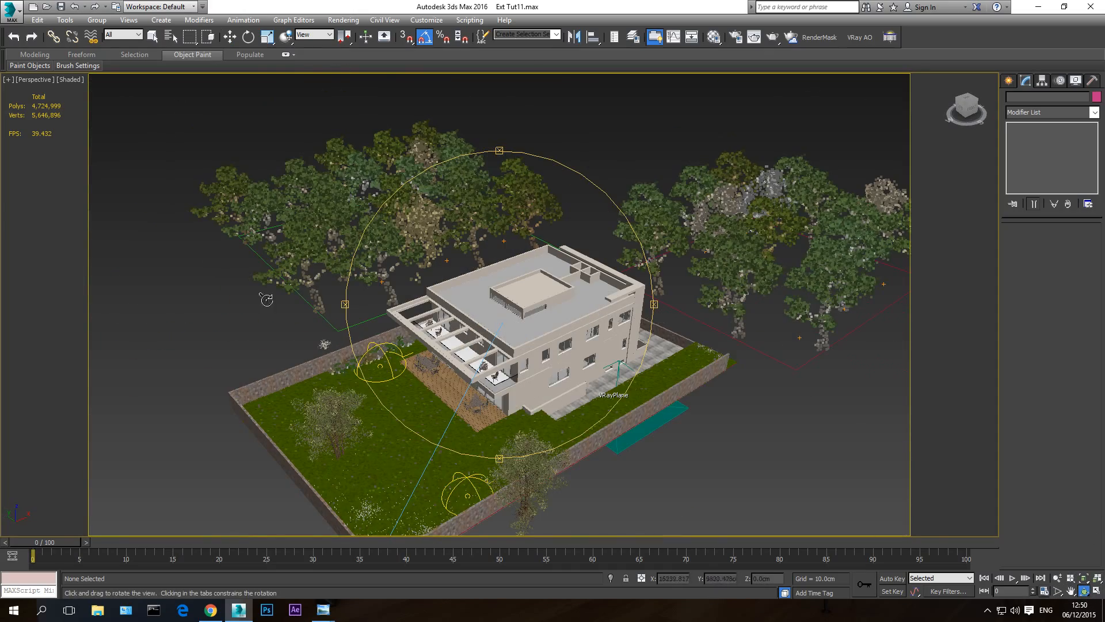
middle_click_drag(605, 290, 518, 365)
- Reselect the background tree forest and review its distribution map, density, diversity and collision settings
key("w")
left_click(656, 316)
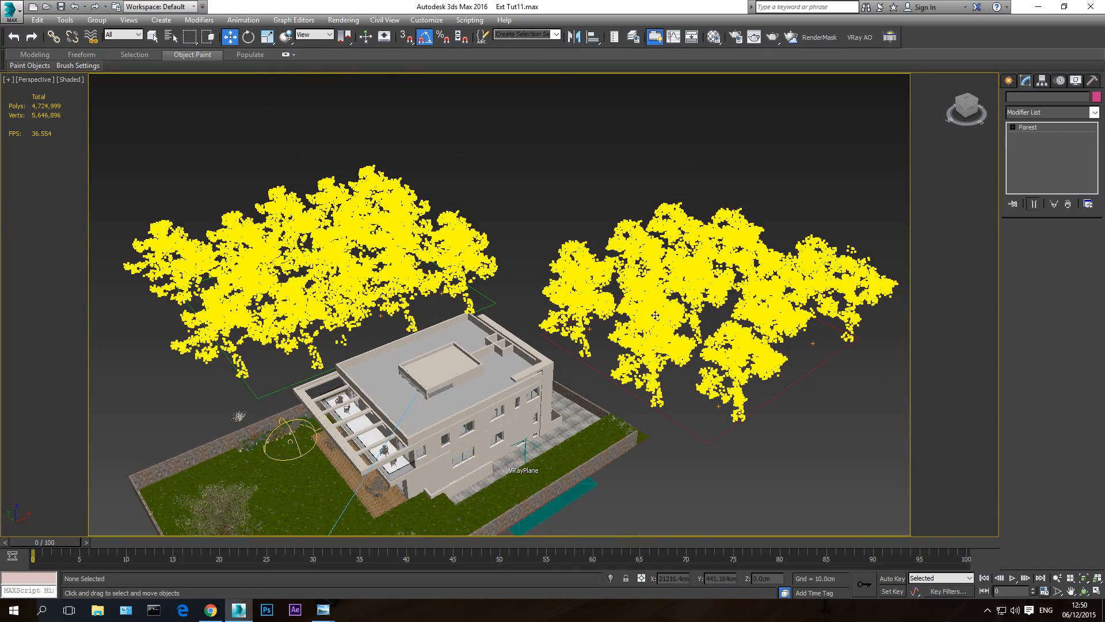
left_click_drag(1010, 367, 1001, 296)
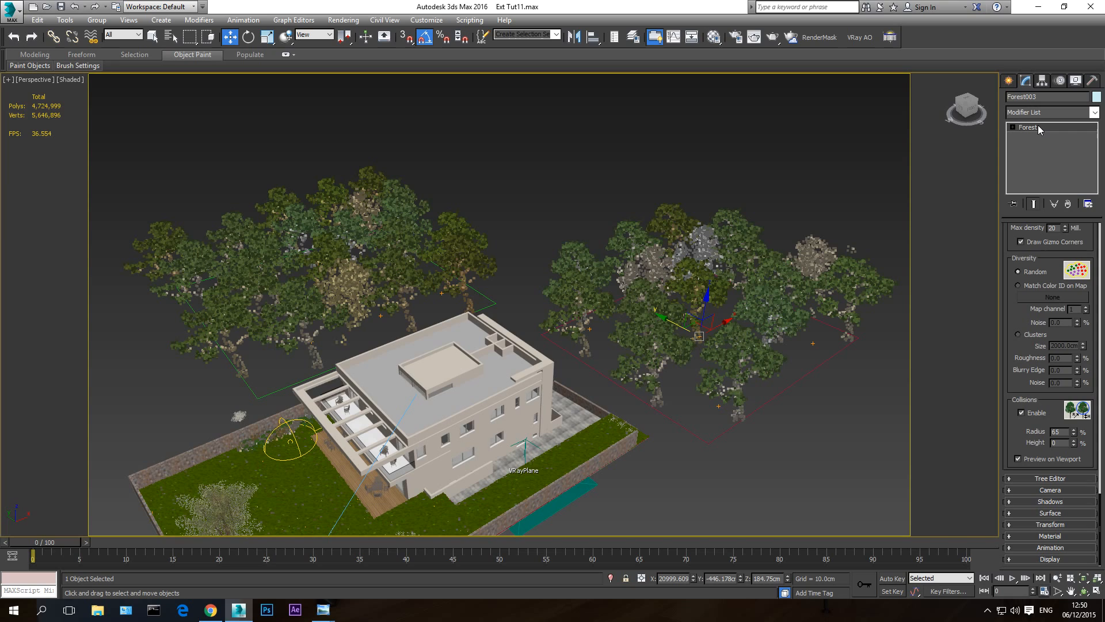
left_click(804, 163)
left_click(771, 278)
left_click_drag(1008, 262, 1006, 526)
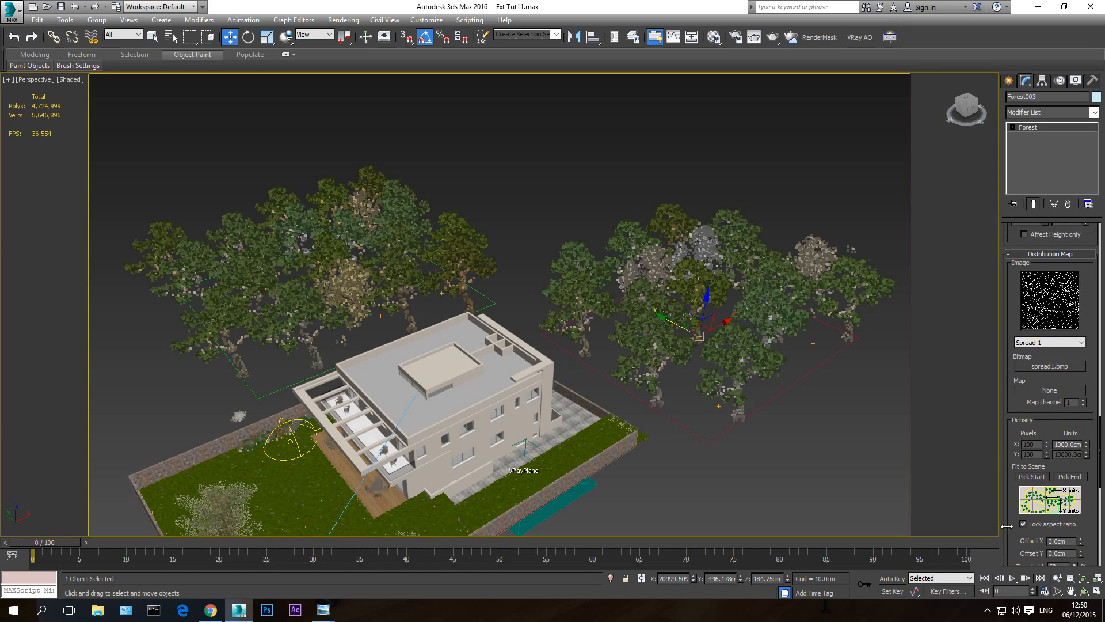
left_click_drag(1010, 292, 1000, 610)
left_click_drag(1007, 267, 992, 33)
left_click_drag(1013, 384, 988, 2)
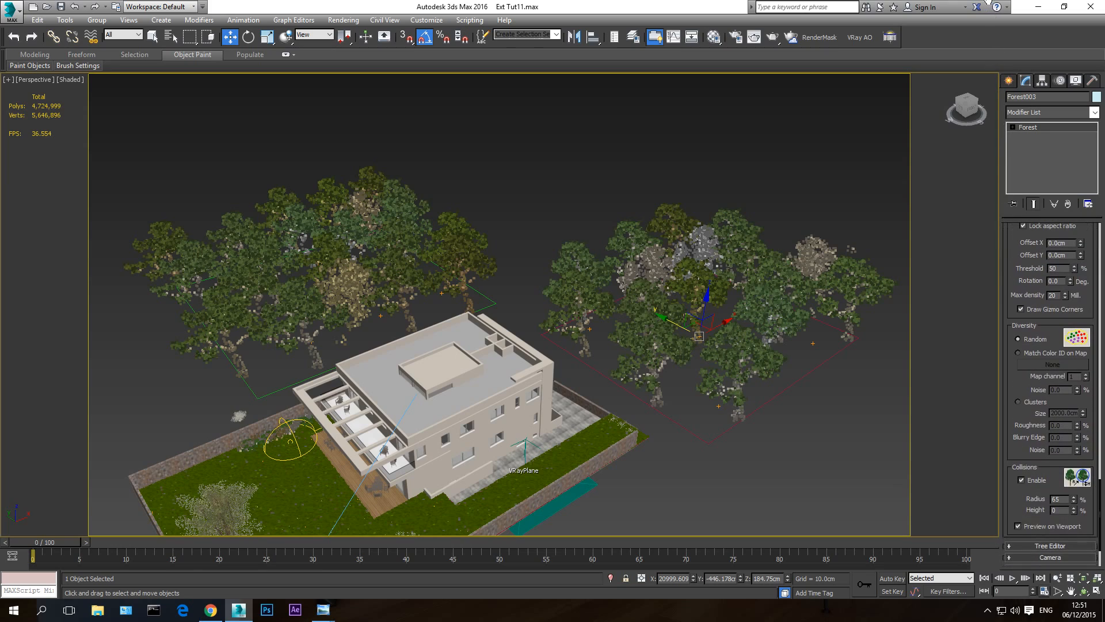
left_click_drag(1023, 529, 1043, 460)
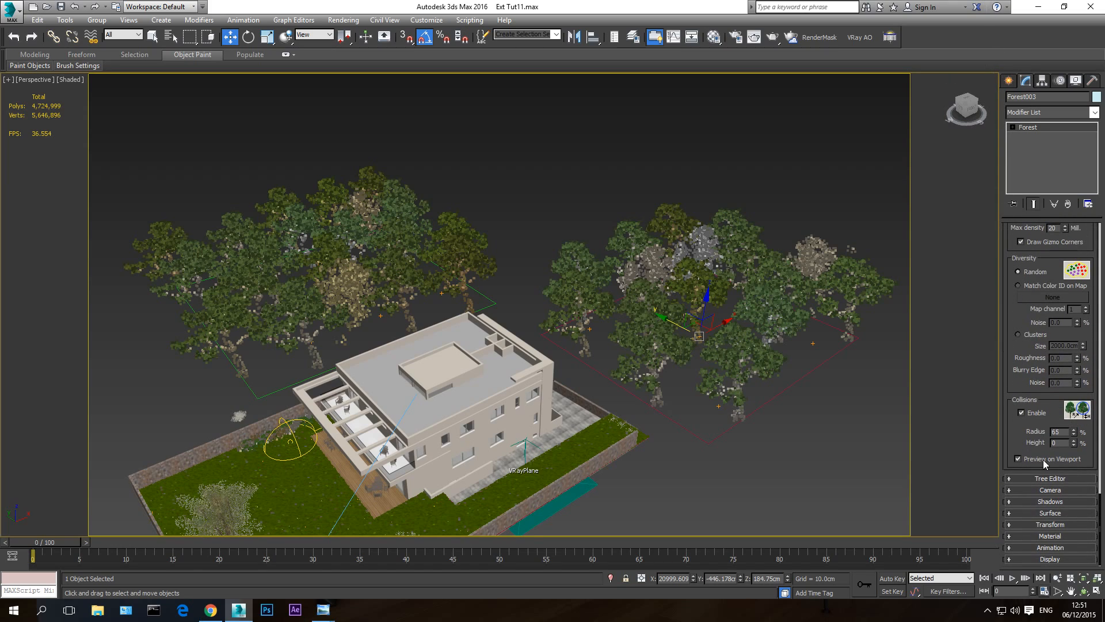
- Enable random rotation in the forest's transform settings with an X range of -25 to 25
left_click(1050, 524)
scroll(1027, 377, "down", 5)
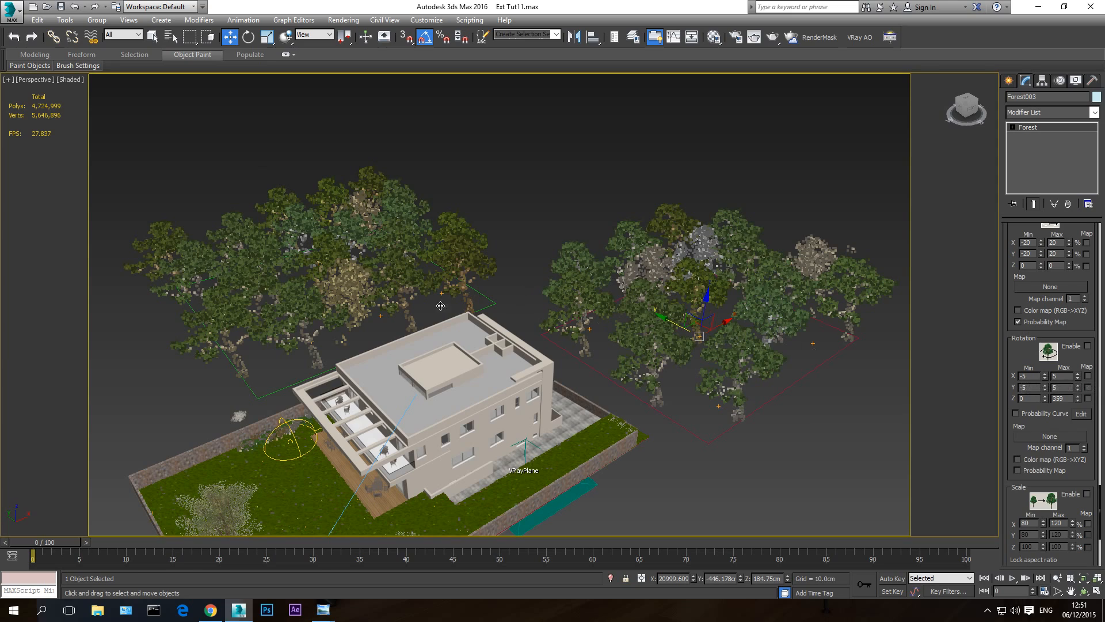
left_click(1036, 376)
left_click_drag(1004, 437, 1002, 477)
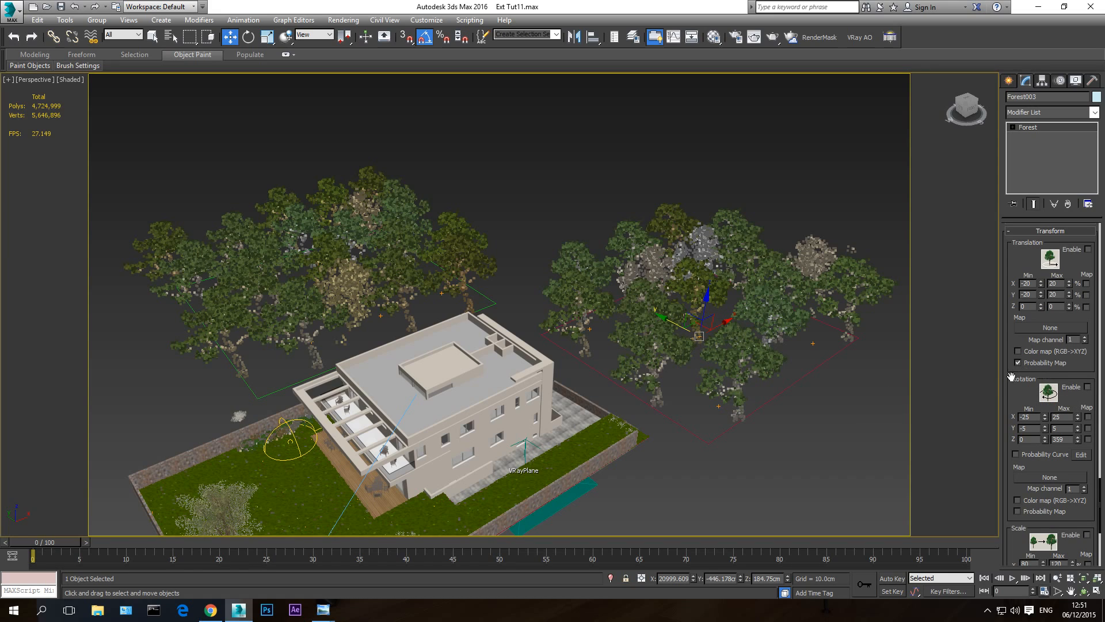
left_click(1088, 388)
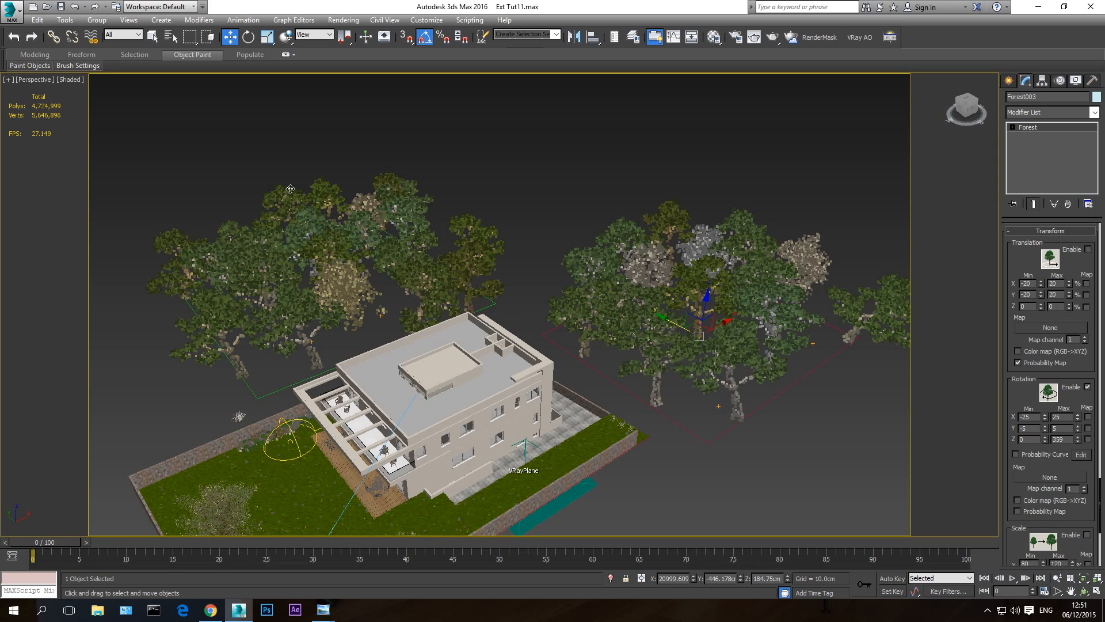
- Narrow the forest's X rotation range to a minimum of -10 and a maximum of 10
middle_click_drag(805, 396, 756, 407)
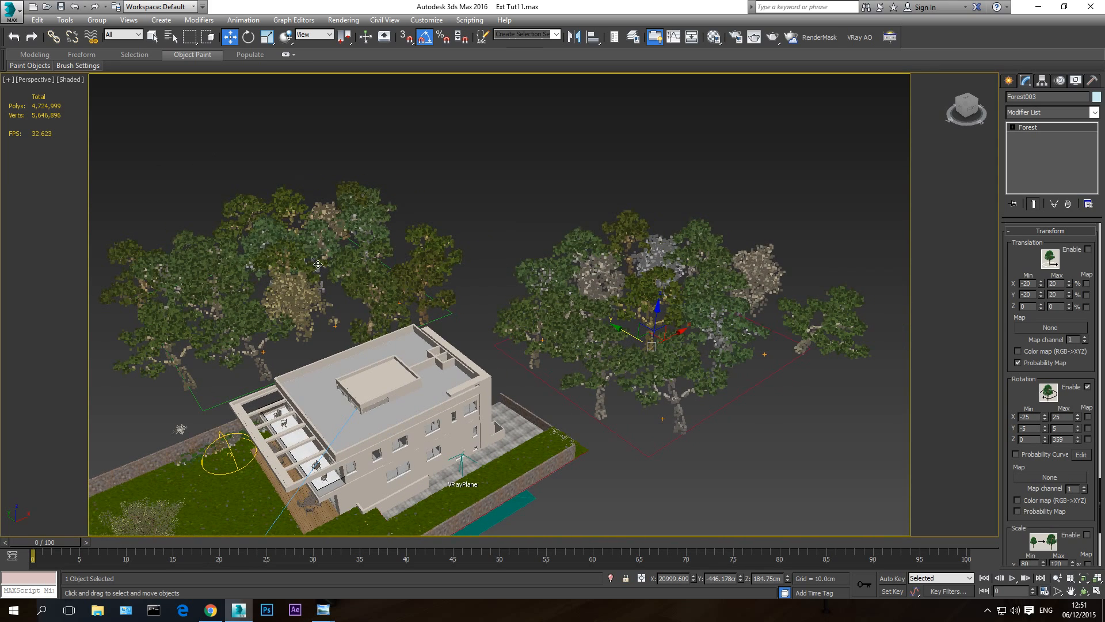
left_click(1038, 416)
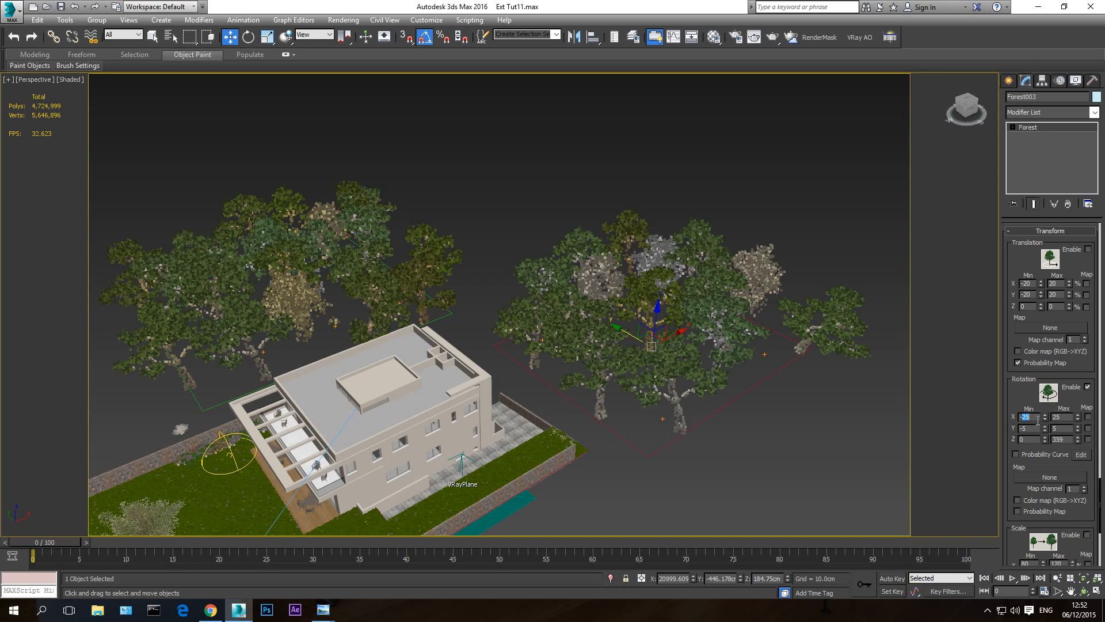
type("-10")
key("Return")
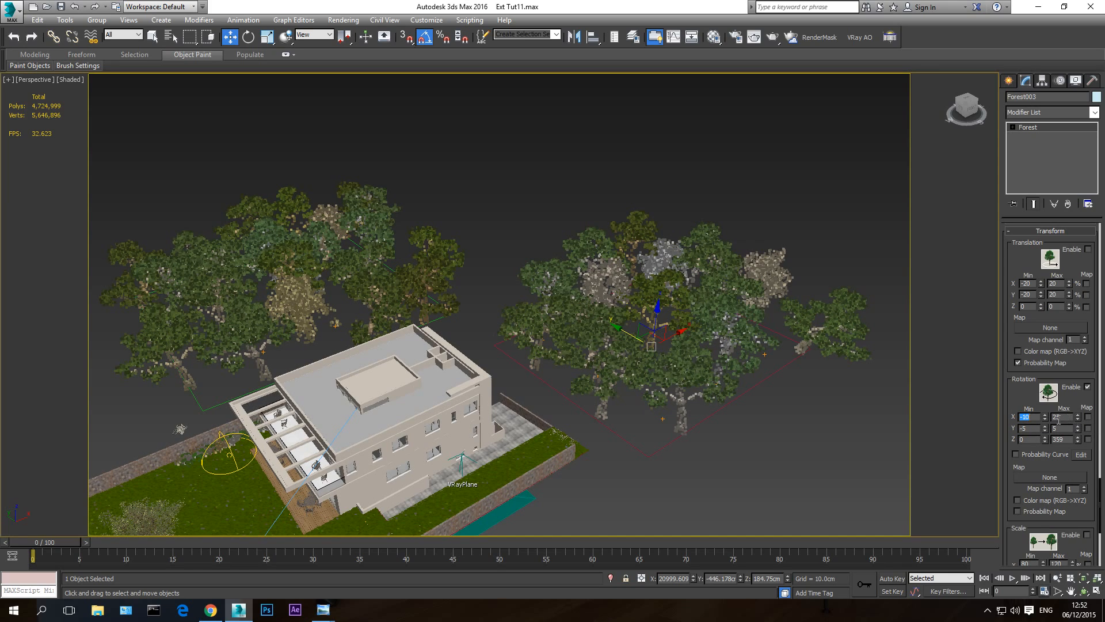
left_click(1059, 419)
type("10")
key("Return")
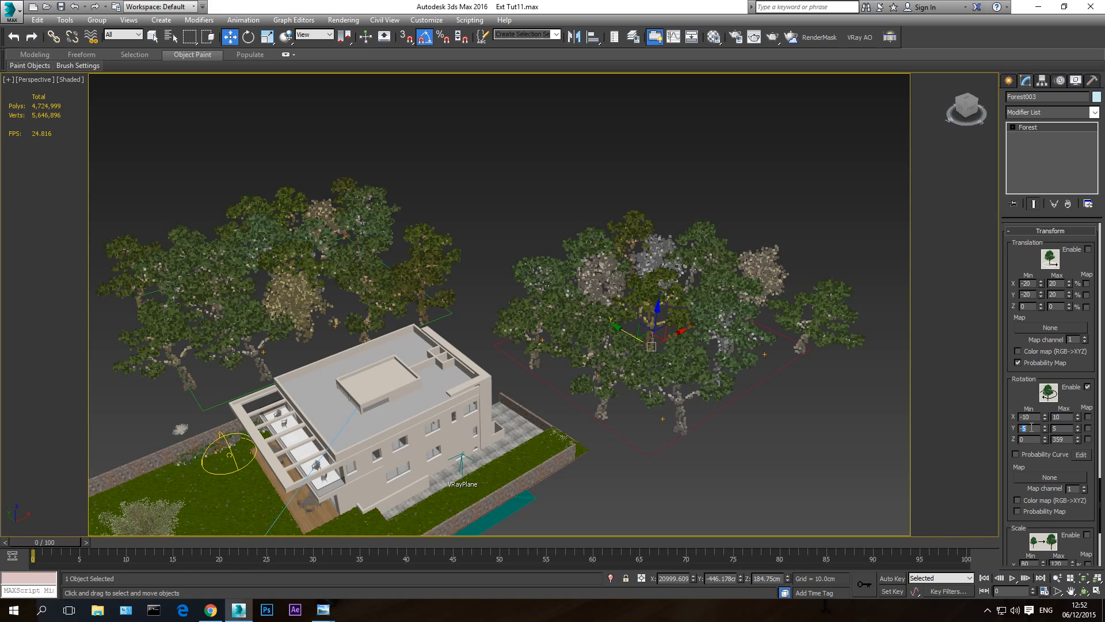
- Set the forest's Y rotation range to a minimum of -2 and a maximum of 2
type("-25")
key("Return")
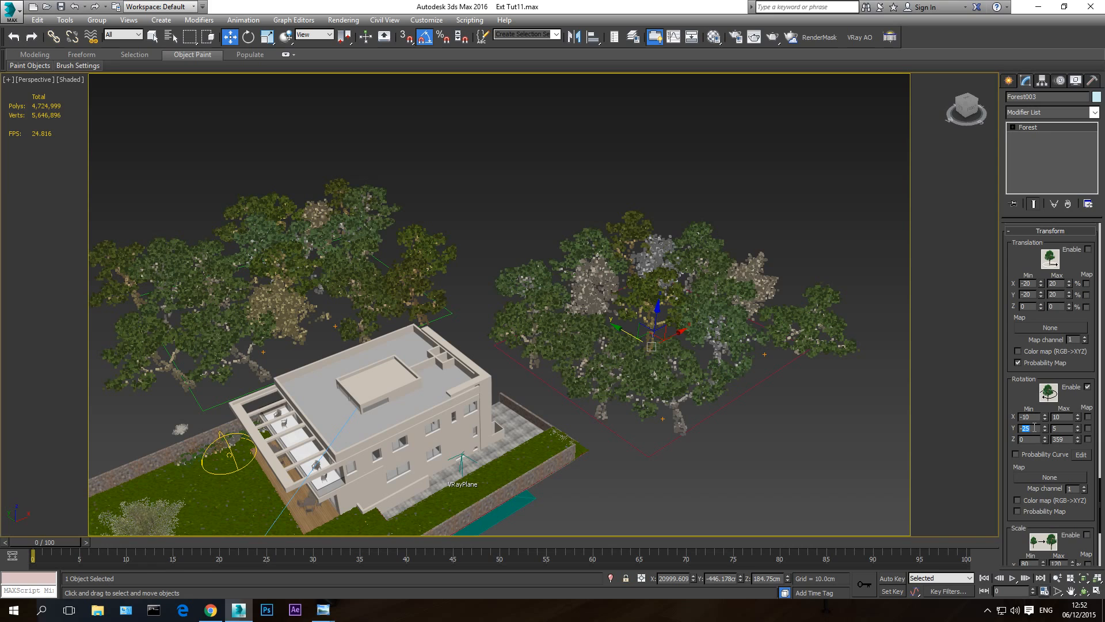
key("Return")
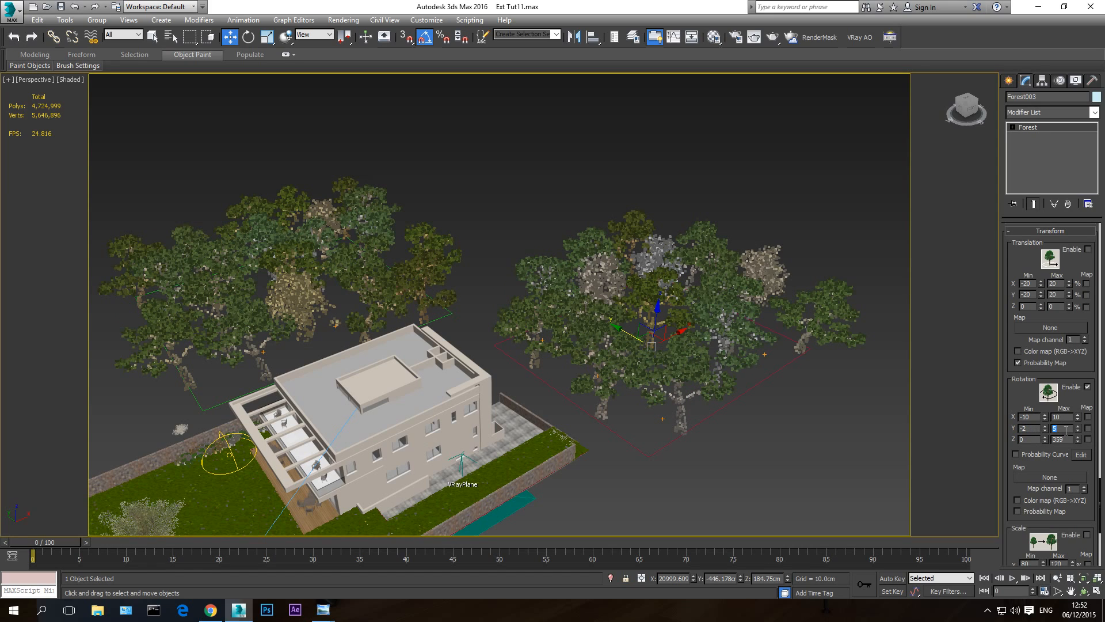
type("2")
key("Return")
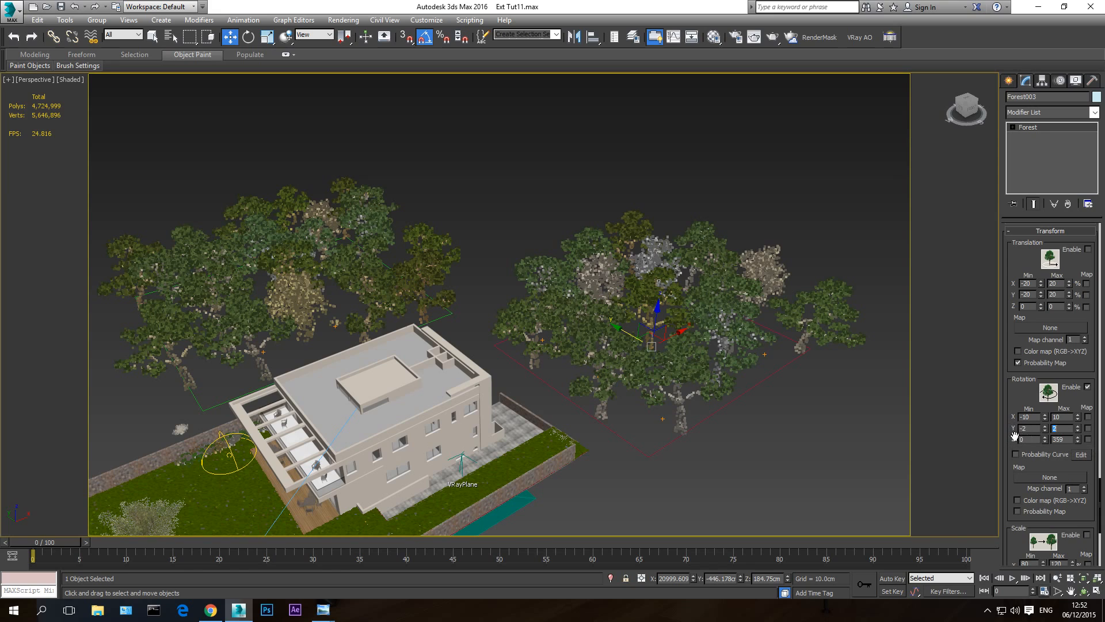
- Set the forest's Z rotation range to a minimum of -10 and a maximum of 5
double_click(1064, 439)
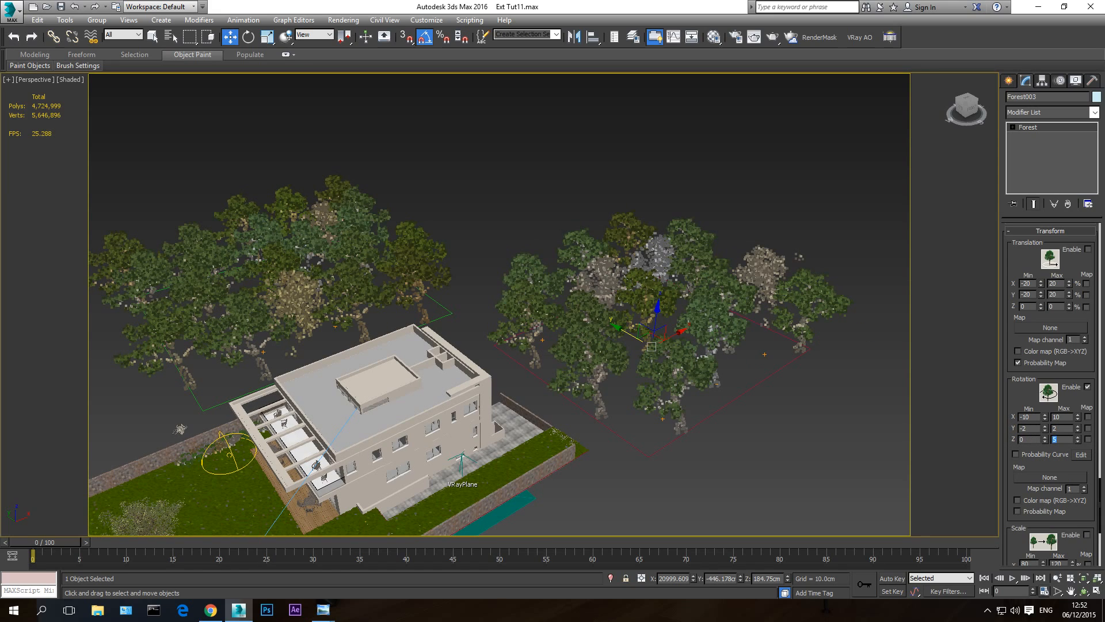
left_click(1085, 590)
left_click_drag(527, 339, 529, 380)
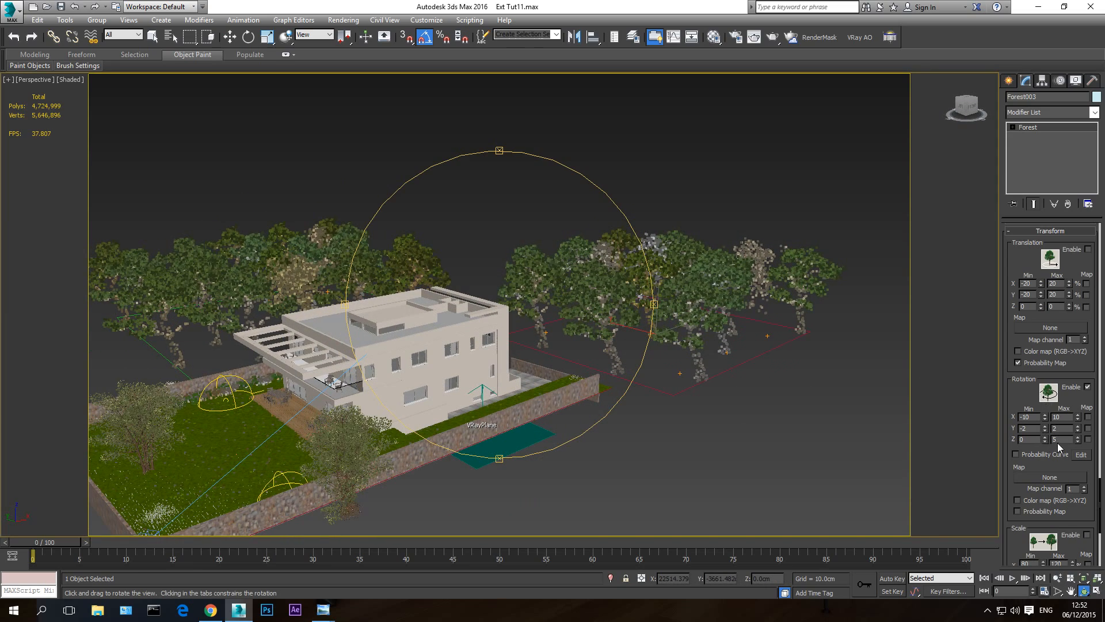
type("0")
key("Return")
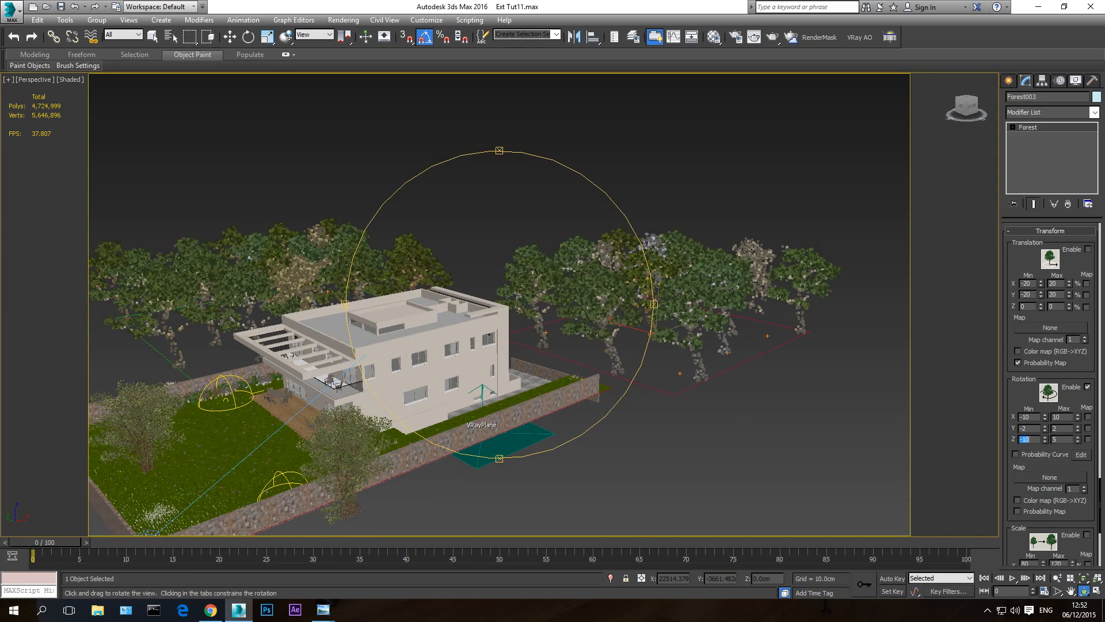
- Set the forest's maximum Z rotation to 25
key("Tab")
left_click_drag(520, 303, 509, 323)
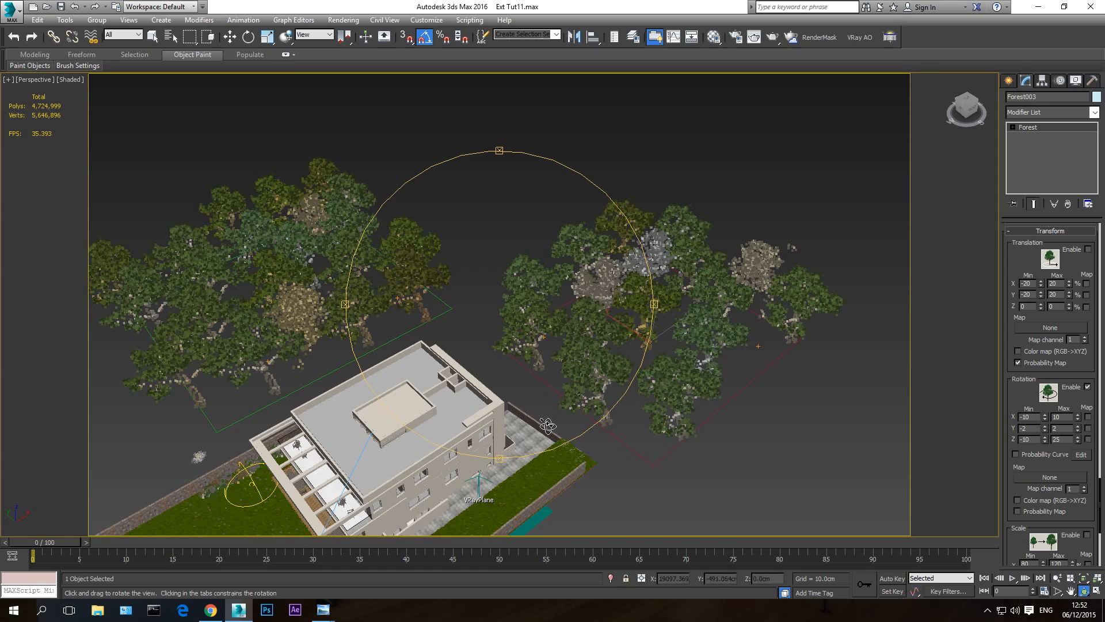
- Rename the bush scatter along the stone wall to Forest bushes and enable its random rotation
middle_click_drag(549, 374, 741, 246)
scroll(396, 380, "up", 8)
key("w")
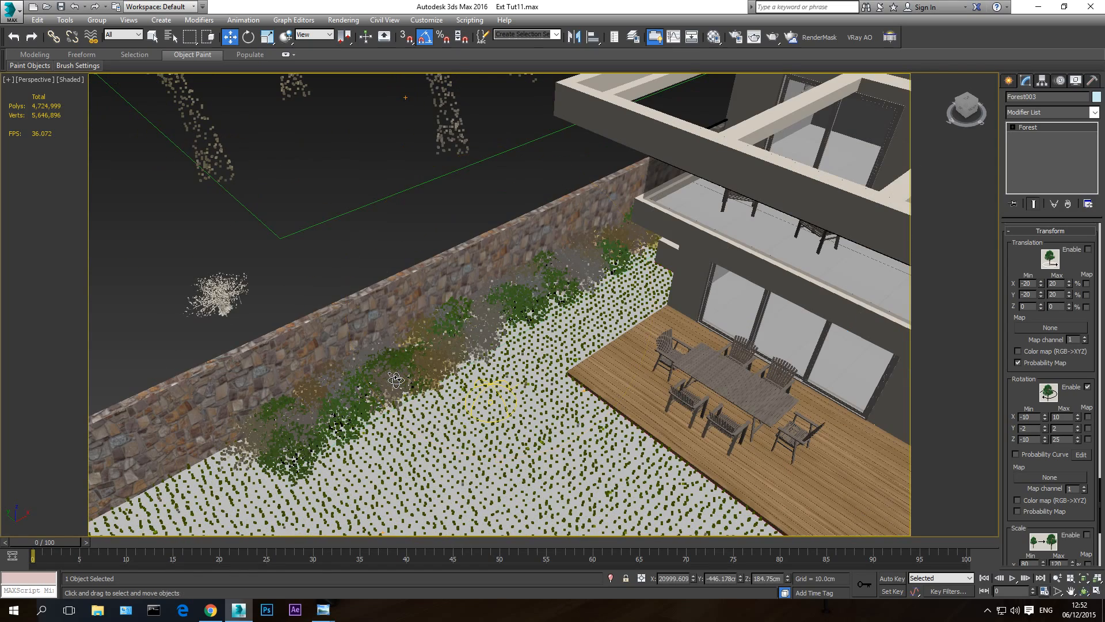
left_click(437, 338)
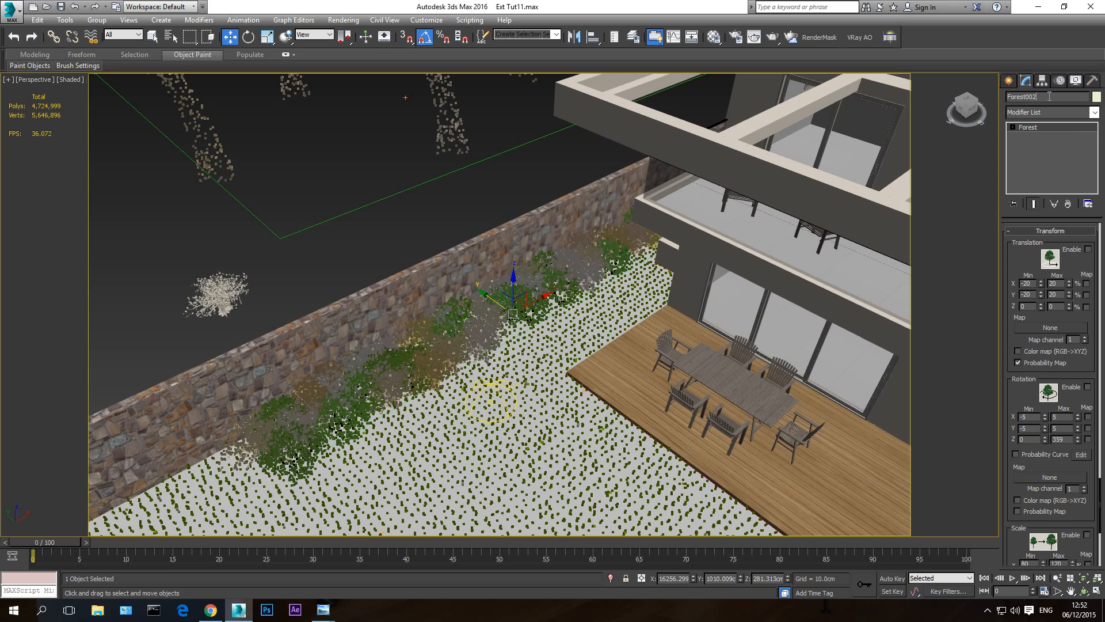
type("b")
left_click_drag(1007, 242, 1021, 340)
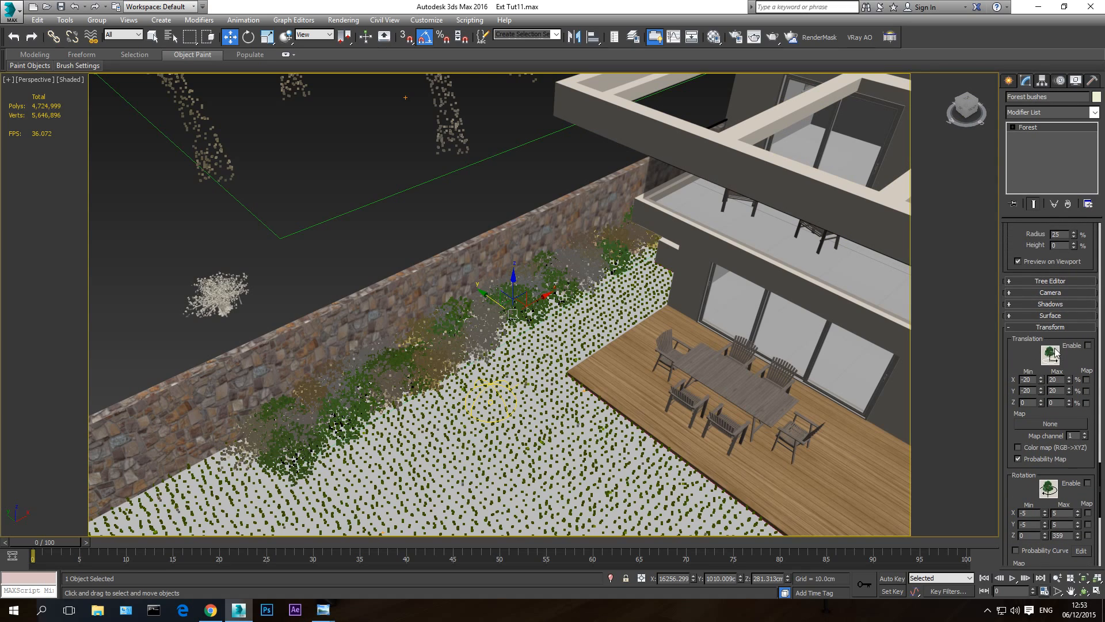
left_click(1087, 483)
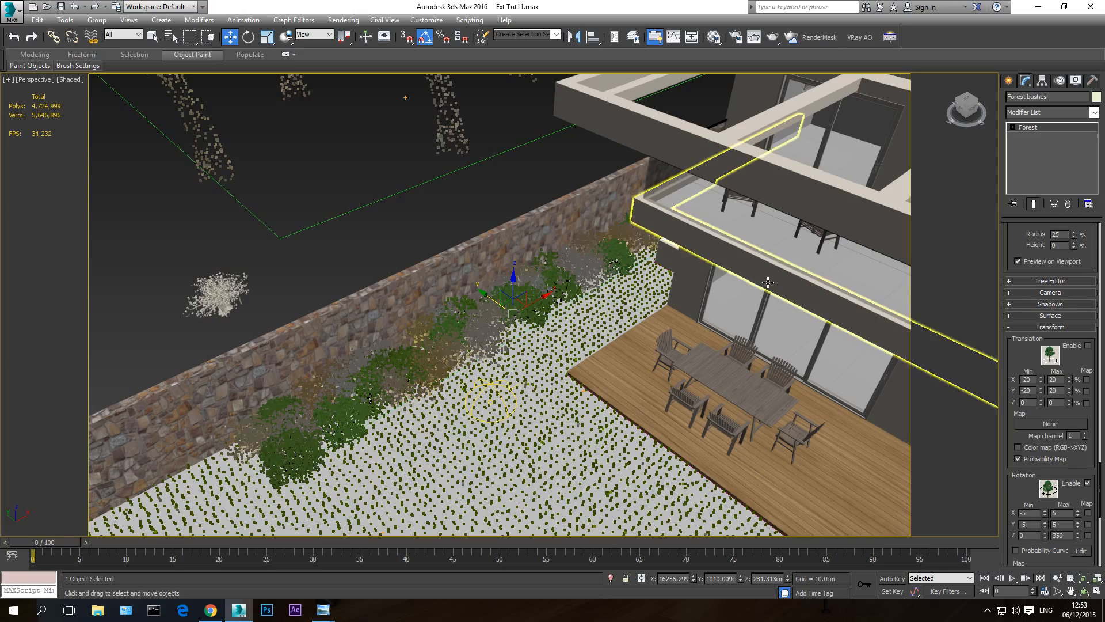
- Reselect the background tree forest behind the house
middle_click_drag(767, 281, 422, 348)
scroll(422, 347, "down", 5)
middle_click_drag(731, 294, 336, 353)
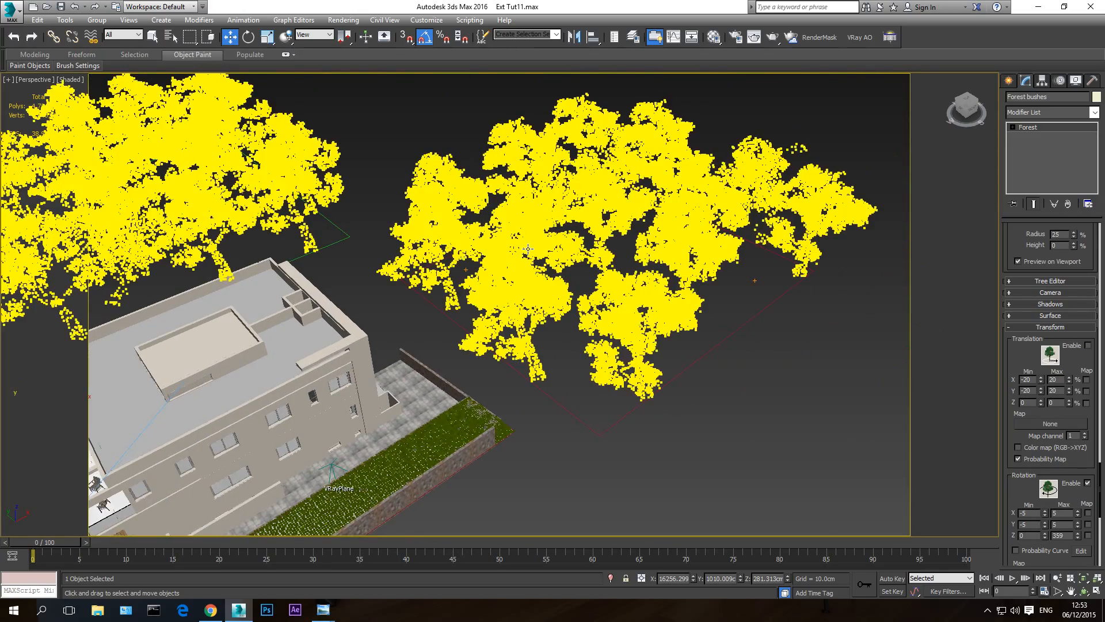
left_click(528, 249)
- Try random translation on the background tree forest and switch it back off
left_click_drag(1007, 496, 1010, 426)
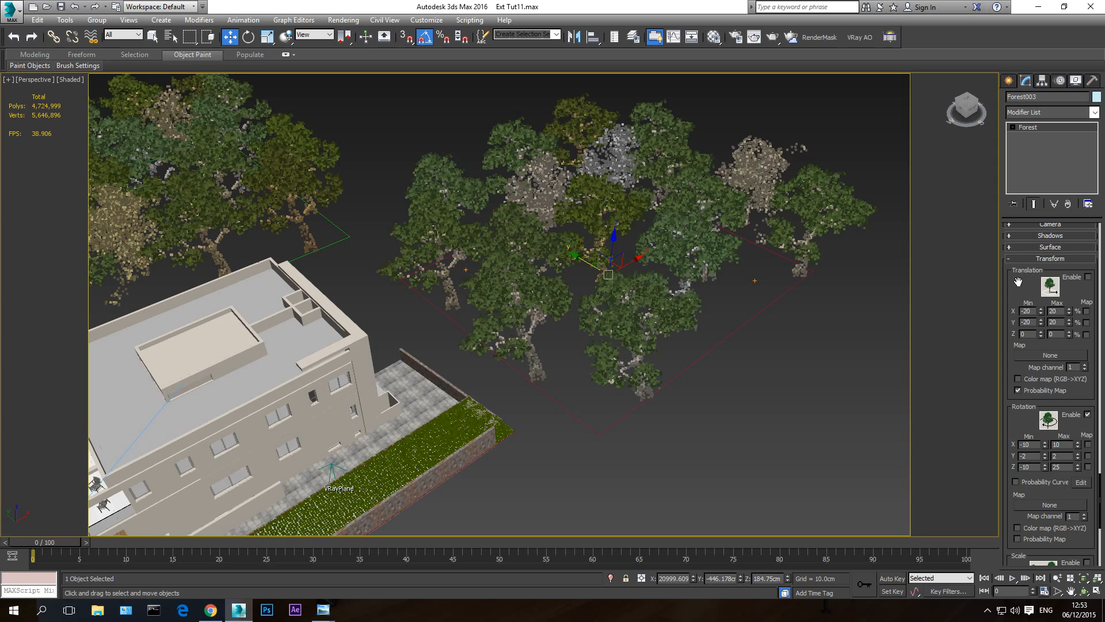
left_click(1088, 277)
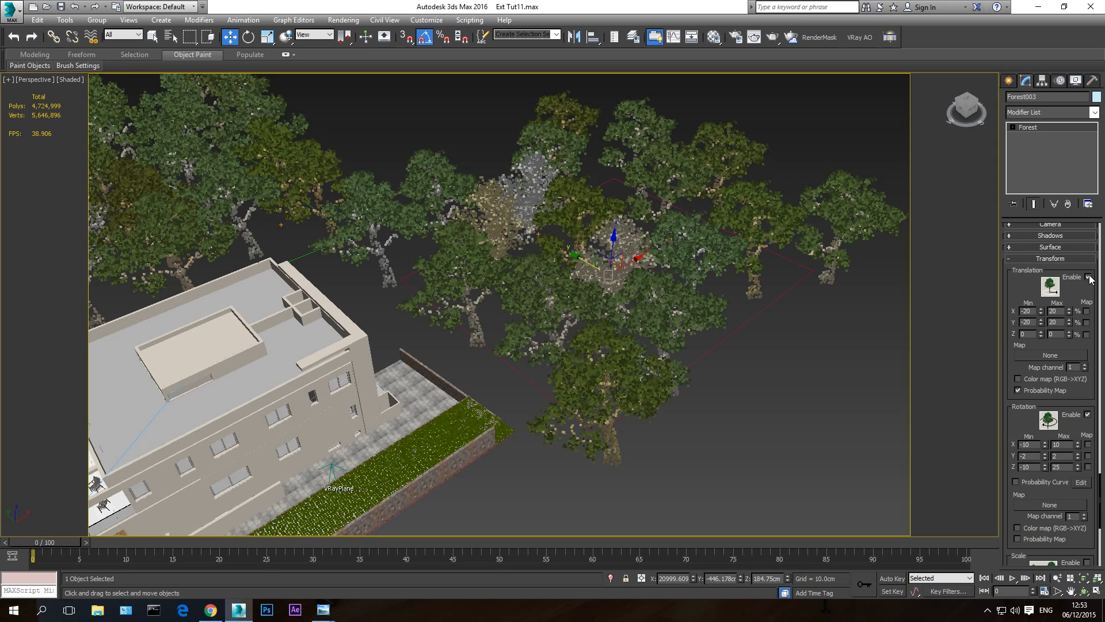
left_click(1087, 277)
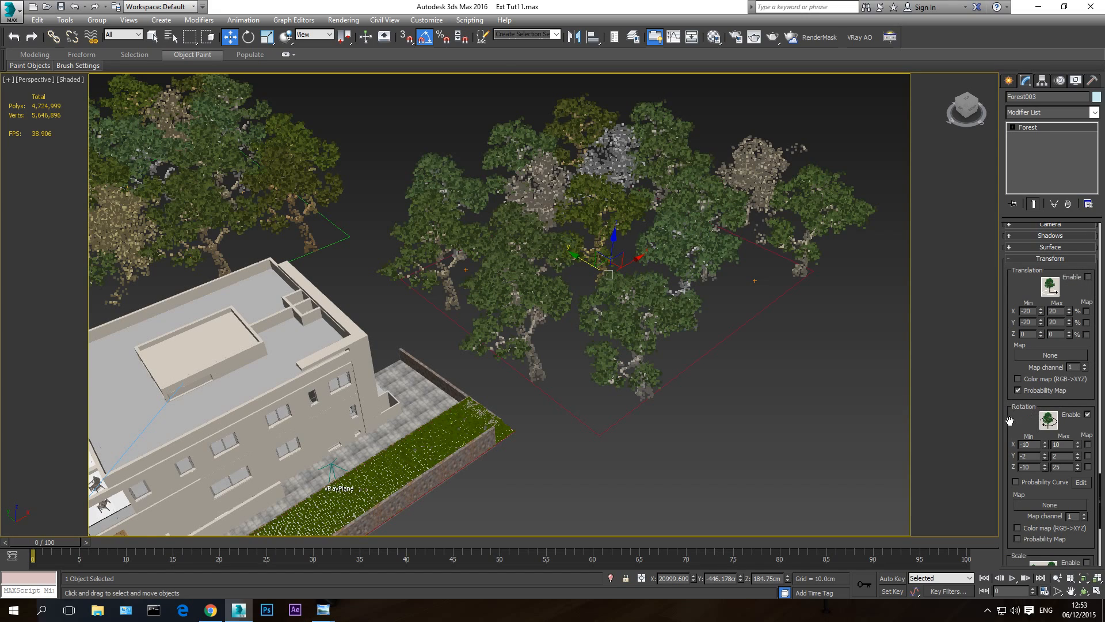
- Enable random scale in the background tree forest's transform settings
left_click_drag(1009, 421, 1009, 279)
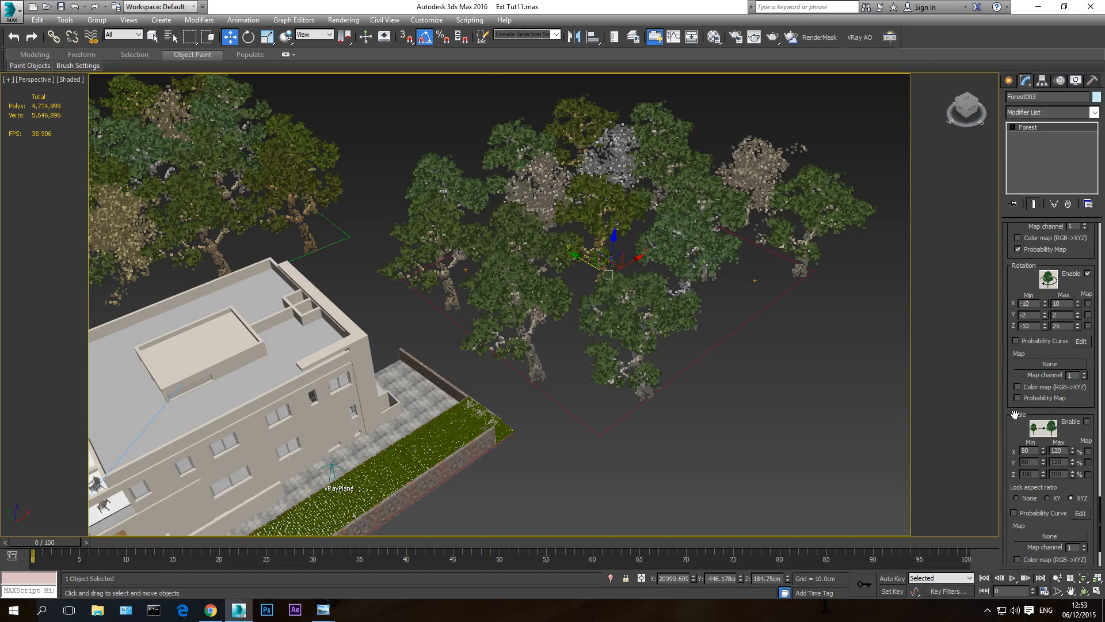
left_click(1084, 592)
left_click_drag(520, 410, 615, 290)
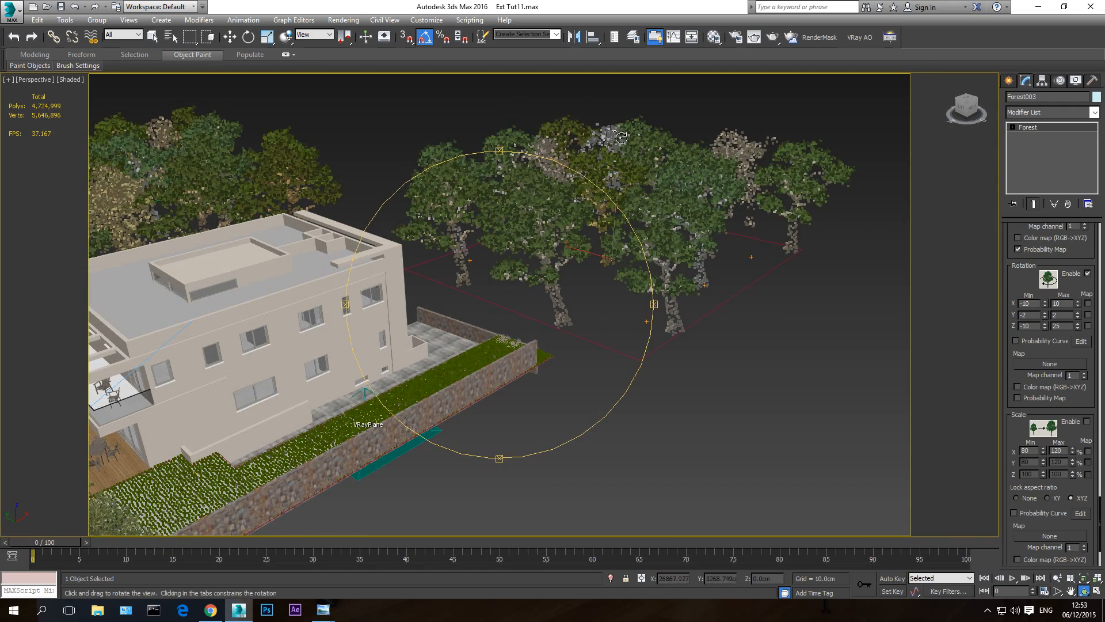
left_click_drag(586, 288, 582, 295)
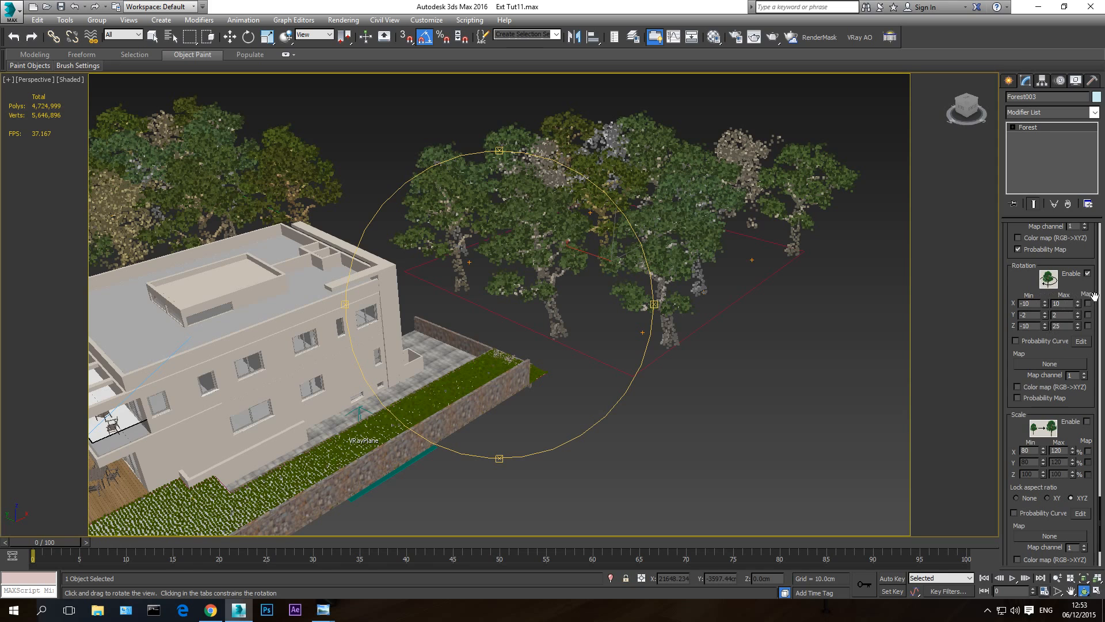
left_click(1087, 422)
- Set the tree forest's random scale range to a minimum of 50% and a maximum of 105%
left_click_drag(471, 313, 489, 286)
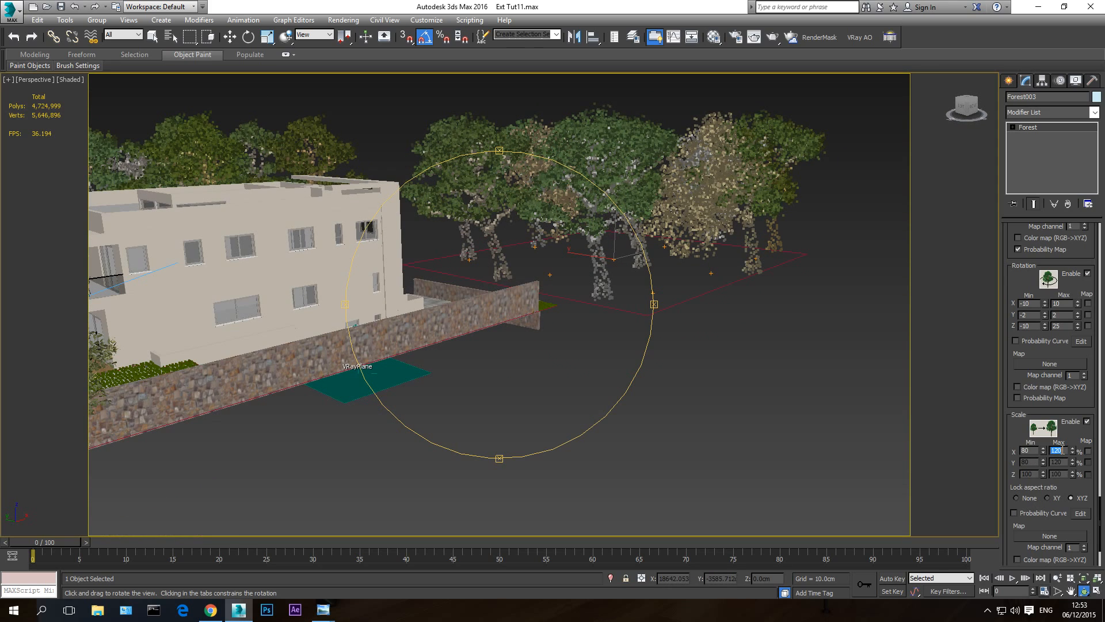
key("Return")
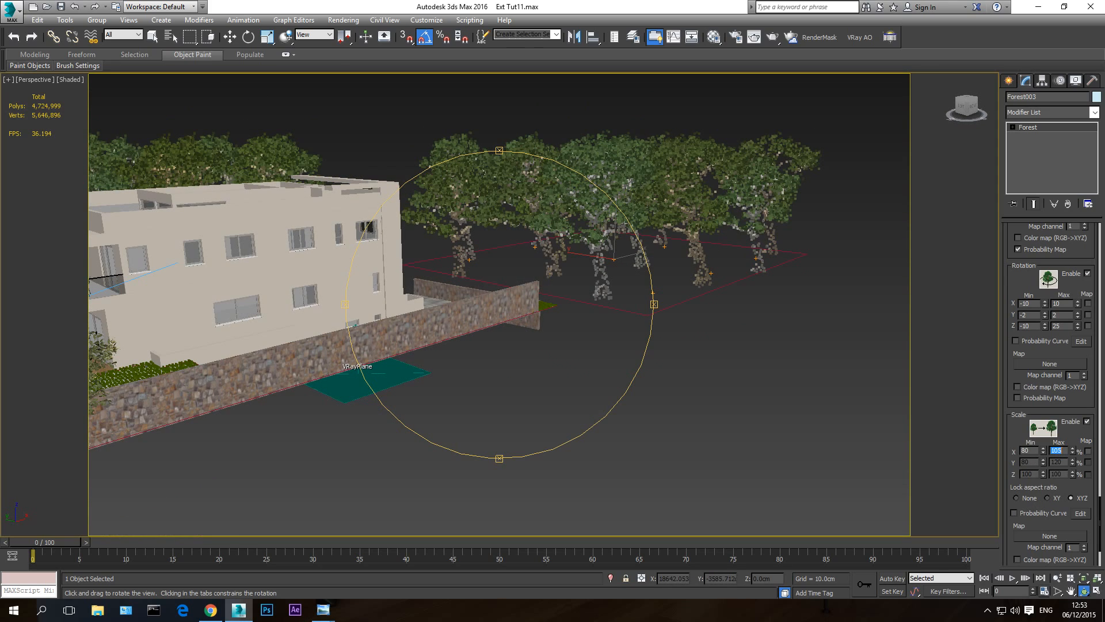
double_click(1035, 451)
key("Return")
left_click_drag(418, 379, 470, 361)
left_click_drag(414, 322, 458, 310)
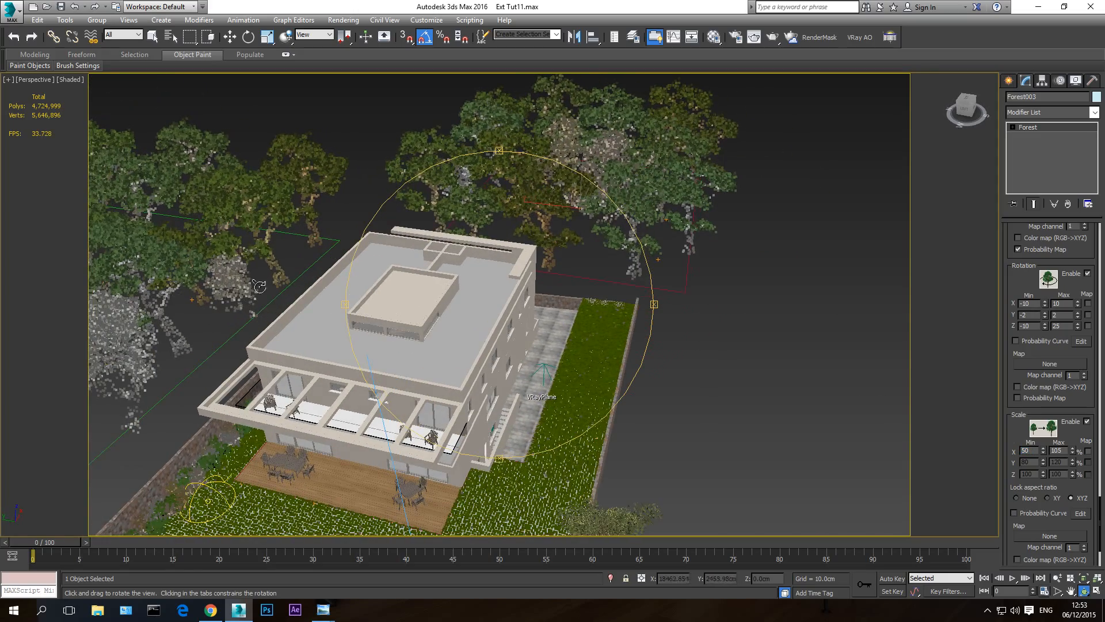
left_click_drag(540, 287, 725, 227)
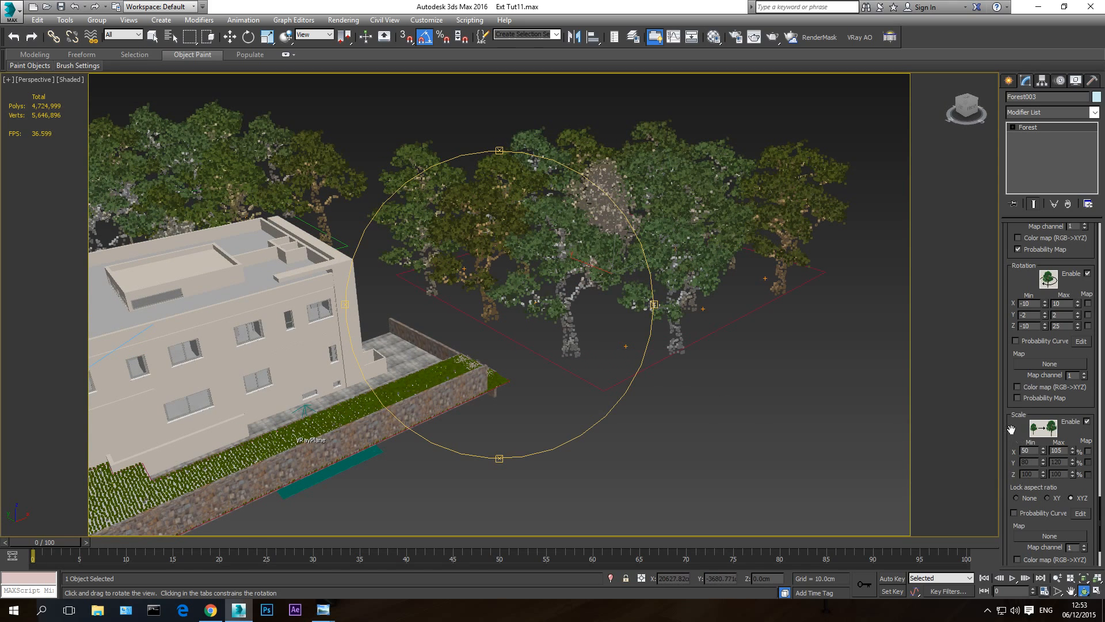
- Review the tree forest's settings up to its geometry list, checking the Bonsai Pine and the two VRayProxy tree entries
left_click_drag(1011, 426, 1017, 559)
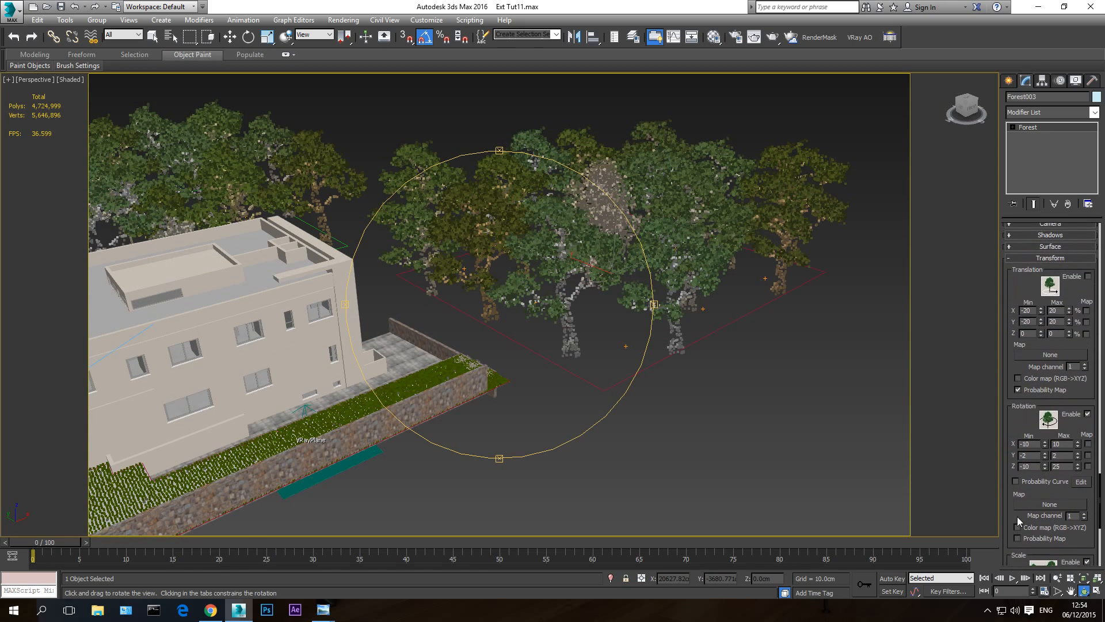
scroll(1006, 350, "up", 5)
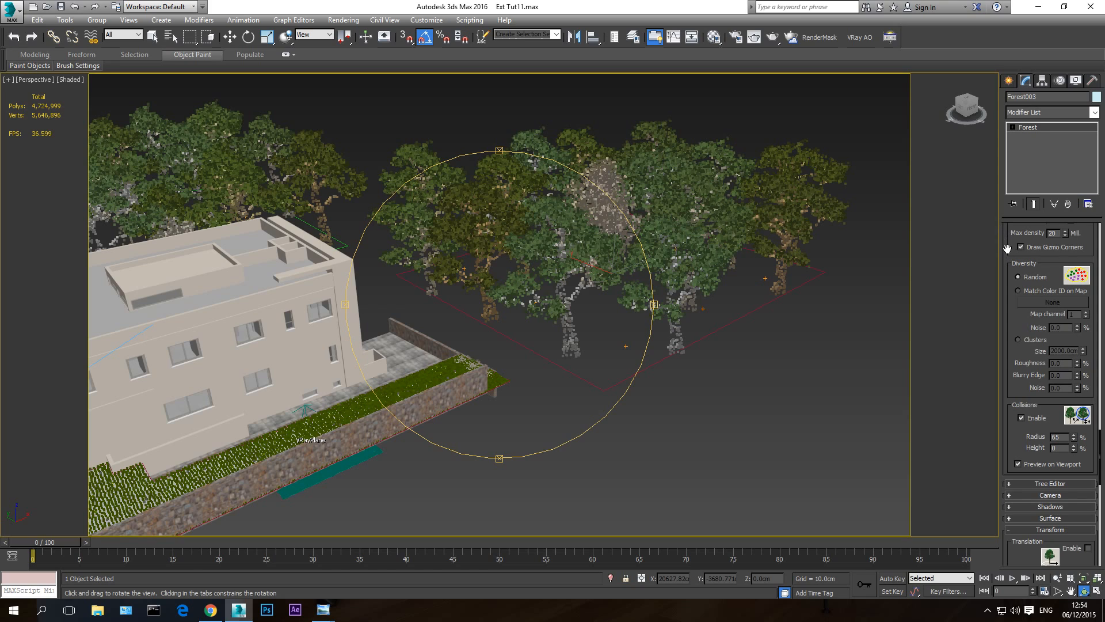
scroll(1007, 247, "up", 3)
scroll(1017, 268, "up", 3)
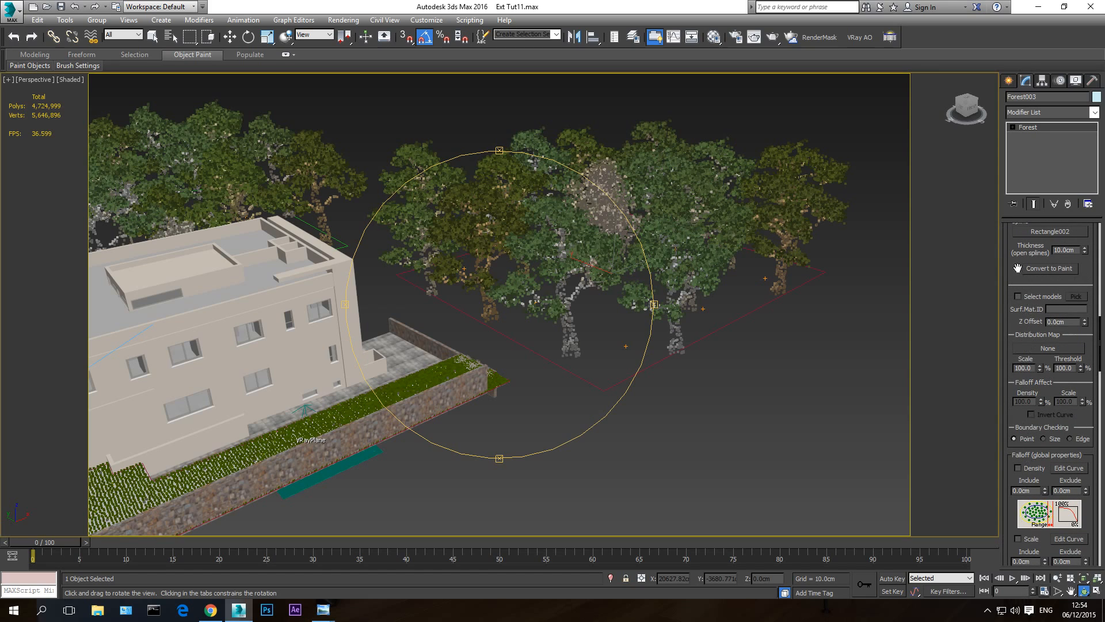
left_click_drag(1018, 268, 1020, 617)
scroll(1013, 277, "up", 4)
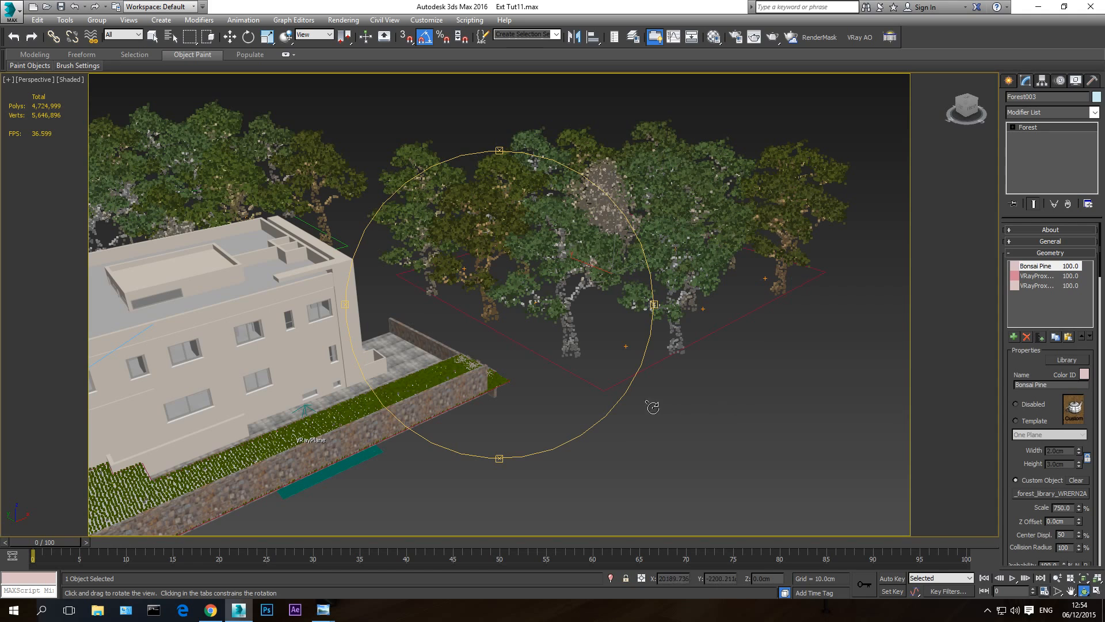
left_click_drag(572, 334, 539, 341)
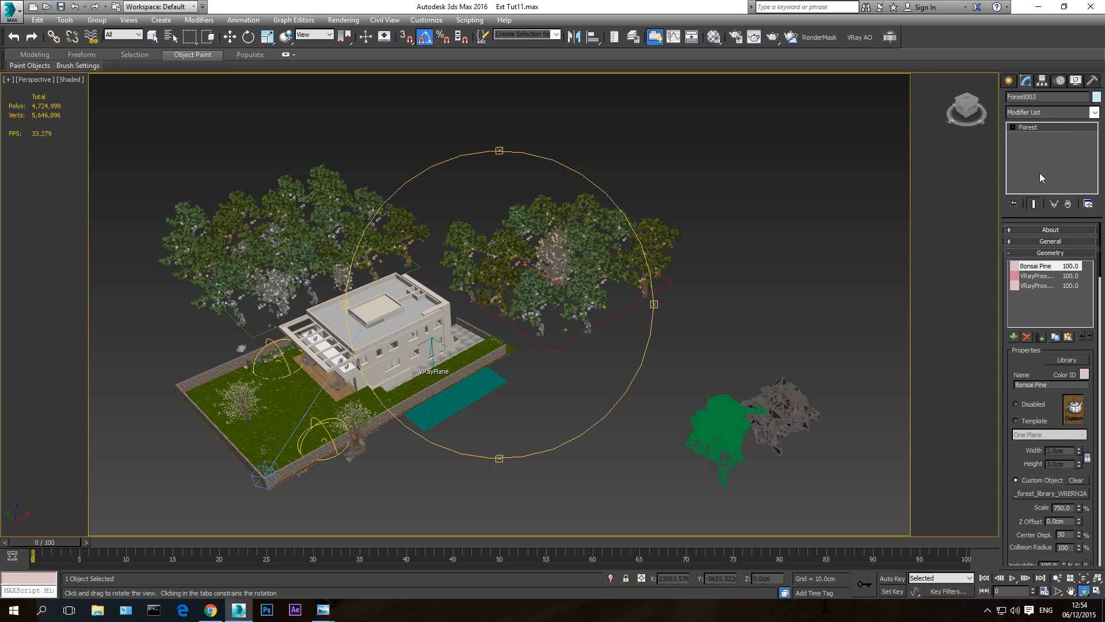
left_click(1031, 279)
left_click(1034, 285)
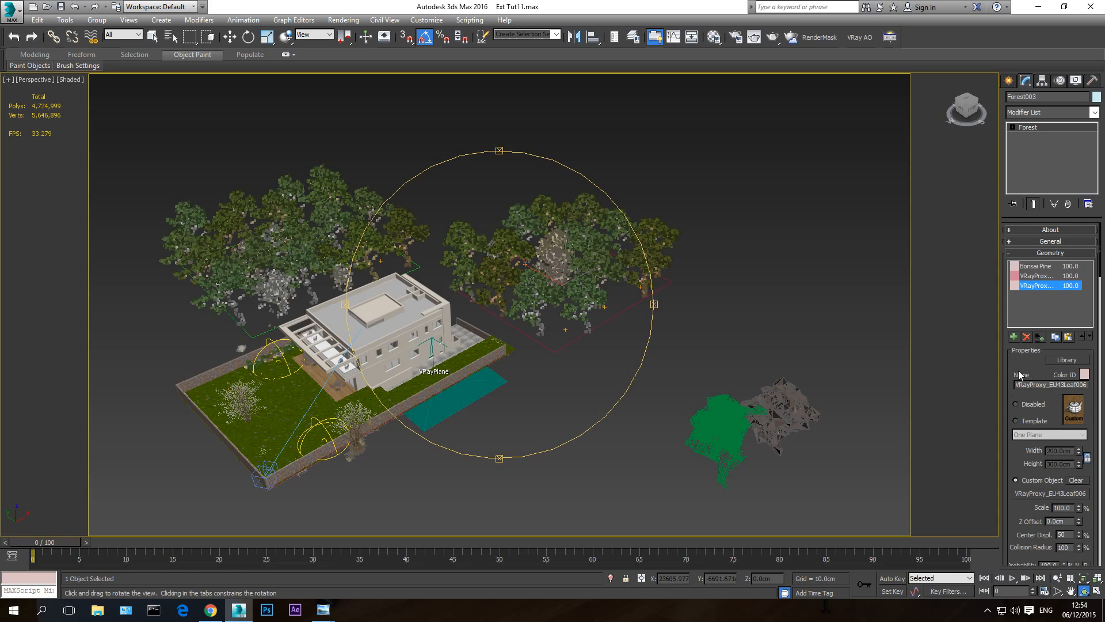
- Examine the tree forest's item properties, areas, distribution map, diversity and collision settings
left_click_drag(1018, 373, 1009, 88)
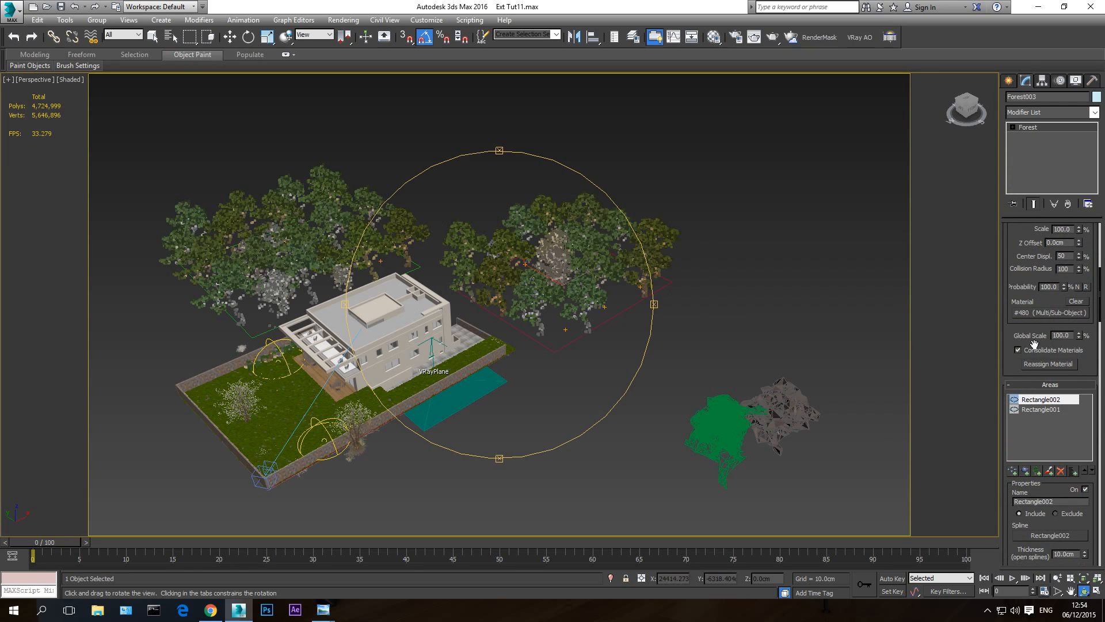
scroll(1006, 323, "up", 5)
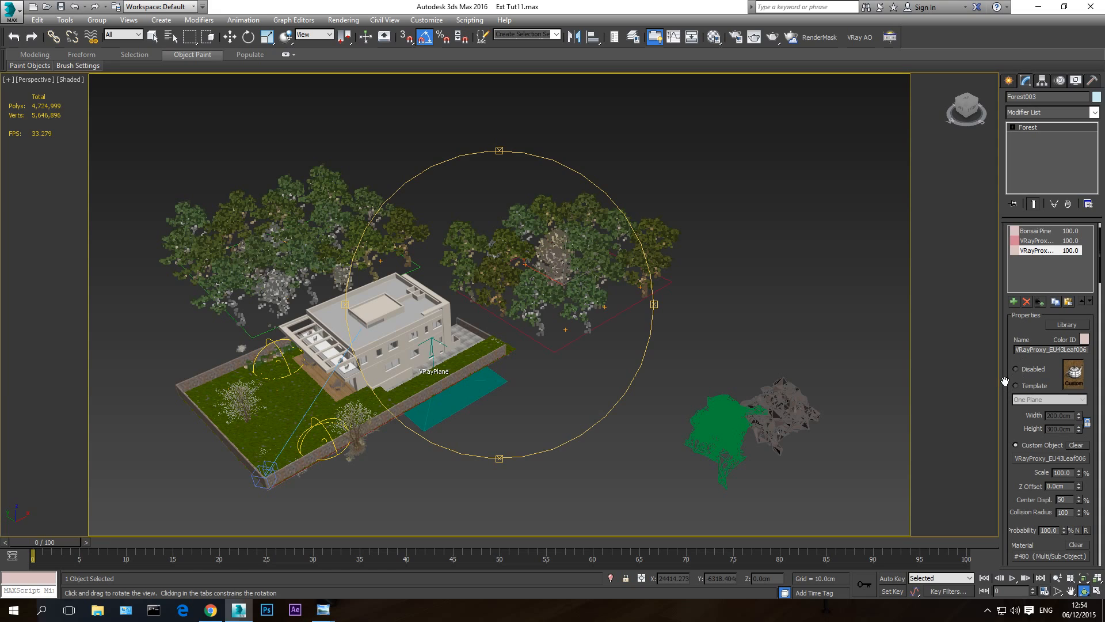
scroll(1005, 381, "down", 4)
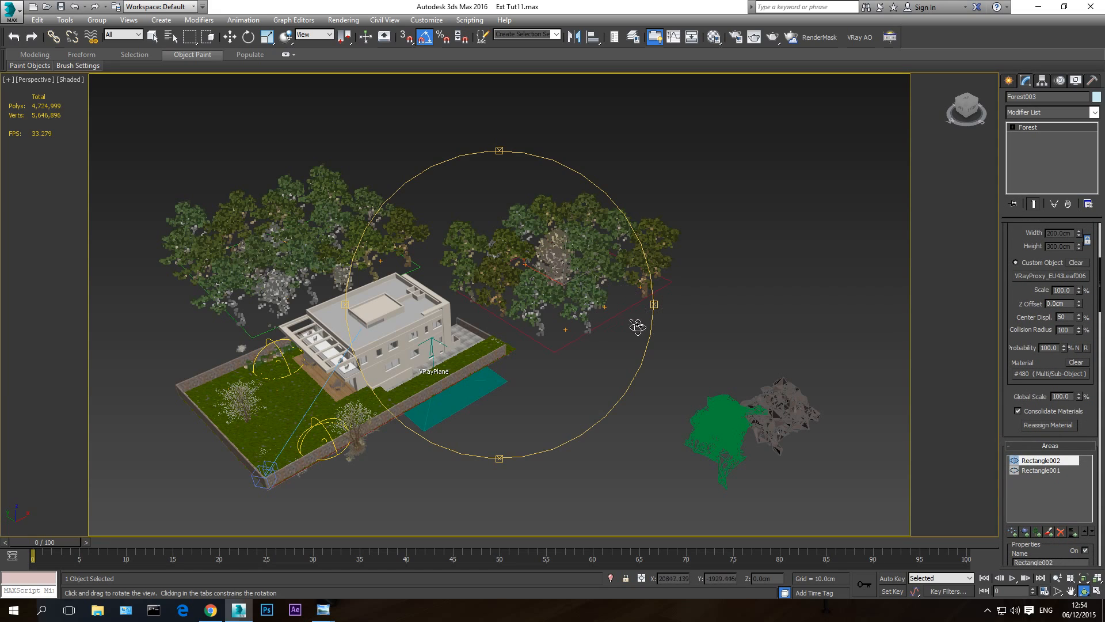
scroll(1025, 397, "down", 3)
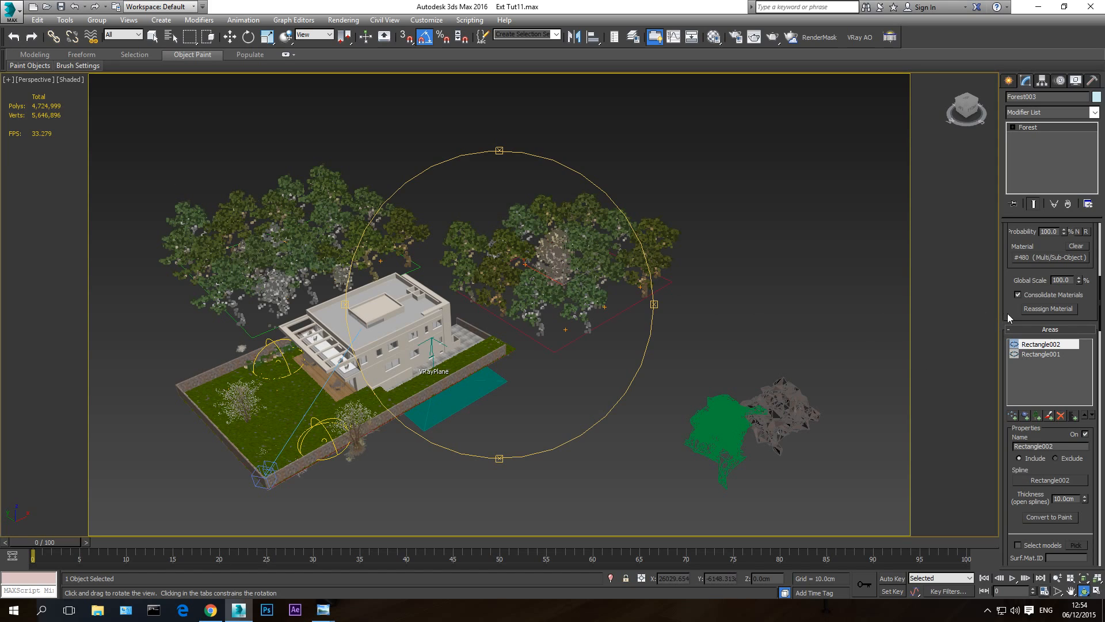
left_click_drag(1009, 308, 1026, 2)
left_click_drag(1010, 512, 1011, 280)
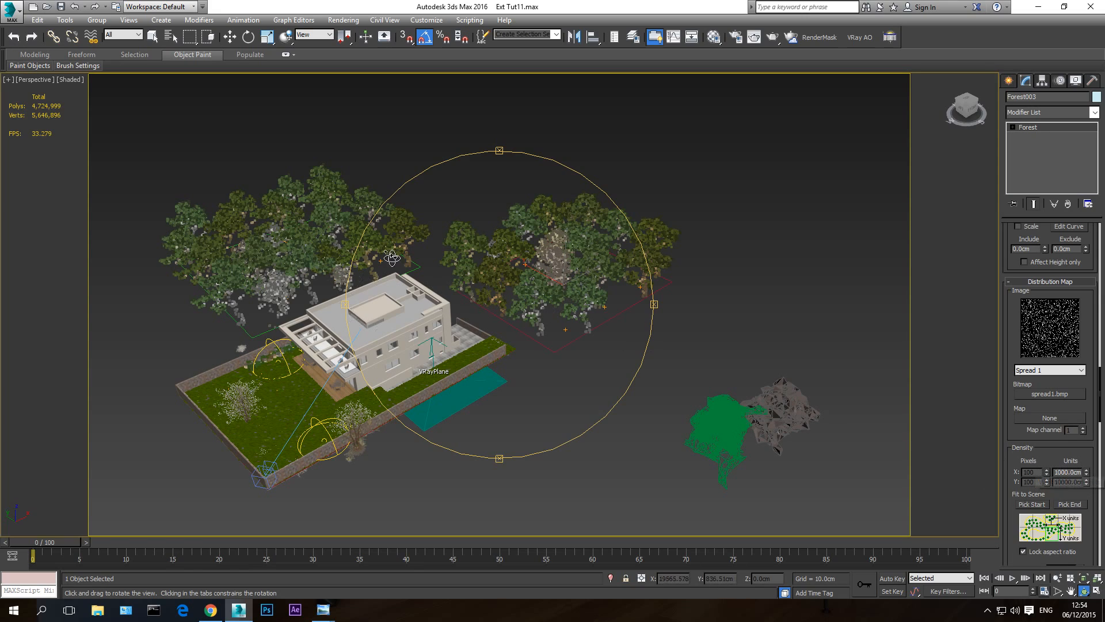
left_click_drag(1012, 439, 1007, 160)
scroll(1041, 375, "down", 3)
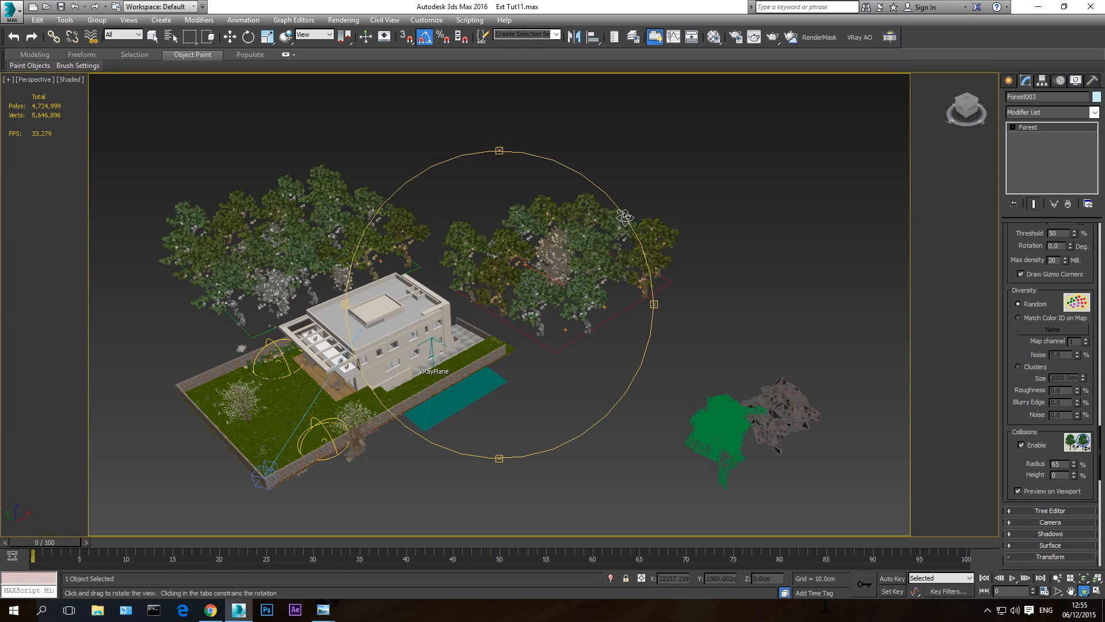
- Try a collision radius of 150% on the background tree forest and return it to 65%
left_click_drag(574, 303, 536, 290)
scroll(536, 290, "up", 4)
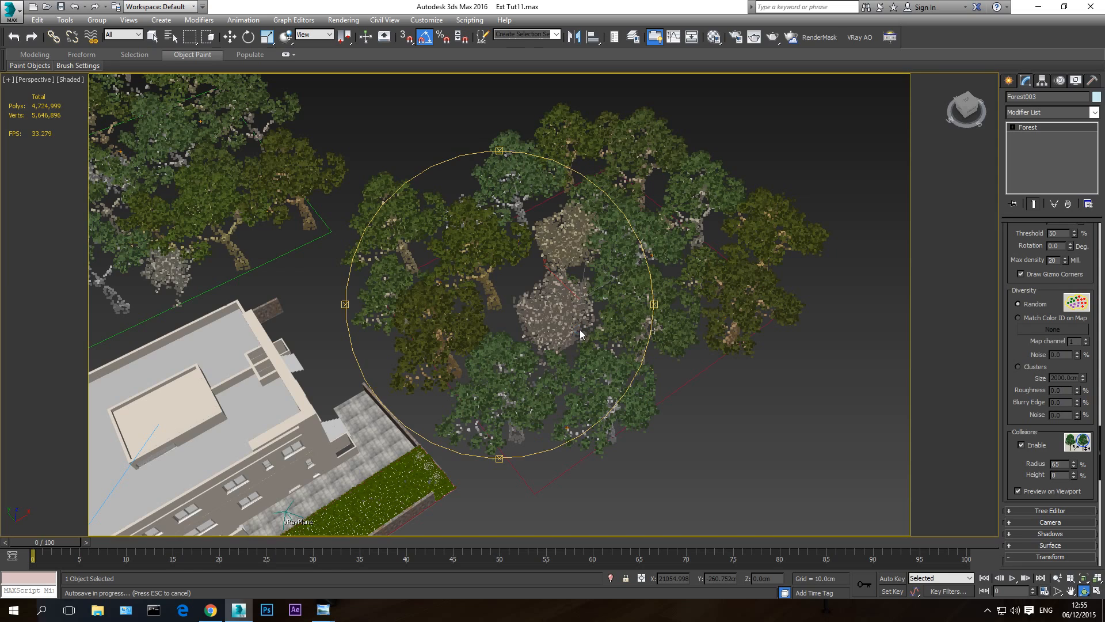
key("Escape")
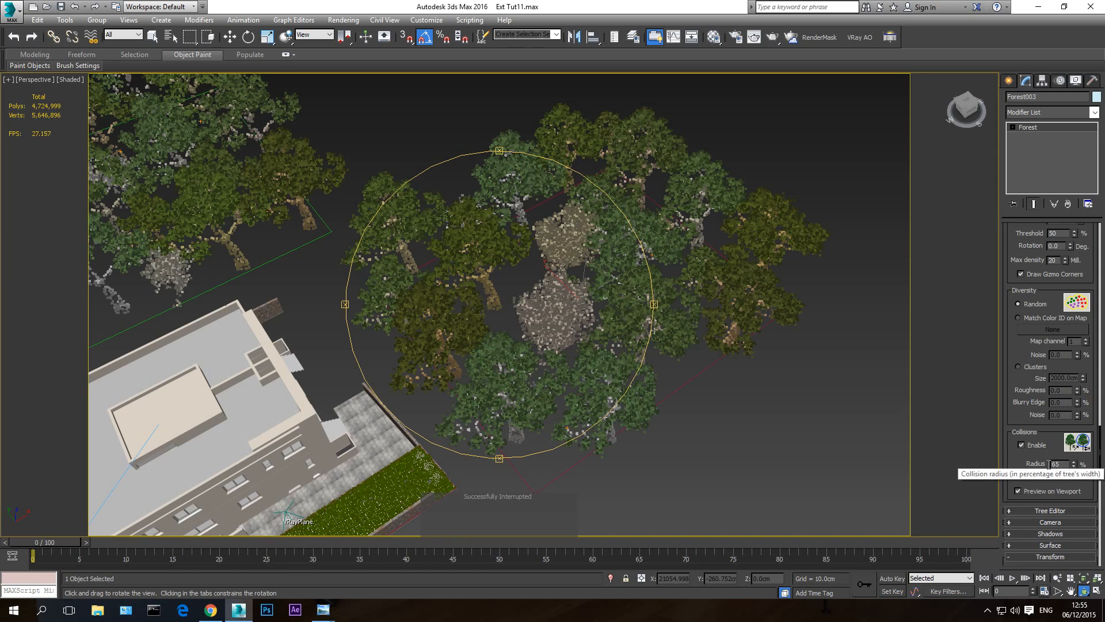
double_click(1062, 465)
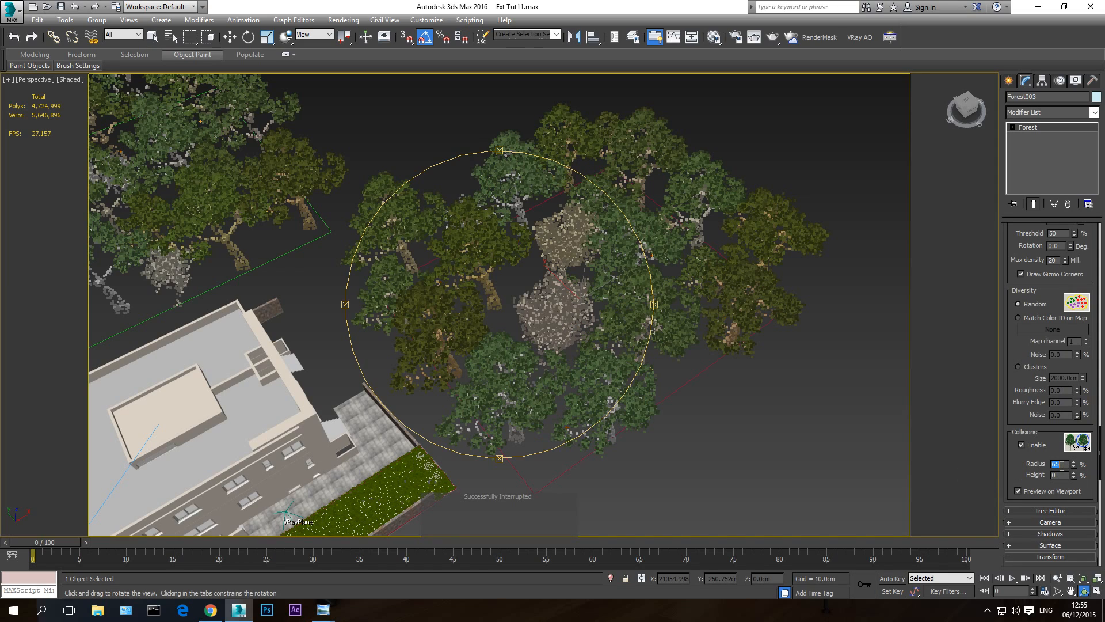
type("150")
key("Return")
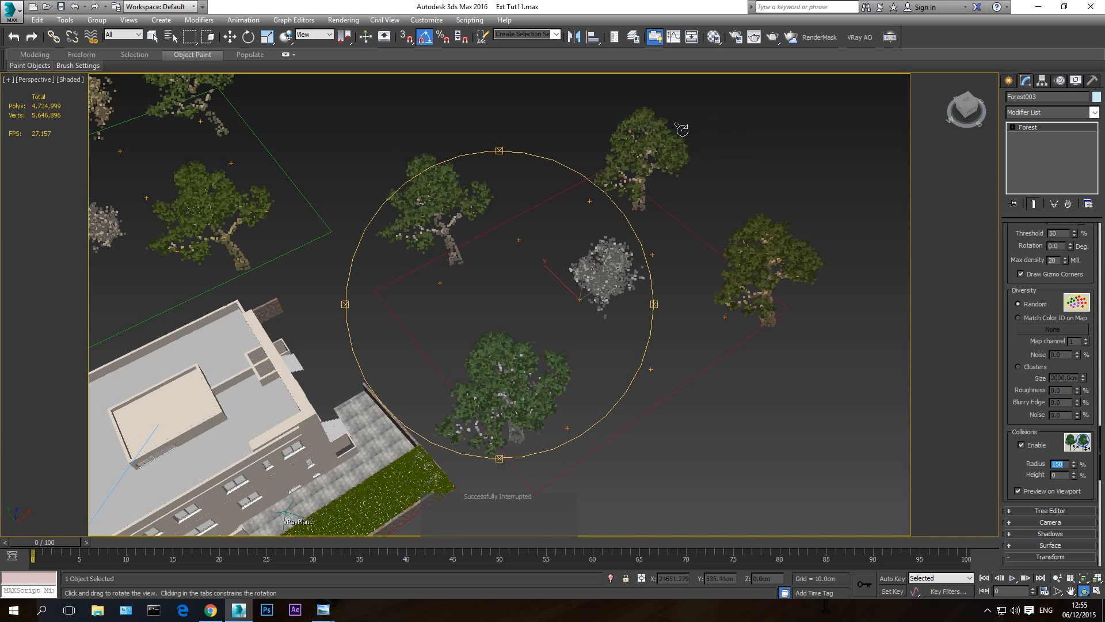
type("65")
key("Return")
left_click_drag(1010, 469, 1010, 250)
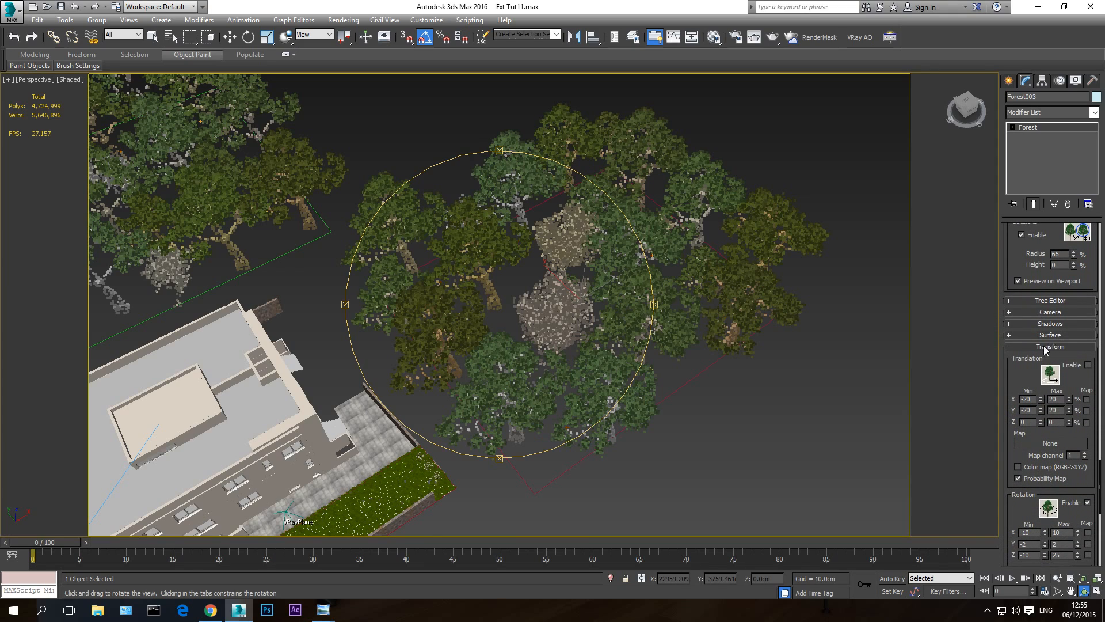
scroll(1037, 362, "down", 3)
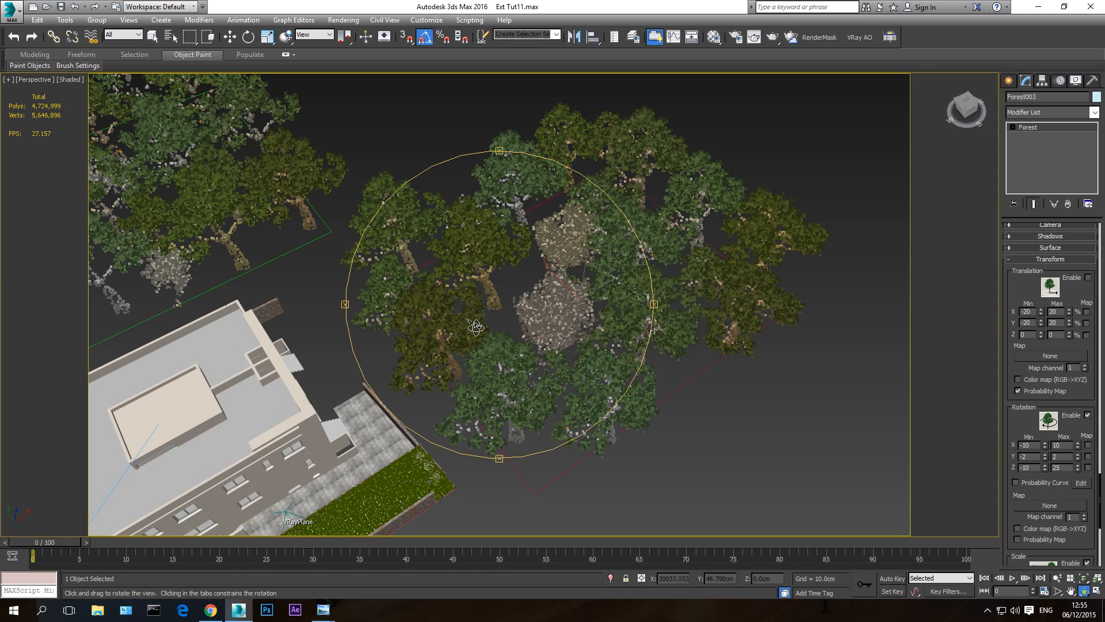
left_click_drag(475, 326, 508, 297)
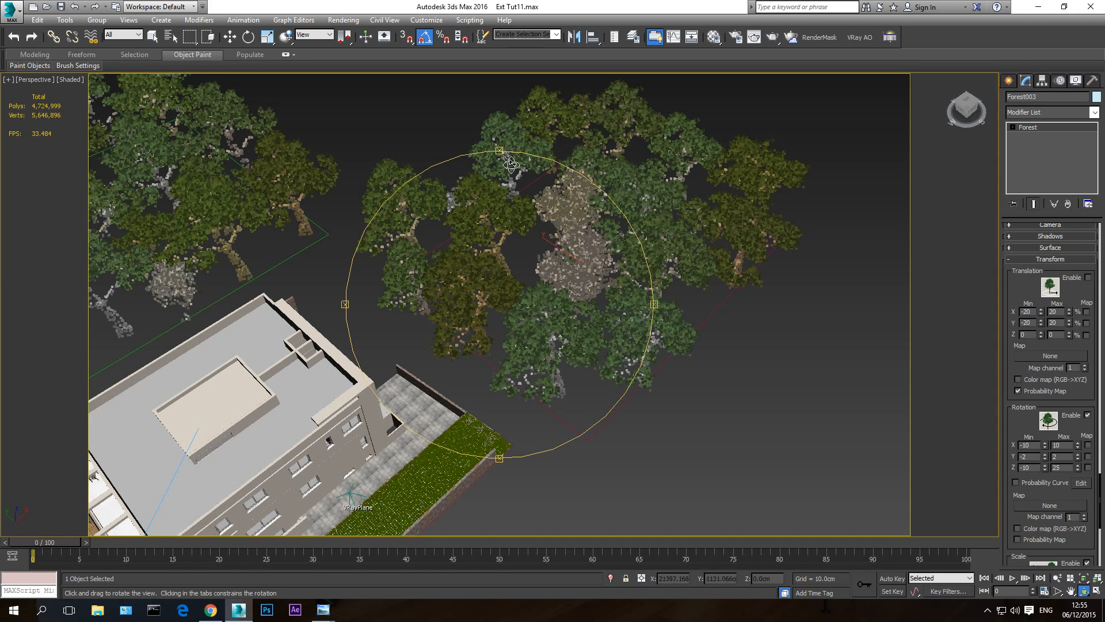
- Examine the background tree forest from several angles and review its random rotation, scale and mirroring settings
left_click_drag(584, 264, 555, 206)
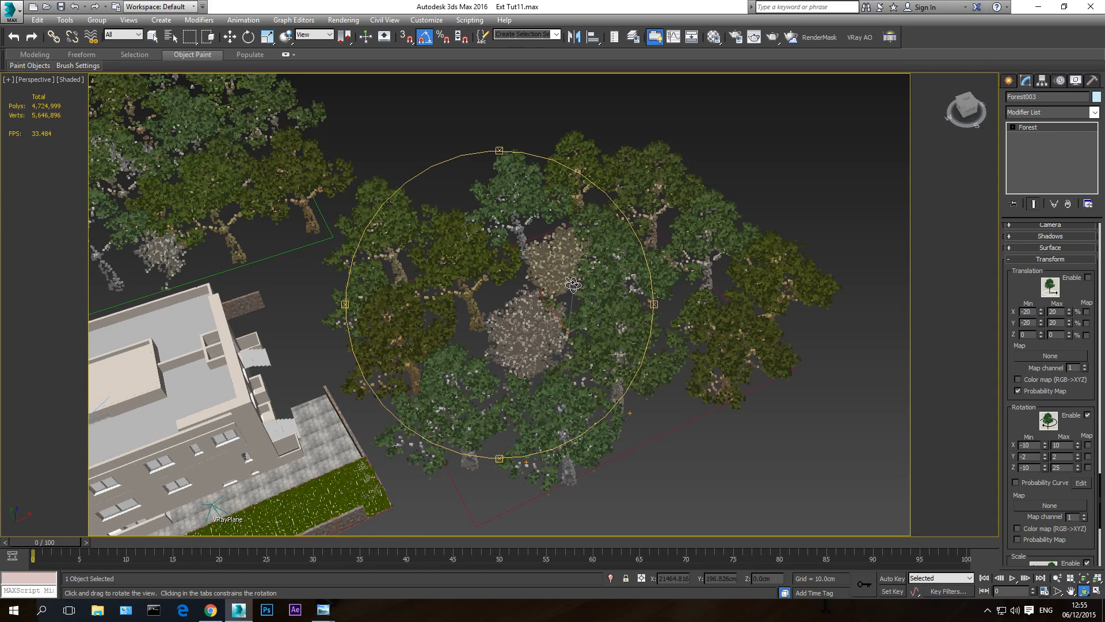
left_click_drag(571, 336, 569, 316)
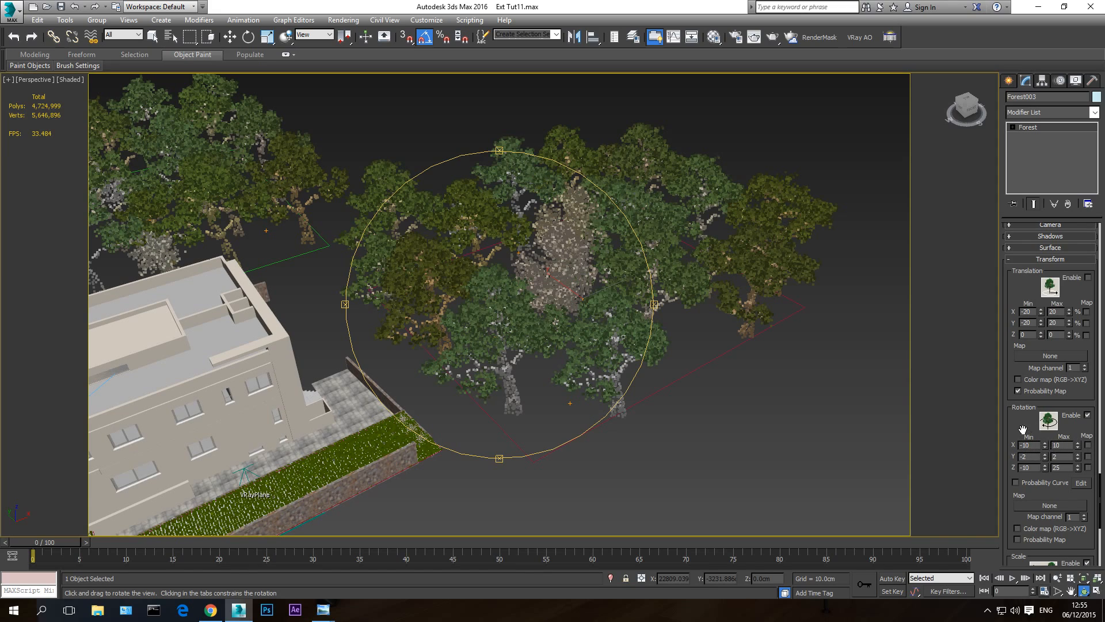
scroll(1023, 429, "down", 5)
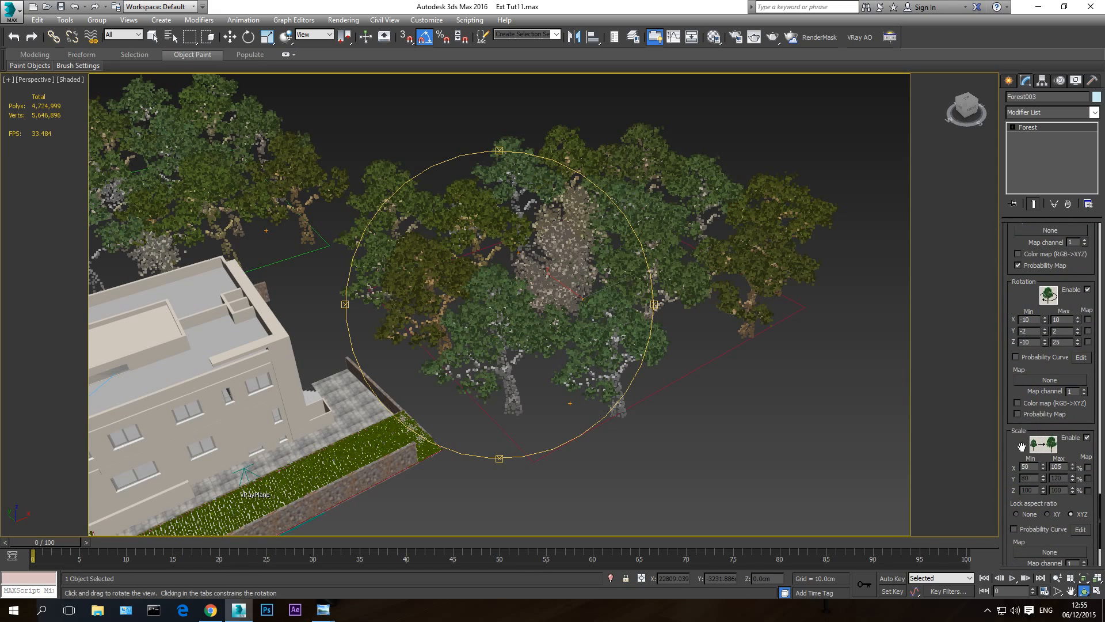
left_click_drag(1022, 446, 1015, 426)
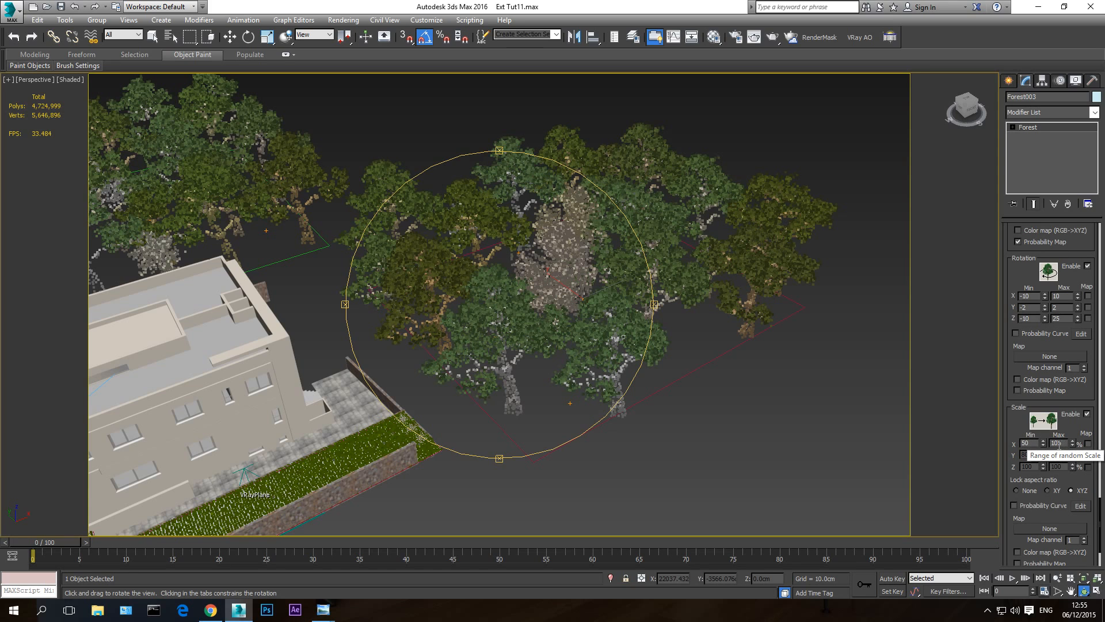
left_click_drag(519, 342, 507, 308)
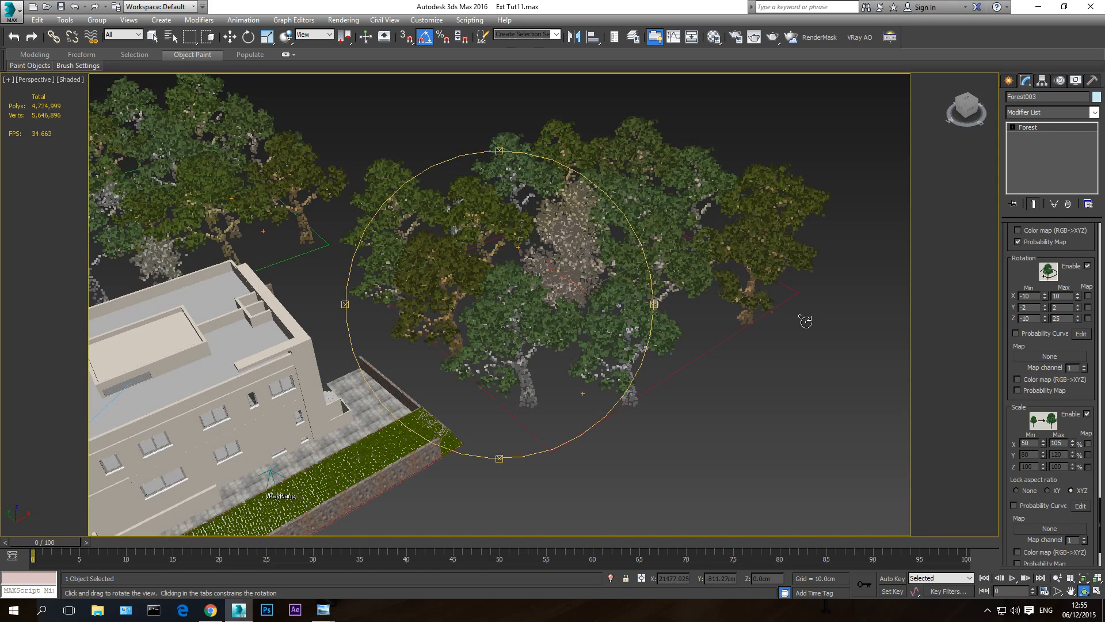
left_click_drag(1015, 428, 1012, 331)
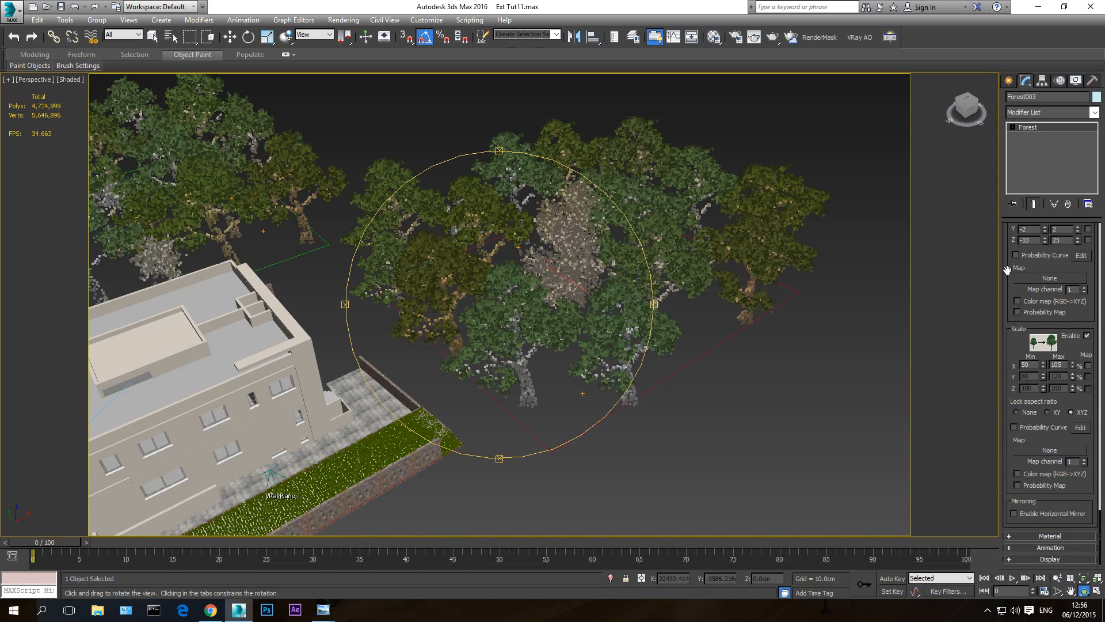
middle_click_drag(523, 325, 554, 363)
scroll(537, 378, "down", 4)
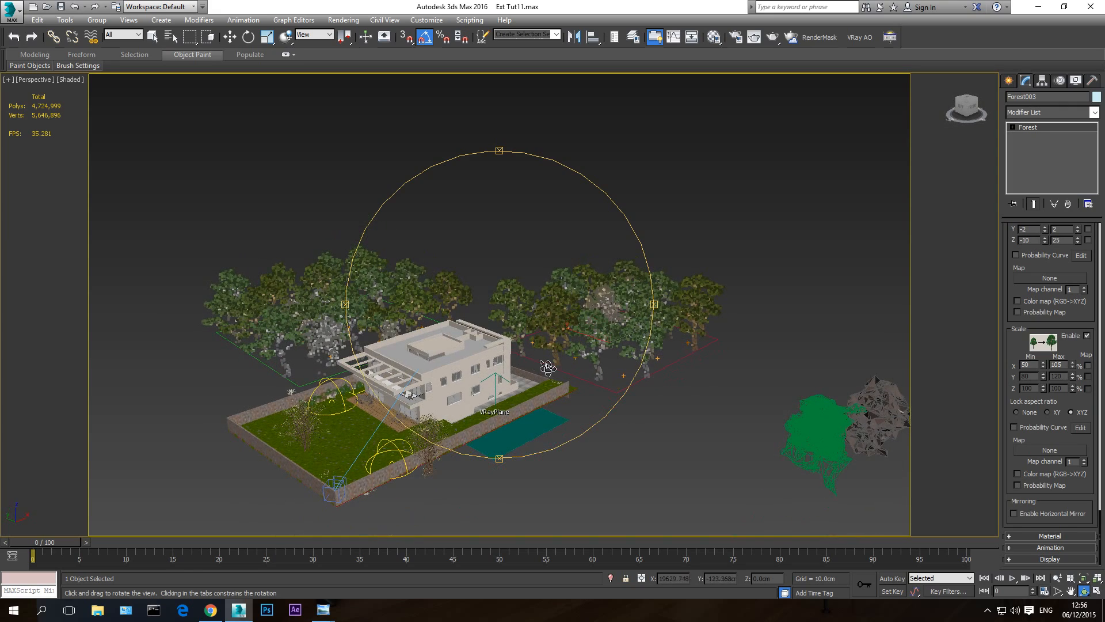
scroll(537, 378, "up", 3)
middle_click_drag(539, 378, 522, 371)
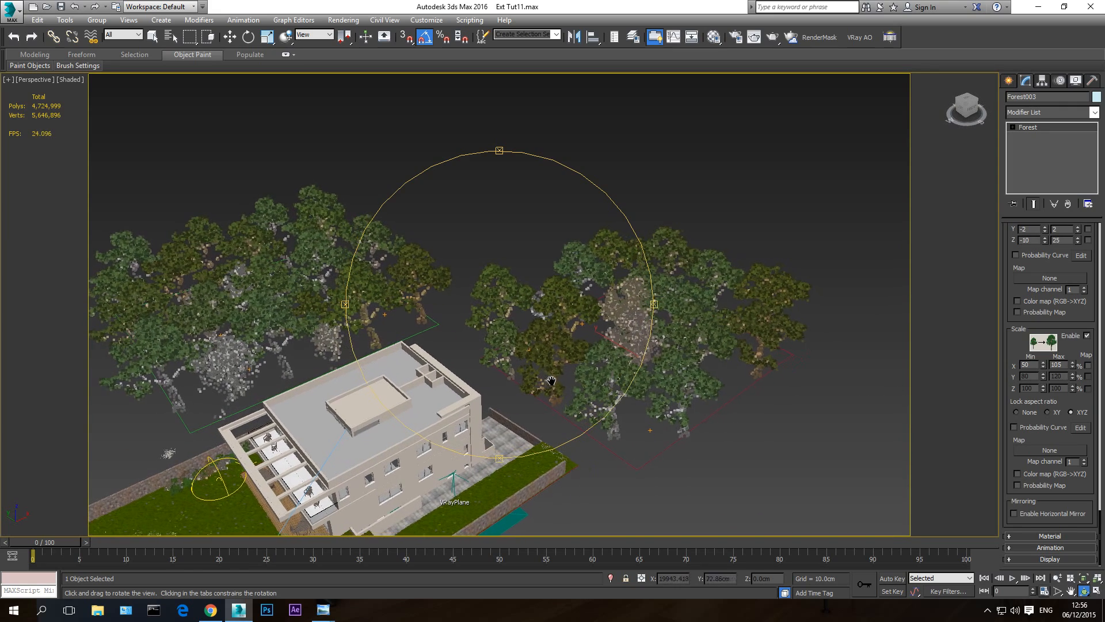
- Set the upper limit of the tree forest's random color tint strength to 10% in its material settings
left_click(1051, 538)
left_click_drag(607, 354, 610, 328)
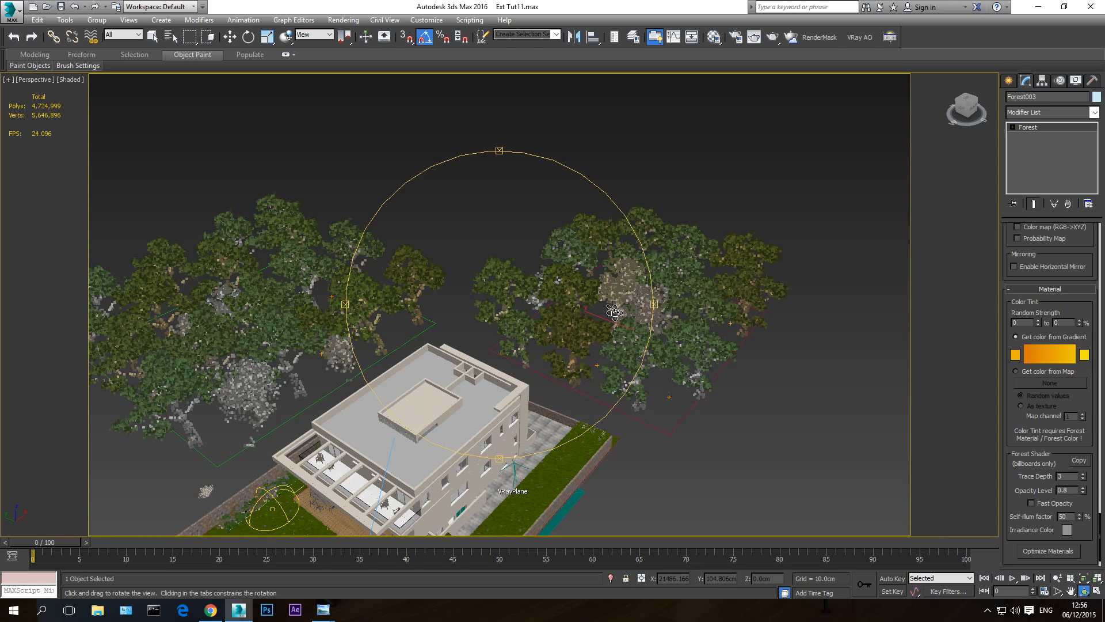
left_click_drag(562, 299, 529, 302)
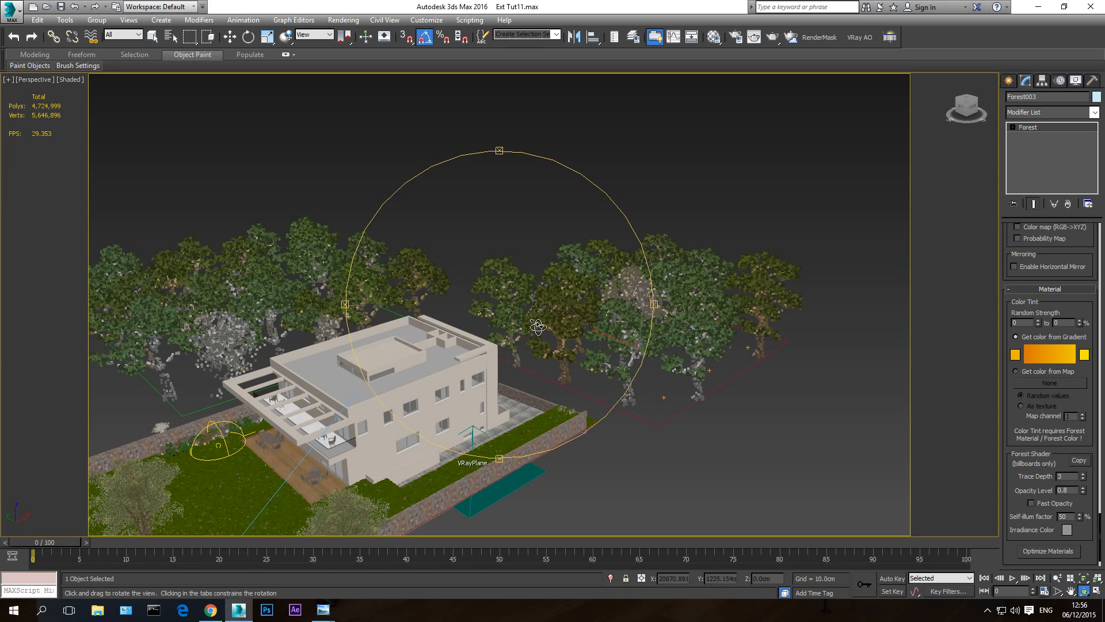
left_click_drag(539, 327, 473, 419)
key("w")
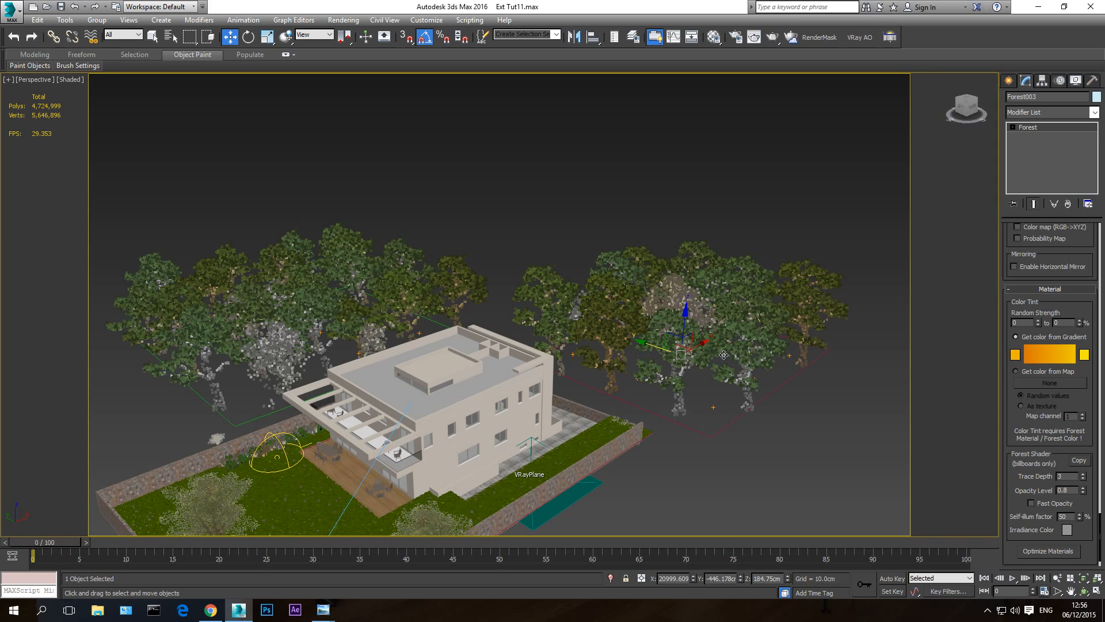
middle_click_drag(684, 304, 661, 317)
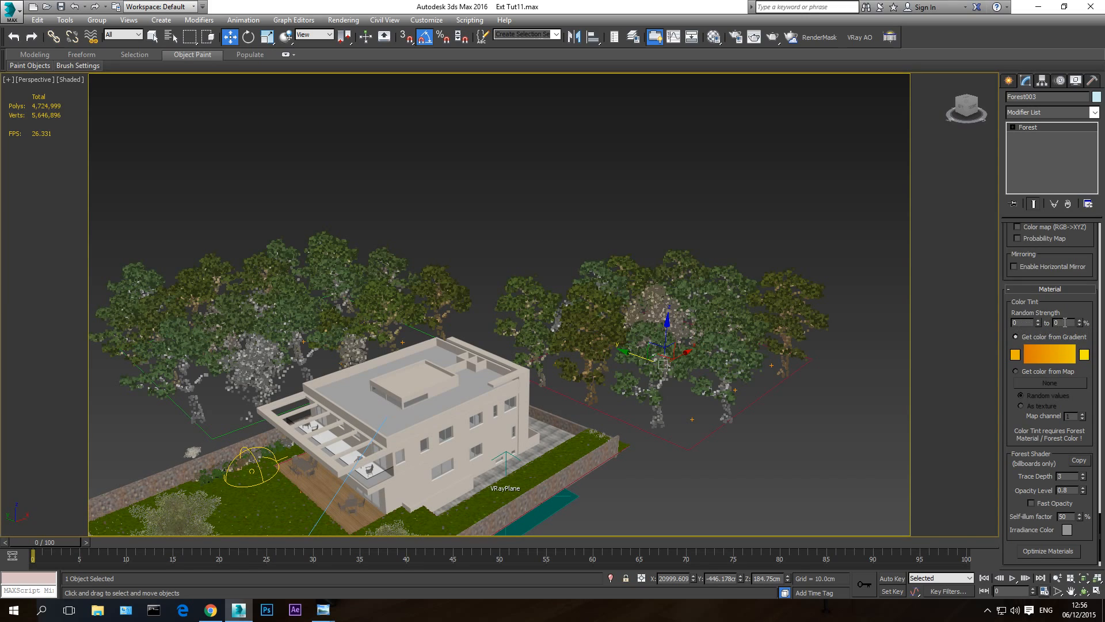
key("Return")
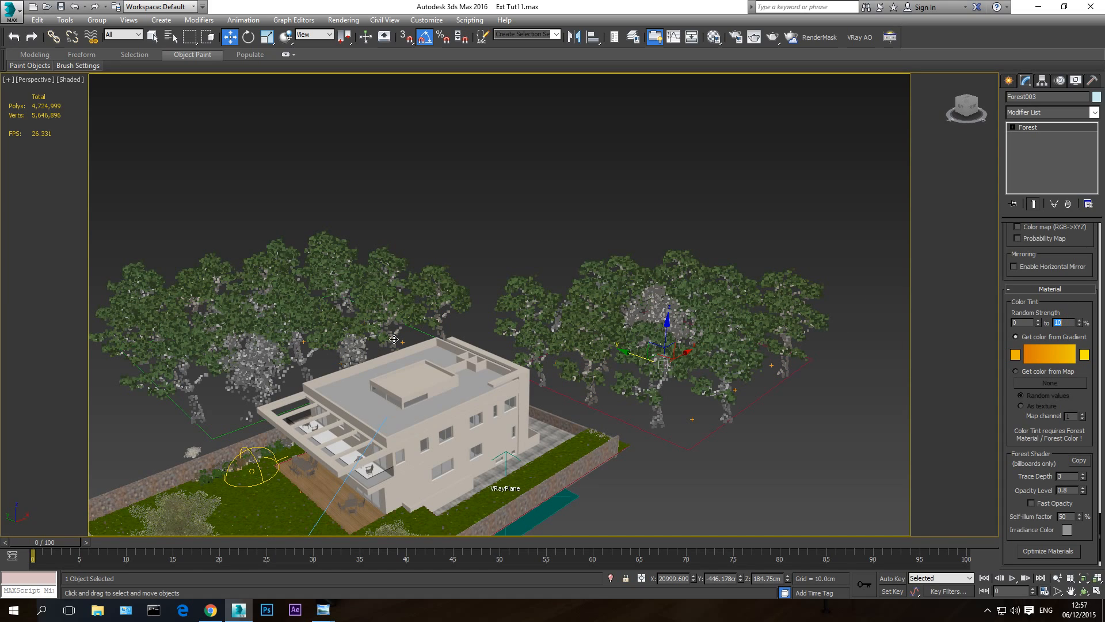
- Run the Material Optimizer on the selected tree forest for VRay with Forest Color applied, accept the material changes and deselect the forest
left_click_drag(1011, 412, 1014, 375)
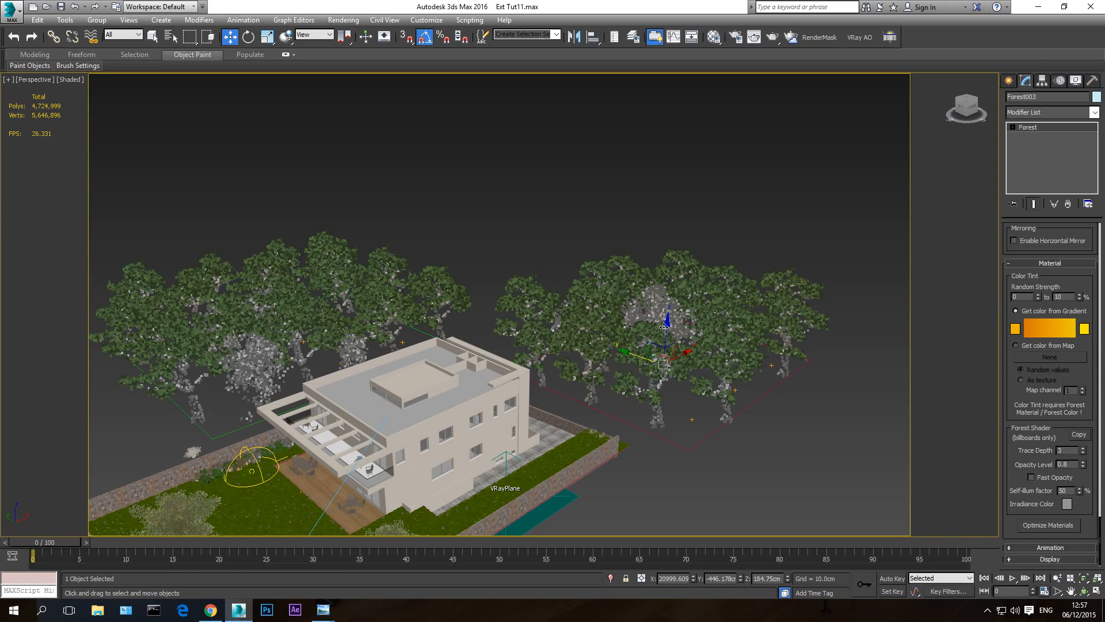
left_click(1051, 526)
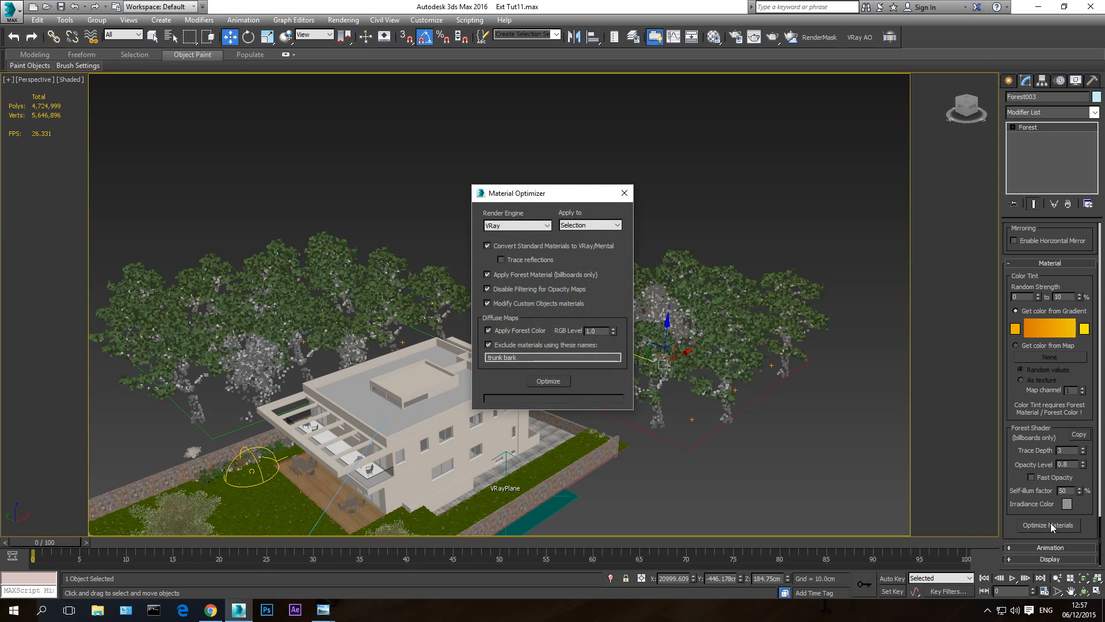
left_click(547, 381)
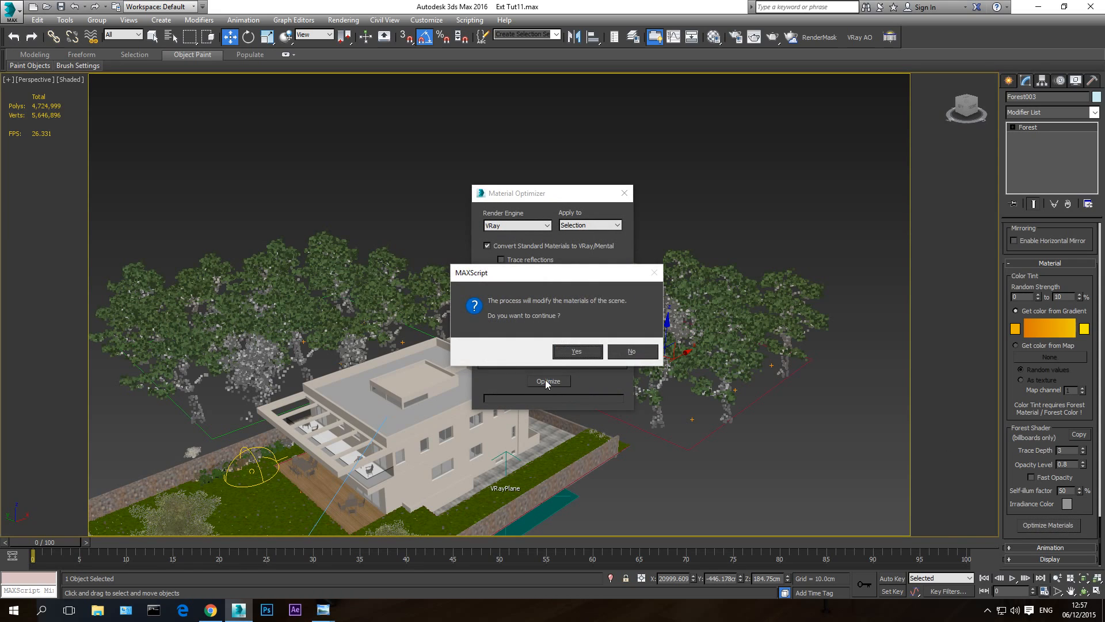
left_click(569, 353)
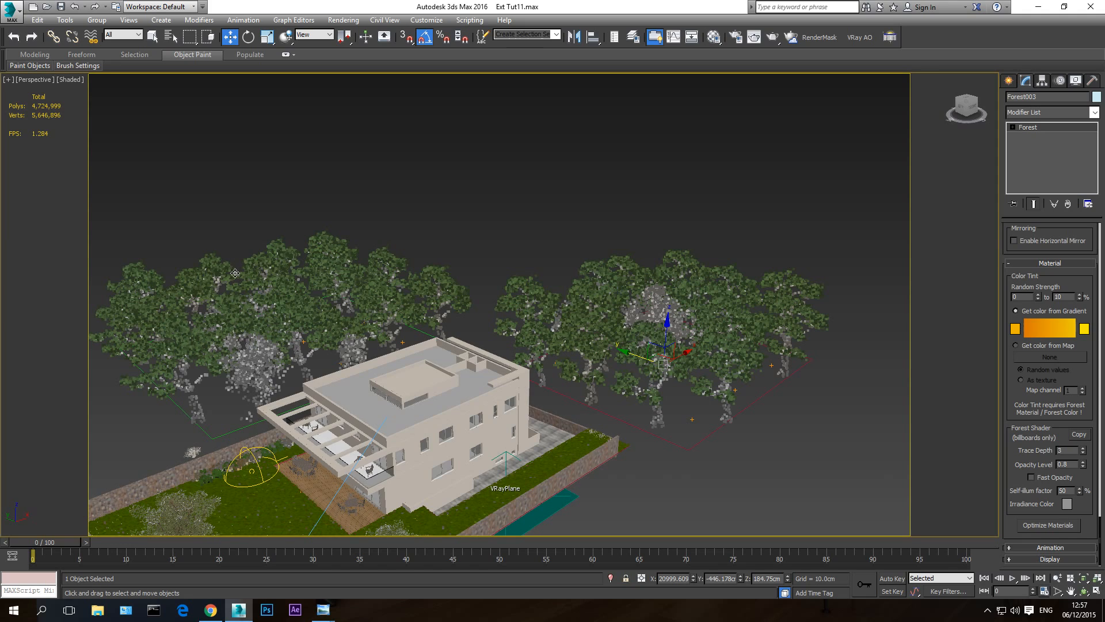
left_click(754, 182)
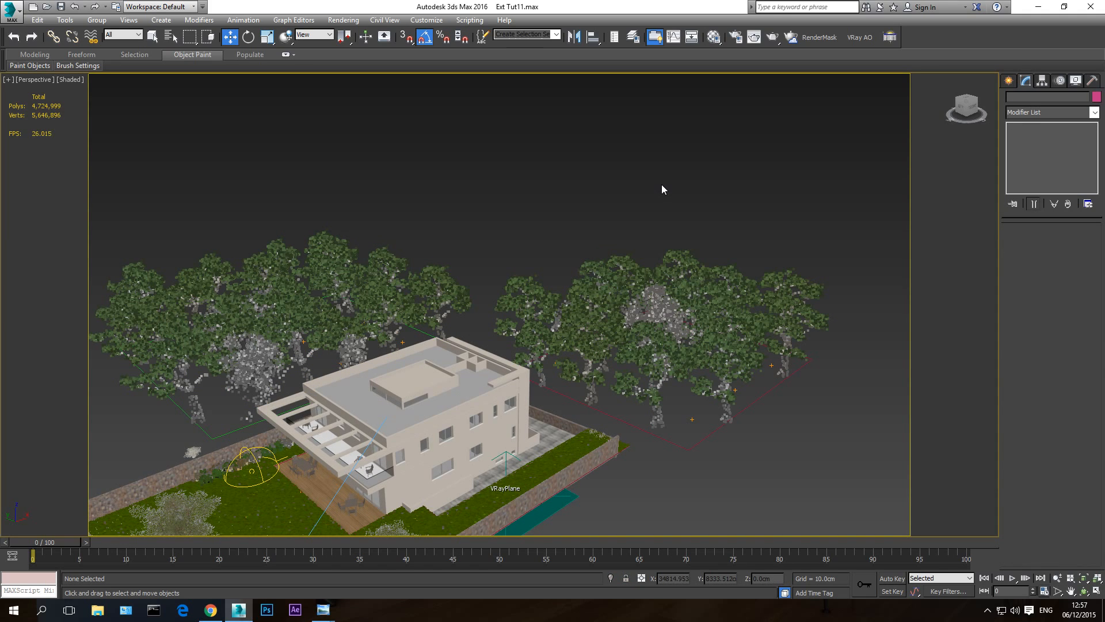
- Return to the VRayCam001 view, compare the saved house renders with and without the mixed trees in Windows Photo Viewer, and close the images
key("c")
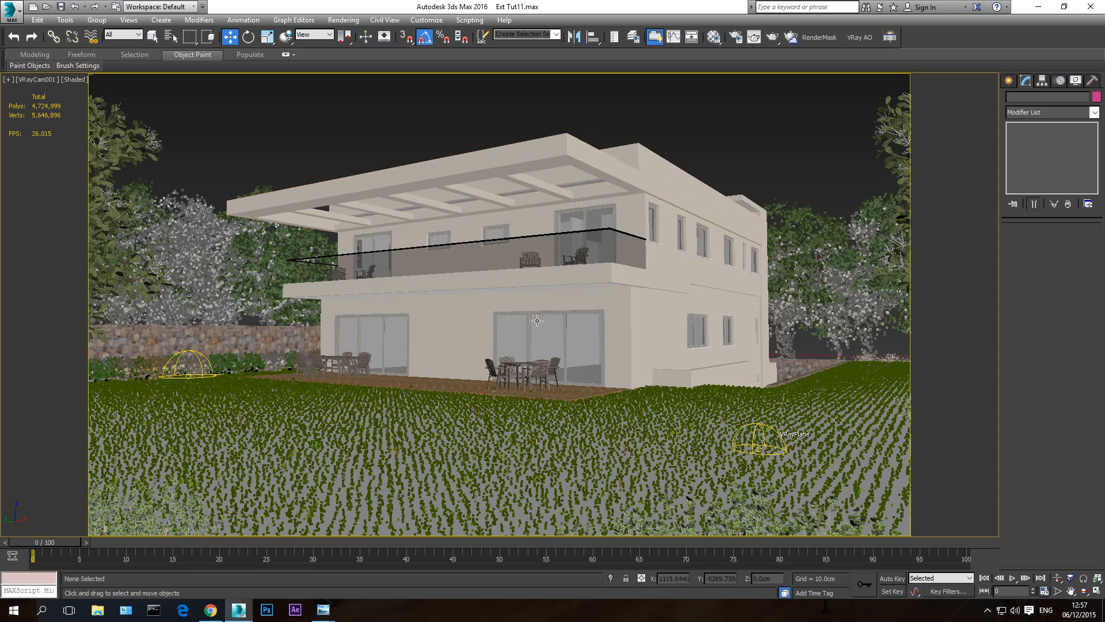
mouse_move(323, 609)
left_click(261, 559)
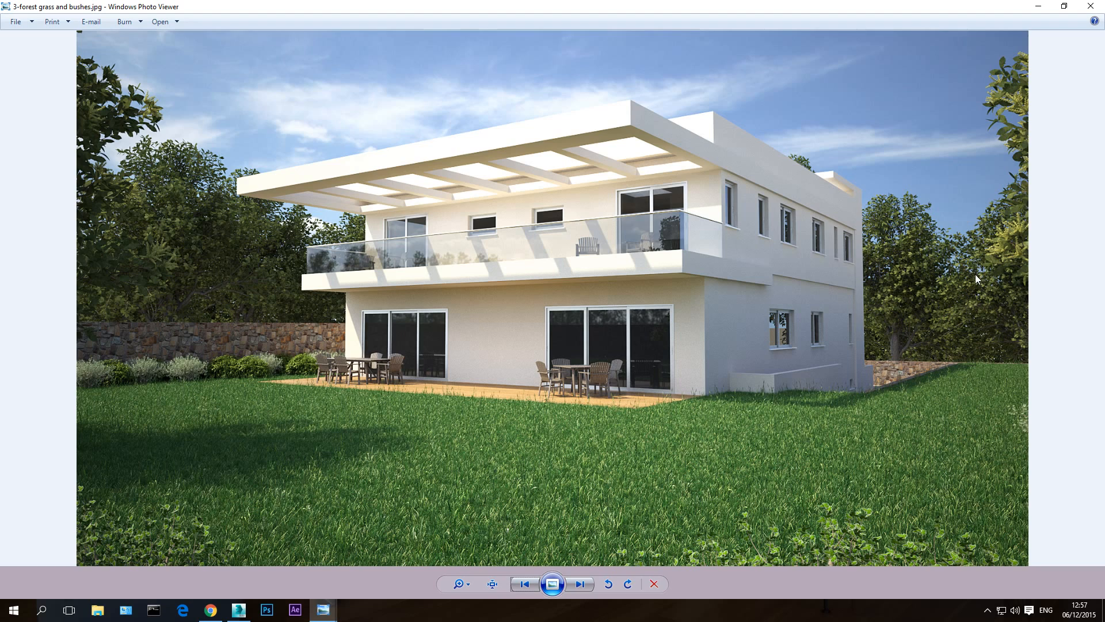
left_click(577, 583)
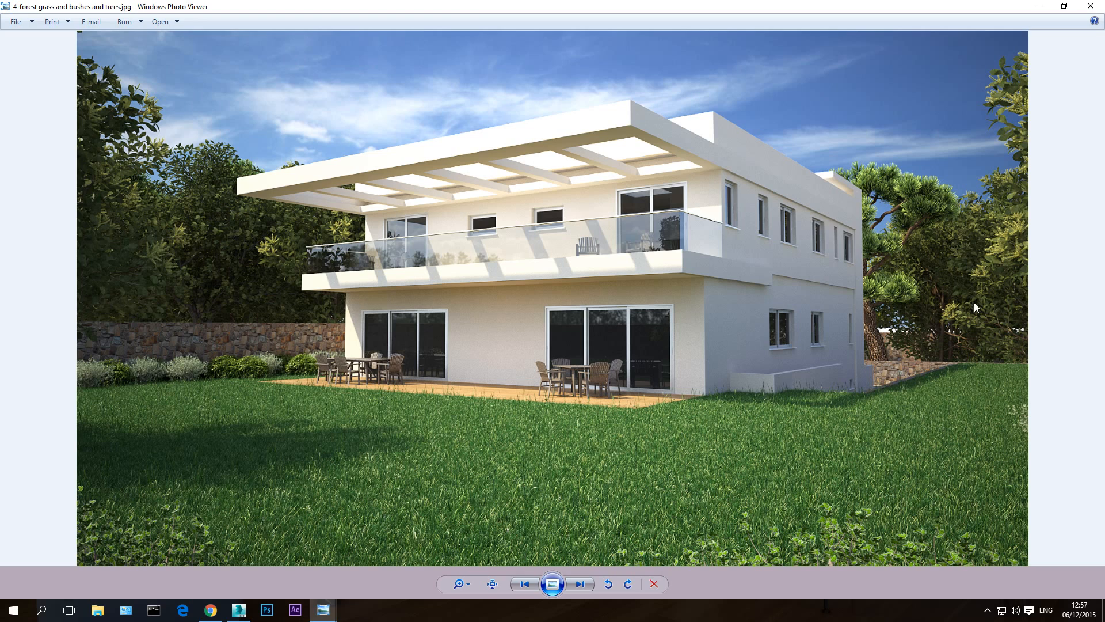
left_click(525, 593)
left_click(580, 585)
left_click(581, 585)
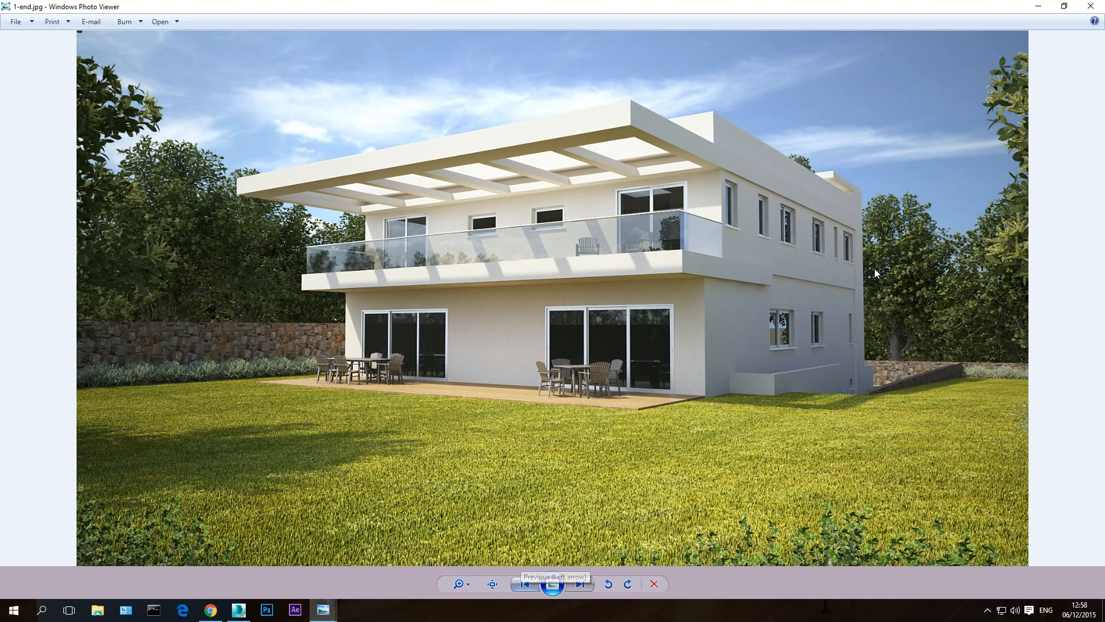
left_click(525, 584)
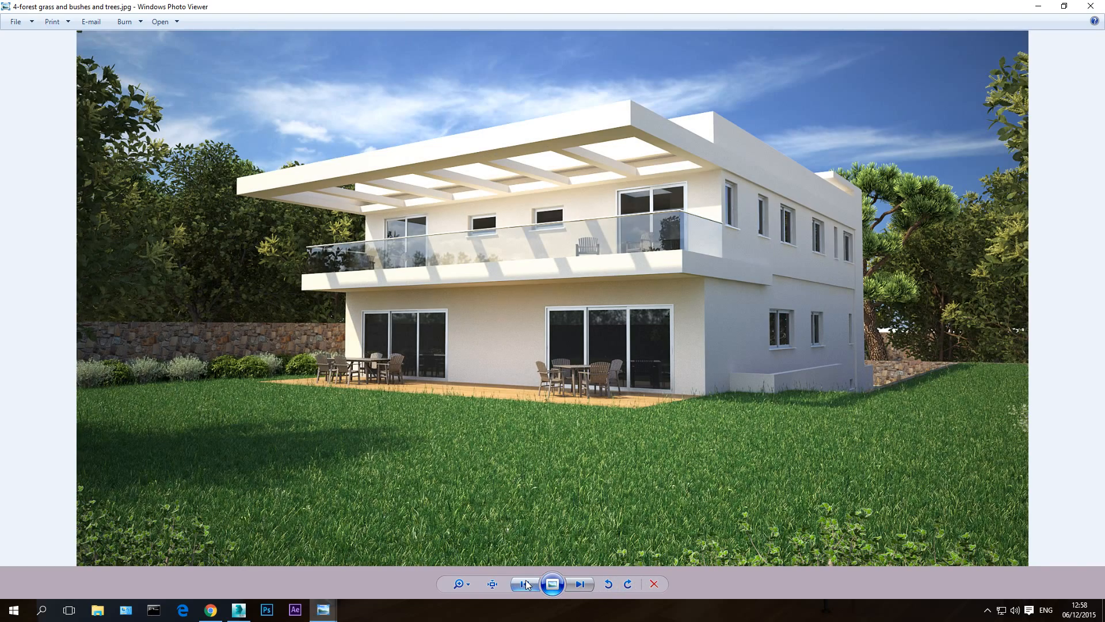
left_click(1091, 7)
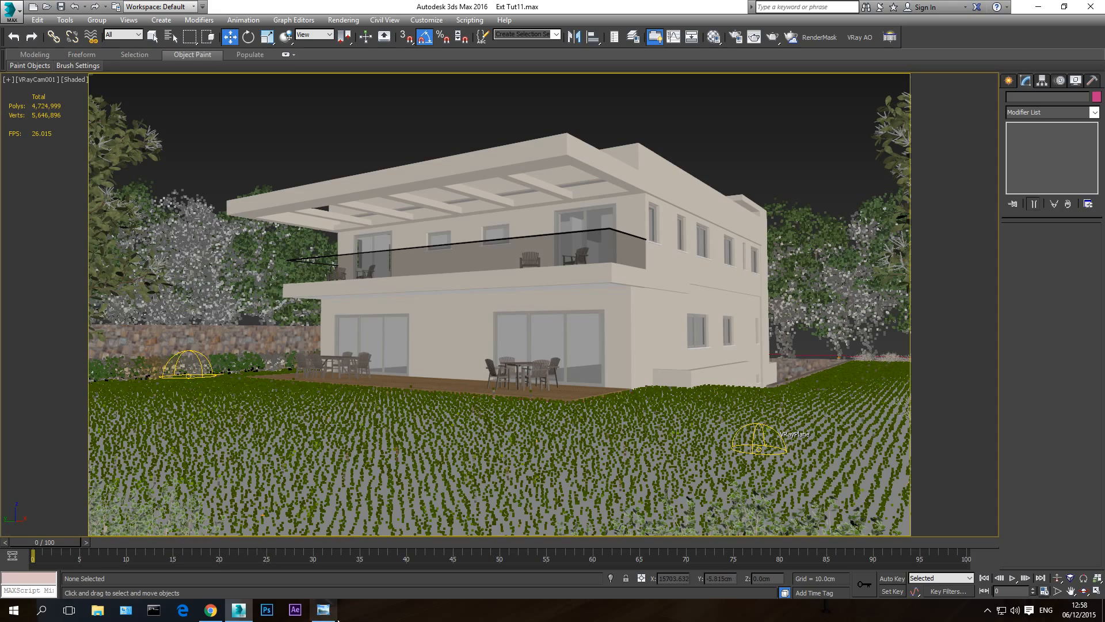
- Switch to the open 1PH_out.jpg aerial render and inspect its scattered trees, shrubs and parking areas up close
left_click(322, 611)
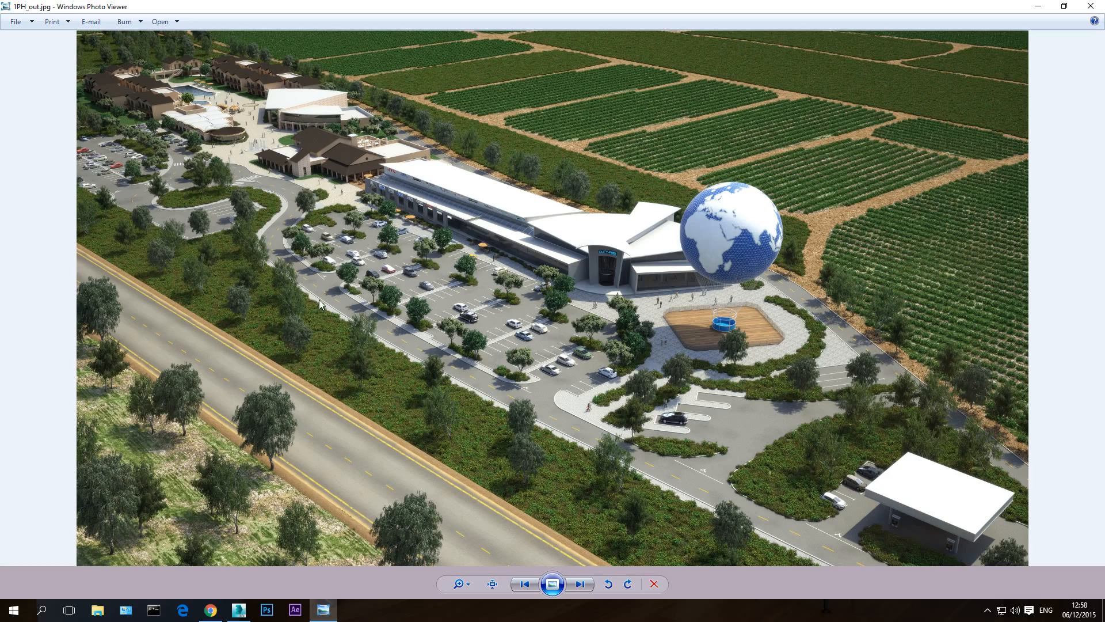
scroll(440, 283, "up", 4)
left_click_drag(156, 93, 583, 462)
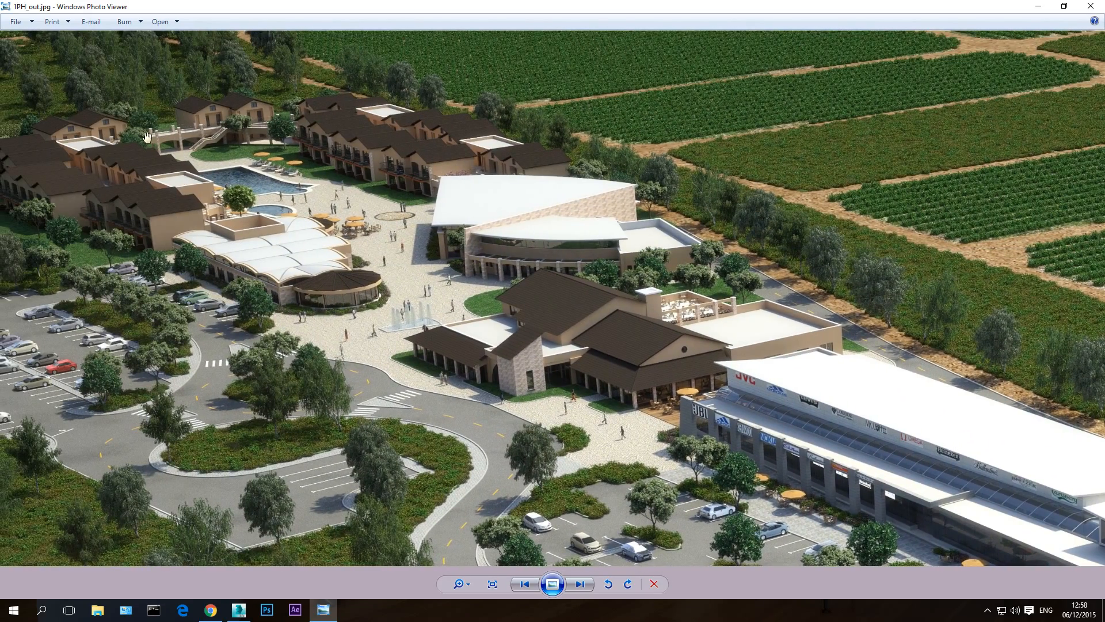
left_click_drag(197, 79, 235, 81)
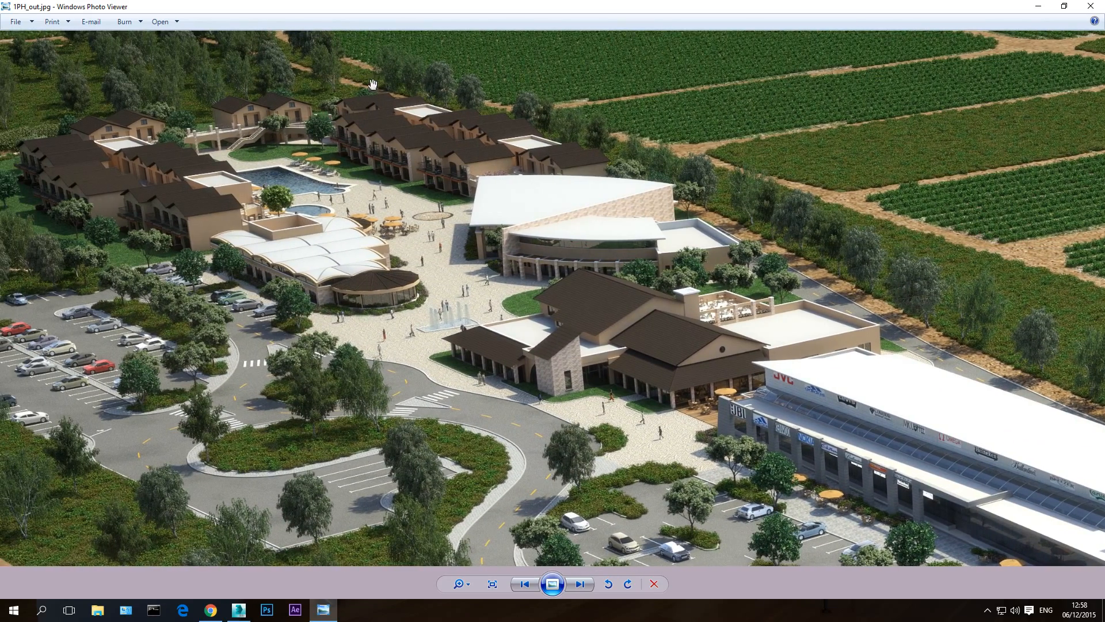
left_click_drag(468, 443, 353, 393)
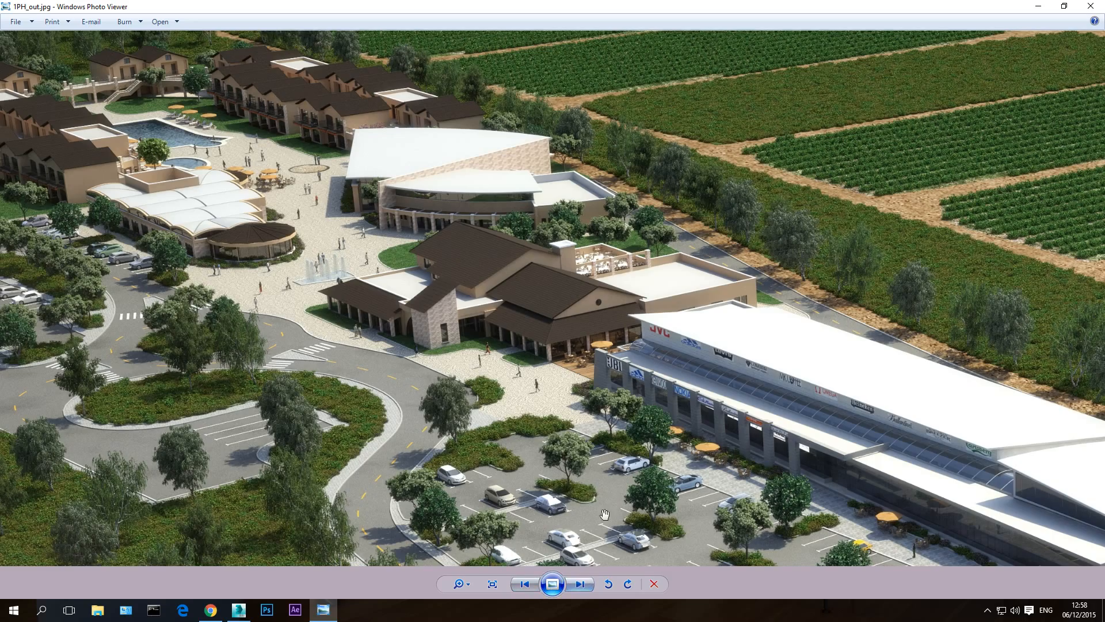
left_click_drag(605, 514, 331, 163)
left_click_drag(607, 335, 413, 171)
left_click_drag(716, 227, 679, 317)
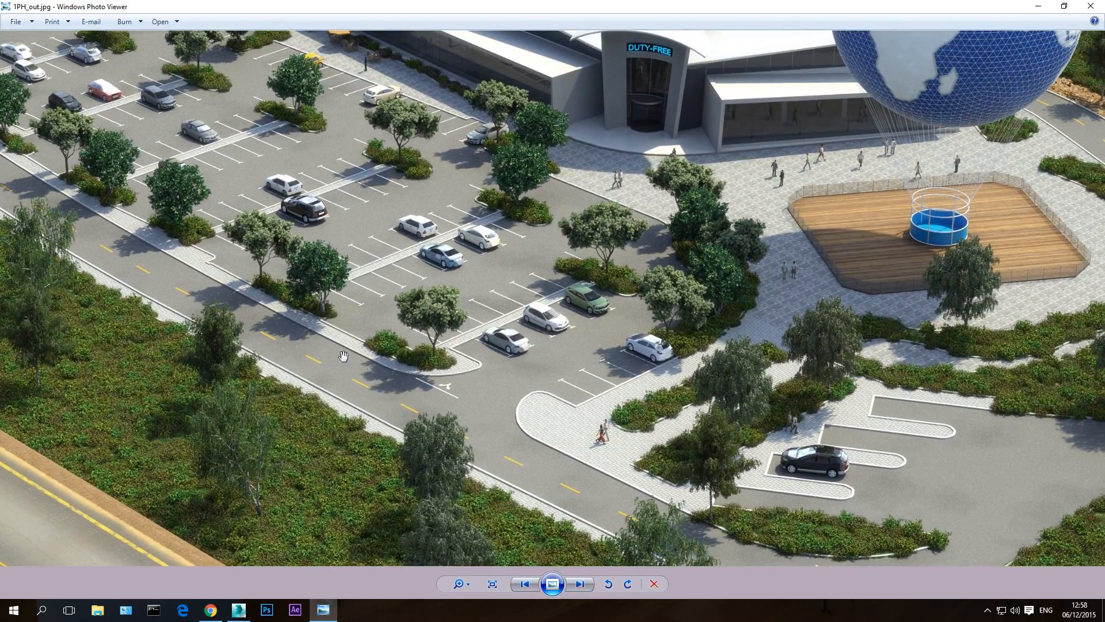
scroll(385, 357, "down", 5)
- Switch to Chrome, view the Forest Pack tutorials page on the iToo Software site, and return to 3ds Max
left_click(211, 610)
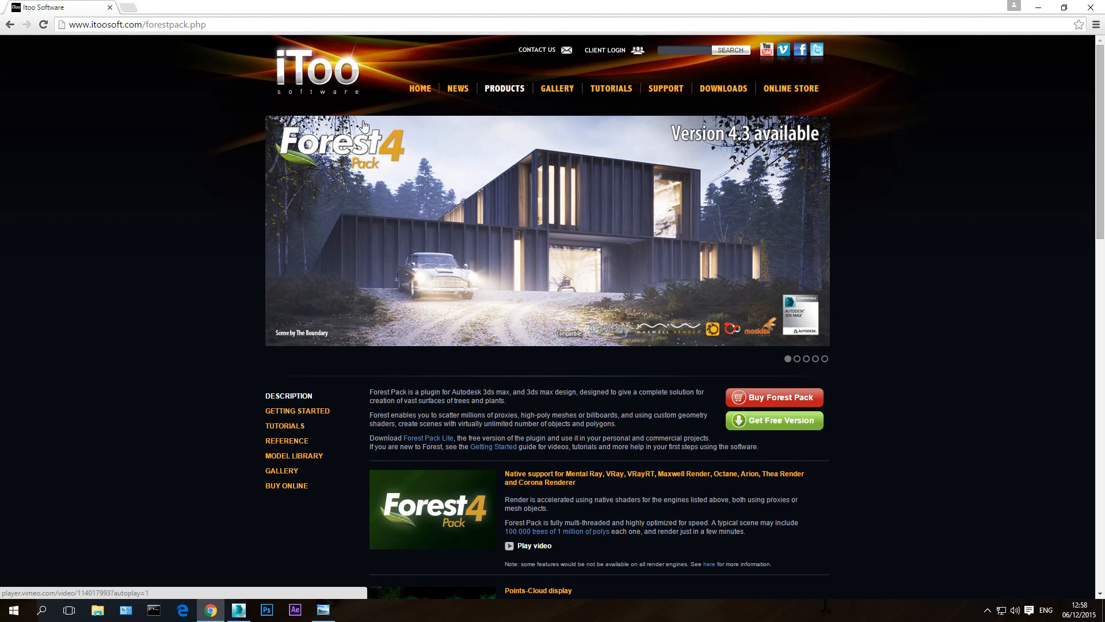
mouse_move(626, 90)
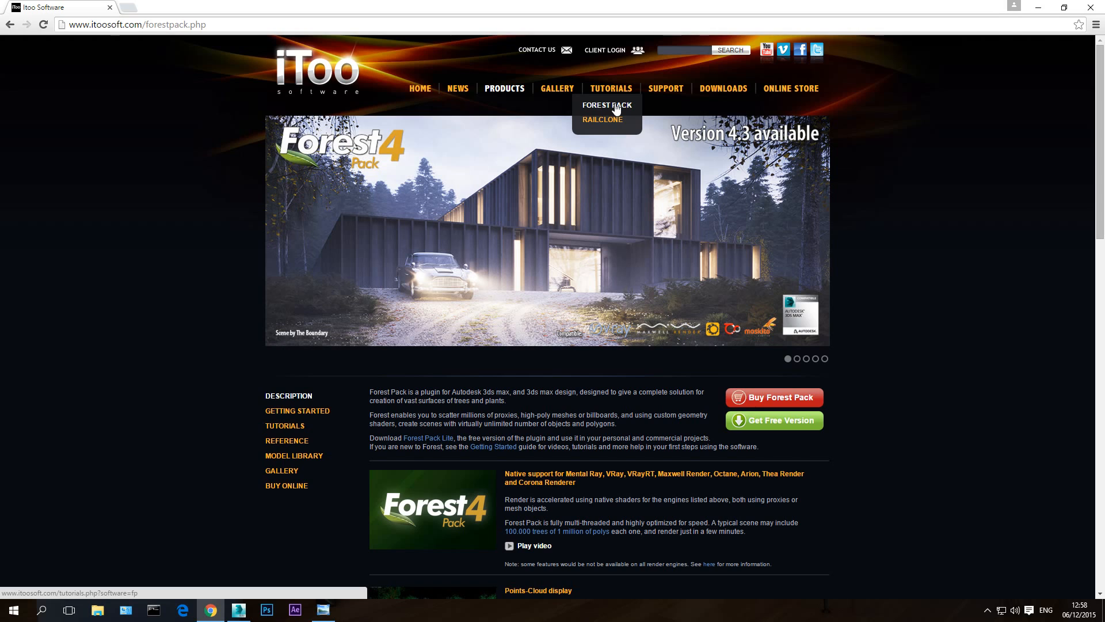
left_click(615, 107)
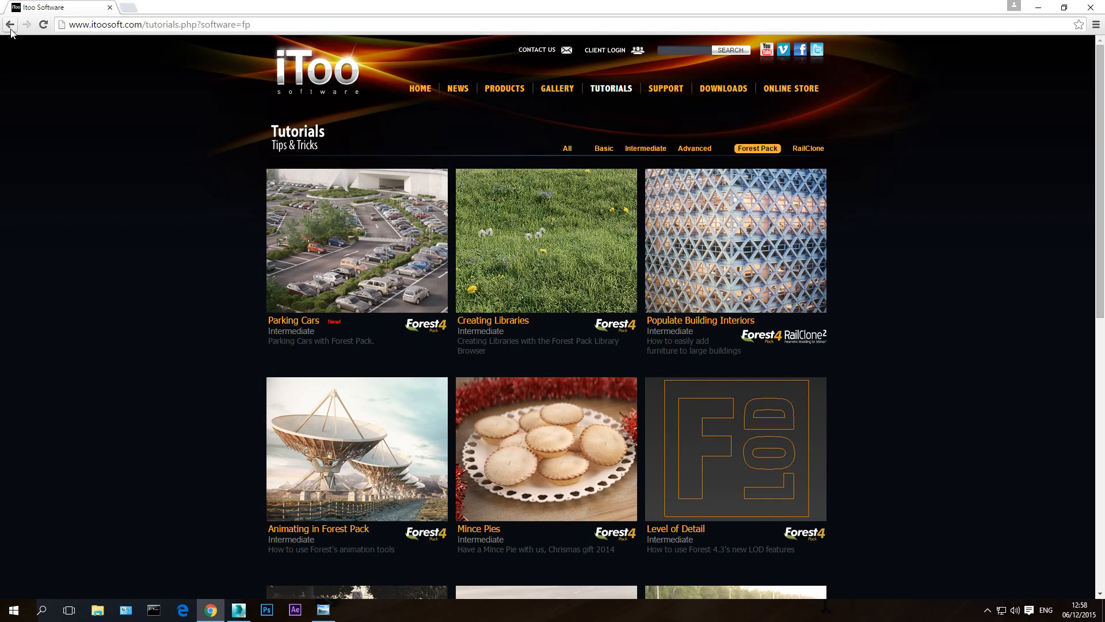
left_click(238, 609)
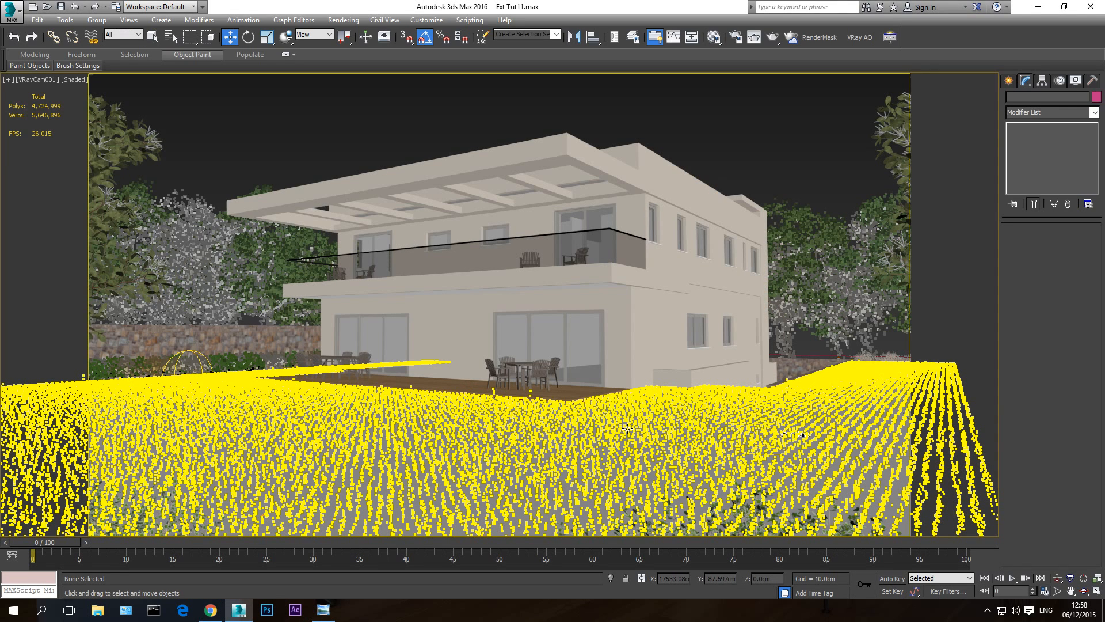